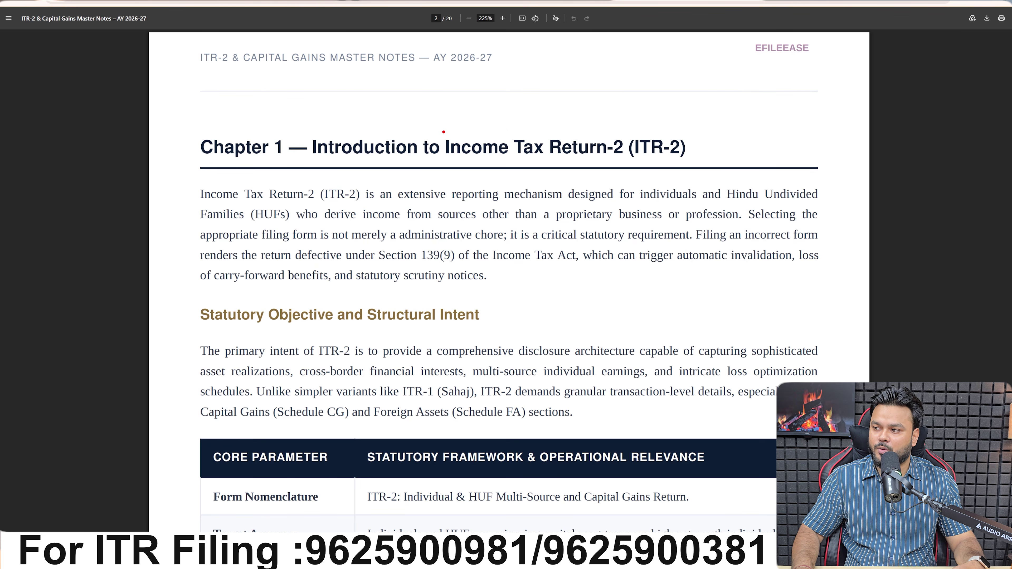
- Box "Income Tax Return-2 (ITR-2)", "individuals and Hindu Undivided" and "other than a proprietary business or profession" in red on the Chapter 1 page, clearing the marks when done
mouse_move(444, 131)
mouse_down()
mouse_move(546, 163)
mouse_move(712, 164)
mouse_up()
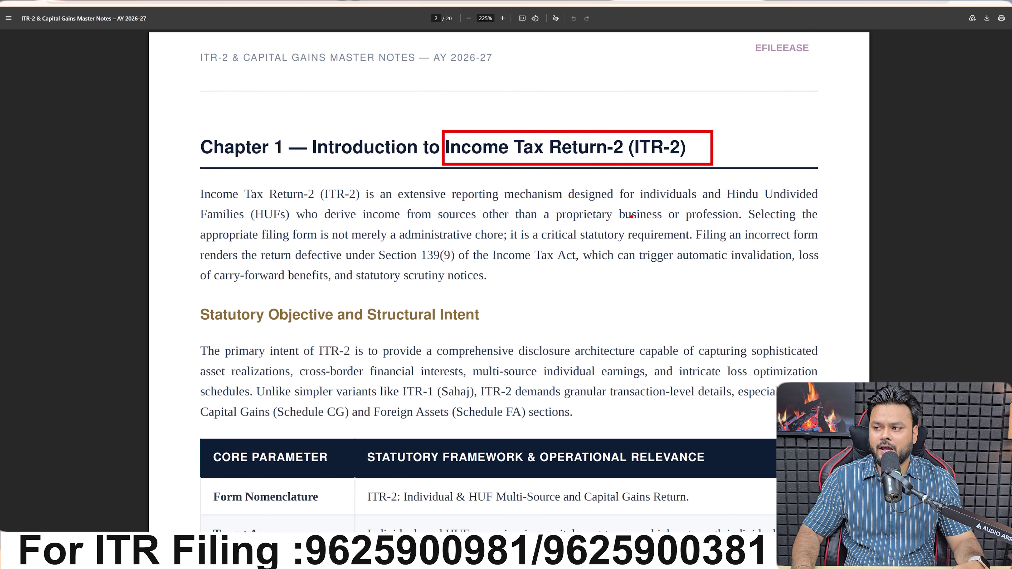
drag(637, 187, 830, 202)
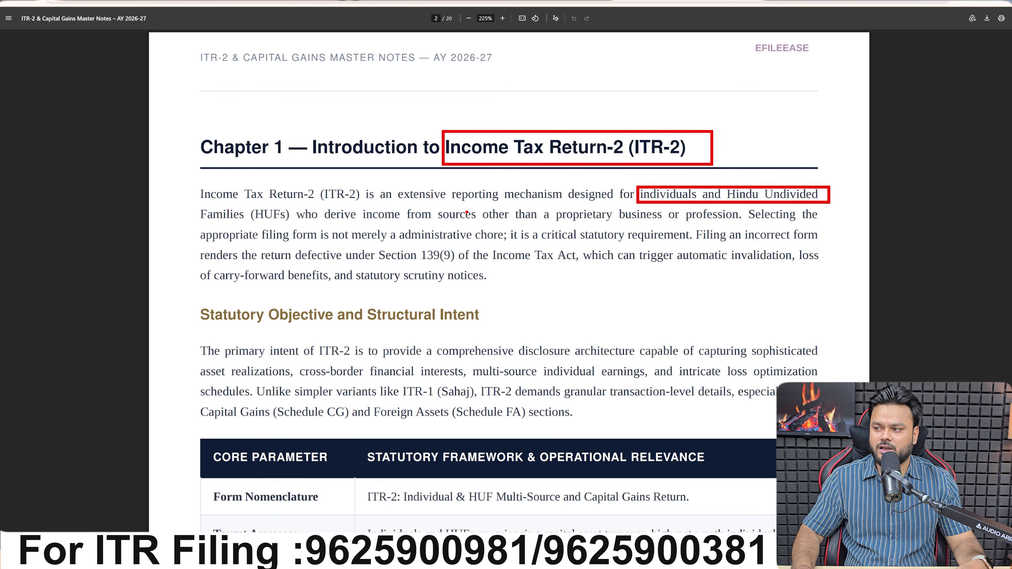
drag(480, 206, 744, 225)
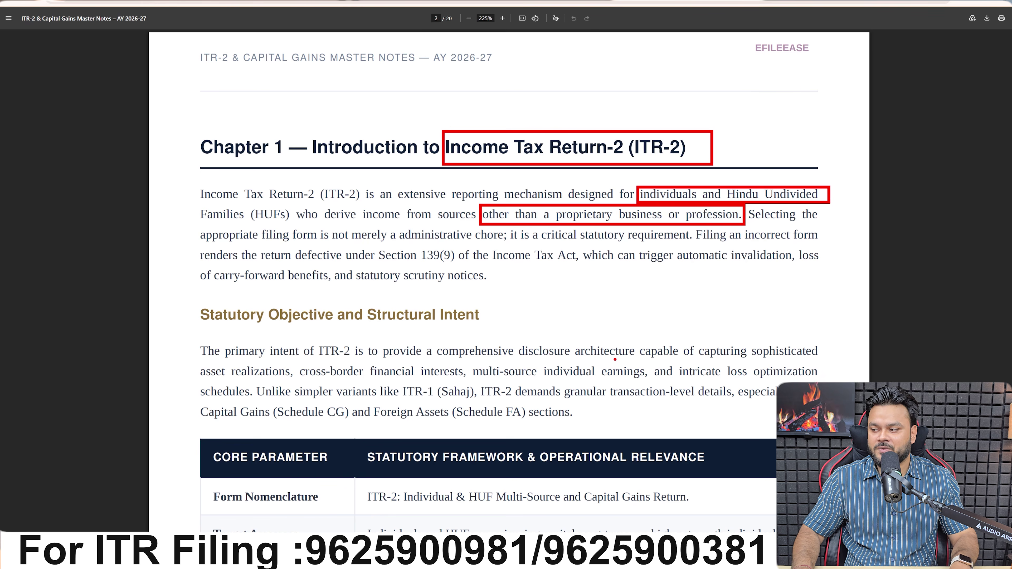
key(Escape)
- Box the Salaried Individuals, Active Investors, Non-Resident Indians and Multi-Property Owners bullets under "Who Should Generally File ITR-2?" in red, clearing the marks when done
scroll(592, 380, down, 10)
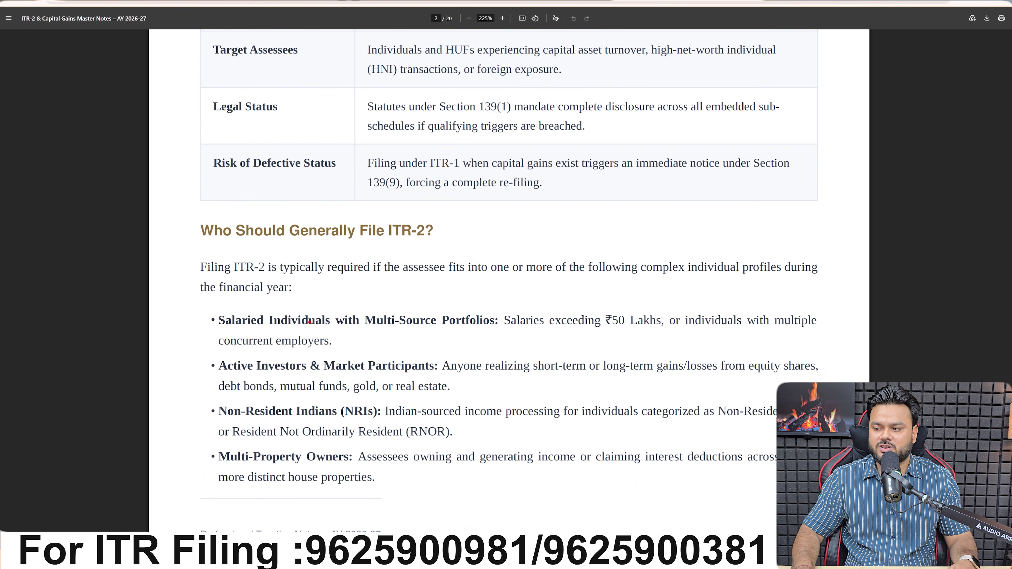
mouse_move(217, 309)
mouse_down()
mouse_move(244, 324)
mouse_move(664, 333)
mouse_up()
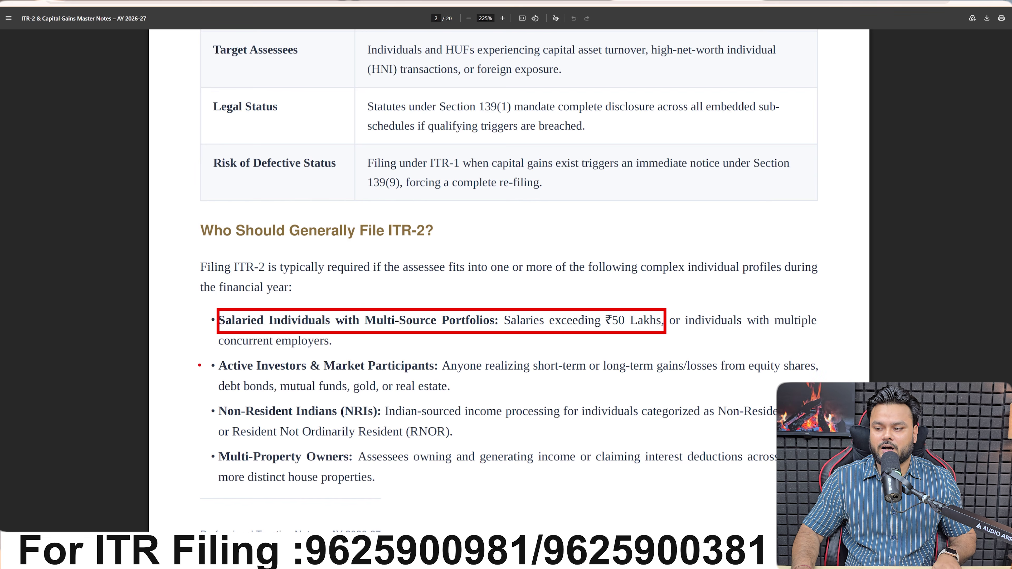
drag(208, 356, 441, 375)
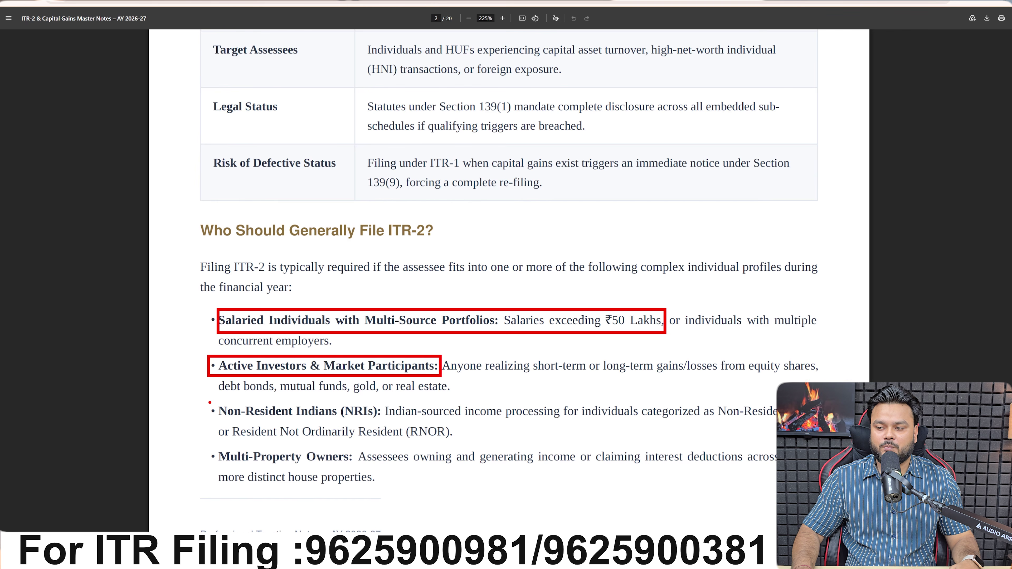
mouse_move(208, 401)
mouse_down()
mouse_move(392, 422)
mouse_move(383, 421)
mouse_up()
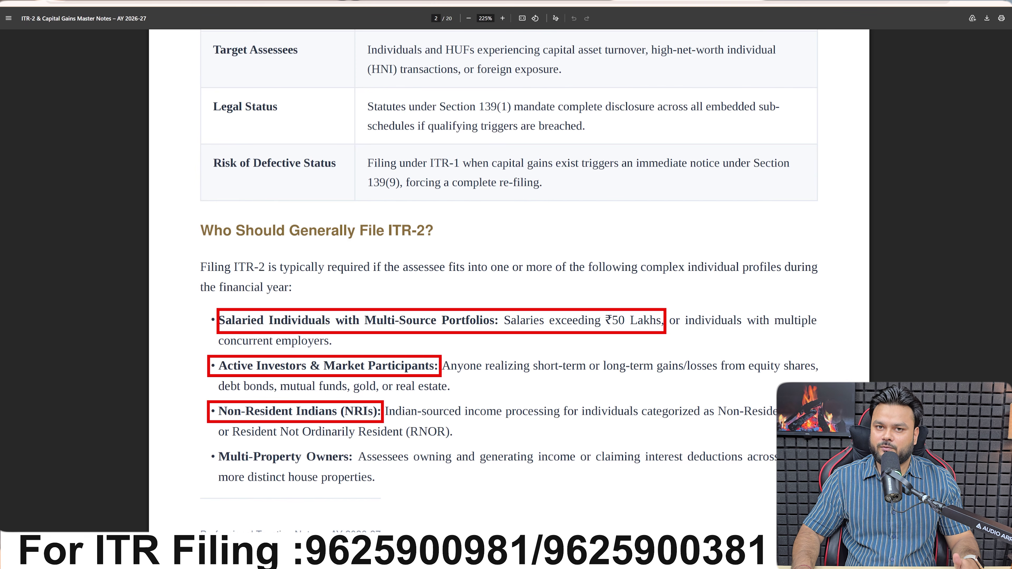
drag(206, 447, 358, 469)
key(Escape)
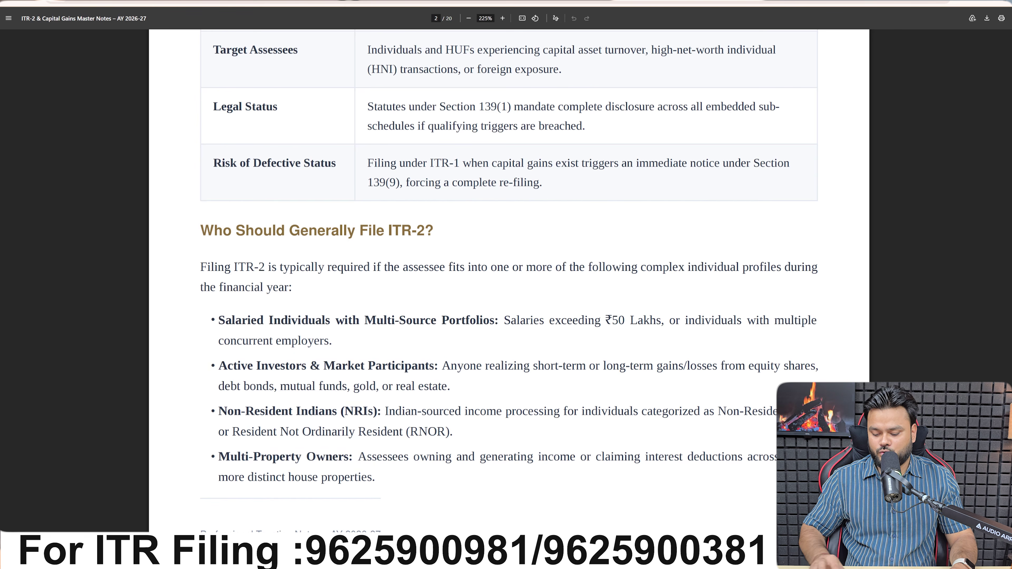
- On page 3, box the Foreign Asset Holders and Corporate Leadership labels and the directorship, company and "holding unlisted" phrases in red
key(Right)
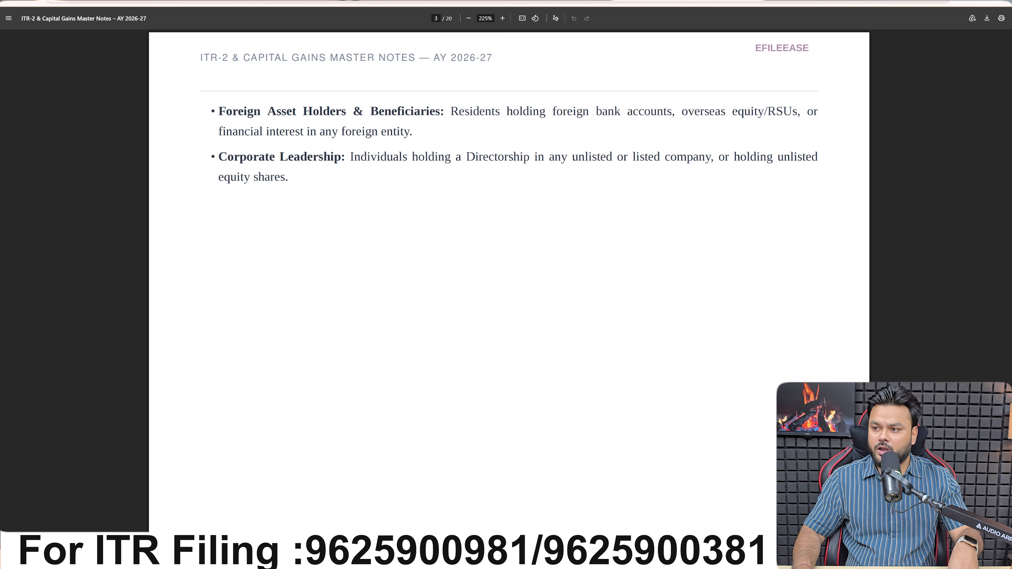
mouse_move(194, 95)
mouse_down()
mouse_move(239, 113)
mouse_move(448, 124)
mouse_up()
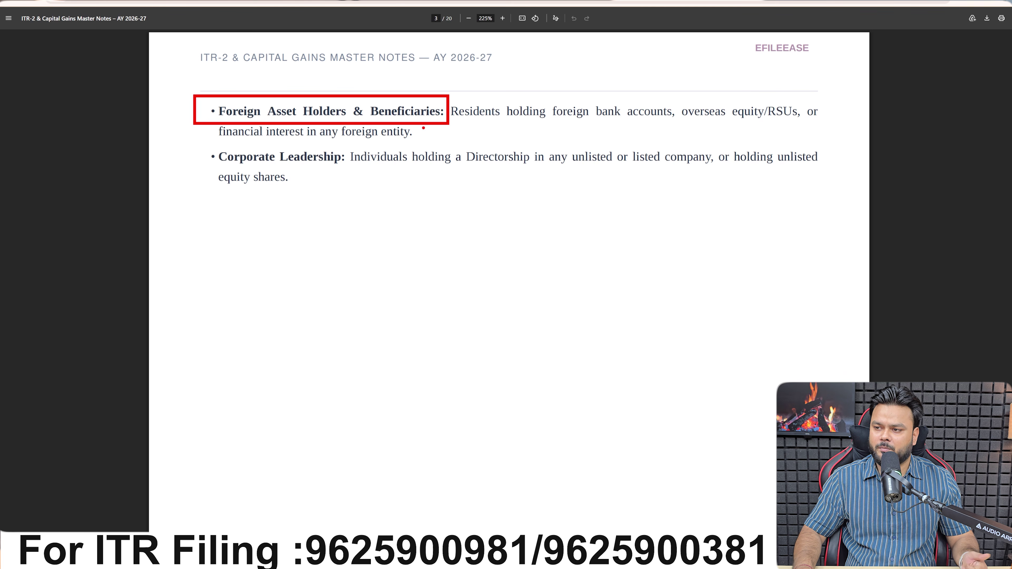
mouse_move(203, 148)
mouse_down()
mouse_move(221, 162)
mouse_move(349, 169)
mouse_up()
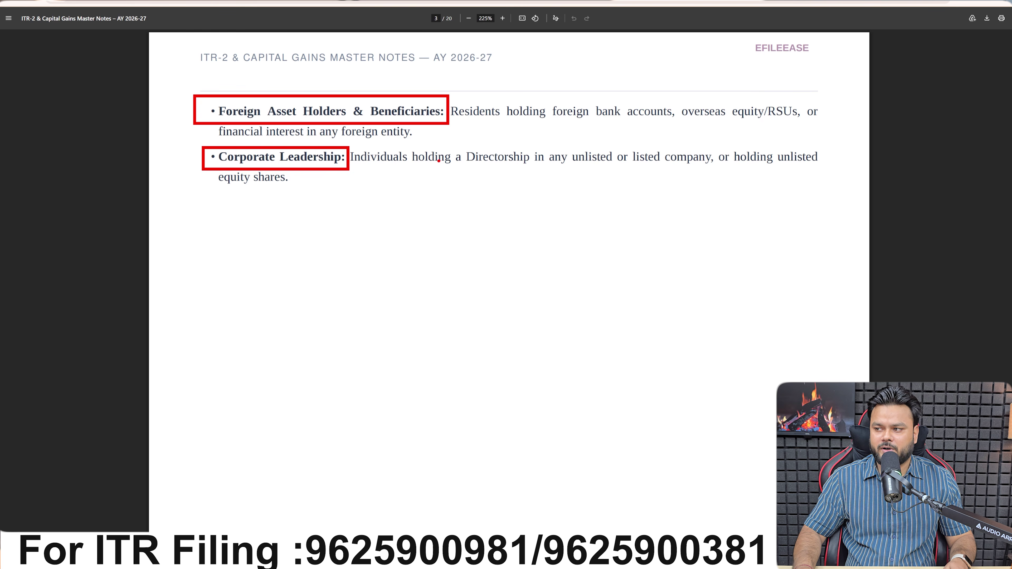
mouse_move(462, 146)
mouse_down()
mouse_move(526, 172)
mouse_move(719, 169)
mouse_up()
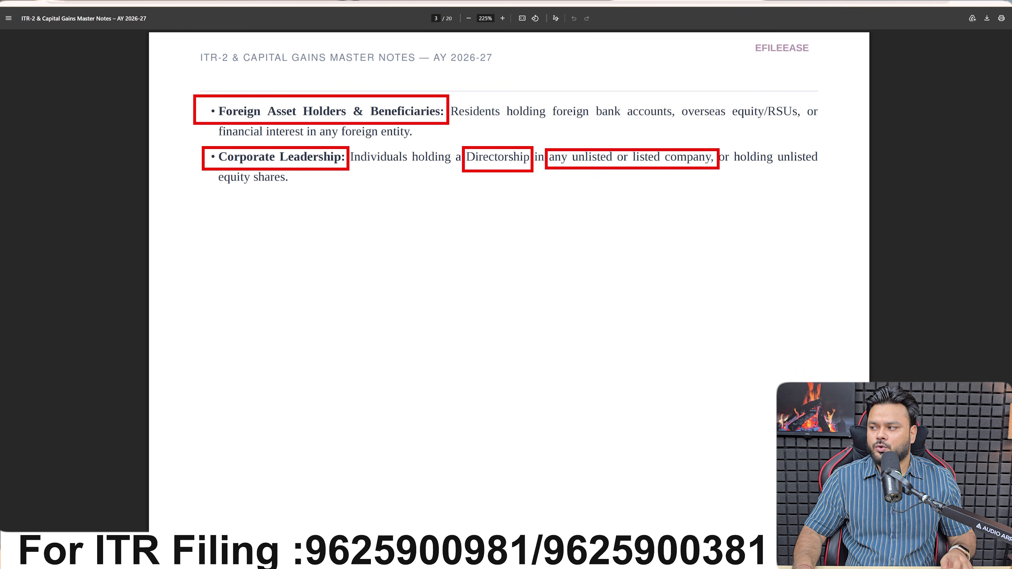
drag(729, 151, 829, 165)
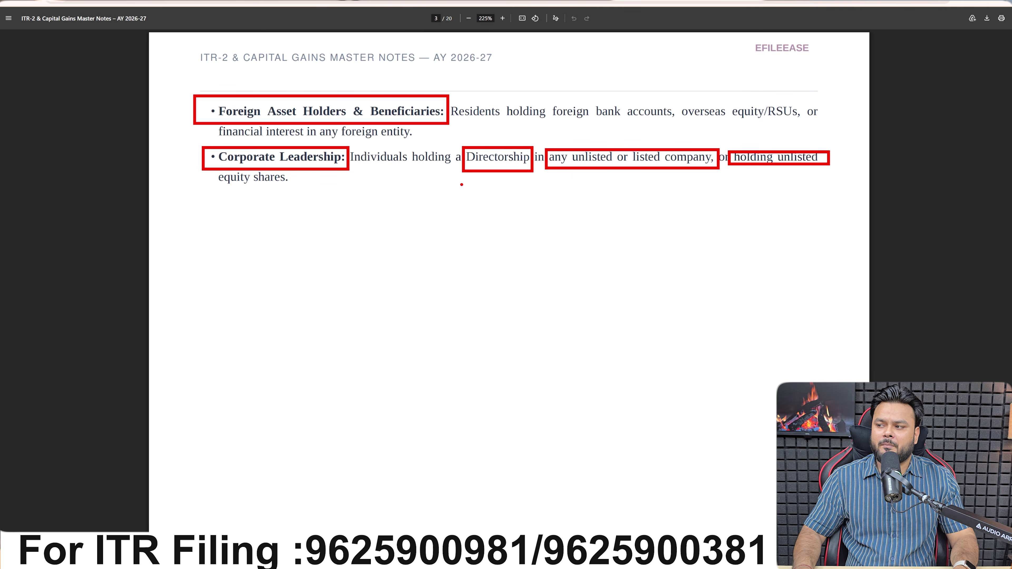
drag(461, 184, 512, 185)
drag(574, 184, 639, 180)
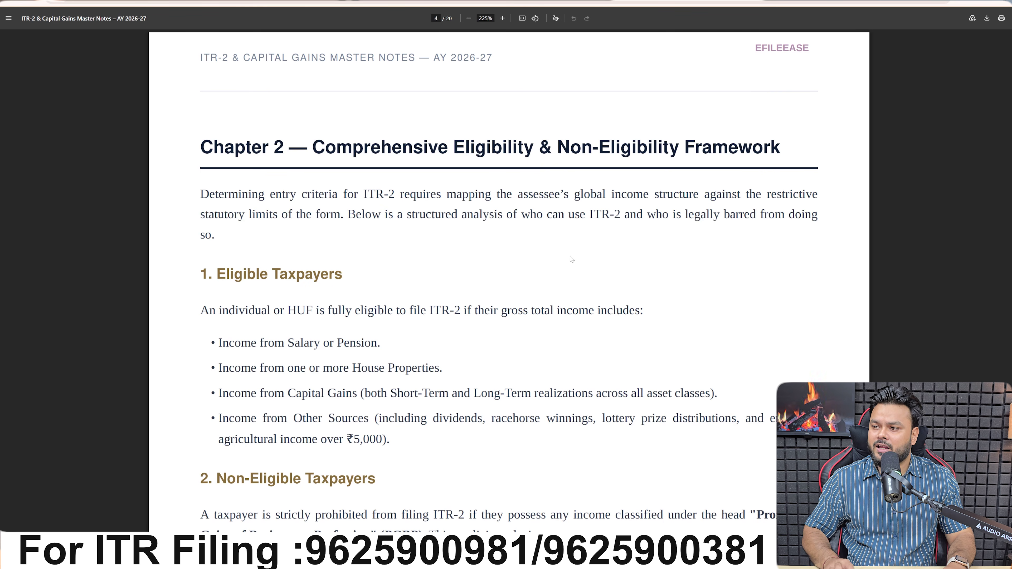
- Highlight the text "income over ₹5,000" in the Income from Other Sources bullet under Eligible Taxpayers
scroll(609, 235, down, 3)
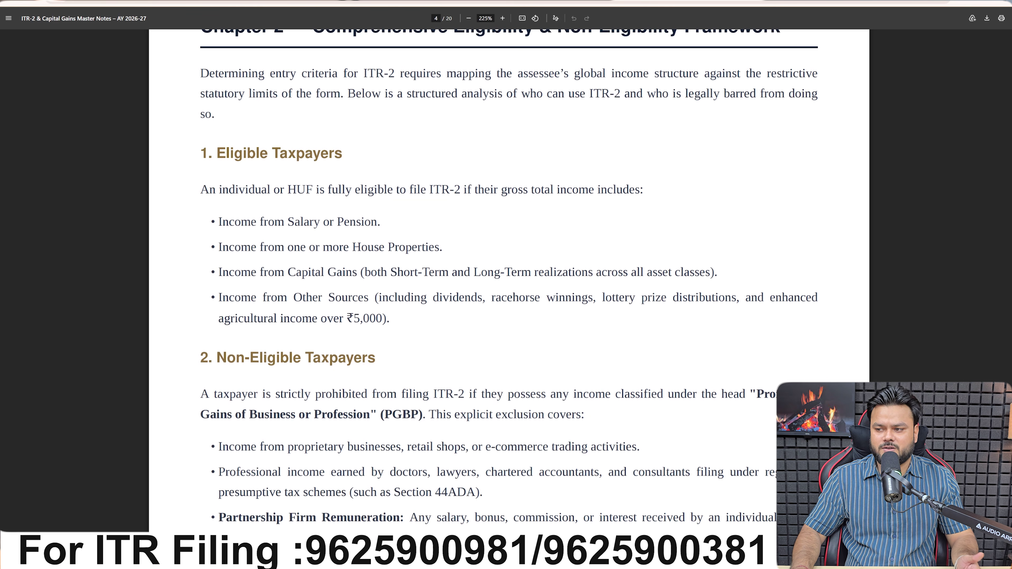
scroll(509, 281, down, 2)
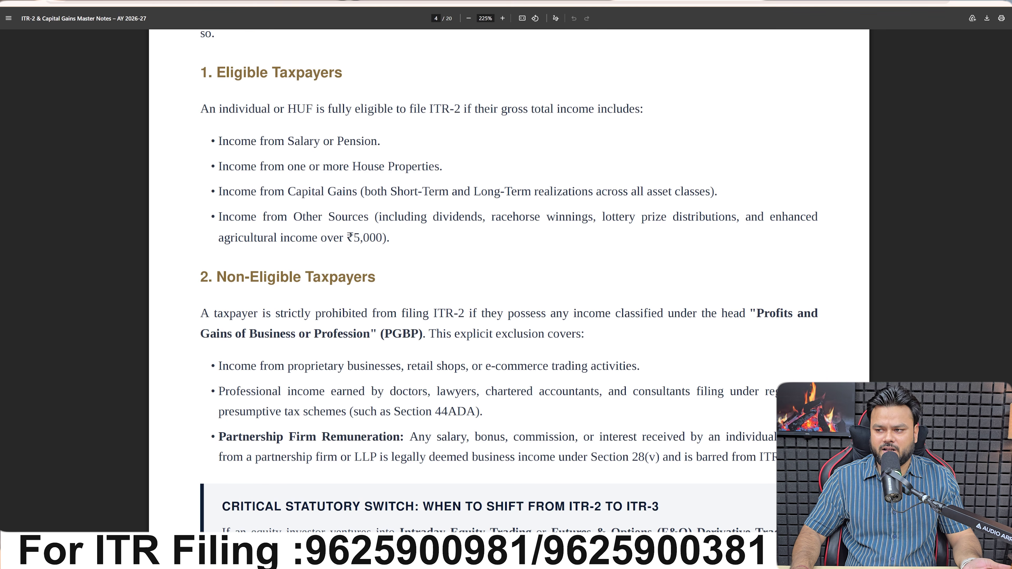
scroll(509, 280, down, 2)
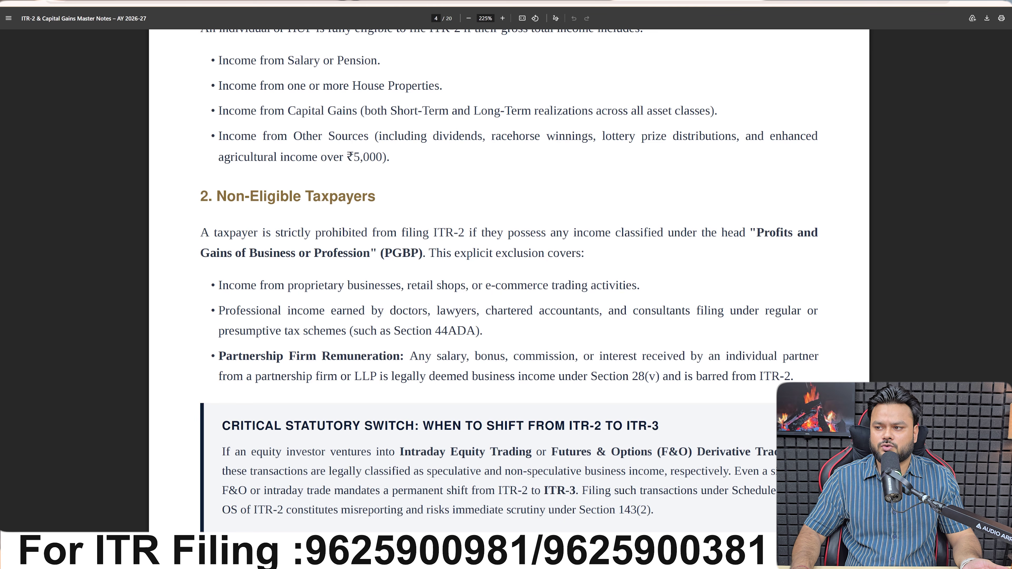
drag(280, 157, 382, 156)
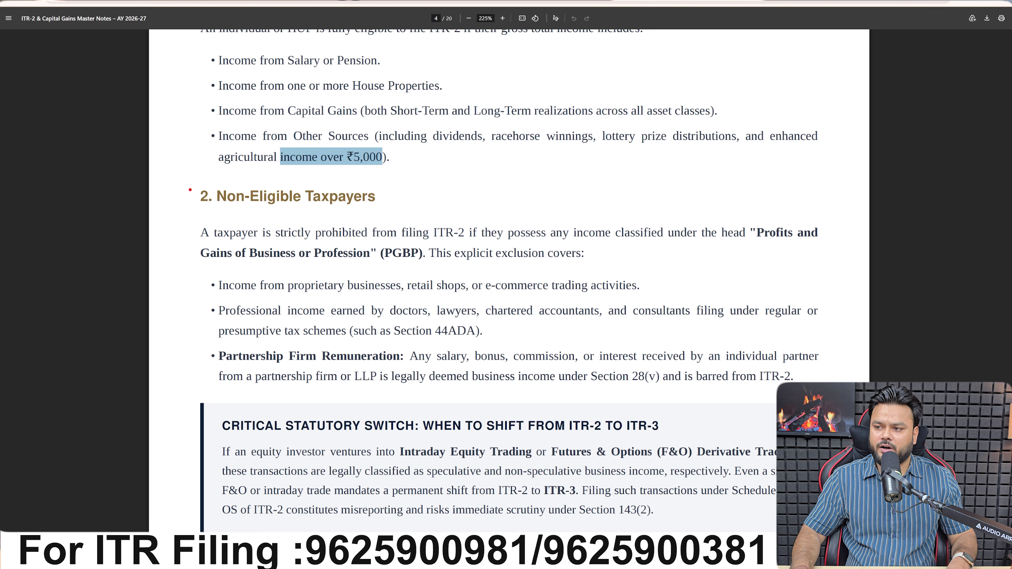
- Box the "2. Non-Eligible Taxpayers" heading and the bold "Profits and Gains of Business or Profession" (PGBP) phrase in red
mouse_move(190, 190)
mouse_down()
mouse_move(285, 212)
mouse_move(396, 211)
mouse_up()
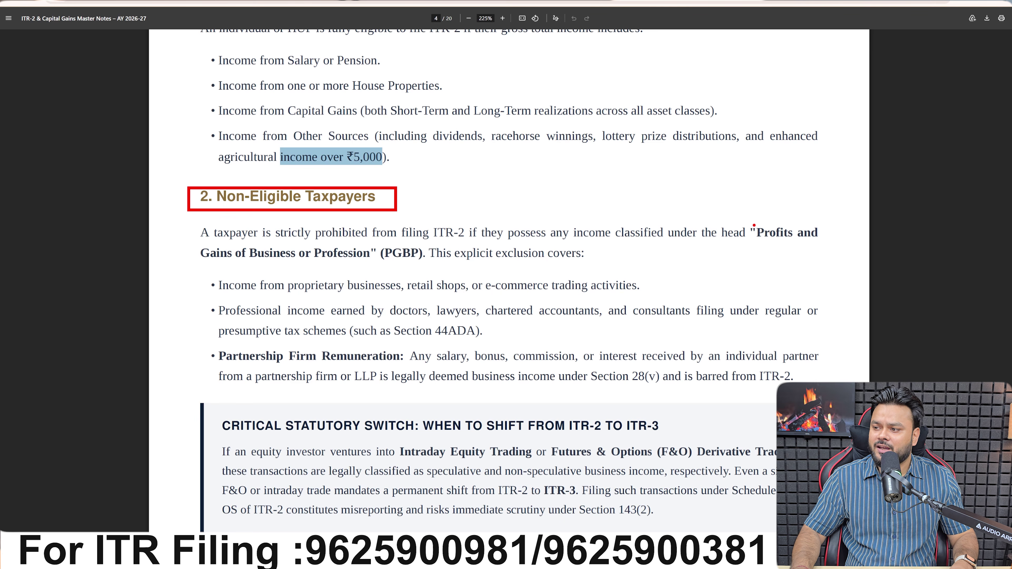
drag(751, 222, 831, 241)
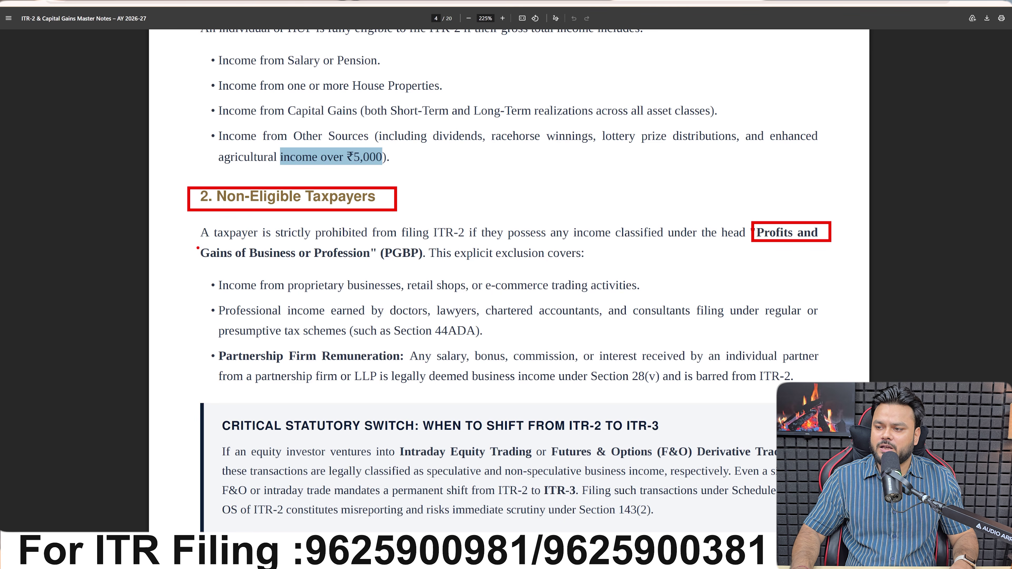
mouse_move(198, 248)
mouse_down()
mouse_move(325, 266)
mouse_move(430, 266)
mouse_up()
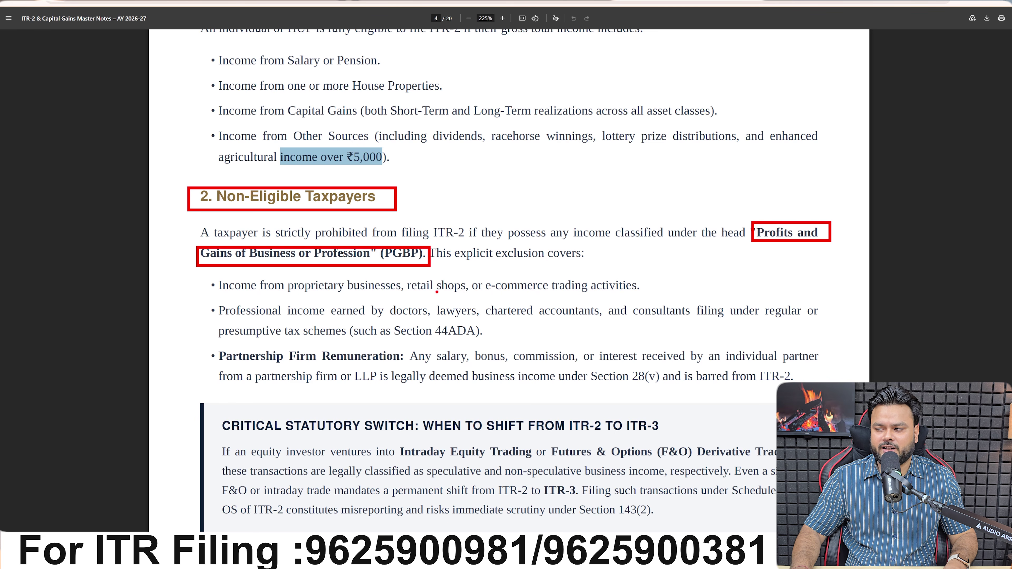
- Underline "trading activities" and box the professionals, Section 44ADA and Partnership Firm Remuneration text in red, clearing all marks when done
drag(547, 301, 665, 295)
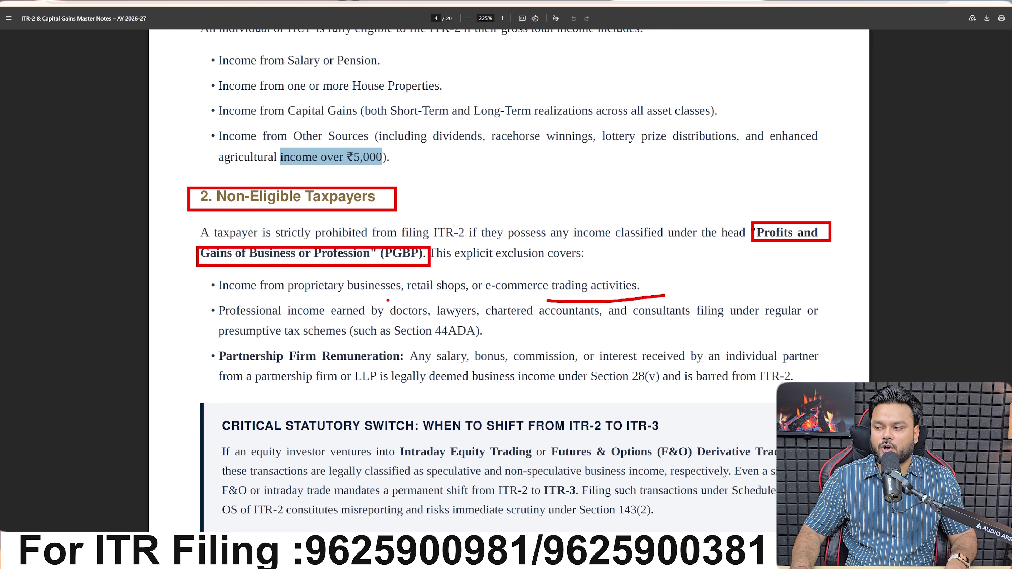
mouse_move(388, 301)
mouse_down()
mouse_move(411, 321)
mouse_move(829, 320)
mouse_up()
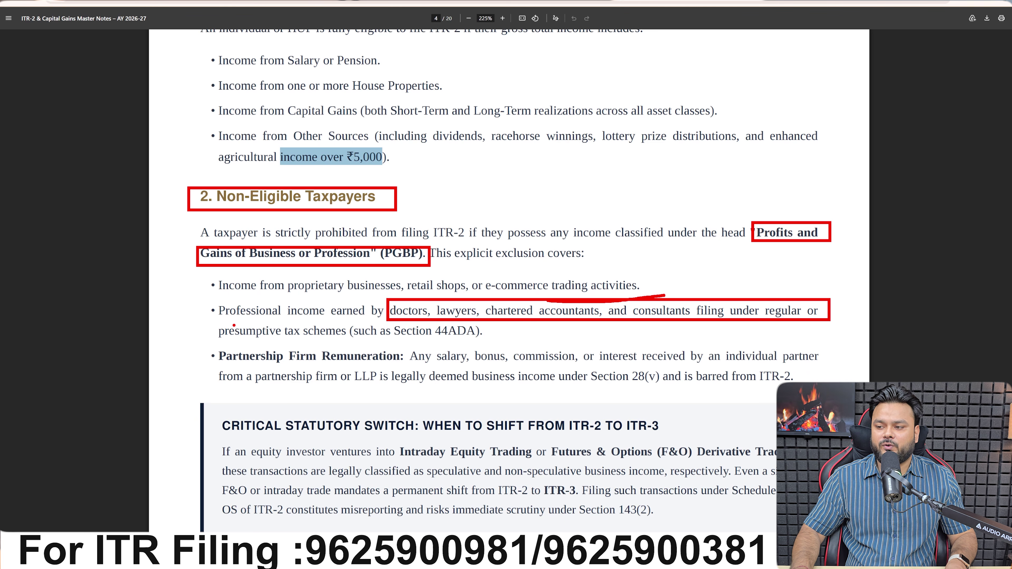
drag(210, 322, 502, 338)
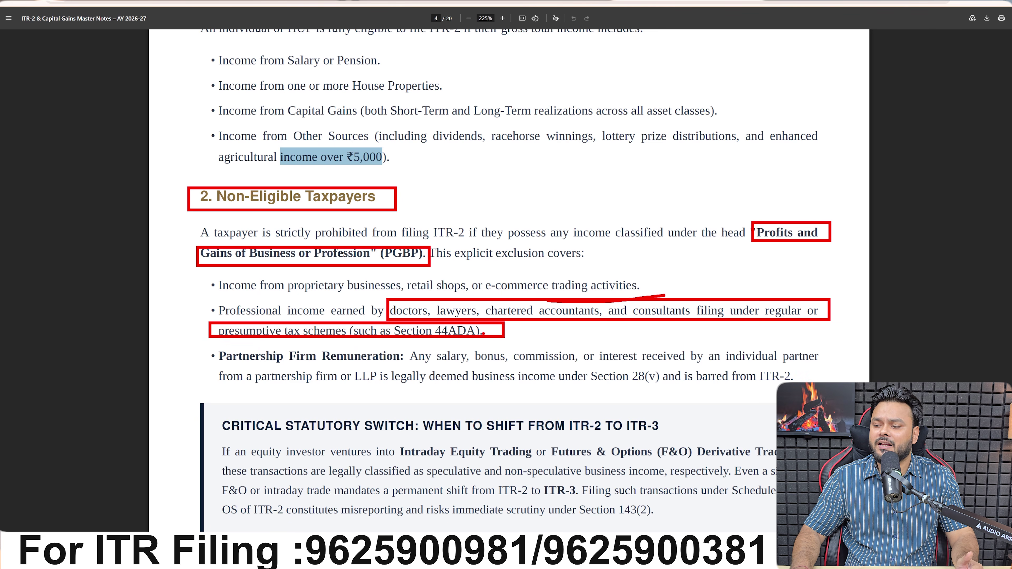
drag(210, 347, 407, 366)
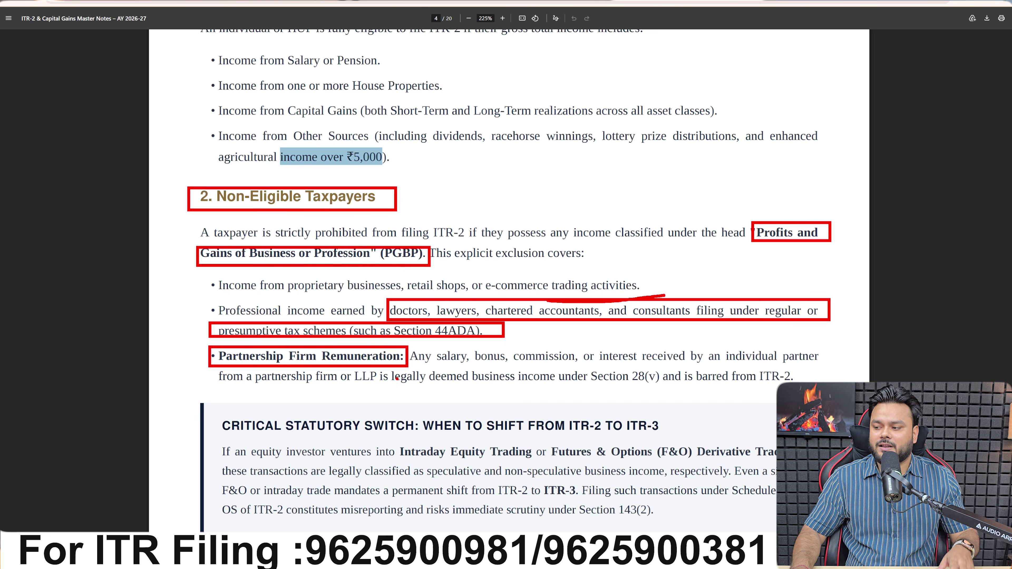
key(Escape)
- Mark the Critical Statutory Switch heading with a star and box "Even a single" and "permanent shift from ITR-2 to ITR-3", clearing the marks when done
scroll(411, 399, down, 3)
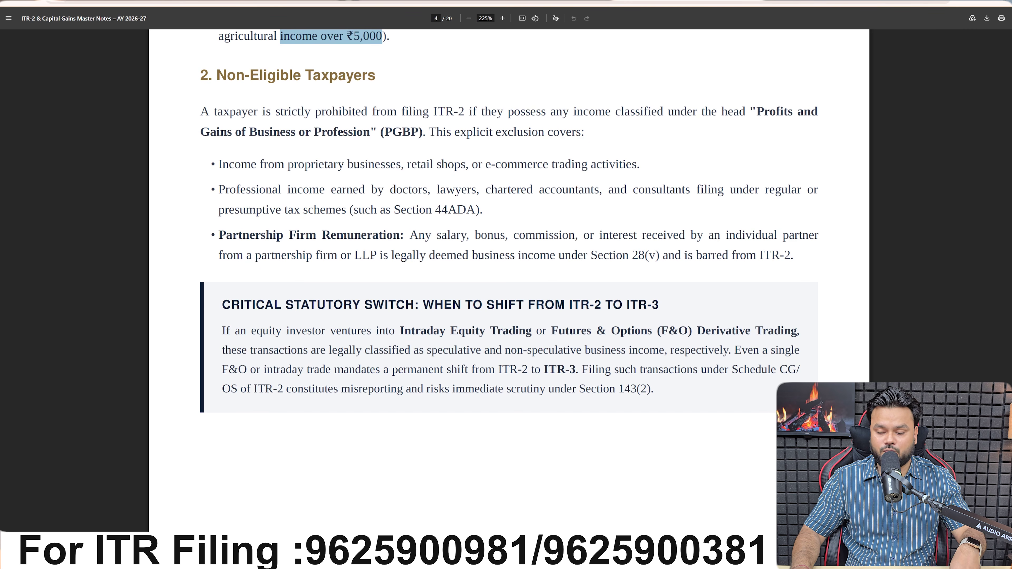
drag(205, 302, 209, 306)
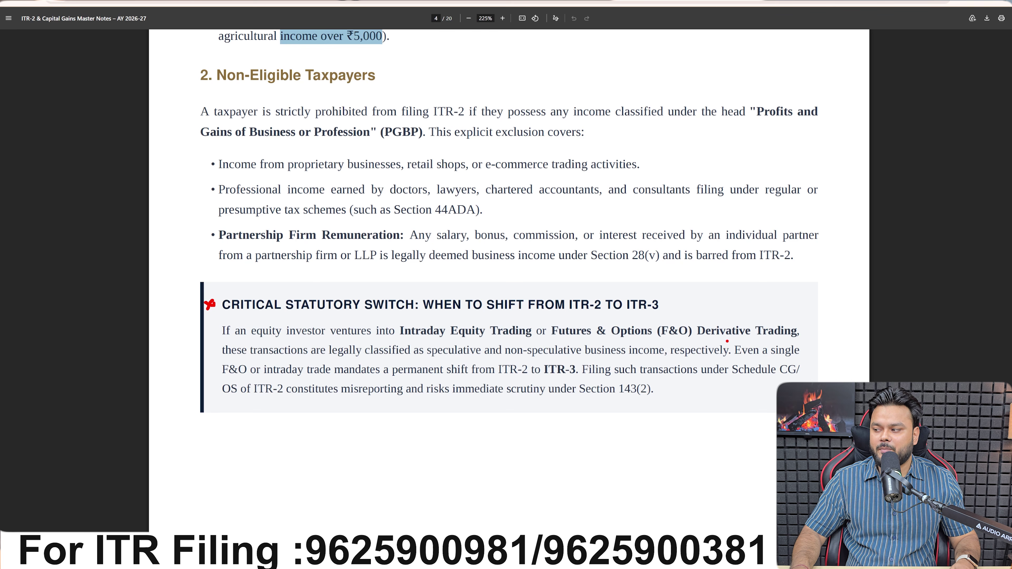
drag(730, 342, 809, 358)
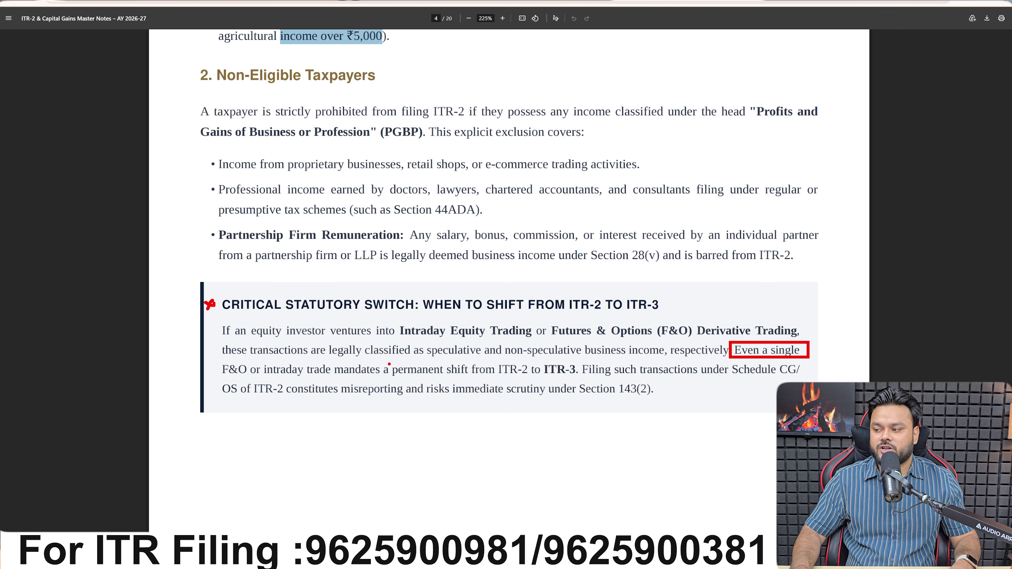
drag(389, 364, 578, 375)
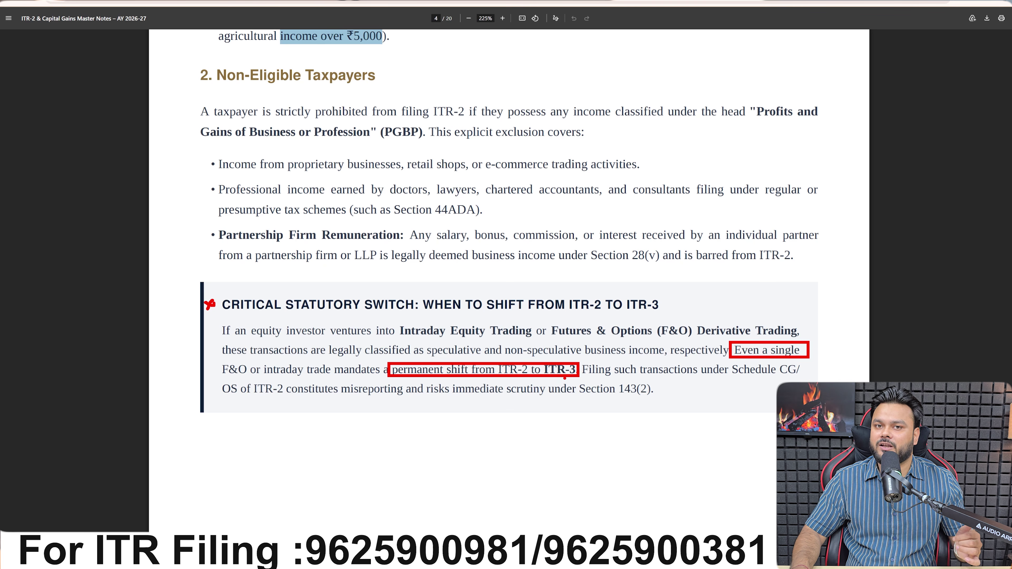
key(Escape)
- On page 5, box the scenario, mandated form and permissibility cells of the Decision Matrix's first two rows in red
key(Right)
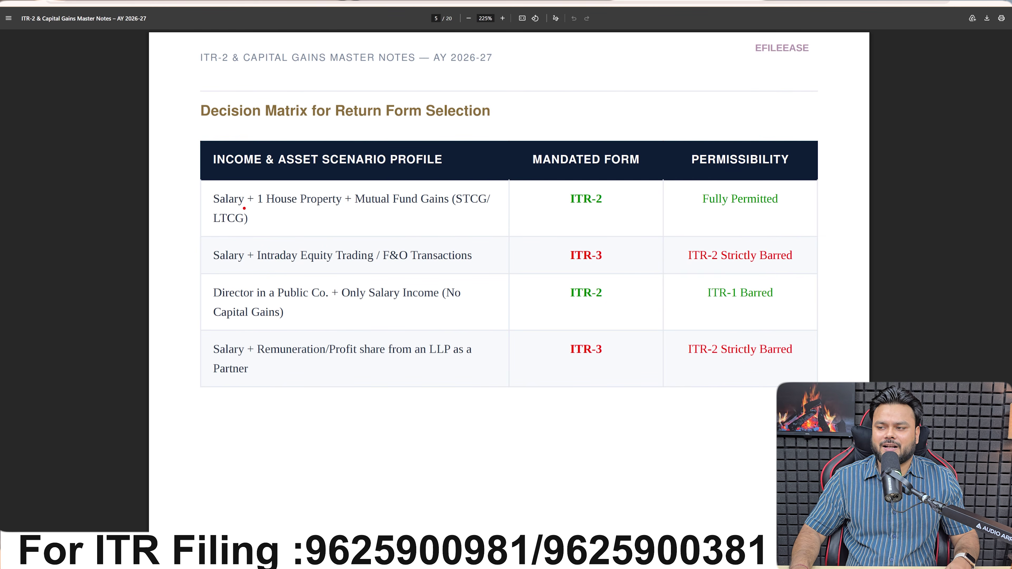
mouse_move(202, 190)
mouse_down()
mouse_move(298, 225)
mouse_move(504, 236)
mouse_up()
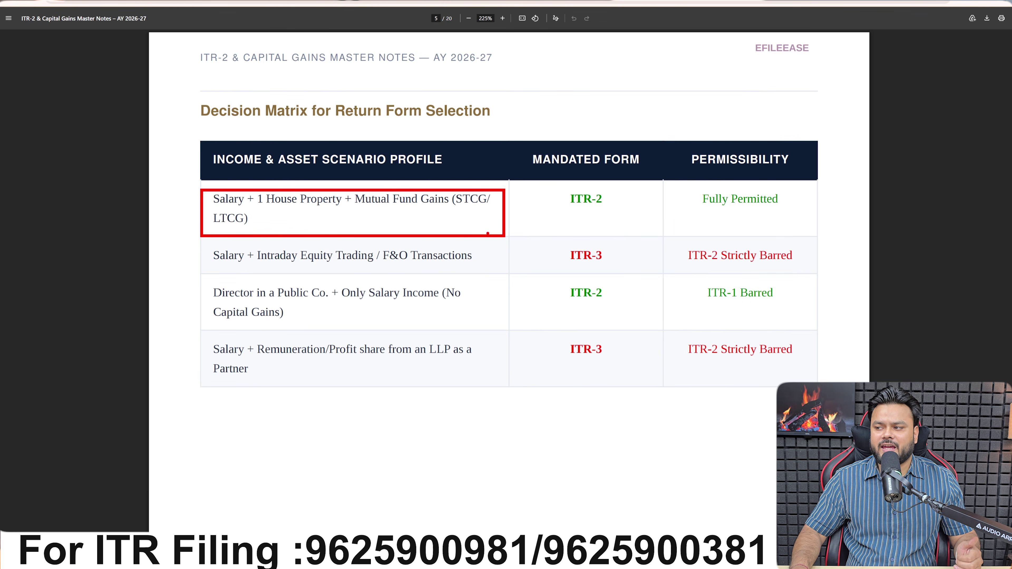
drag(549, 188, 628, 226)
drag(683, 183, 826, 208)
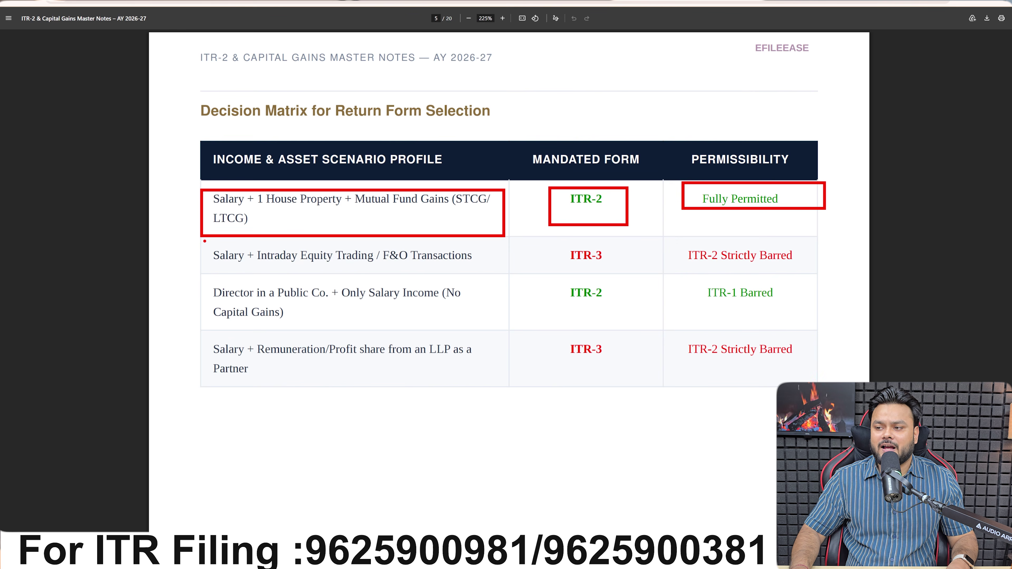
mouse_move(204, 241)
mouse_down()
mouse_move(220, 264)
mouse_move(496, 271)
mouse_up()
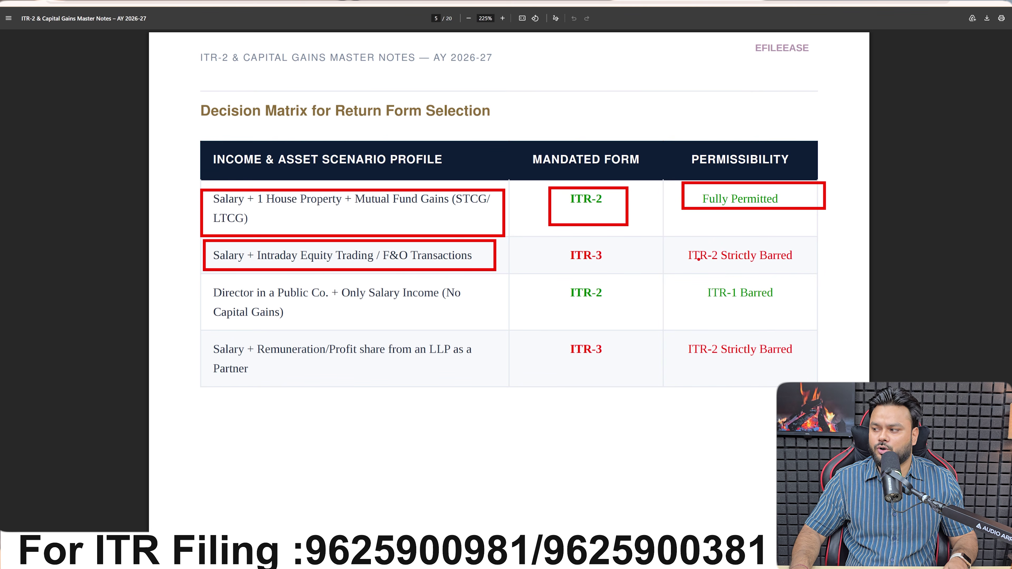
drag(677, 243, 807, 266)
drag(543, 241, 638, 271)
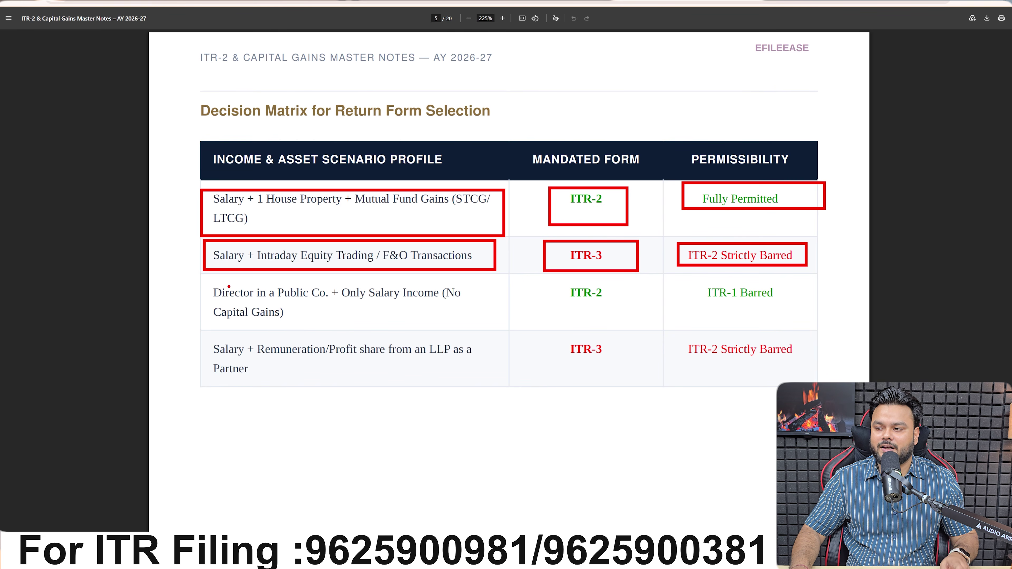
- Box the cells of the Decision Matrix's Director and LLP Partner rows in red, underline beneath "LLP as a", and clear all marks
mouse_move(202, 284)
mouse_down()
mouse_move(277, 313)
mouse_move(481, 323)
mouse_up()
mouse_move(547, 281)
mouse_down()
mouse_move(606, 299)
mouse_move(639, 322)
mouse_up()
drag(677, 279, 793, 314)
drag(197, 335, 487, 388)
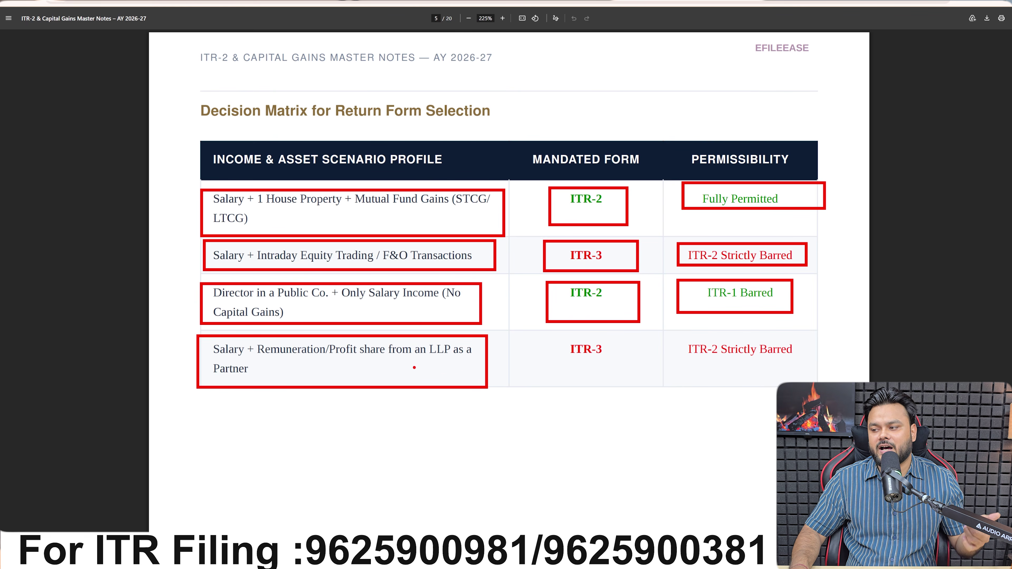
drag(414, 367, 454, 365)
drag(550, 340, 638, 371)
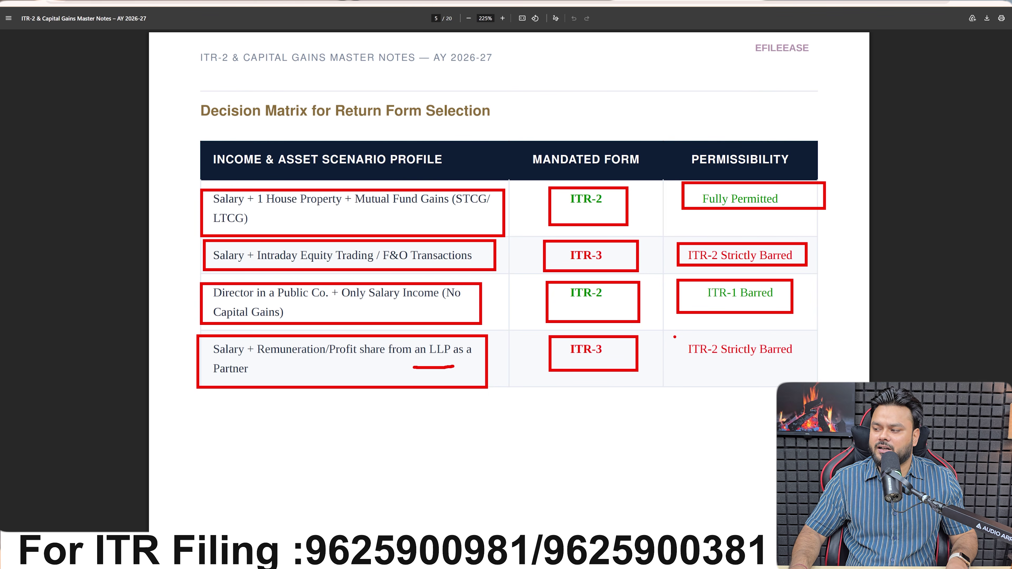
mouse_move(674, 336)
mouse_down()
mouse_move(711, 366)
mouse_move(807, 373)
mouse_up()
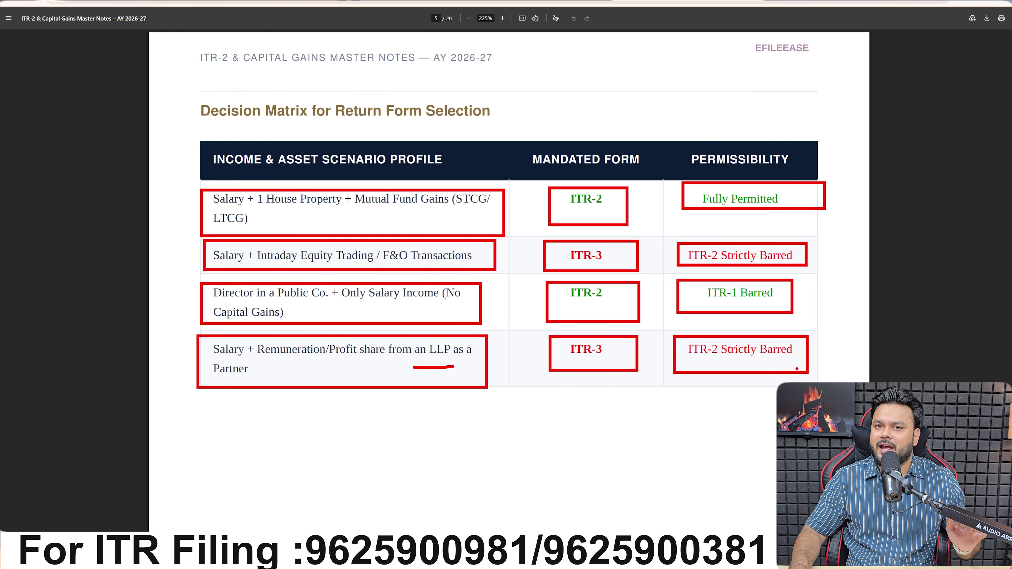
key(Escape)
- On page 6, box the Salary Verification, TDS & Tax Credits and Real Estate Data categories with their source documents, underlining the real estate documents
key(Right)
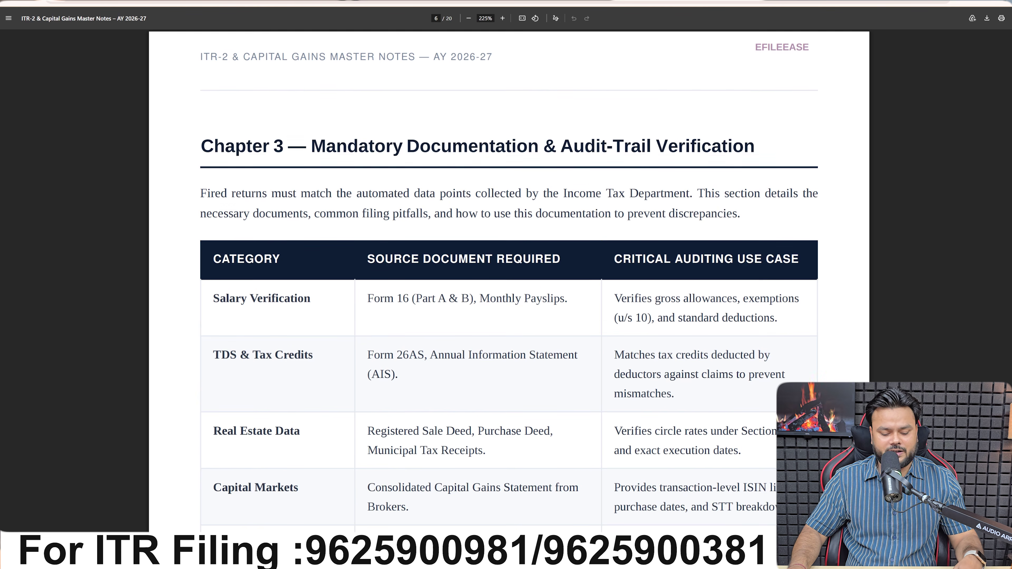
scroll(509, 280, down, 1)
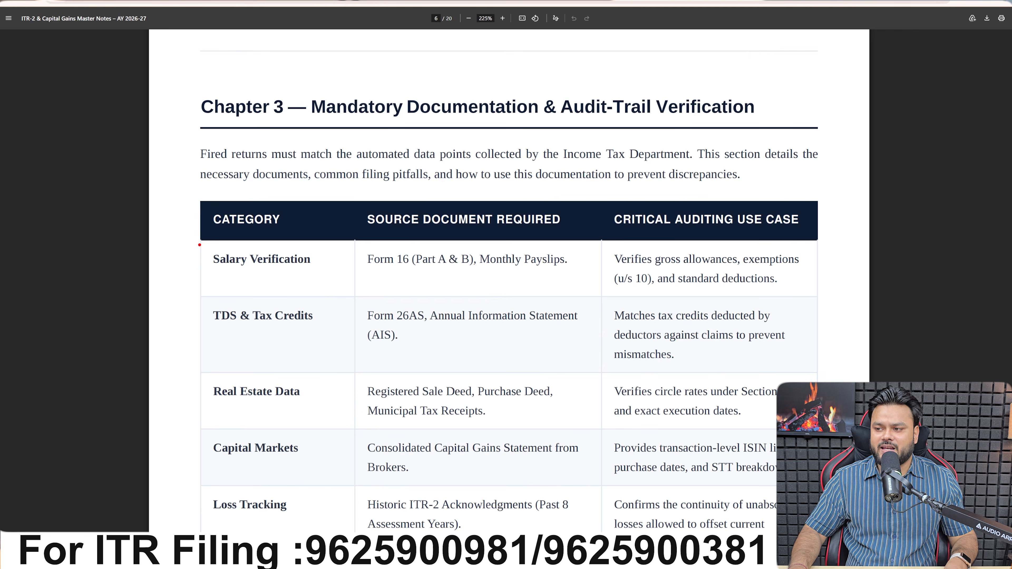
mouse_move(199, 245)
mouse_down()
mouse_move(278, 275)
mouse_move(593, 276)
mouse_up()
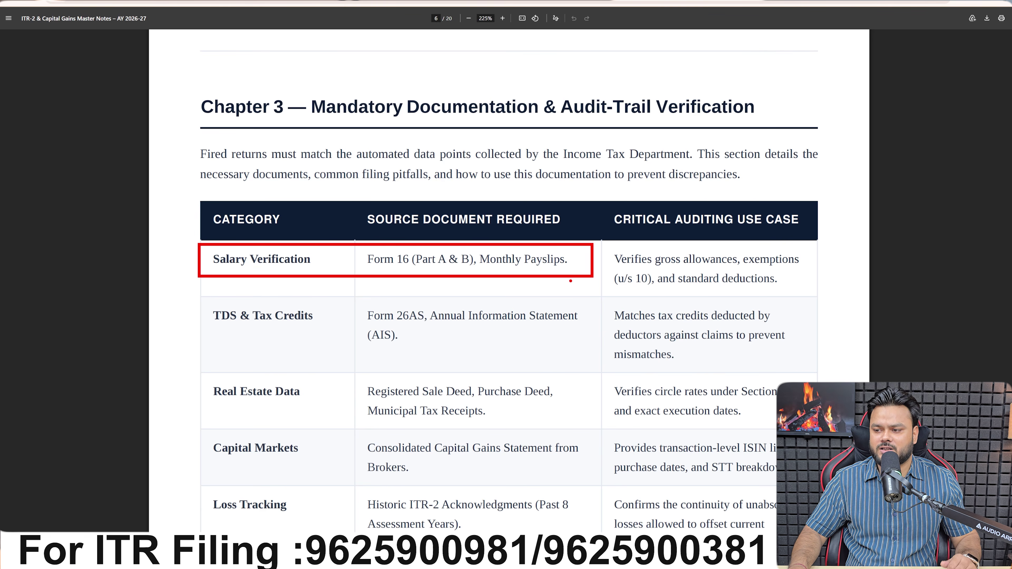
mouse_move(200, 300)
mouse_down()
mouse_move(276, 347)
mouse_move(596, 345)
mouse_up()
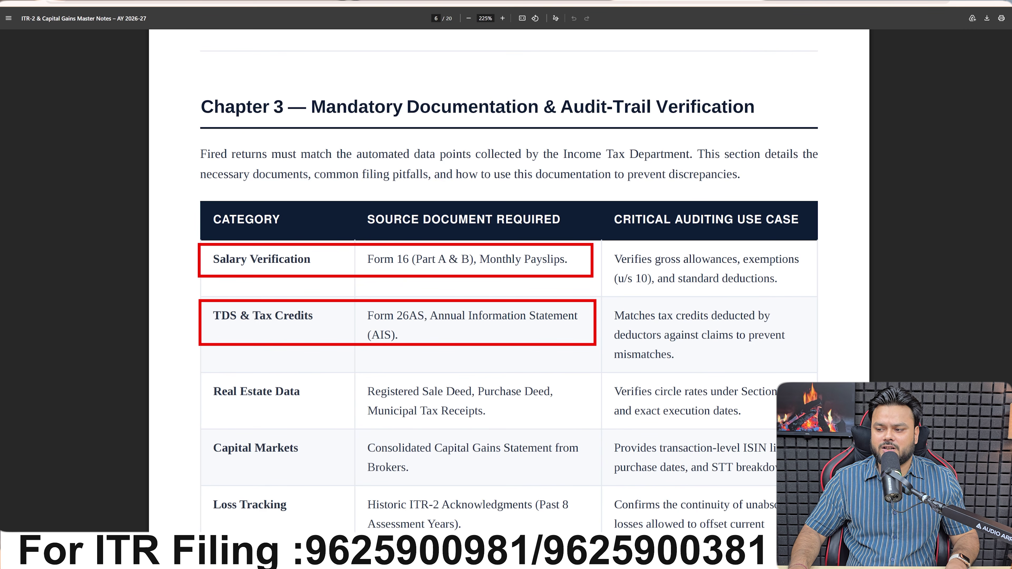
mouse_move(205, 375)
mouse_down()
mouse_move(344, 413)
mouse_move(586, 429)
mouse_up()
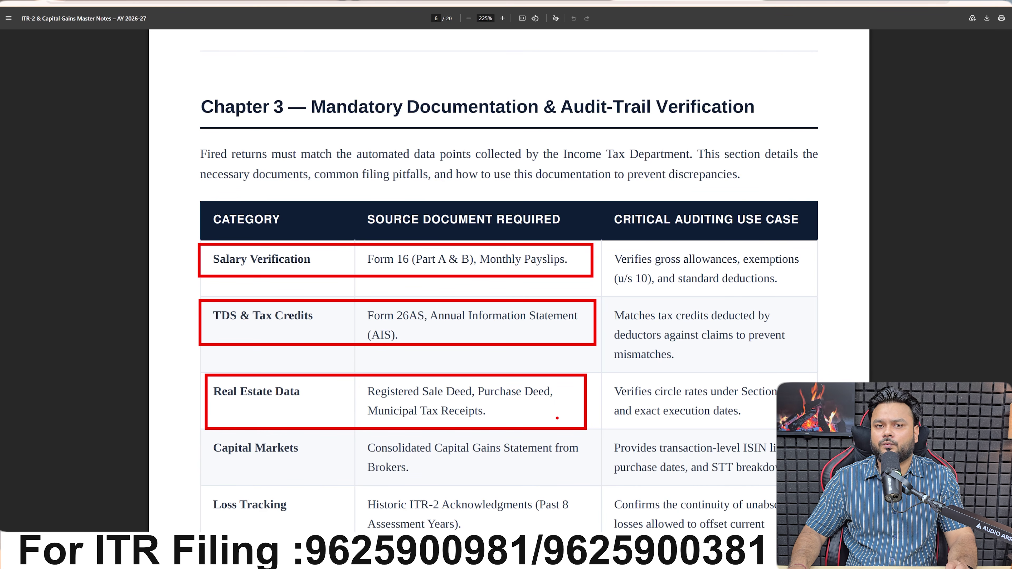
drag(419, 399, 535, 399)
drag(380, 421, 499, 419)
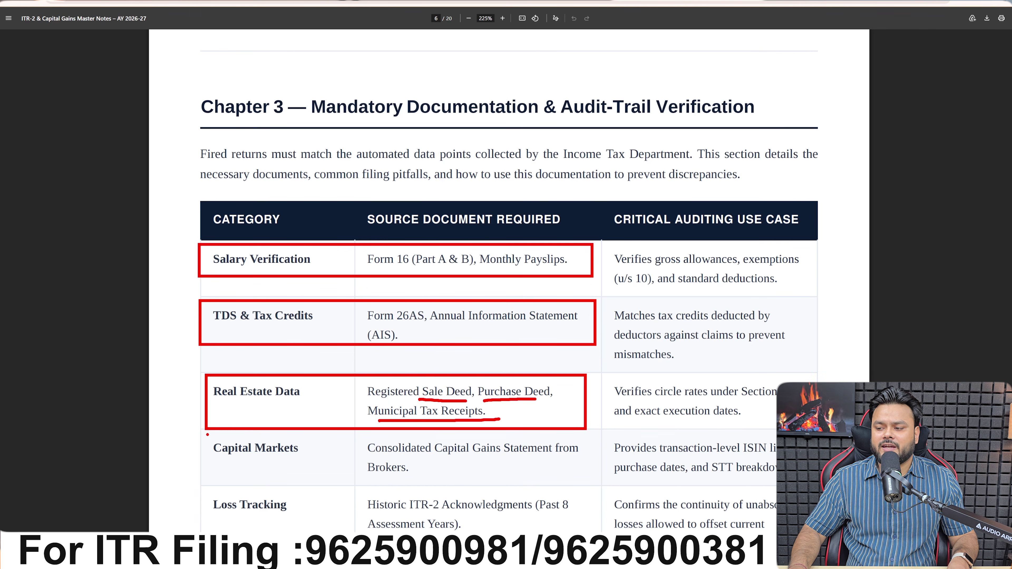
- Box "Capital Markets", "Loss Tracking" and "Historic ITR-2 Acknowledgments" in the documentation table, clearing all marks when done
drag(207, 435, 322, 463)
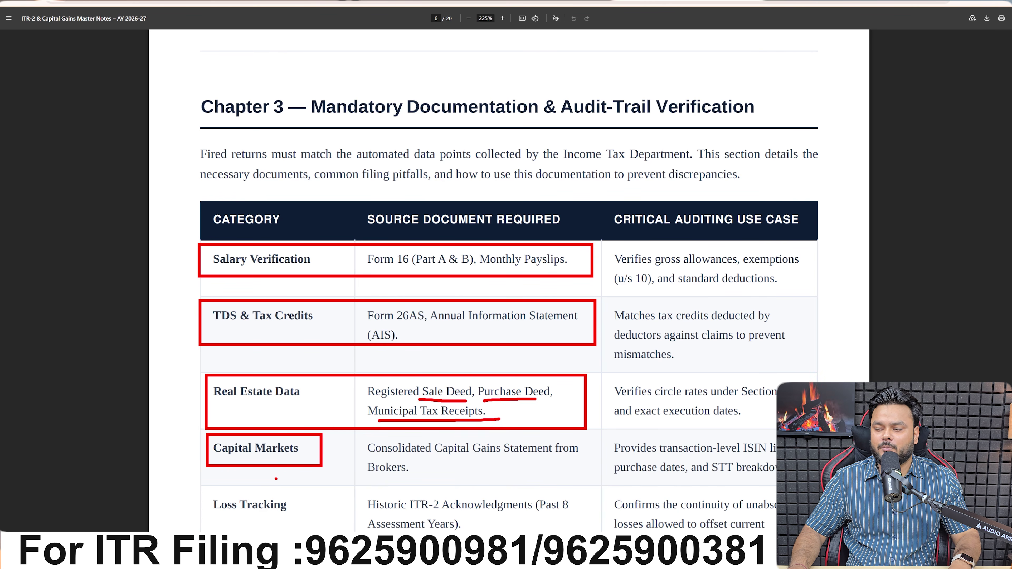
mouse_move(214, 495)
mouse_down()
mouse_move(264, 519)
mouse_move(313, 507)
mouse_move(410, 514)
mouse_move(535, 499)
mouse_move(360, 496)
mouse_up()
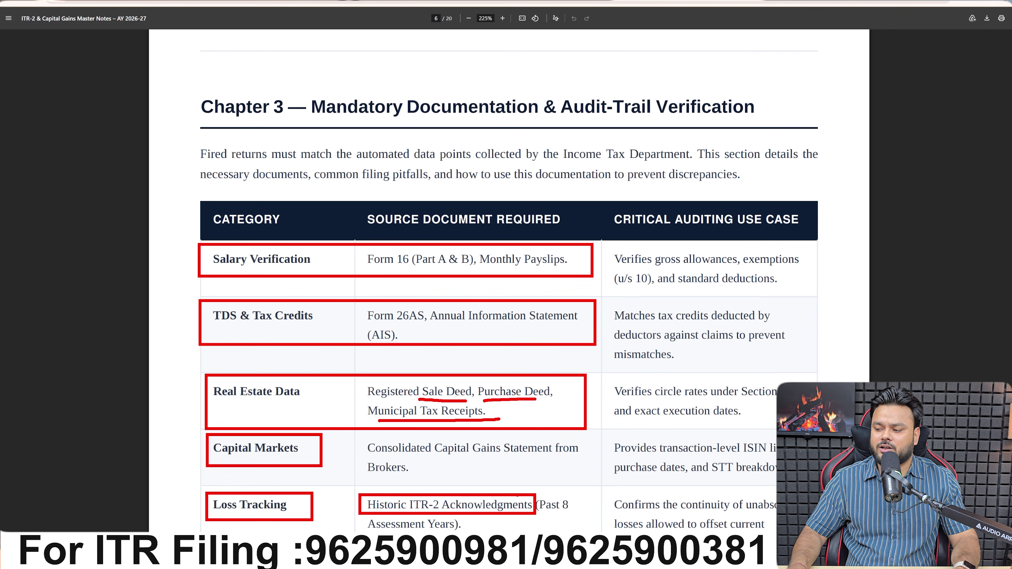
key(Escape)
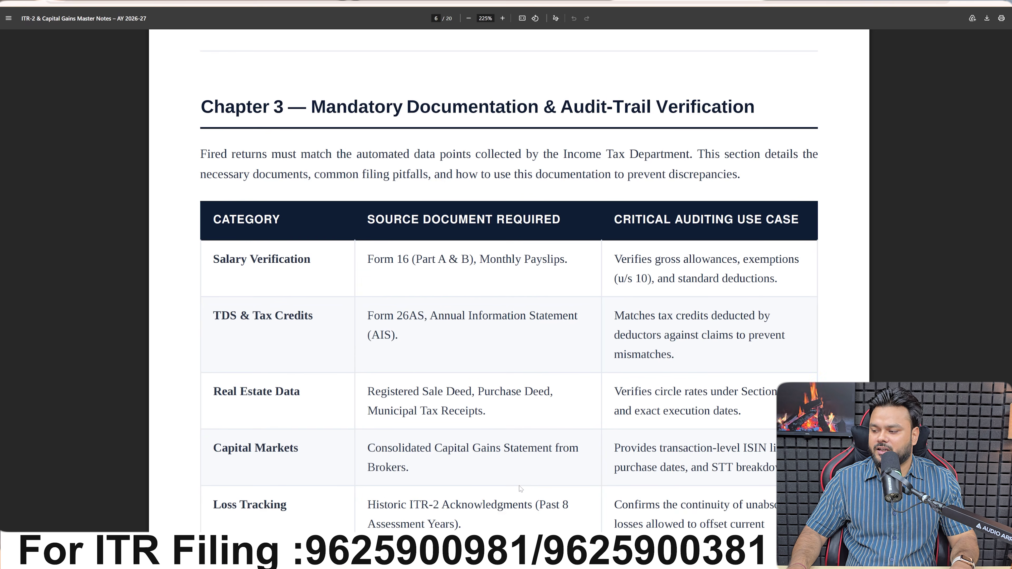
- Box "Common Pitfalls", "Ignoring the AIS/TIS Profile" and "Incorrect Execution Dates" in red below the documentation table, clearing the marks when done
scroll(517, 487, down, 6)
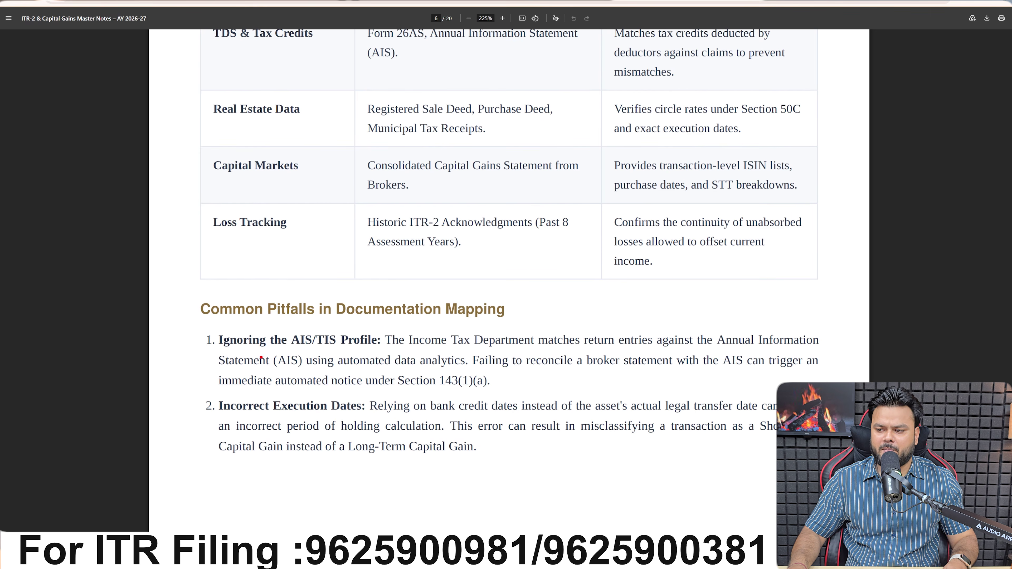
drag(185, 298, 320, 322)
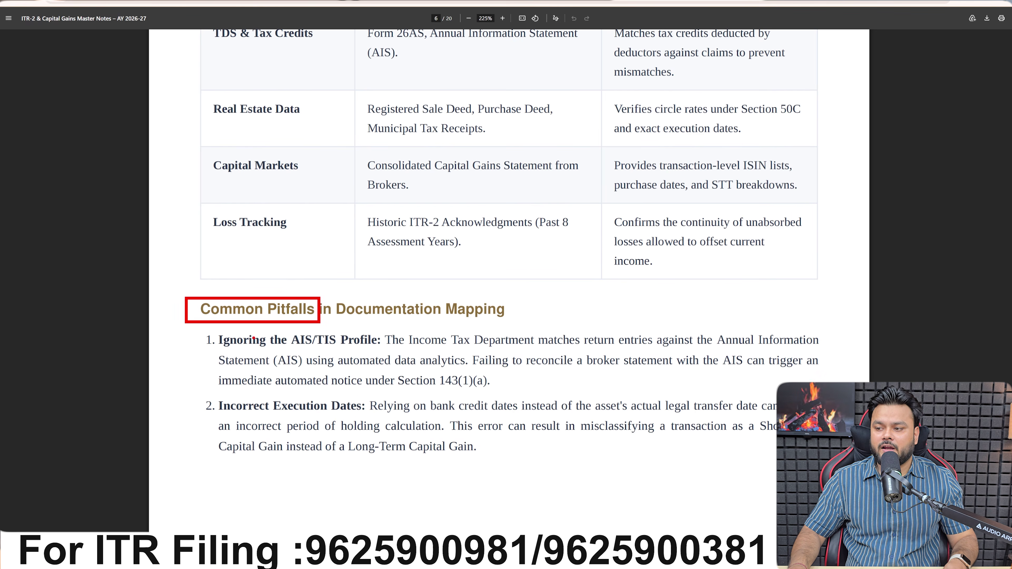
mouse_move(212, 326)
mouse_down()
mouse_move(344, 325)
mouse_move(211, 326)
mouse_up()
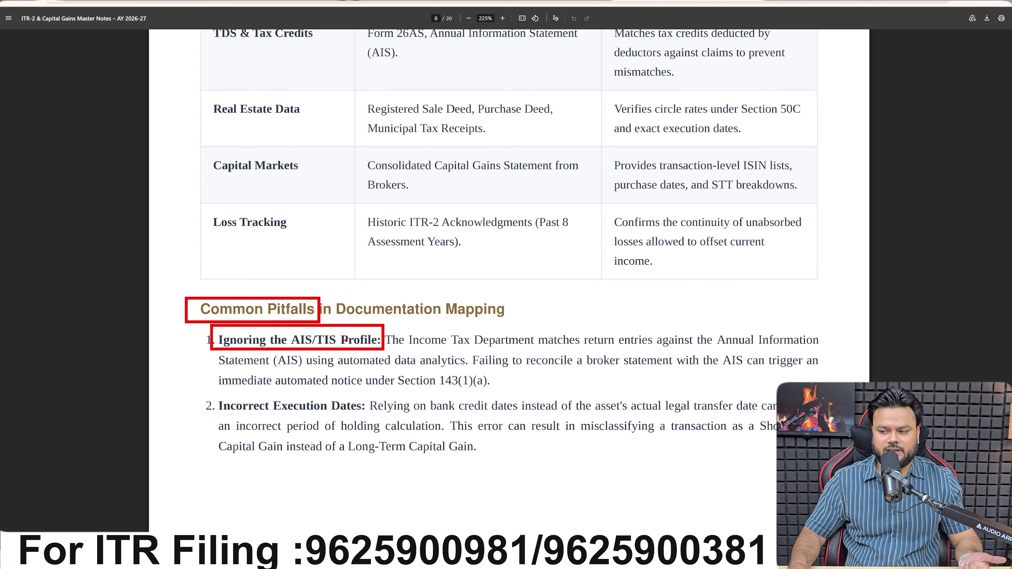
mouse_move(216, 394)
mouse_down()
mouse_move(227, 409)
mouse_move(370, 418)
mouse_up()
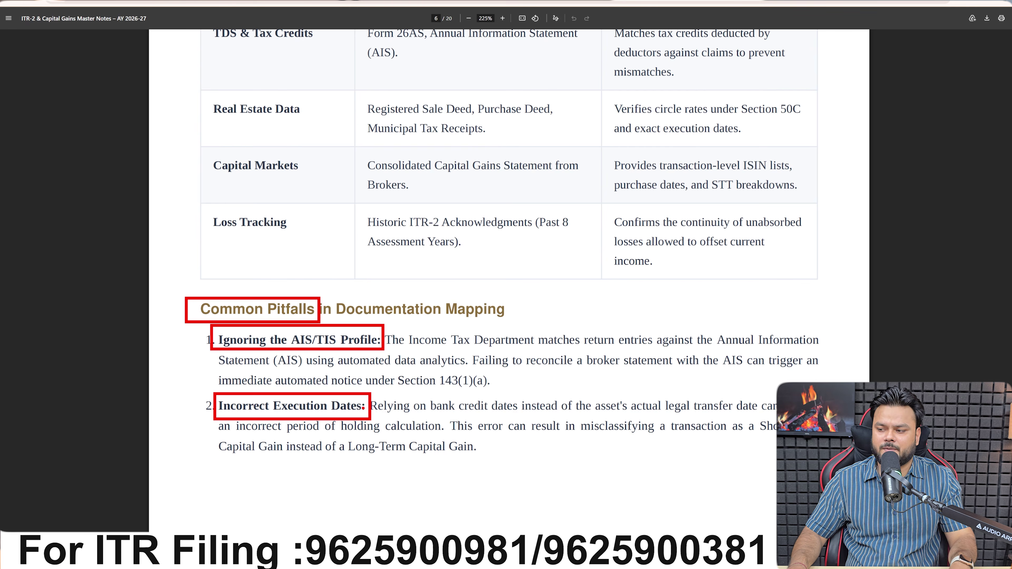
key(Escape)
- On page 7, box "Capital Gains Taxation (Section 45)" and the Statutory Checklist's "Capital Asset", "Transfer", "Previous Year" and "Profits or gains", clearing the marks when done
key(Right)
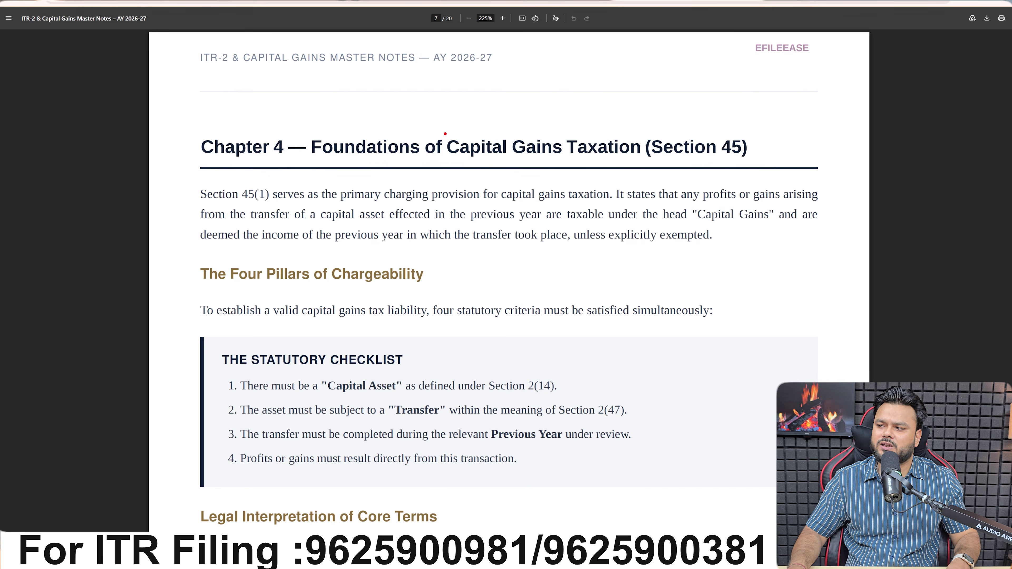
mouse_move(445, 133)
mouse_down()
mouse_move(482, 166)
mouse_move(770, 169)
mouse_up()
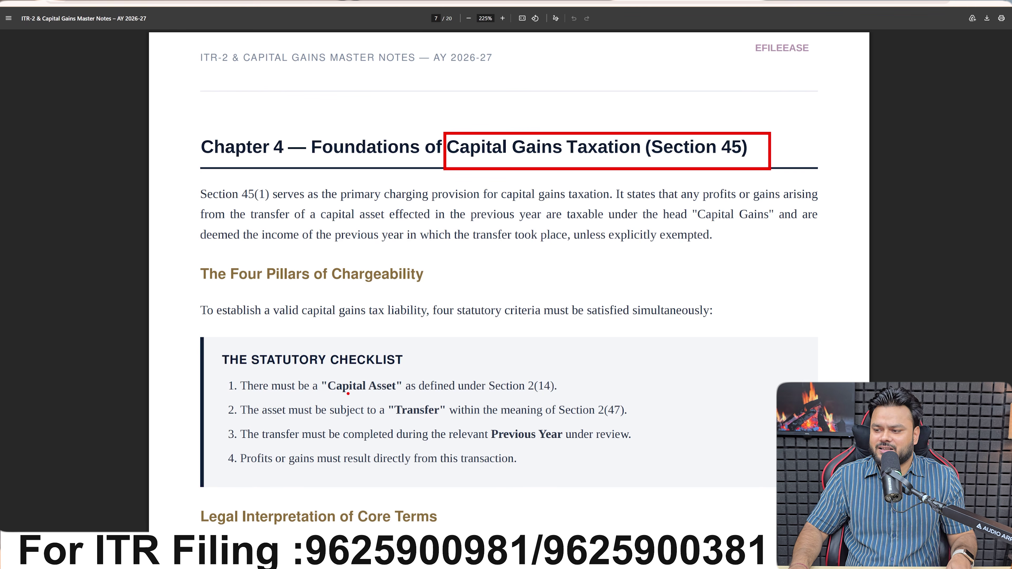
mouse_move(325, 374)
mouse_down()
mouse_move(363, 399)
mouse_move(408, 395)
mouse_move(450, 421)
mouse_move(569, 447)
mouse_up()
mouse_move(234, 450)
mouse_down()
mouse_move(265, 468)
mouse_move(319, 472)
mouse_up()
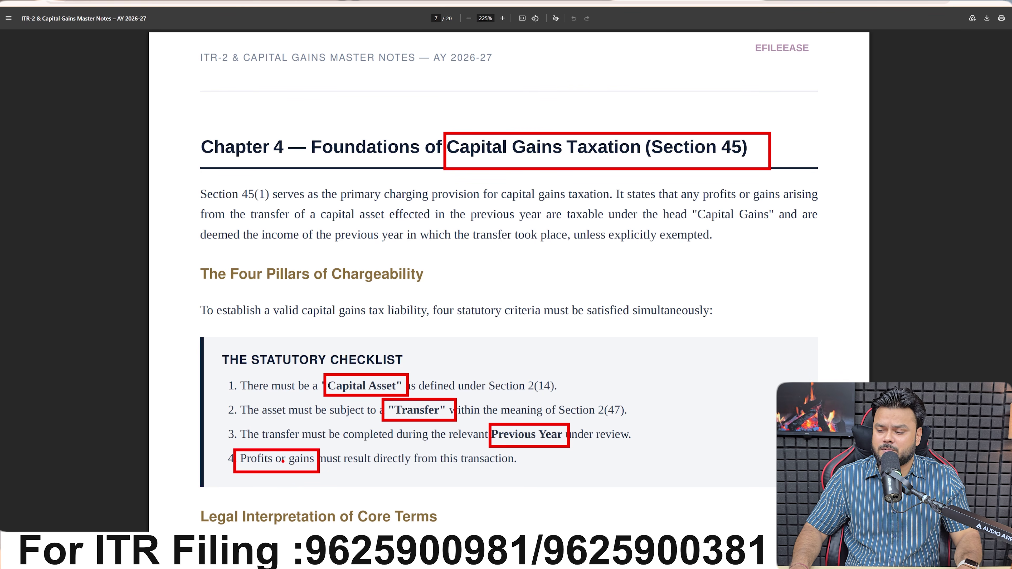
key(Escape)
- Underline "Capital Asset" in the checklist and box "any kind held by an assessee", "personal effects" and the jewelry-to-securities line in the Section 2(14) definition
scroll(283, 461, down, 4)
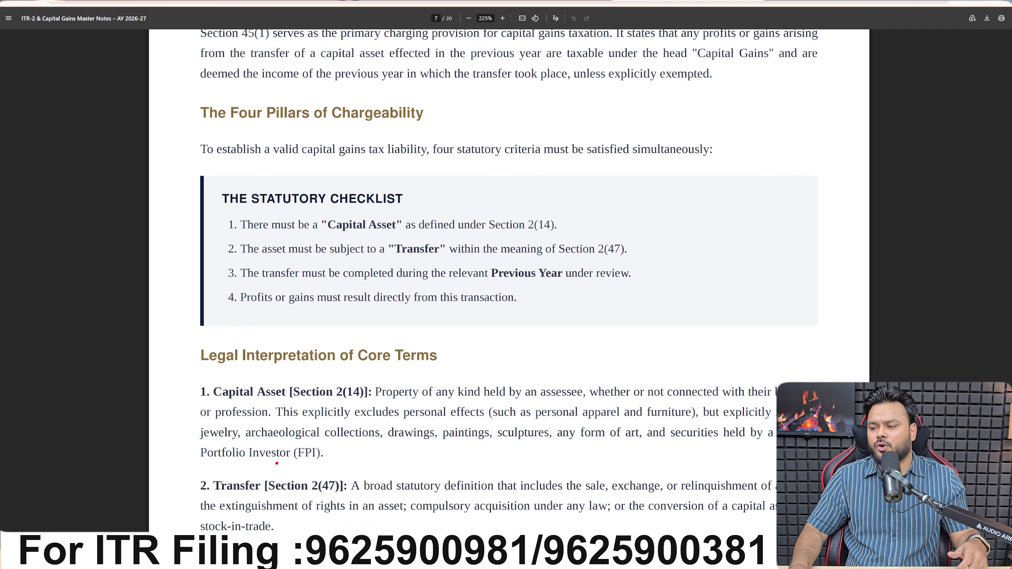
drag(330, 237, 421, 237)
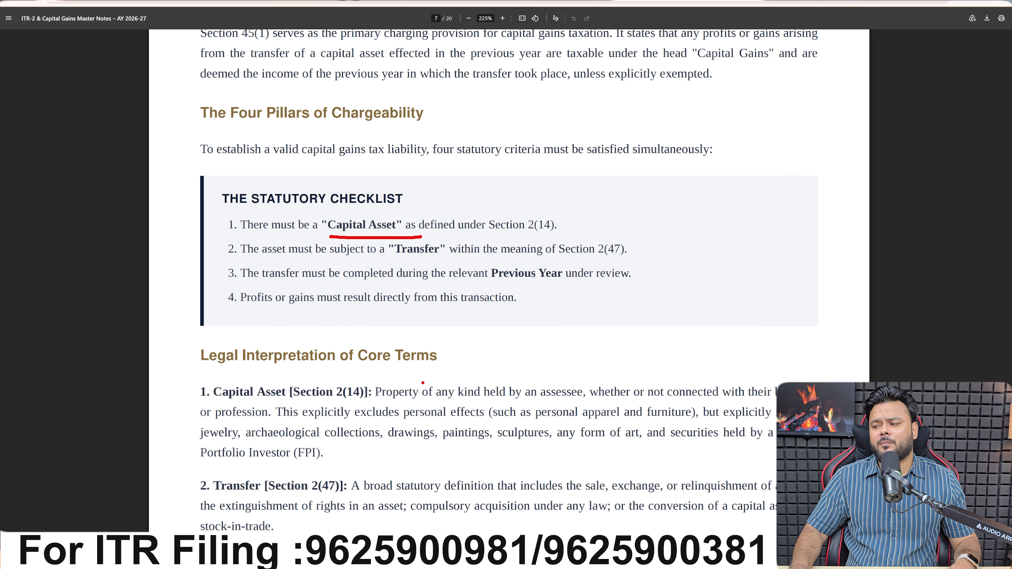
mouse_move(434, 383)
mouse_down()
mouse_move(440, 397)
mouse_move(589, 401)
mouse_up()
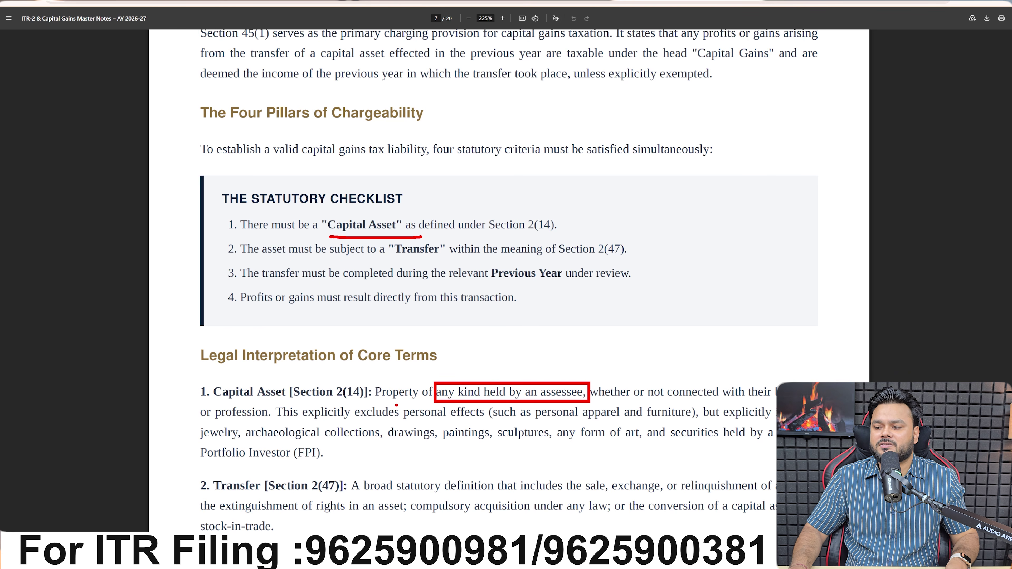
mouse_move(396, 404)
mouse_down()
mouse_move(424, 419)
mouse_move(494, 421)
mouse_up()
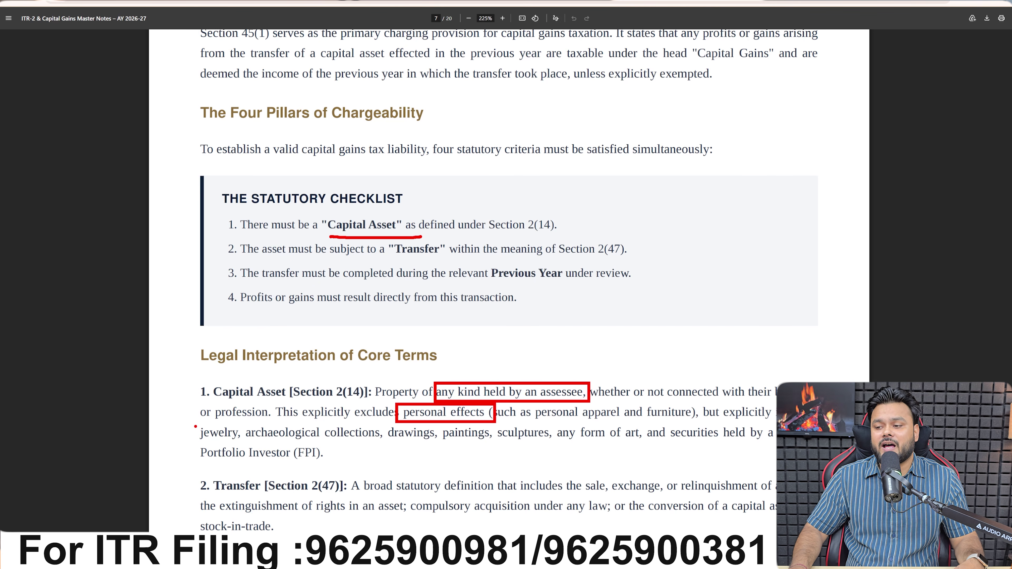
mouse_move(194, 426)
mouse_down()
mouse_move(233, 436)
mouse_move(490, 442)
mouse_up()
drag(490, 442, 779, 442)
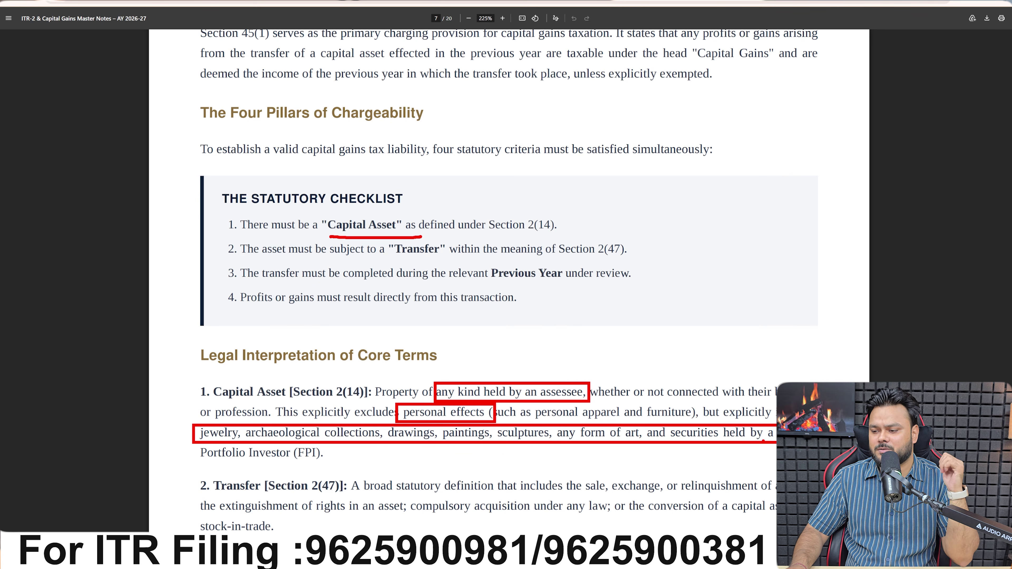
- In page 8's Period of Holding table, box the Short-Term and Long-Term headers and the Listed Equity Shares row's cells in red
scroll(502, 457, down, 7)
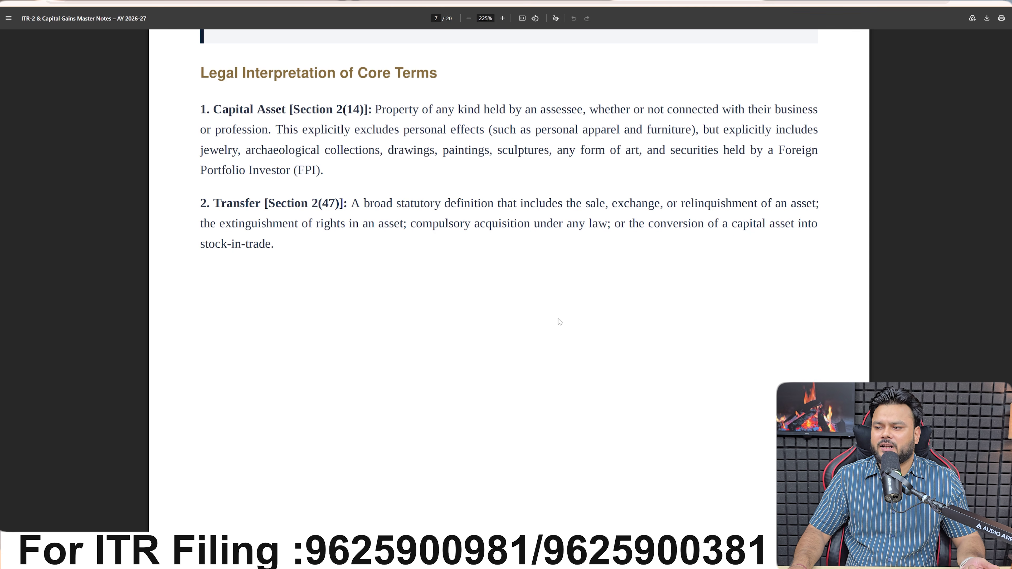
scroll(459, 475, down, 10)
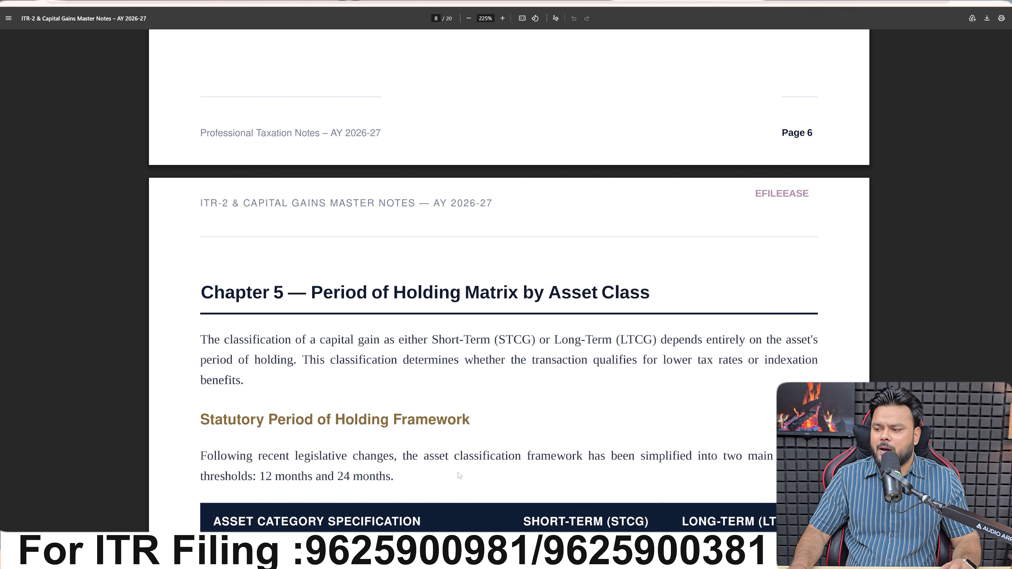
scroll(459, 475, down, 4)
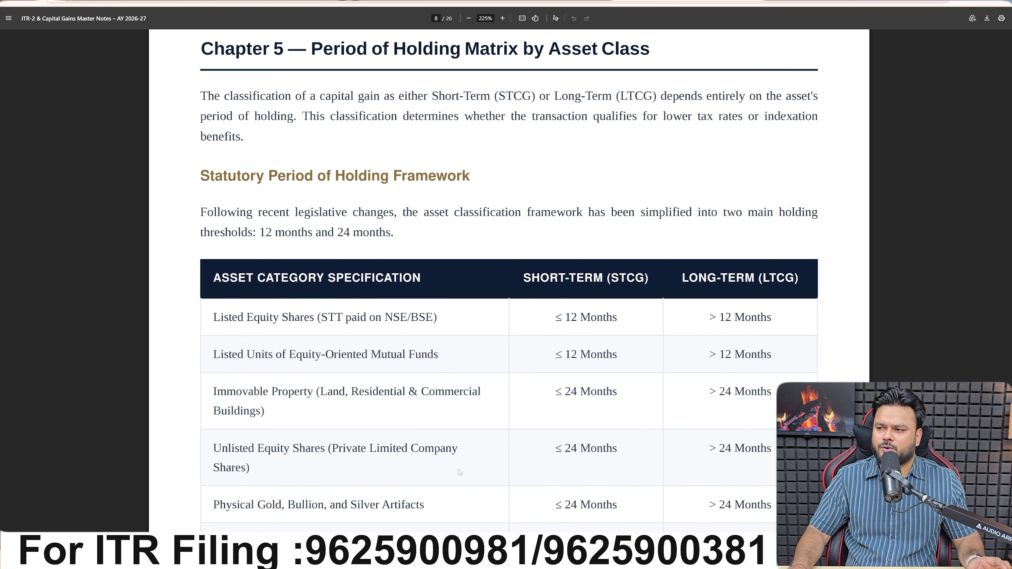
scroll(460, 472, down, 1)
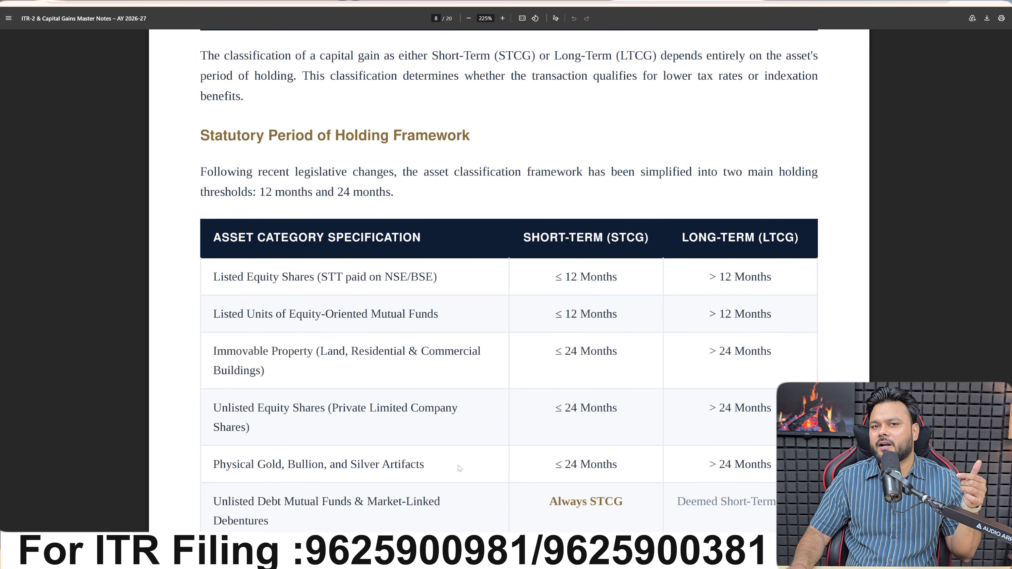
scroll(460, 469, down, 2)
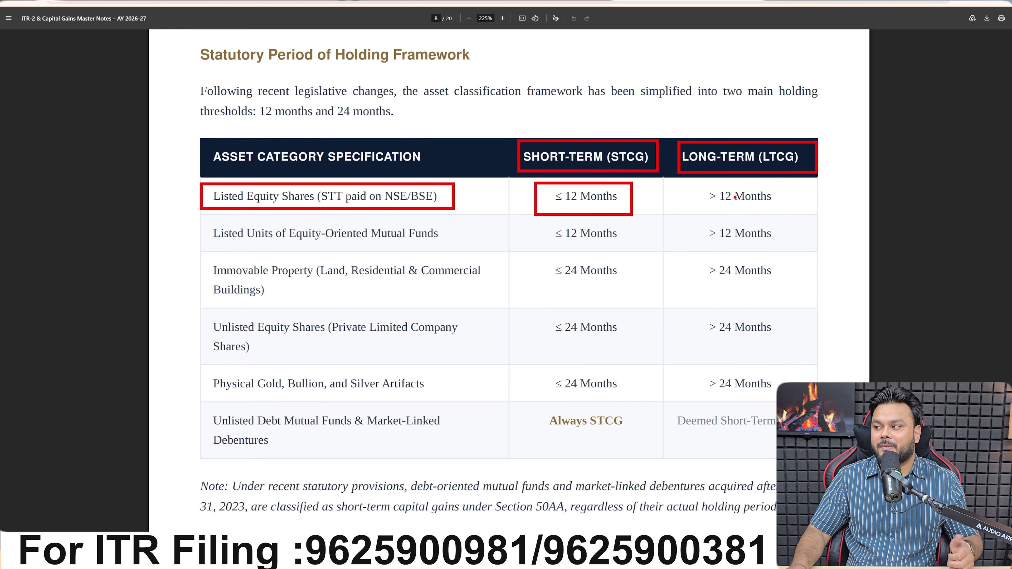
mouse_move(701, 187)
mouse_down()
mouse_move(751, 211)
mouse_move(781, 213)
mouse_move(774, 204)
mouse_up()
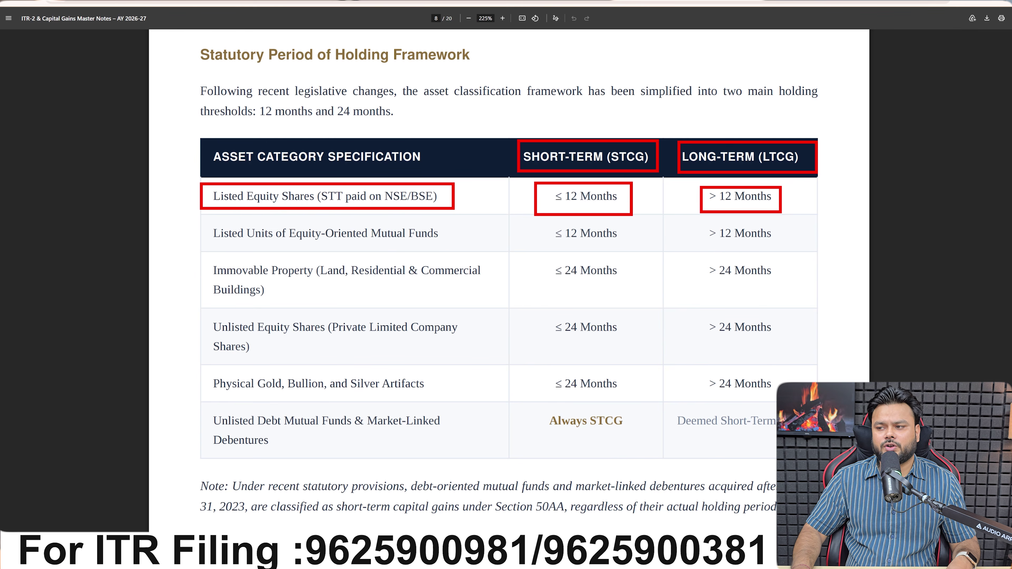
- Box the name, short-term and long-term cells of the Listed Units of Equity-Oriented Mutual Funds and Immovable Property rows in red
mouse_move(203, 221)
mouse_down()
mouse_move(386, 259)
mouse_move(459, 256)
mouse_up()
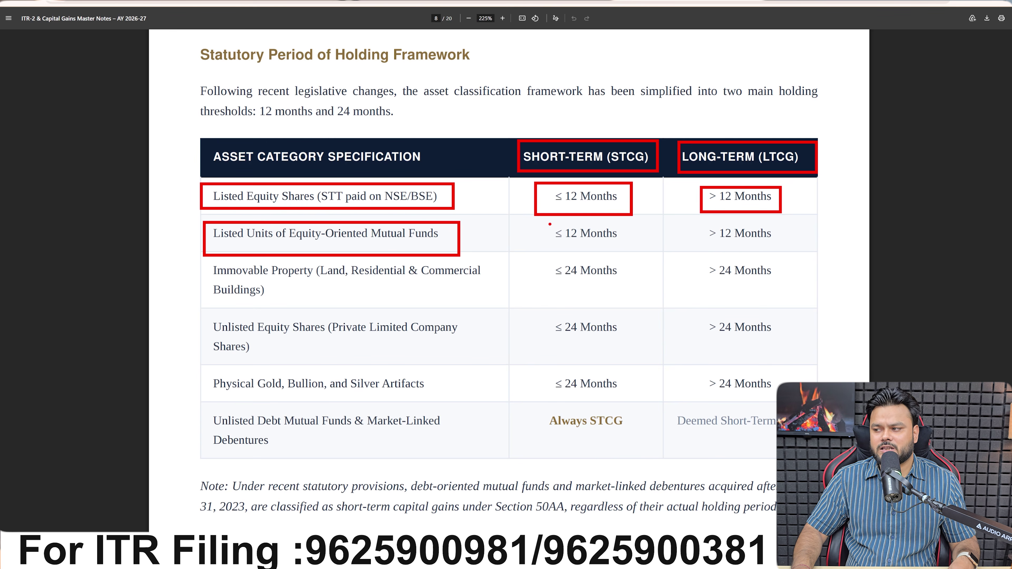
mouse_move(549, 224)
mouse_down()
mouse_move(607, 252)
mouse_move(643, 251)
mouse_up()
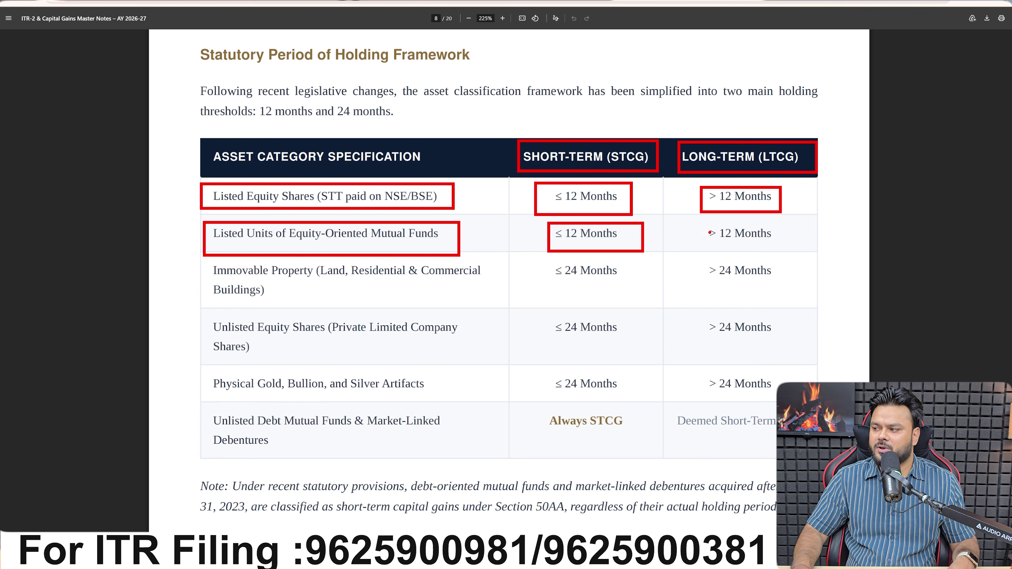
drag(696, 226, 792, 247)
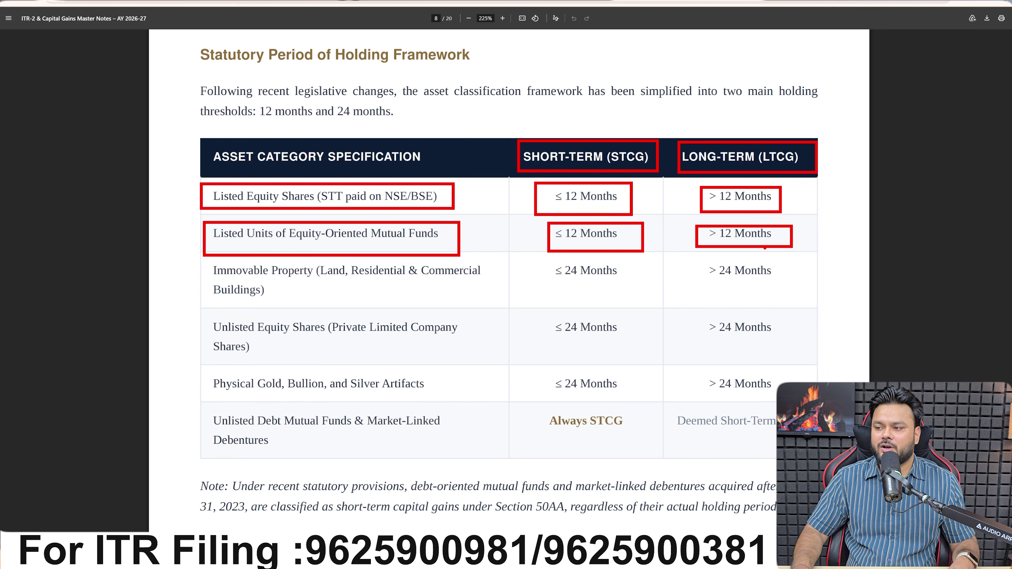
drag(204, 261, 502, 308)
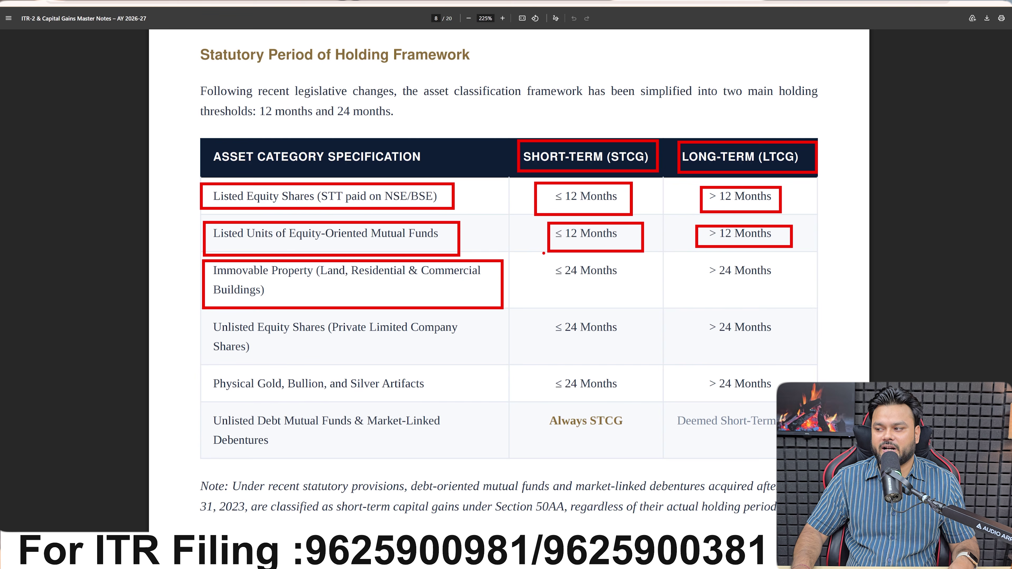
mouse_move(550, 259)
mouse_down()
mouse_move(583, 283)
mouse_move(630, 287)
mouse_up()
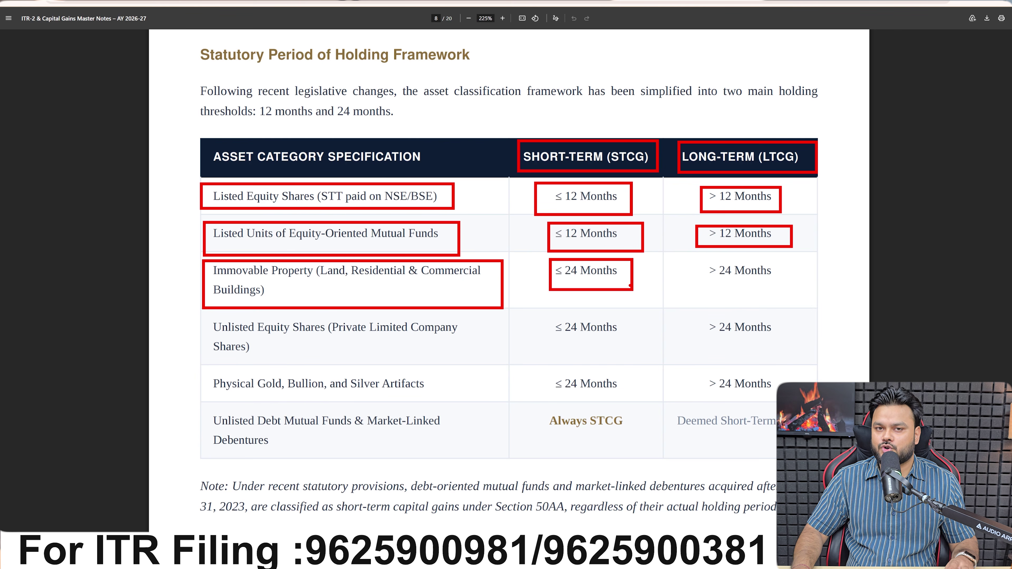
drag(698, 260, 782, 289)
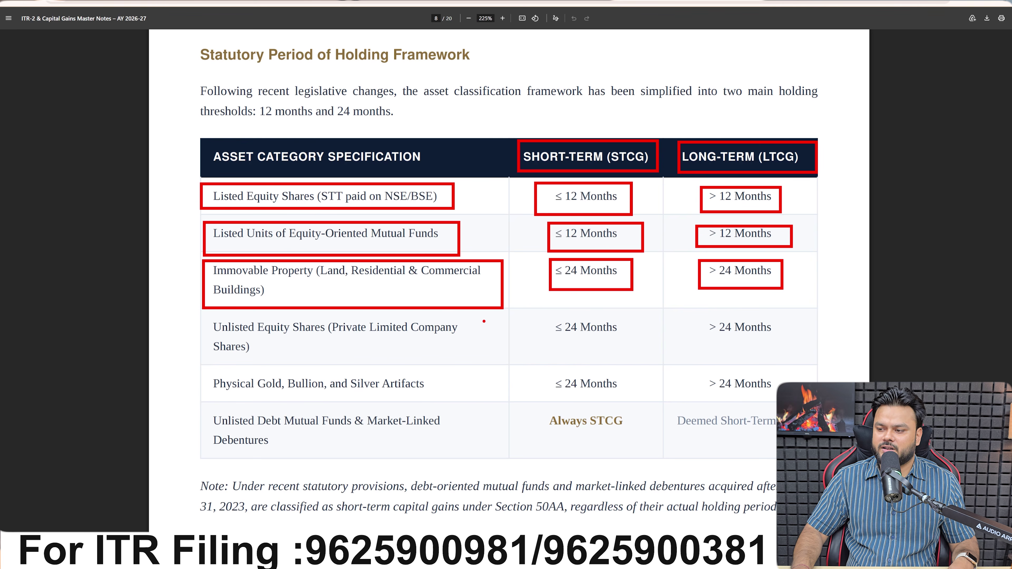
- Box the Unlisted Equity Shares and Physical Gold rows' cells and "Always STCG" in the last row in red, clearing all marks when done
mouse_move(203, 318)
mouse_down()
mouse_move(260, 354)
mouse_move(484, 365)
mouse_up()
drag(544, 314, 635, 351)
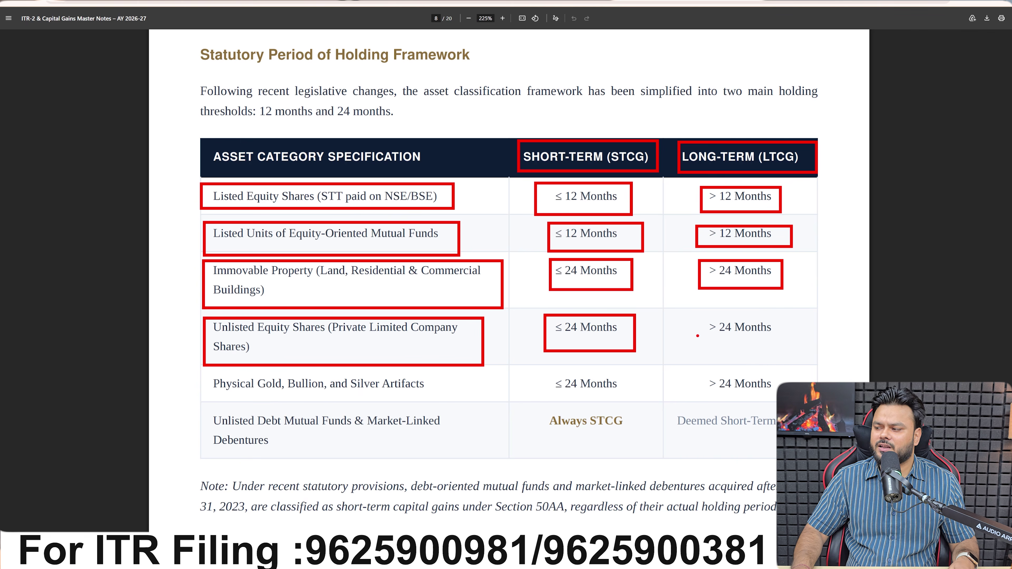
drag(694, 314, 783, 347)
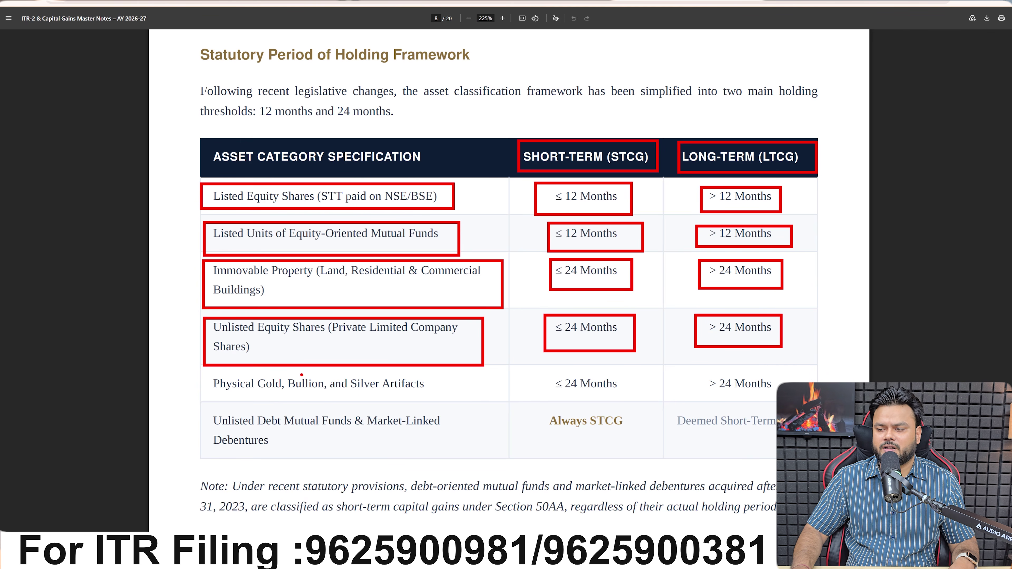
mouse_move(208, 375)
mouse_down()
mouse_move(393, 401)
mouse_move(458, 399)
mouse_up()
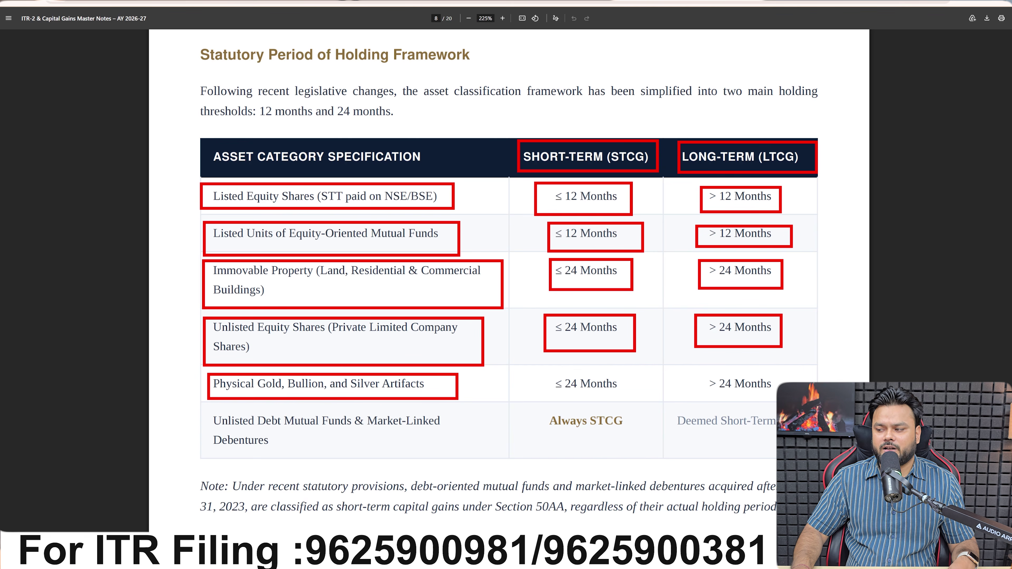
drag(545, 371, 634, 399)
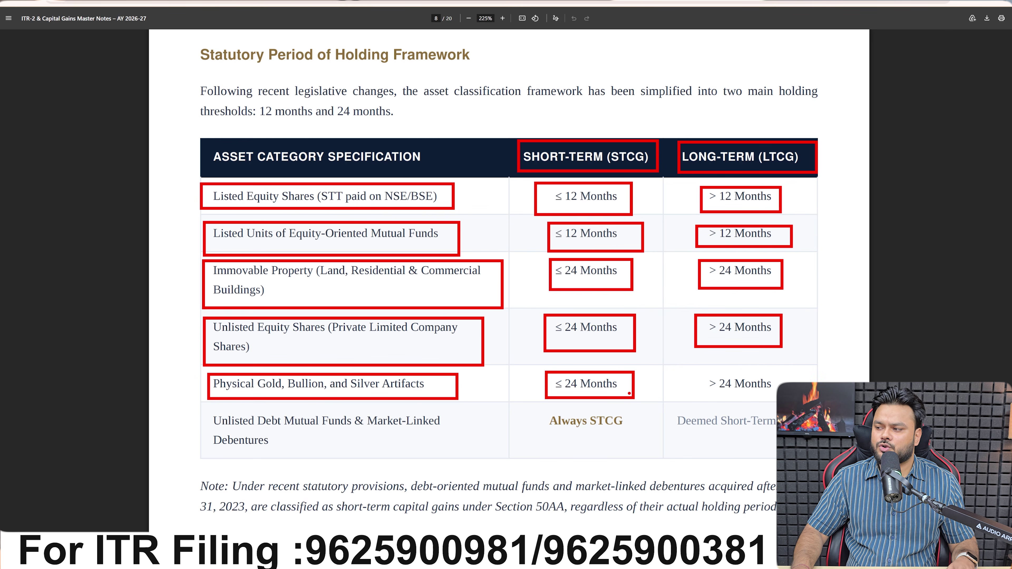
drag(692, 369, 782, 399)
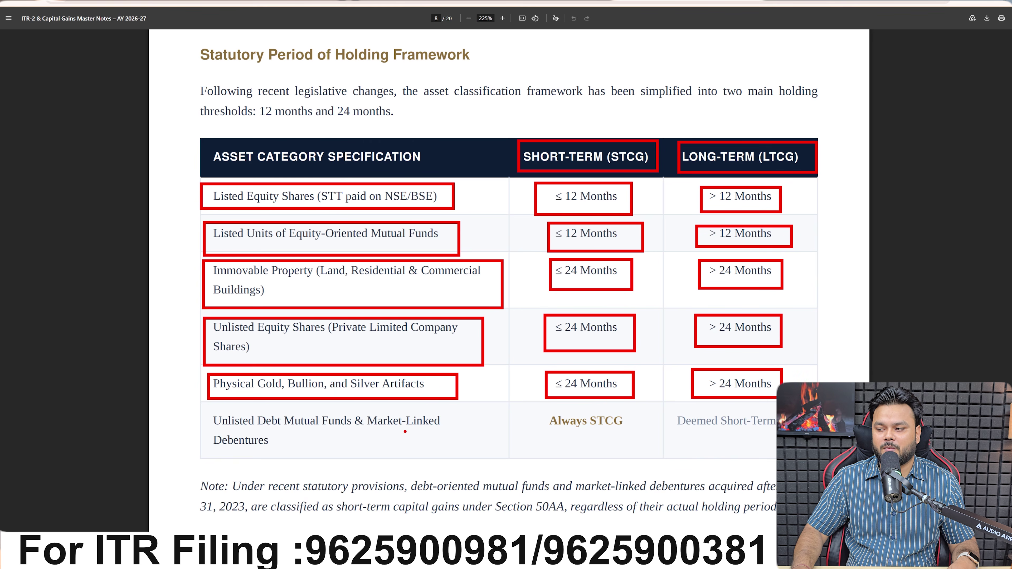
drag(538, 410, 640, 441)
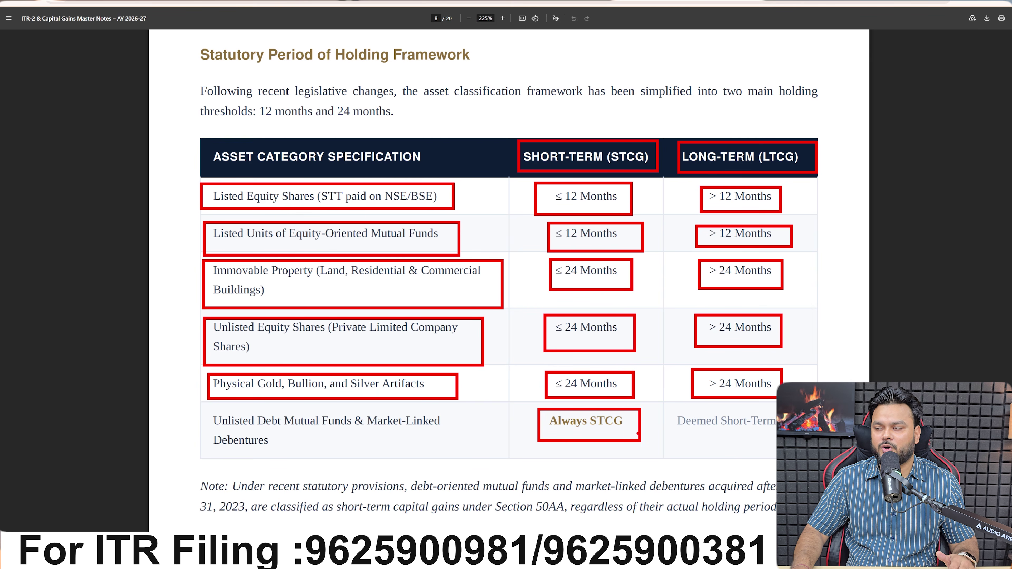
key(Escape)
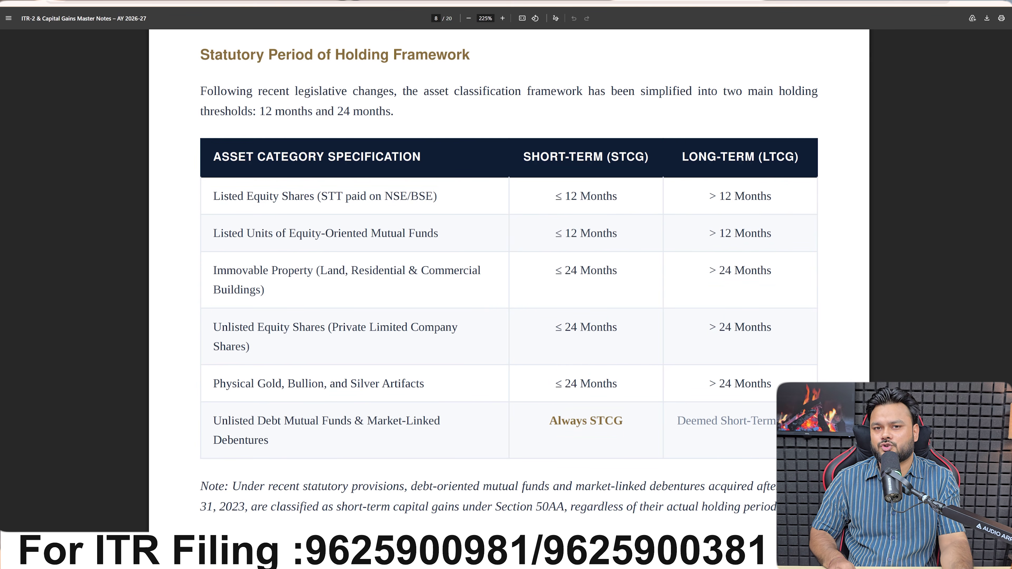
- On page 9, box the Capital Gain formula, tick above its terms, underline FVC, TE, COA and COI, and clear the marks when done
key(Right)
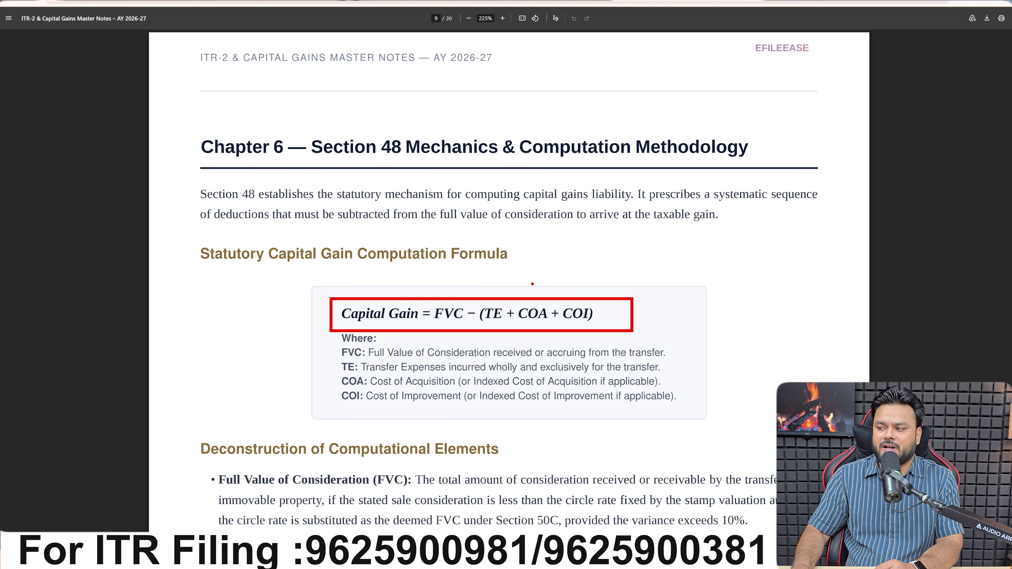
drag(532, 284, 578, 267)
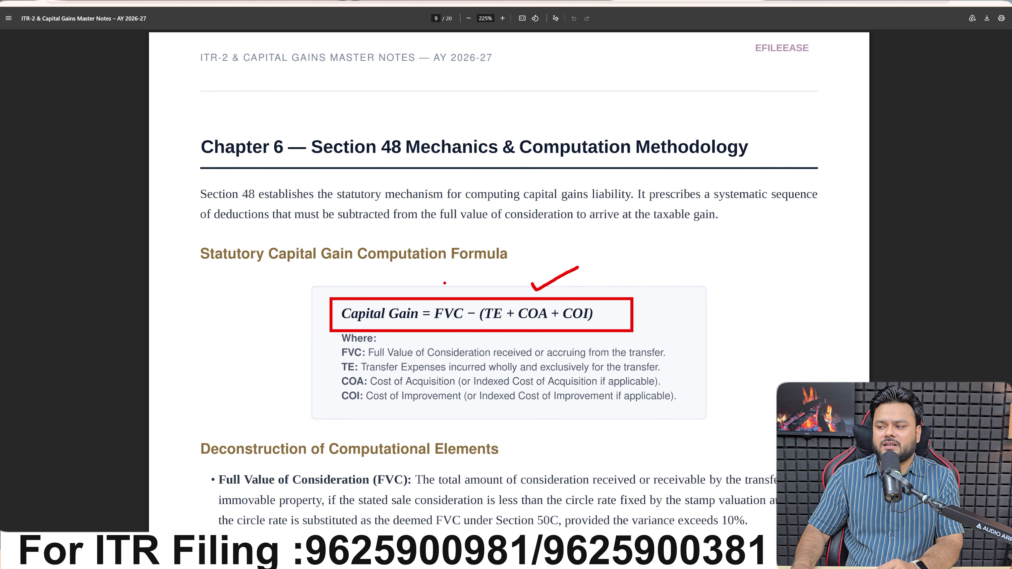
drag(445, 283, 499, 271)
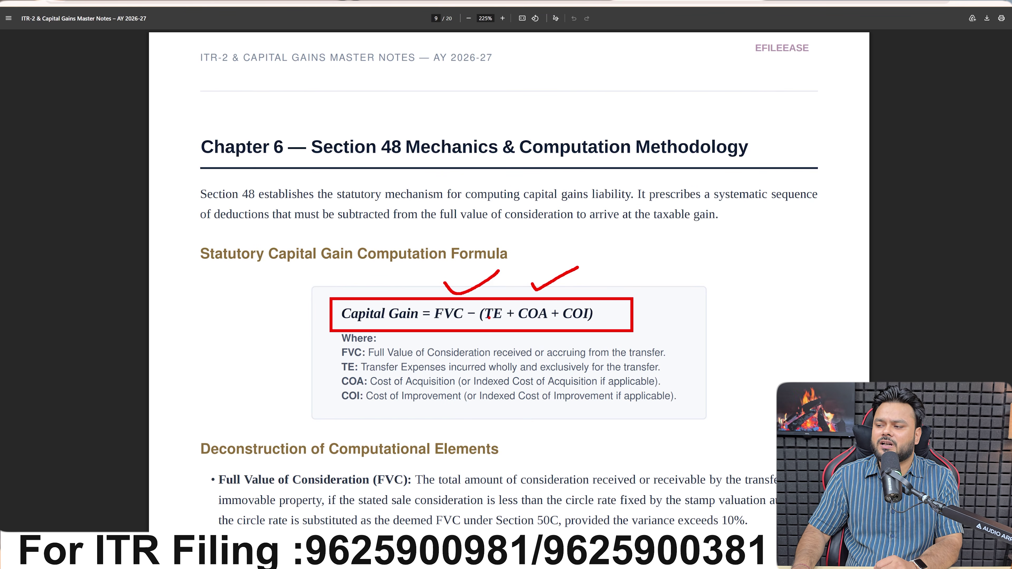
drag(487, 292, 509, 287)
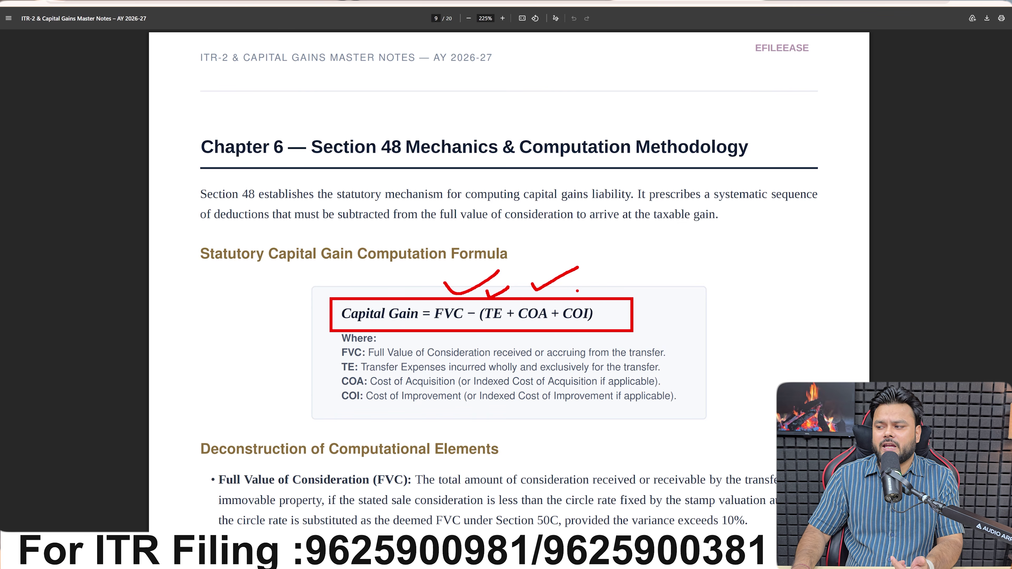
drag(576, 291, 605, 276)
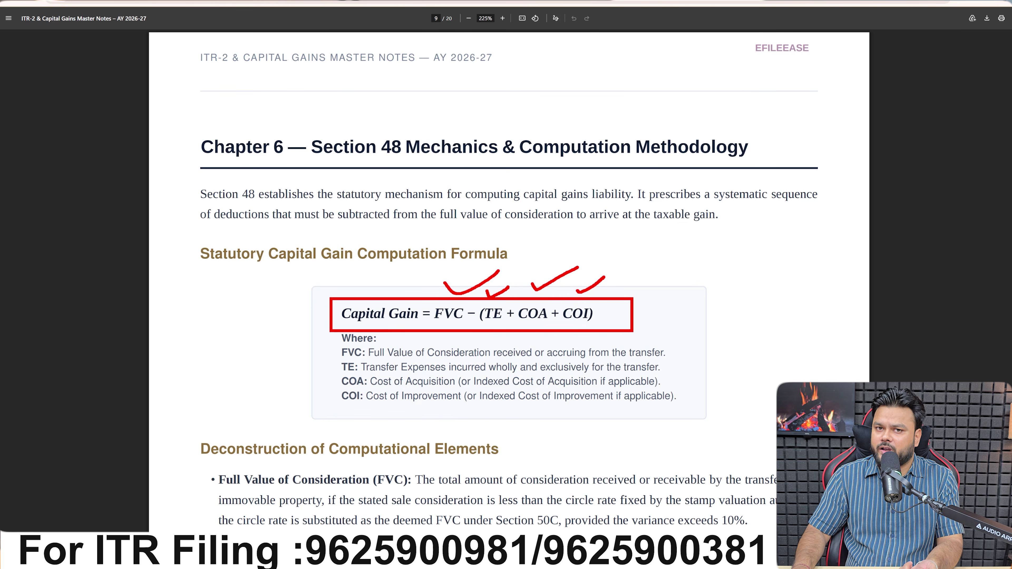
drag(432, 329, 596, 324)
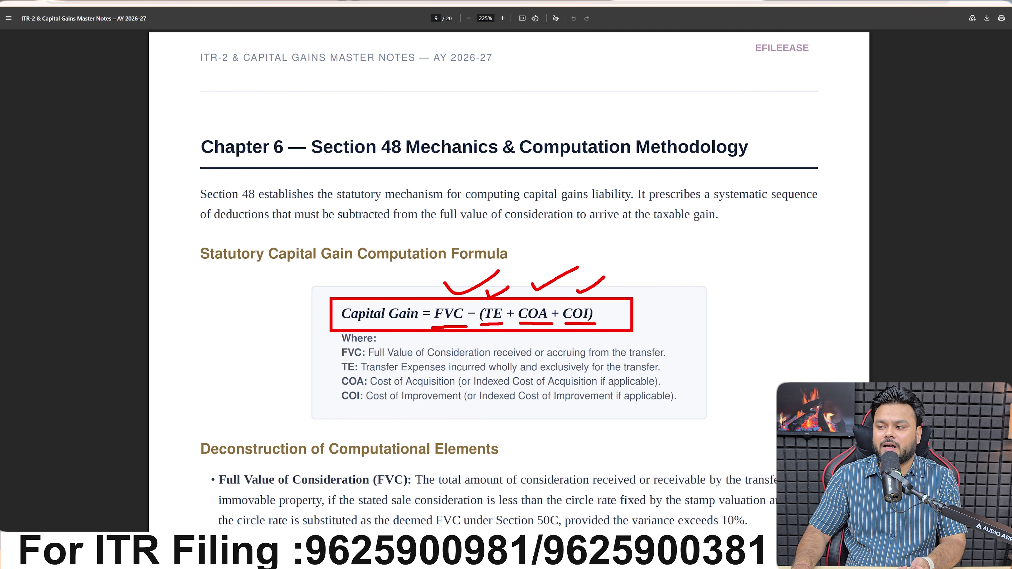
drag(341, 286, 406, 269)
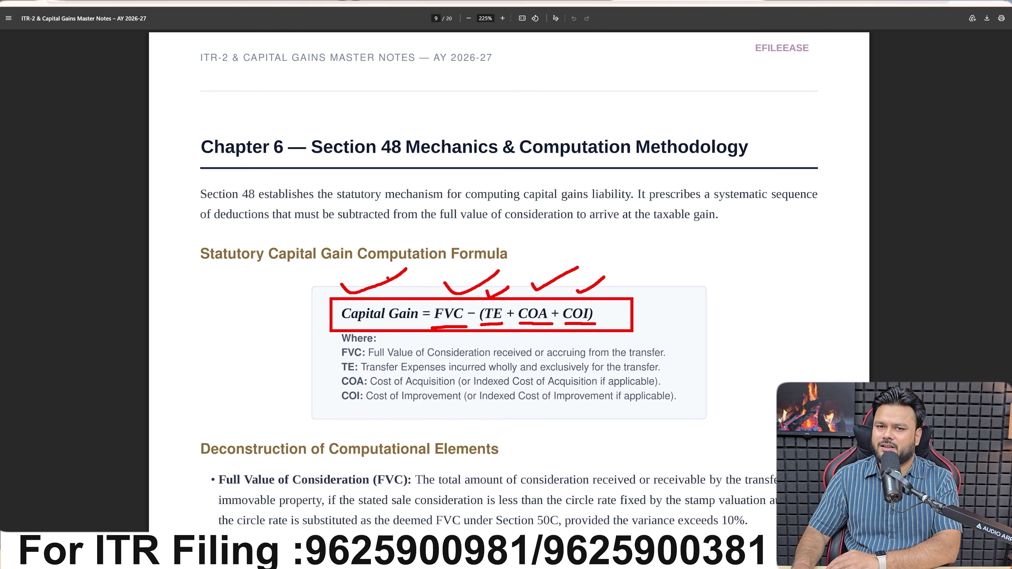
drag(684, 284, 771, 251)
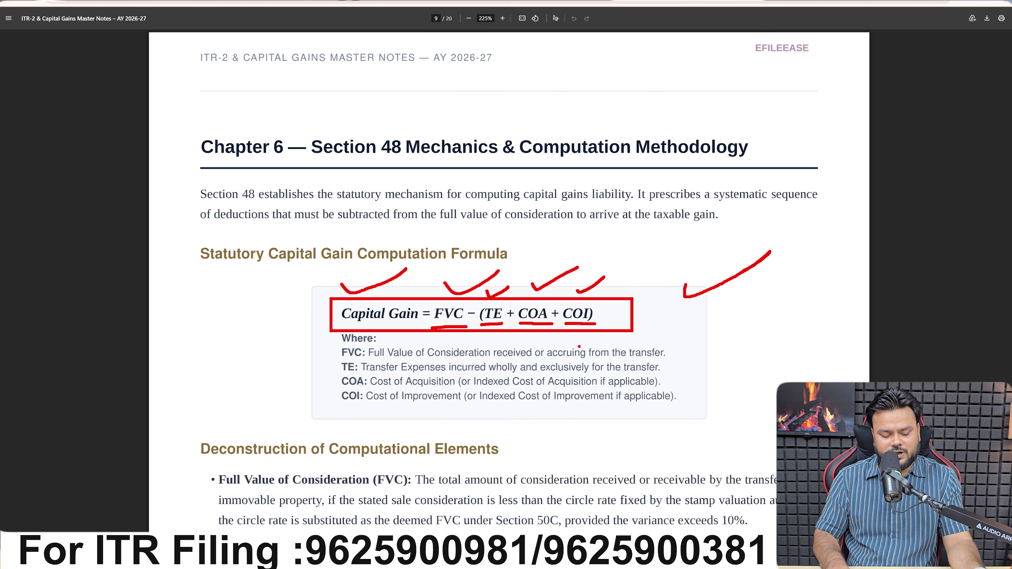
key(Escape)
- Look over page 10's indexation formulas and Cost Inflation Index reference table, returning to the start of Chapter 7
key(Right)
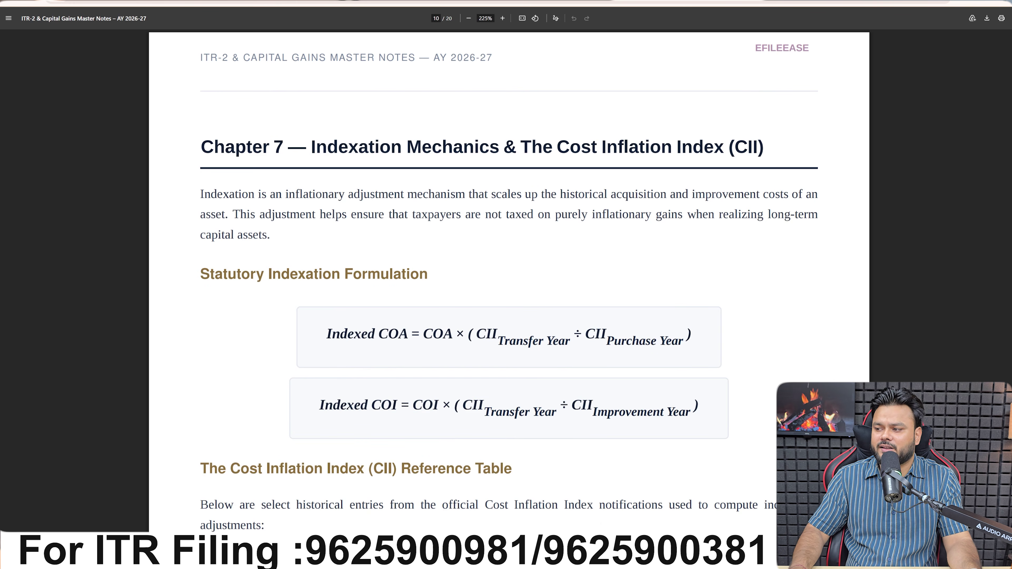
scroll(592, 379, down, 5)
scroll(591, 380, down, 4)
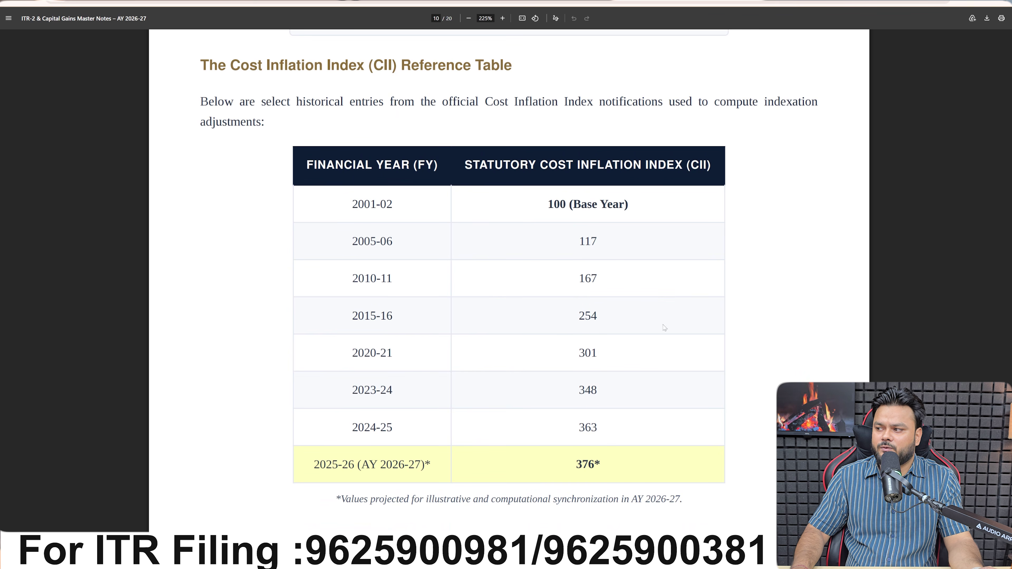
scroll(512, 317, up, 1)
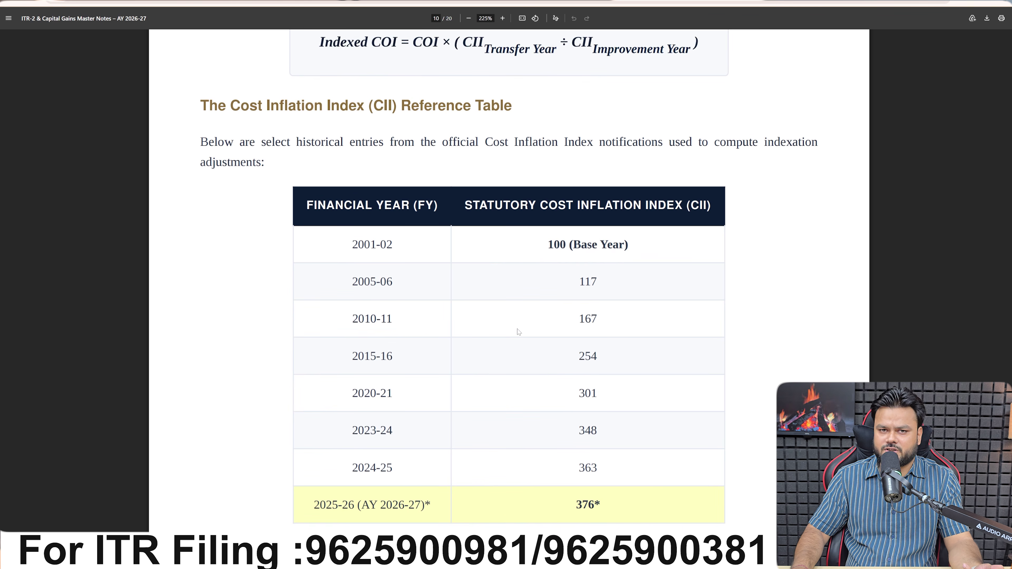
scroll(518, 331, up, 6)
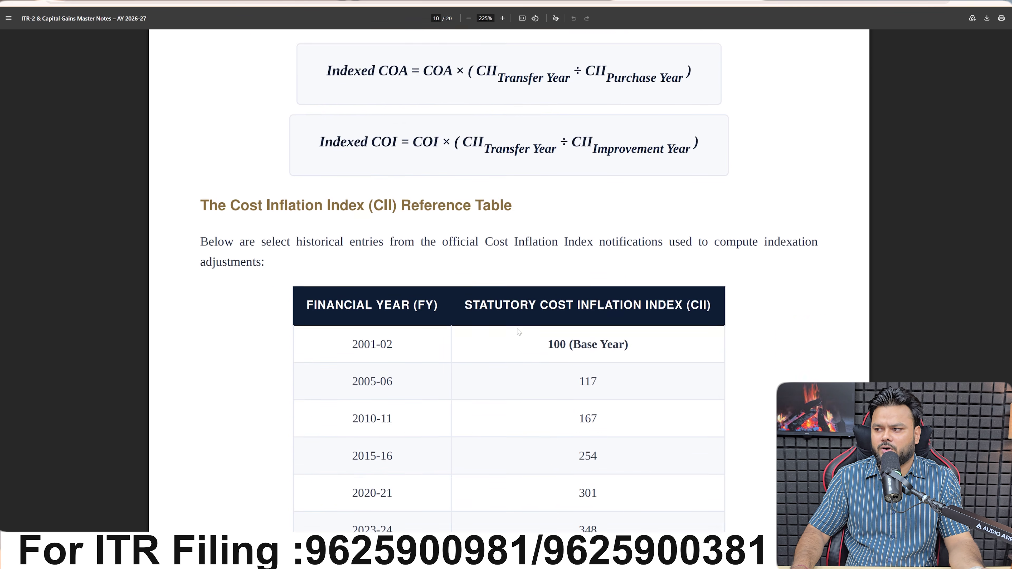
scroll(519, 332, up, 4)
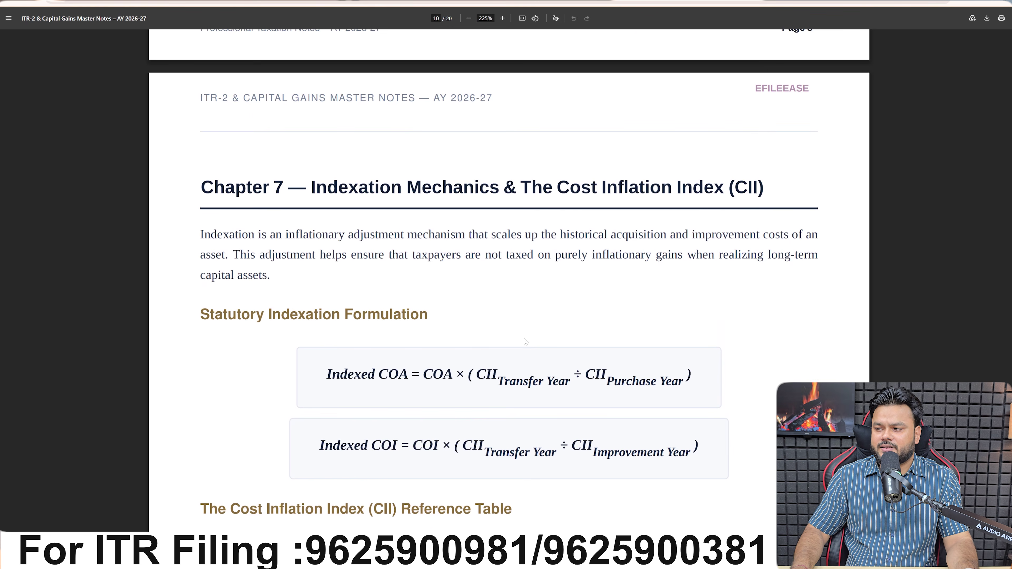
scroll(525, 341, down, 1)
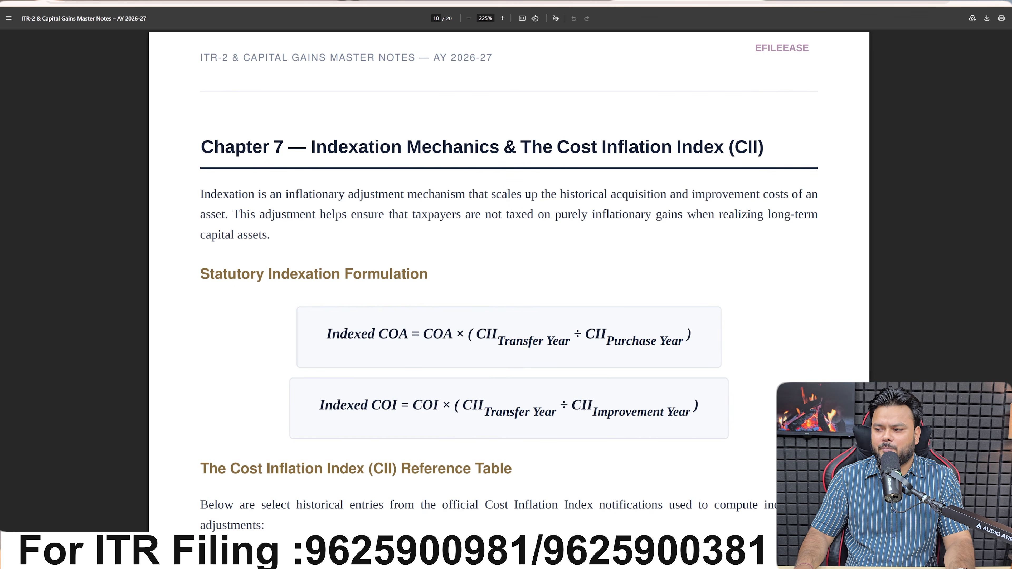
- Select "COA" and "CII Purchase Year" in turn in the Indexed COA formula, and "Indexed COI" in the formula below
drag(419, 335, 453, 335)
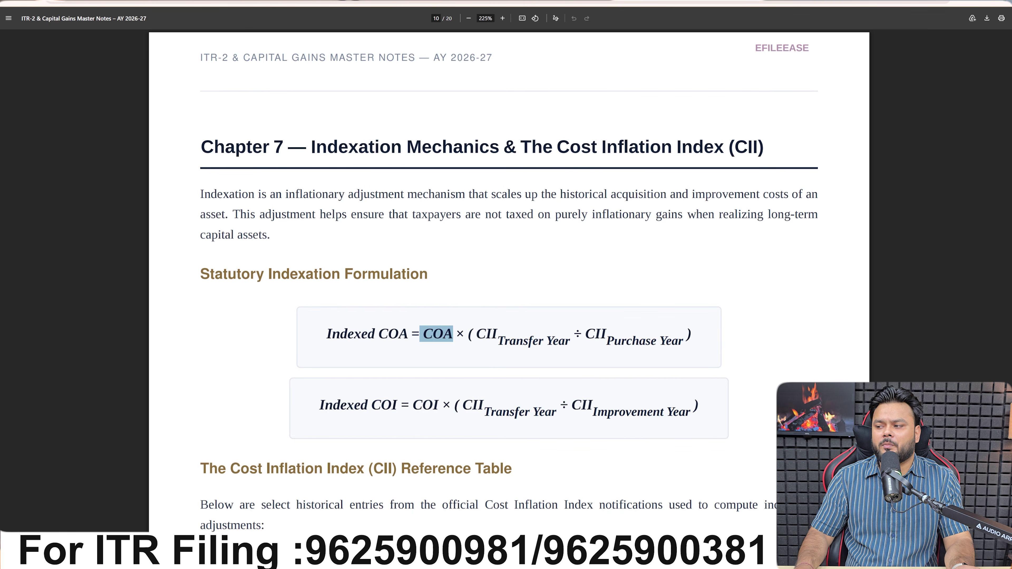
click(478, 357)
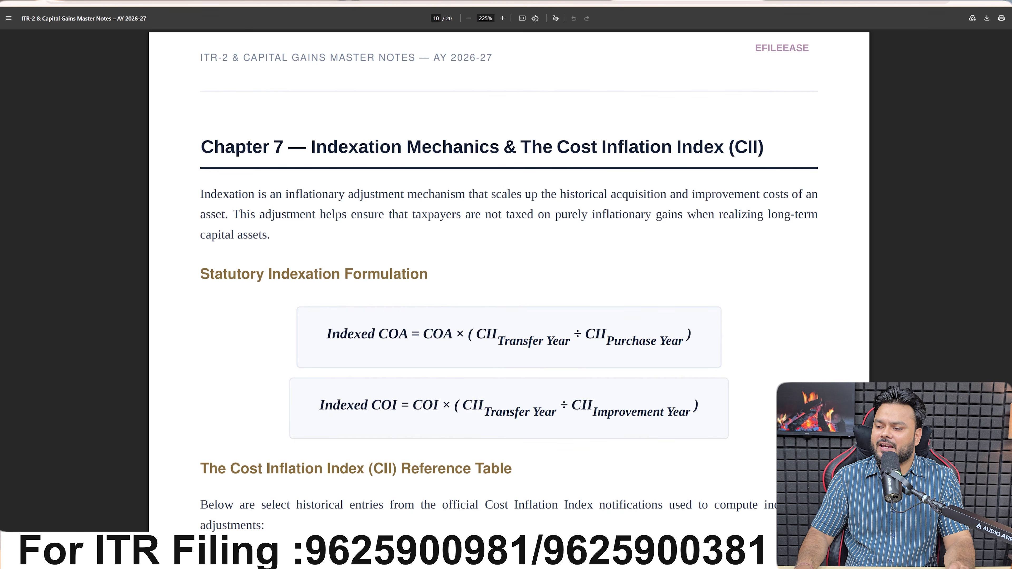
drag(477, 335, 678, 342)
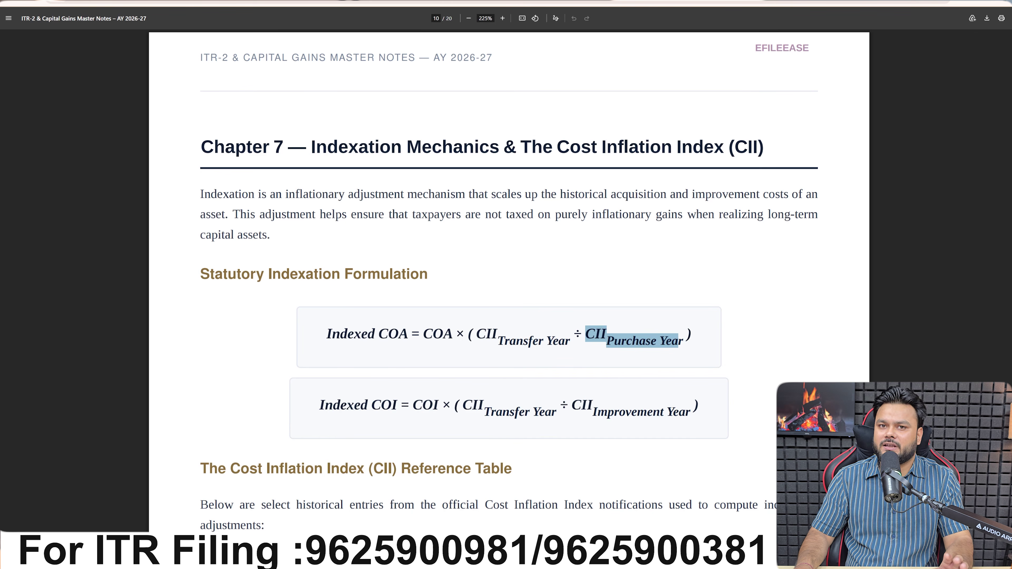
scroll(510, 281, down, 2)
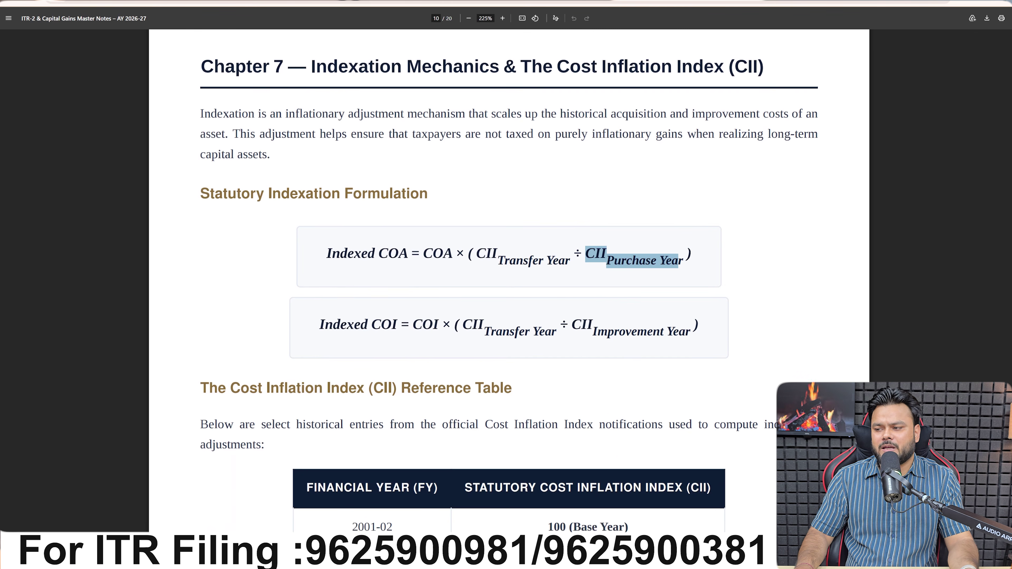
drag(320, 325, 401, 325)
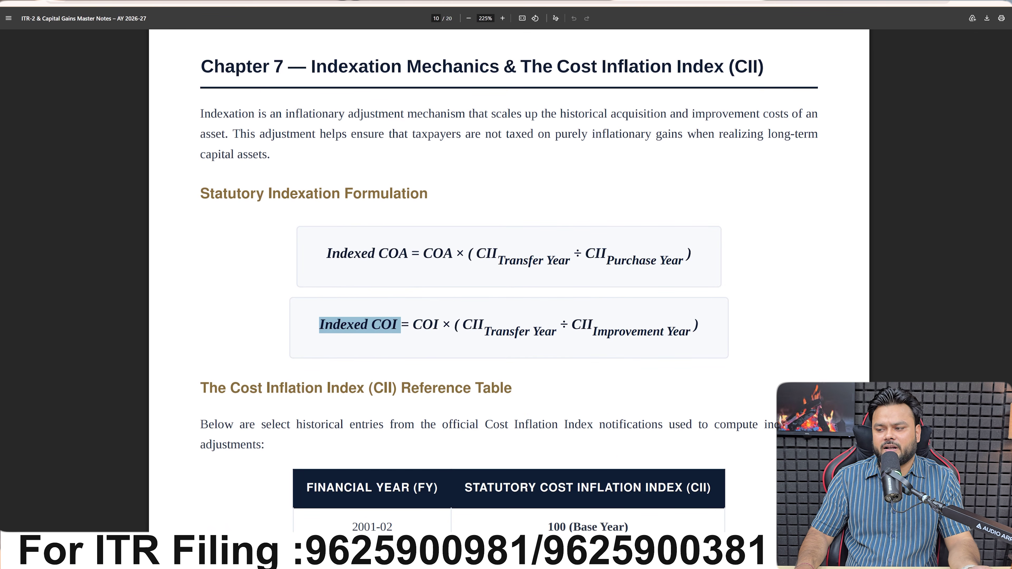
- Review the Cost Inflation Index table and go to the Practical Illustration on computing indexed costs on page 11
scroll(542, 384, down, 3)
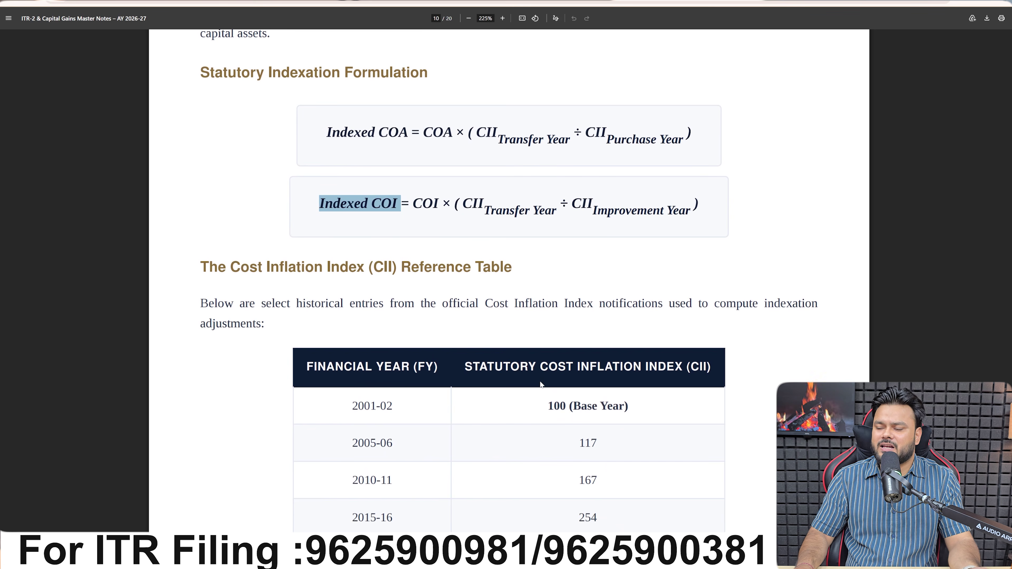
scroll(540, 384, down, 2)
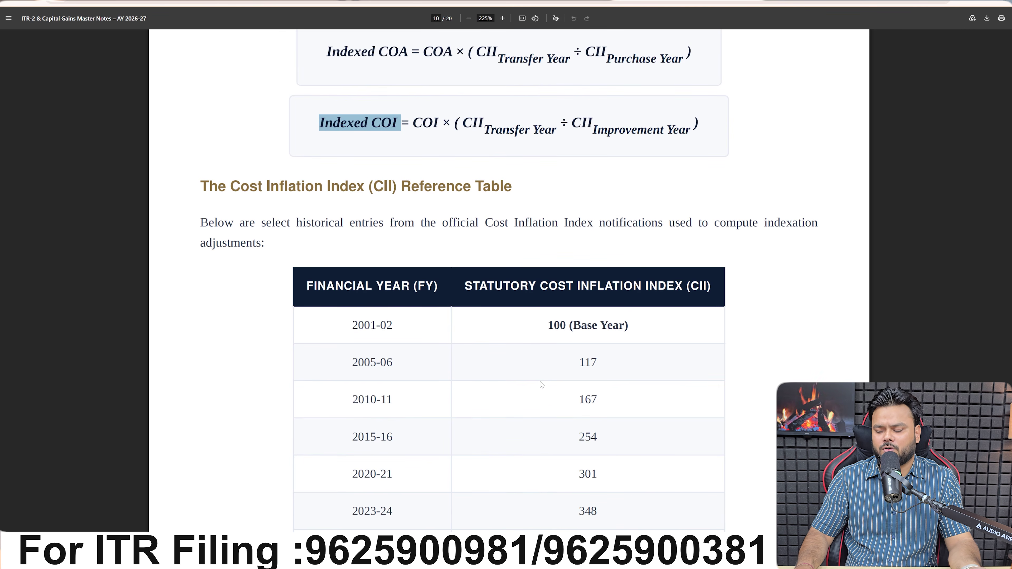
key(Right)
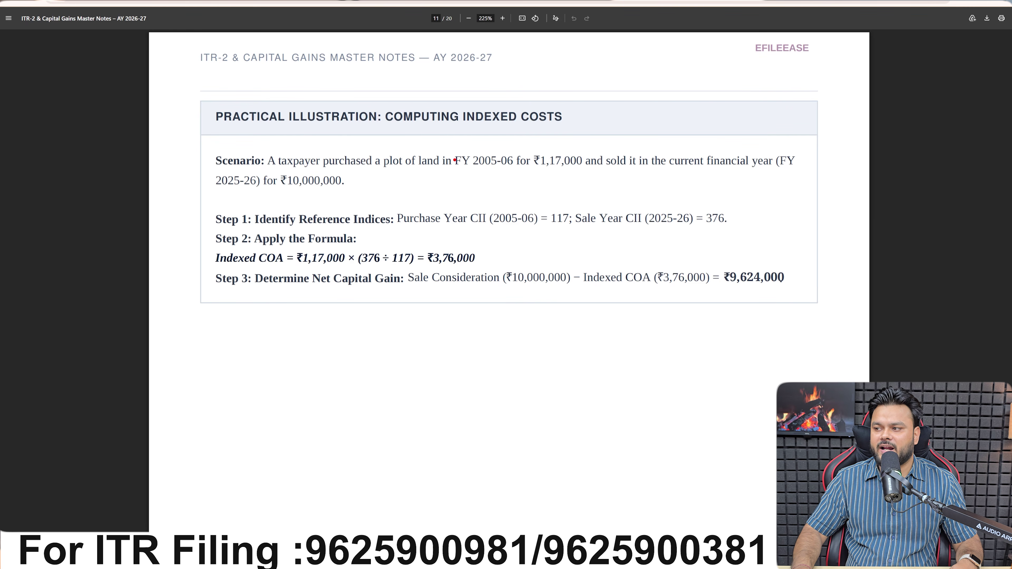
- Box FY 2005-06, ₹1,17,000 and the 2025-26 sale for ₹10,000,000 in the Scenario, and underline both years' CII values in Step 1
mouse_move(455, 160)
mouse_down()
mouse_move(475, 174)
mouse_move(515, 178)
mouse_move(546, 164)
mouse_move(585, 176)
mouse_up()
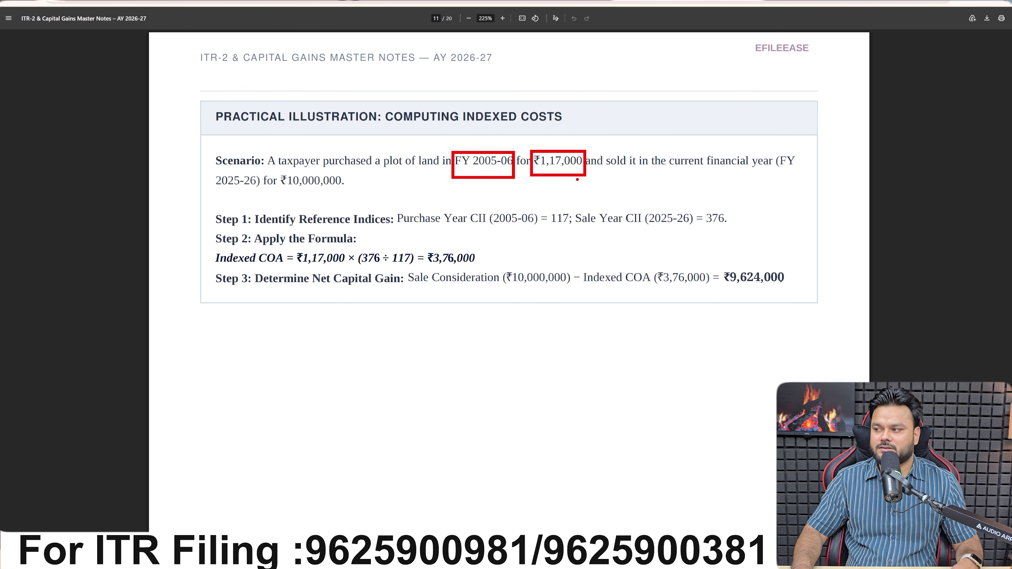
drag(215, 168, 359, 194)
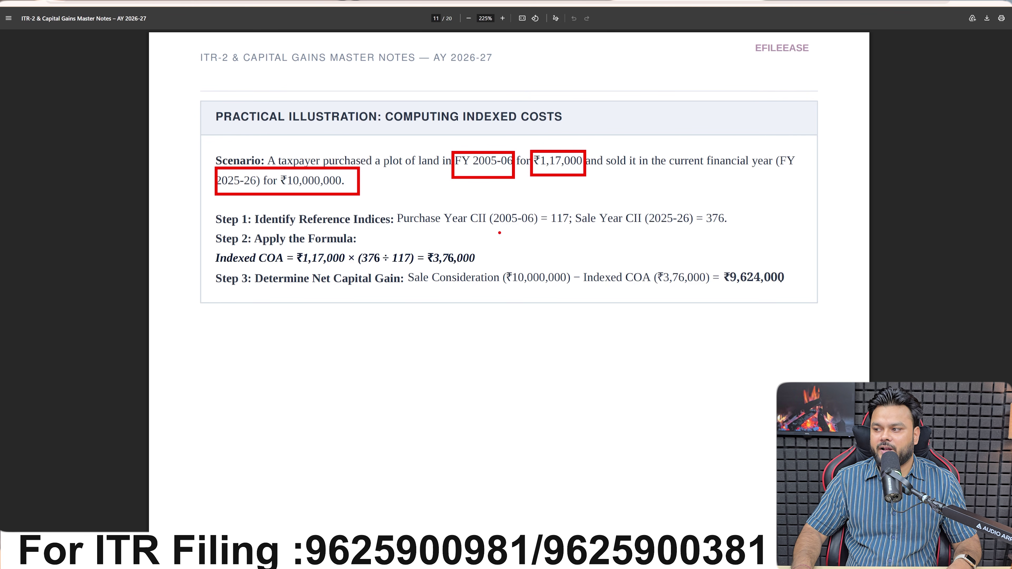
drag(496, 233, 575, 231)
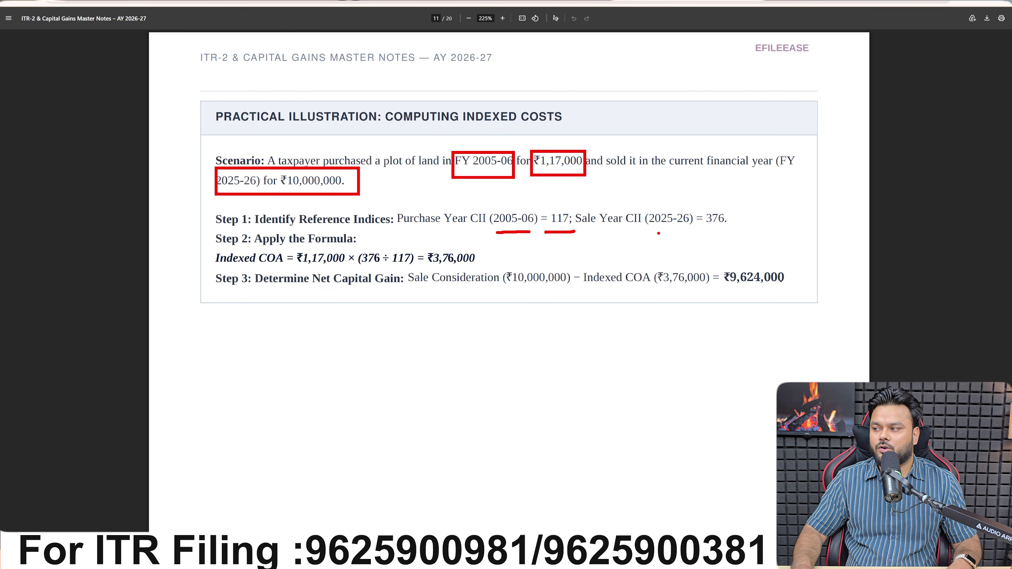
drag(646, 232, 790, 226)
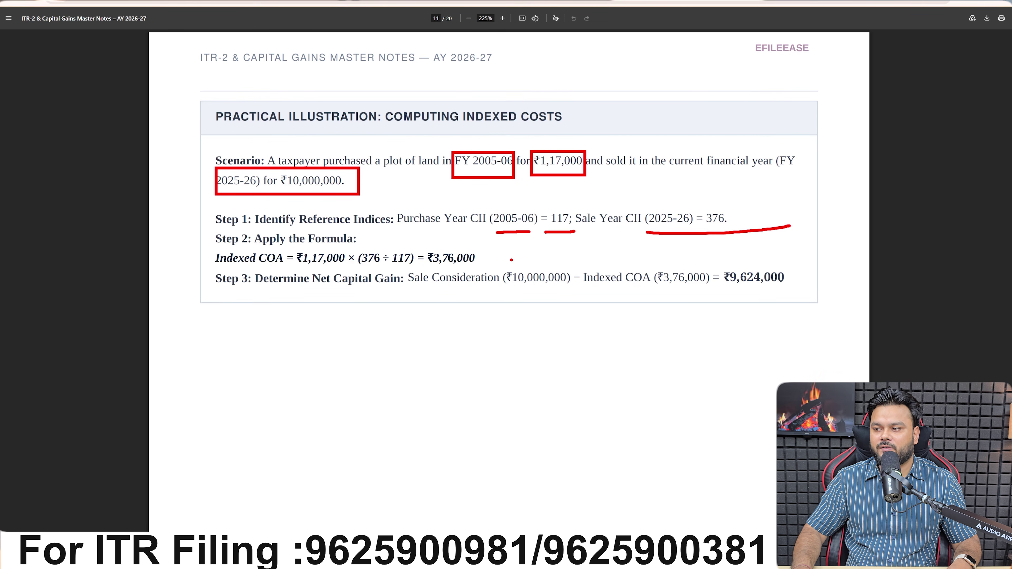
- Box the Indexed COA formula with a tick beside it, underline Indexed COA in Step 3, box ₹9,624,000, and clear the marks when done
mouse_move(212, 251)
mouse_down()
mouse_move(321, 266)
mouse_move(469, 267)
mouse_move(484, 251)
mouse_move(212, 252)
mouse_up()
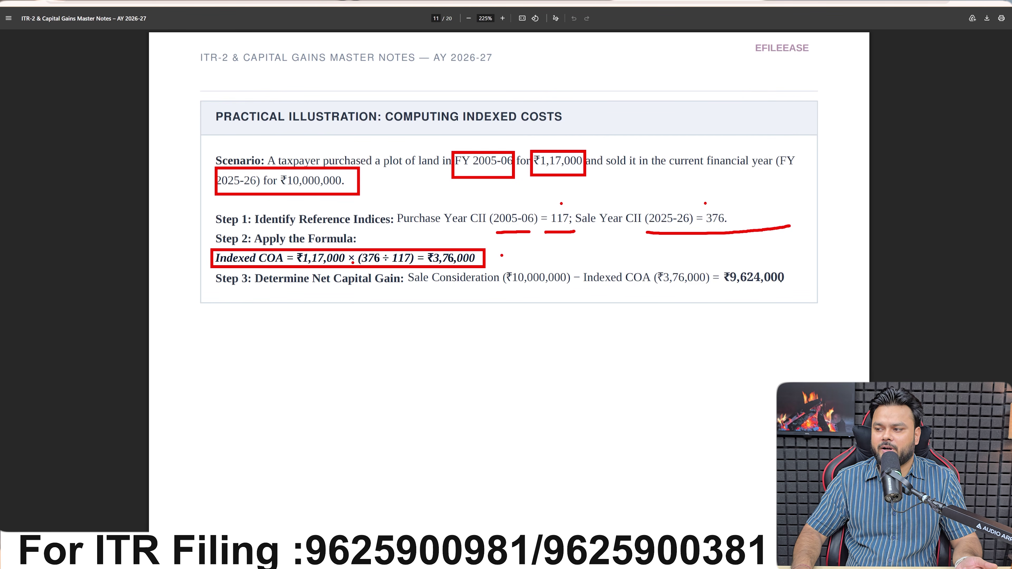
drag(501, 255, 552, 246)
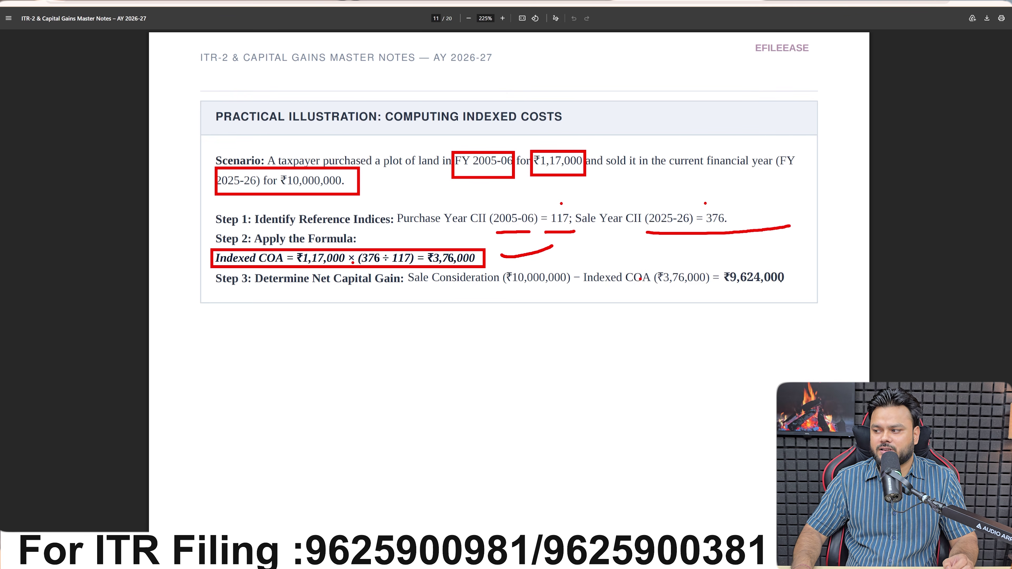
drag(596, 296, 752, 296)
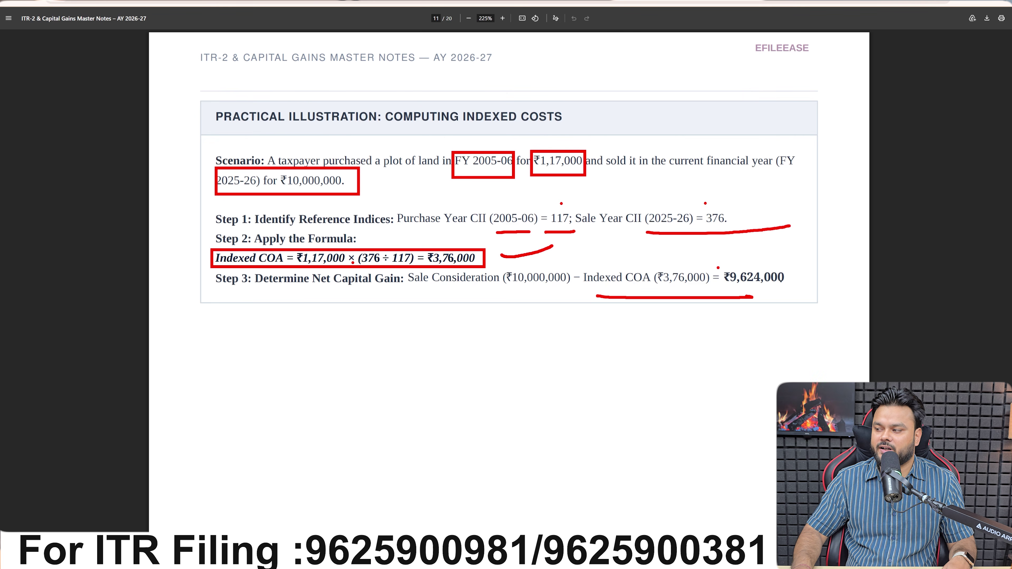
drag(718, 267, 796, 291)
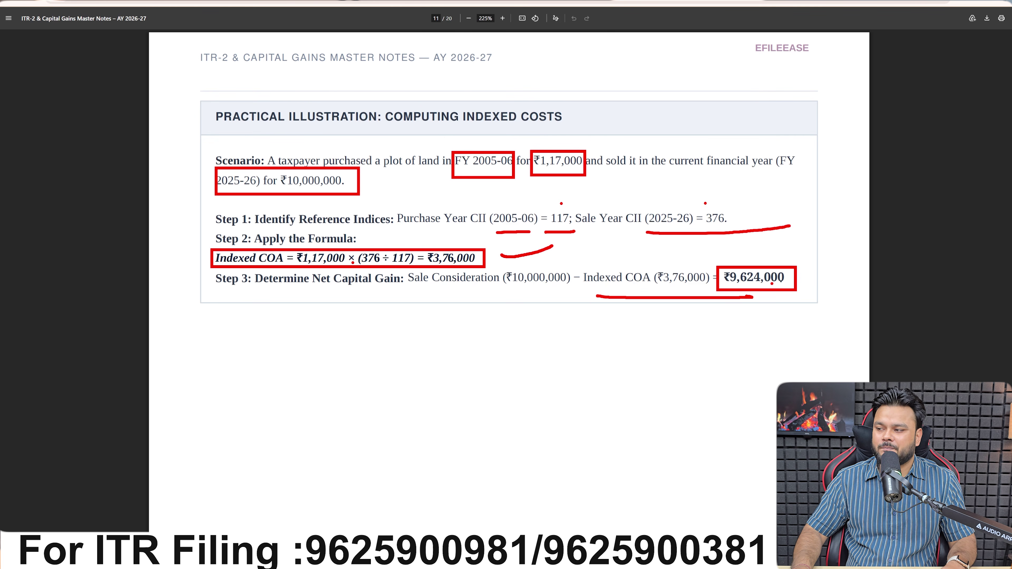
key(Escape)
- On page 12, box the Normal Short-Term Capital Gains heading, "111A" and the examples from physical gold to property held under 24 months
key(Right)
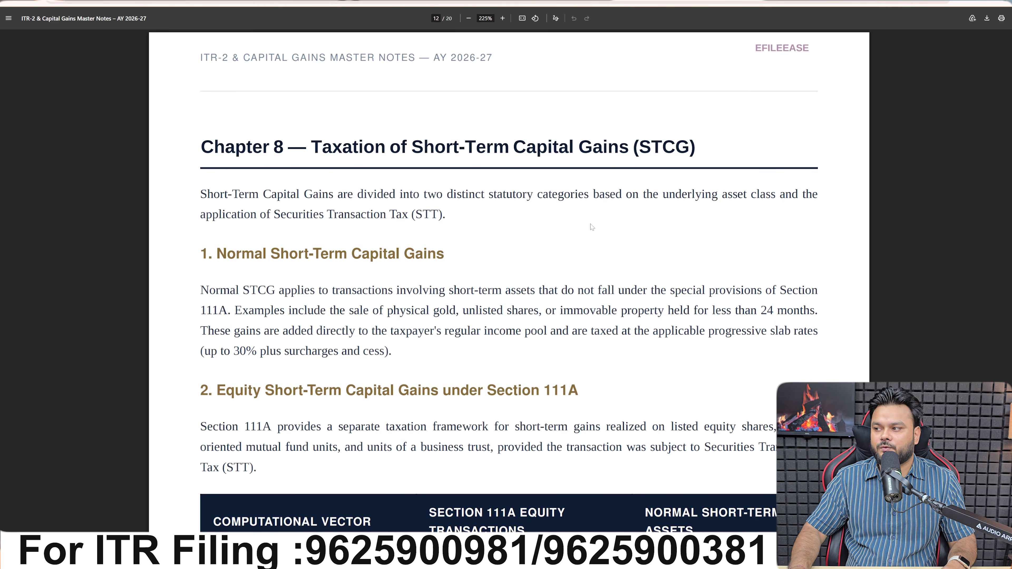
scroll(594, 224, down, 1)
scroll(594, 224, up, 1)
key(ctrl+2)
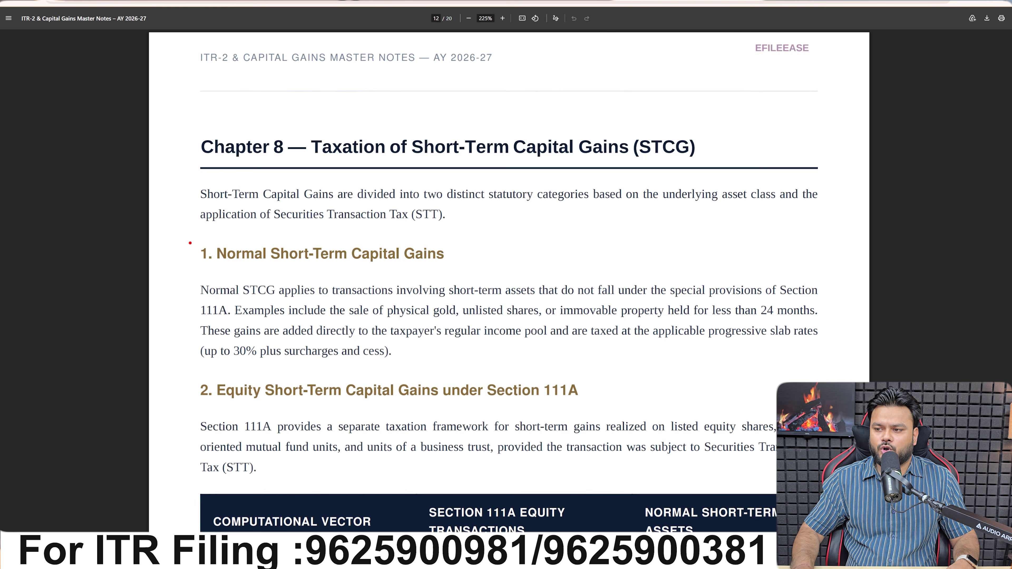
mouse_move(189, 242)
mouse_down()
mouse_move(272, 263)
mouse_move(458, 270)
mouse_up()
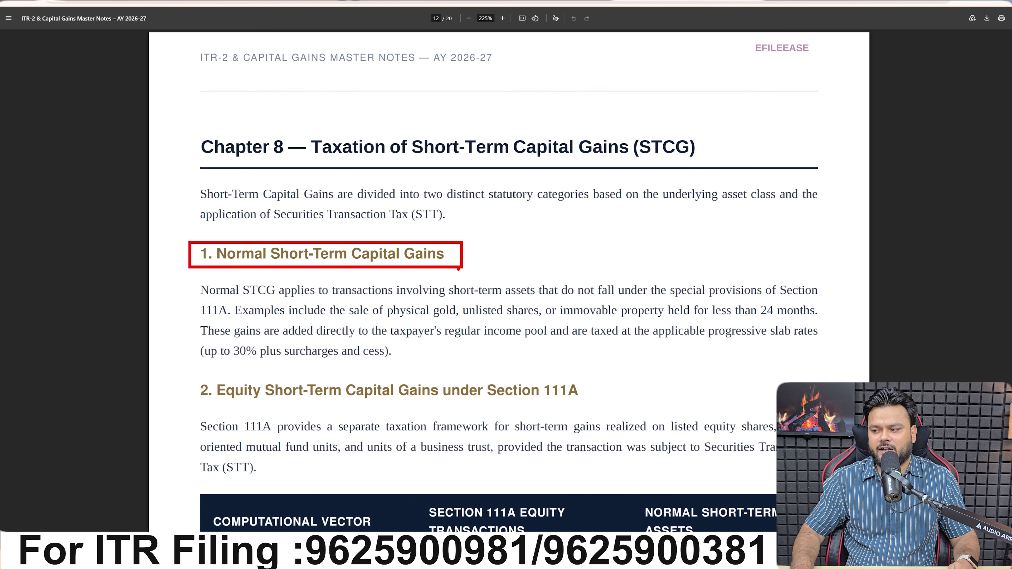
drag(186, 299, 234, 321)
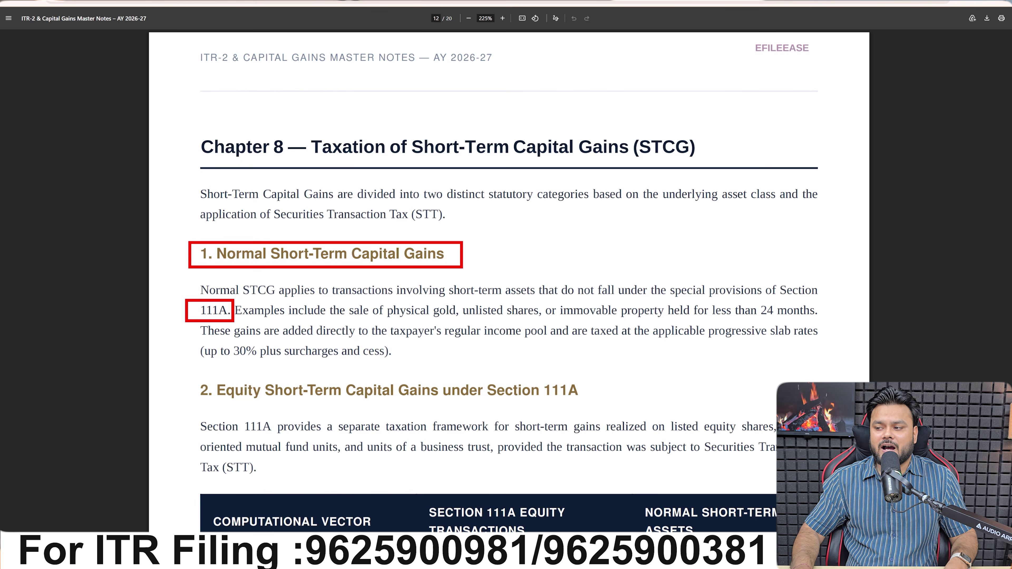
mouse_move(345, 304)
mouse_down()
mouse_move(383, 325)
mouse_move(823, 320)
mouse_up()
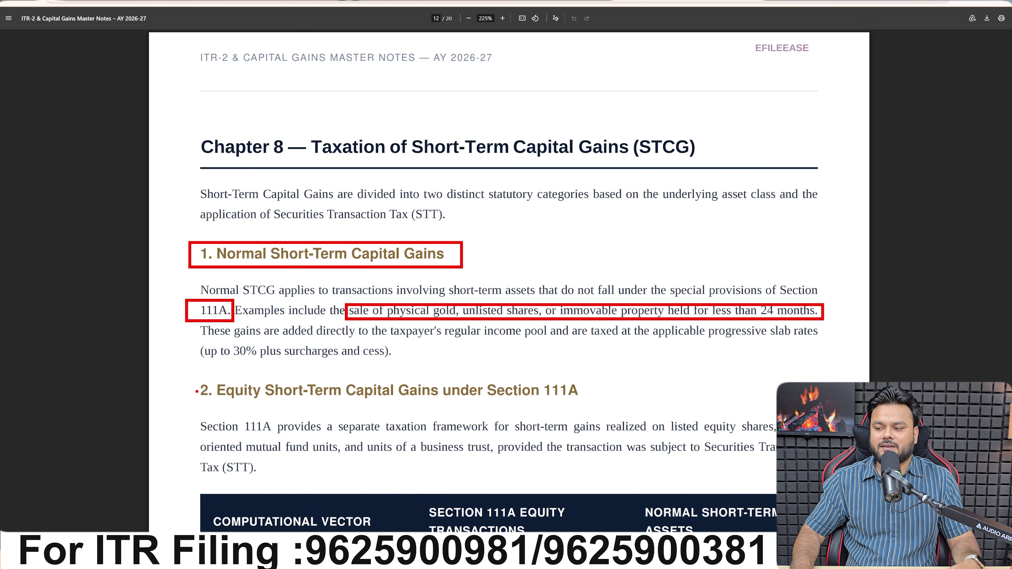
- Box the Equity Short-Term Capital Gains under Section 111A heading, the listed equity, mutual fund and business trust units, and "Tax (STT)"
mouse_move(182, 374)
mouse_down()
mouse_move(459, 410)
mouse_move(613, 405)
mouse_up()
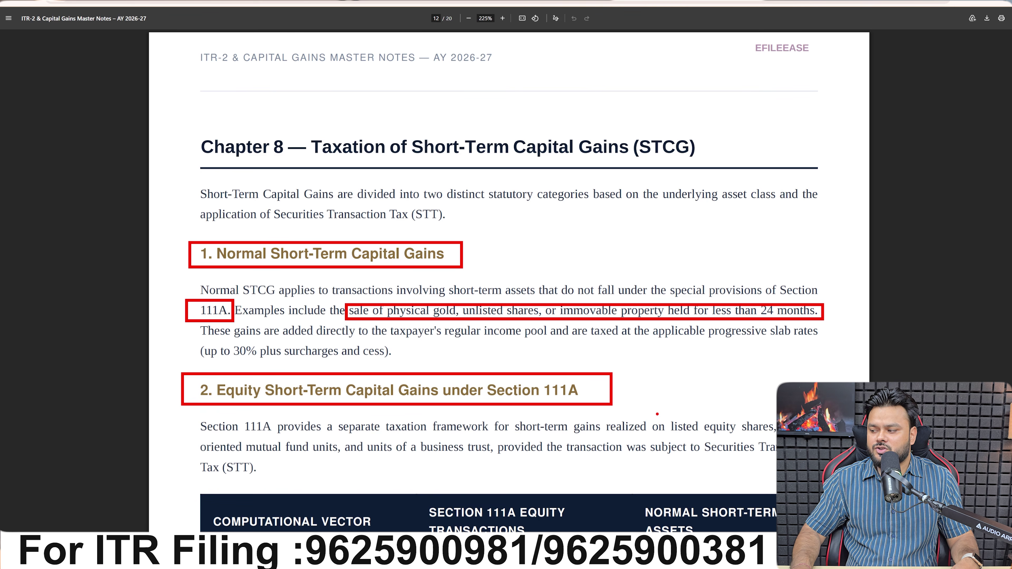
drag(656, 414, 777, 437)
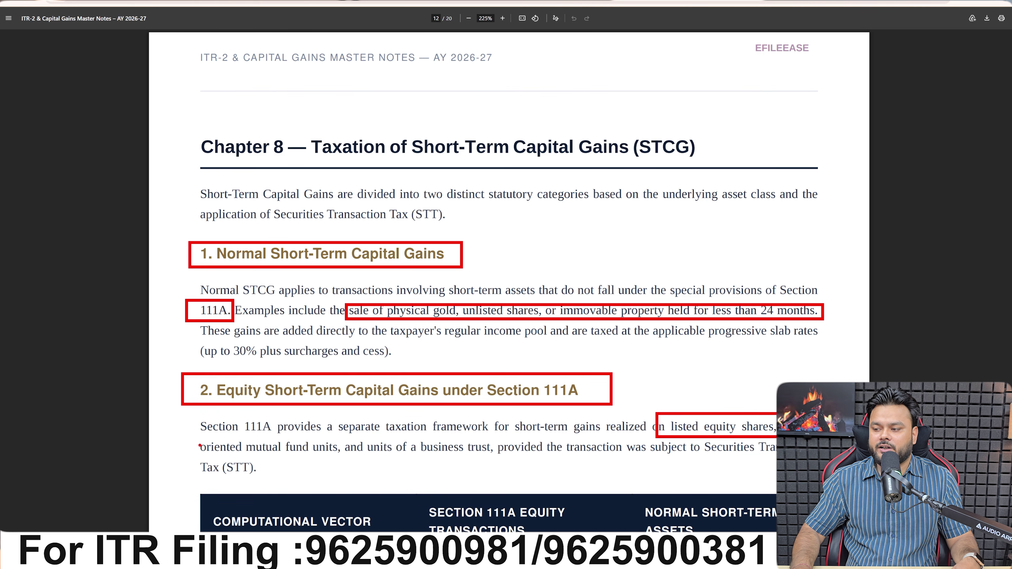
mouse_move(198, 439)
mouse_down()
mouse_move(242, 460)
mouse_move(405, 470)
mouse_move(494, 458)
mouse_up()
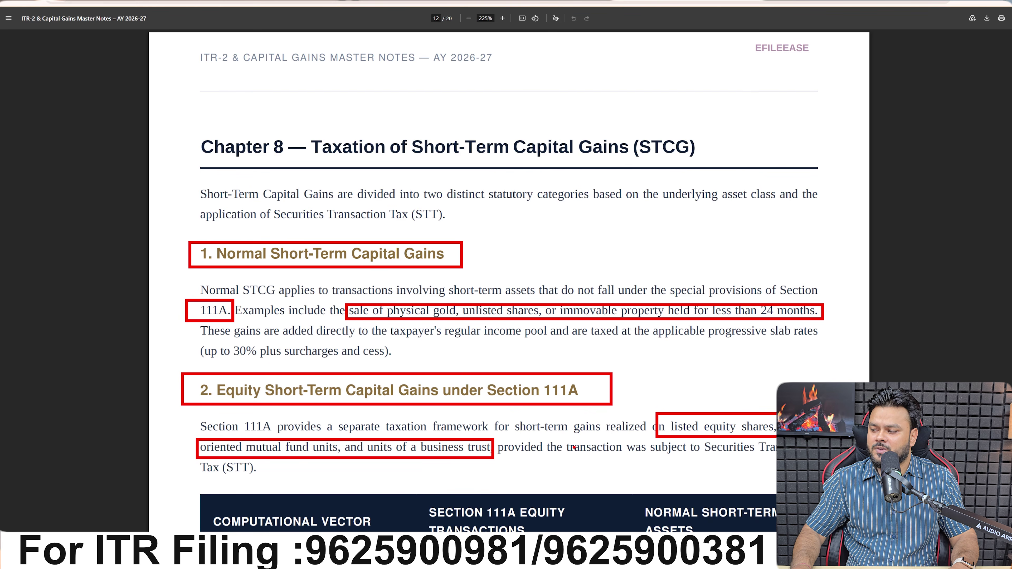
drag(200, 462, 261, 476)
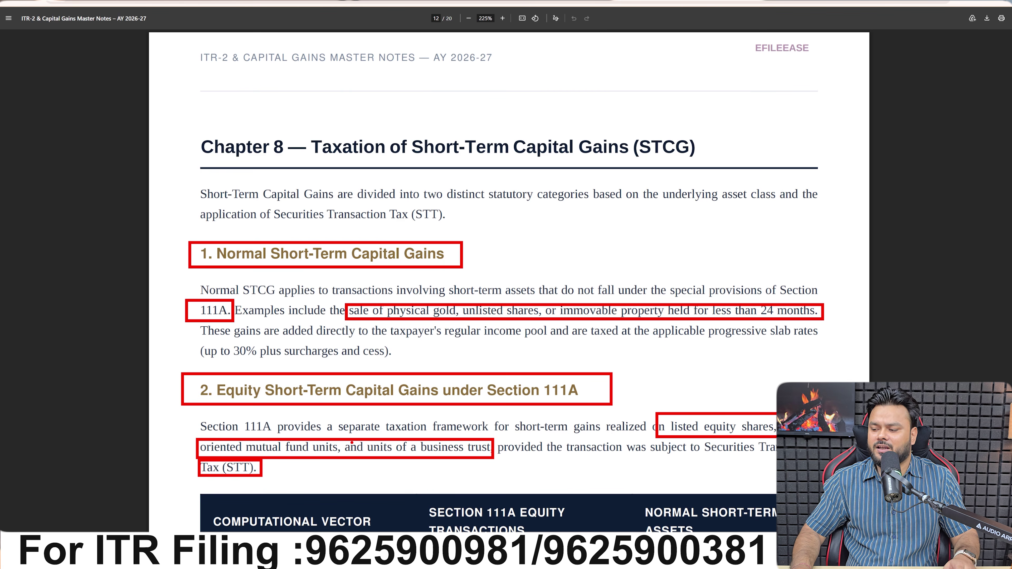
- In the STCG comparison table, box both columns' entries for Statutory Tax Rate and STT Requirement, and tick the STT Requirement row
scroll(352, 442, down, 5)
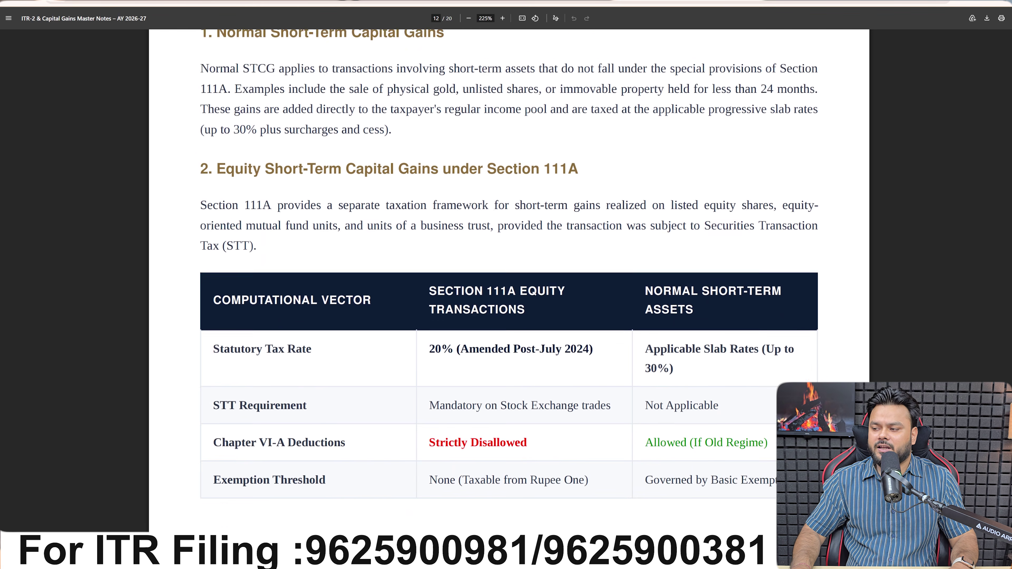
scroll(509, 279, down, 1)
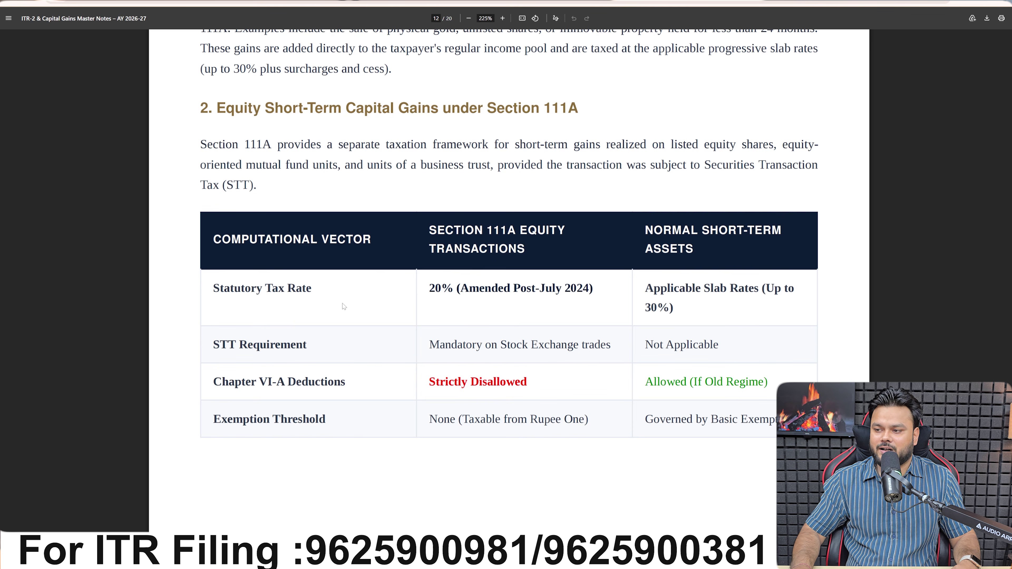
key(ctrl+2)
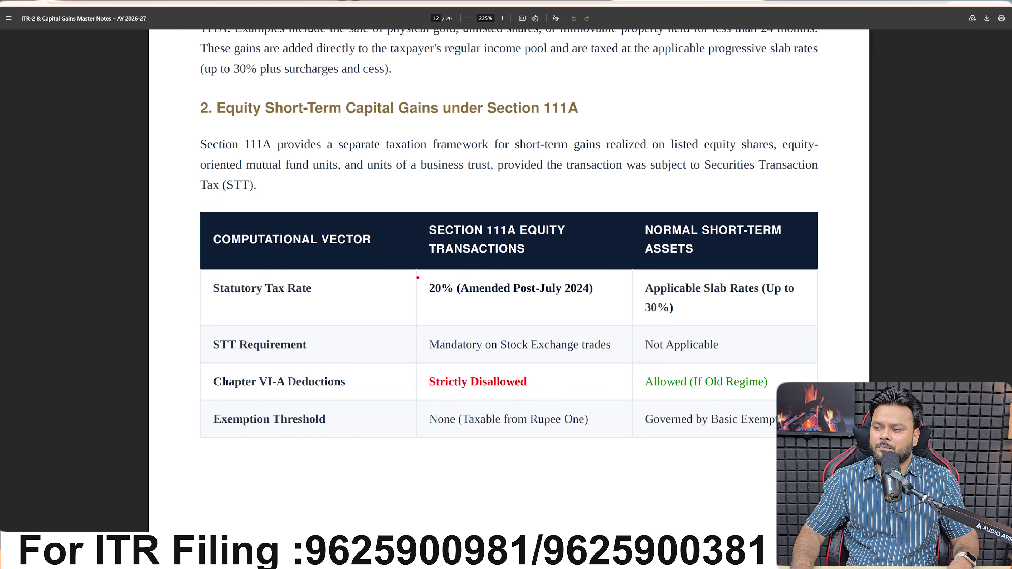
drag(418, 278, 612, 317)
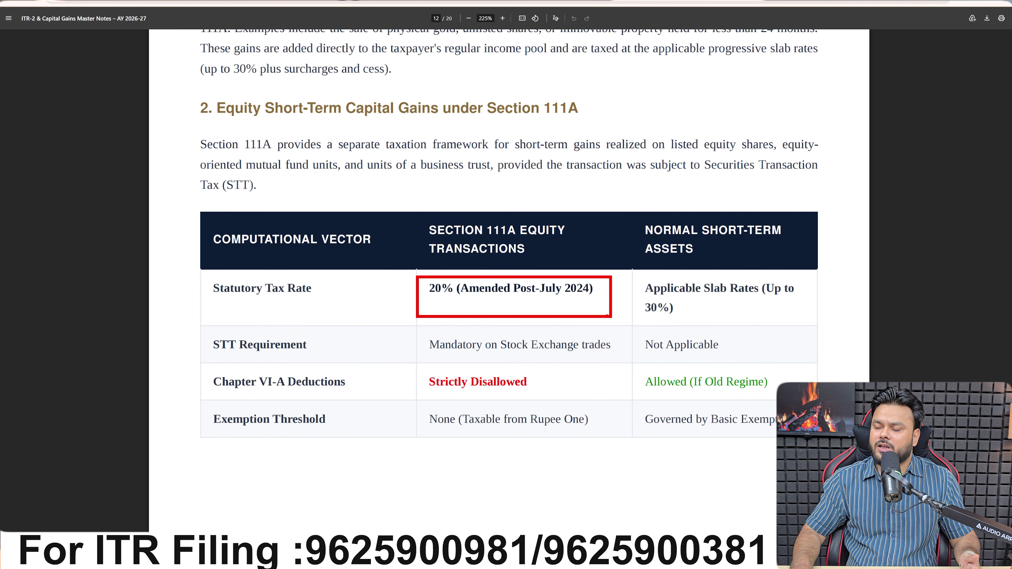
drag(636, 278, 762, 303)
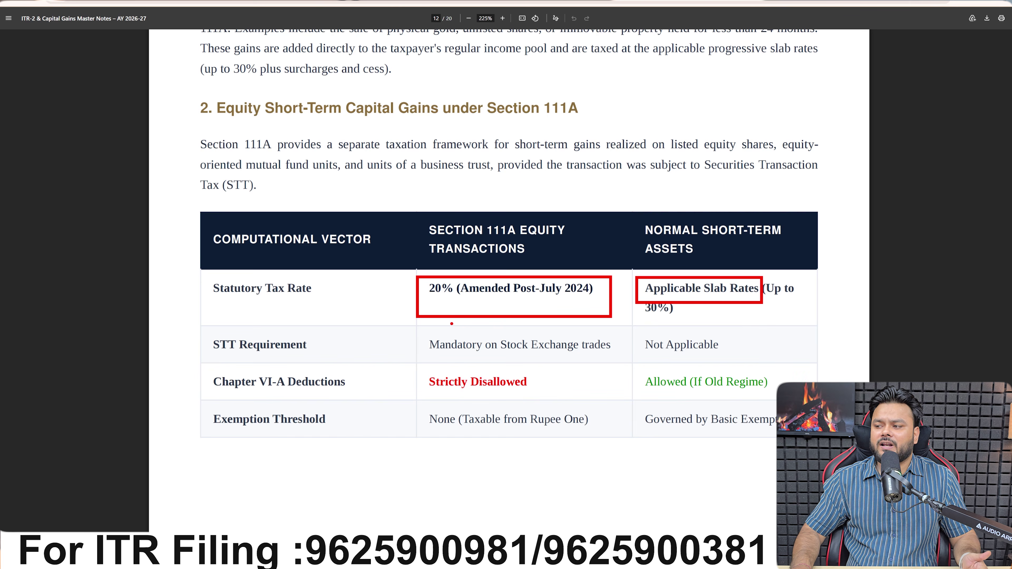
mouse_move(425, 330)
mouse_down()
mouse_move(458, 353)
mouse_move(724, 363)
mouse_up()
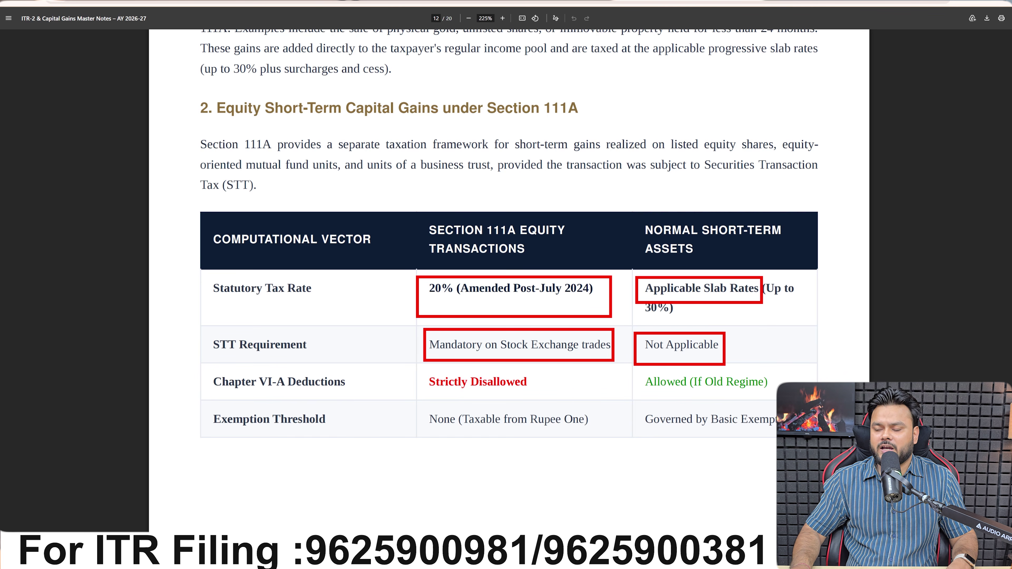
drag(363, 343, 424, 338)
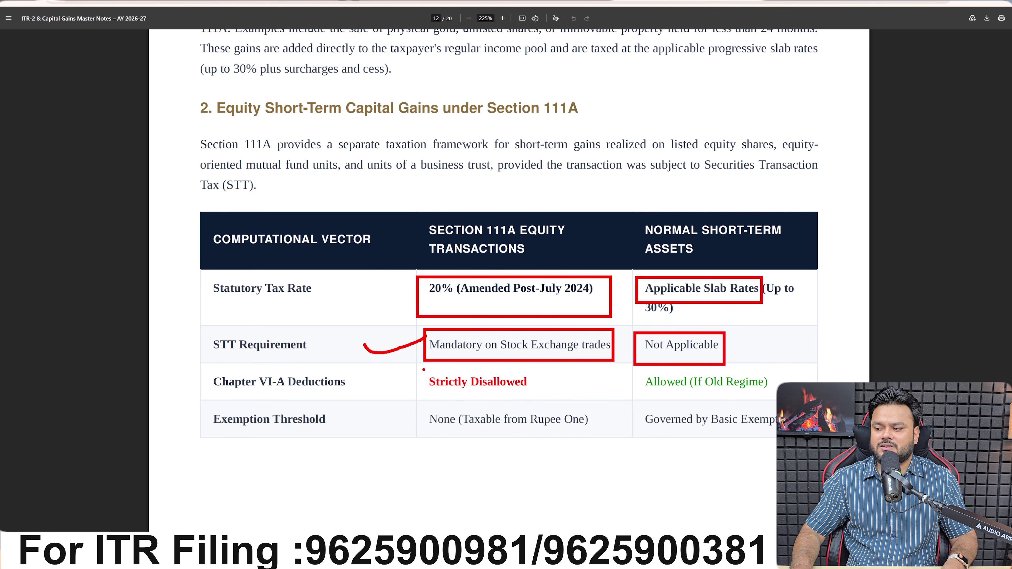
- Box both columns' entries for Chapter VI-A Deductions and Exemption Threshold, and clear the marks when done
mouse_move(423, 370)
mouse_down()
mouse_move(494, 395)
mouse_move(424, 370)
mouse_up()
mouse_move(631, 373)
mouse_down()
mouse_move(637, 386)
mouse_move(757, 373)
mouse_move(637, 372)
mouse_up()
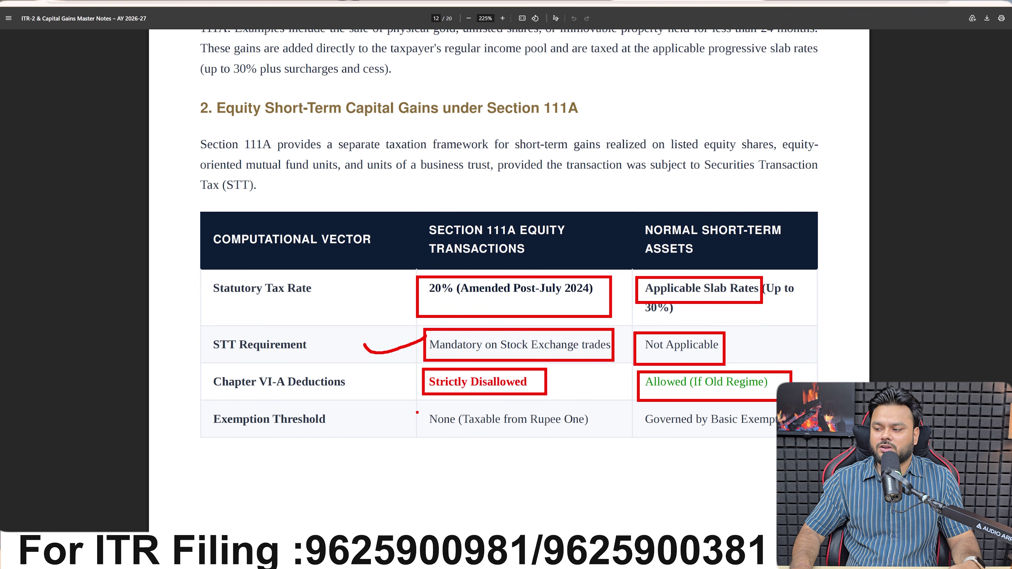
mouse_move(419, 407)
mouse_down()
mouse_move(616, 437)
mouse_move(779, 437)
mouse_up()
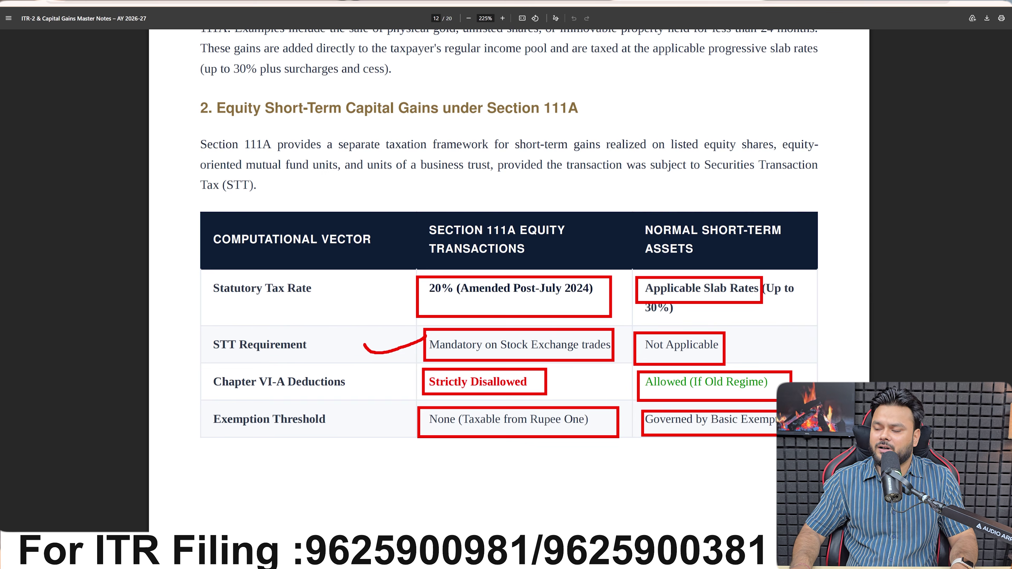
key(Escape)
- On page 14, box the Section 112A and Section 112 Regime labels and the assets each governs, and clear the marks when done
scroll(590, 361, down, 1)
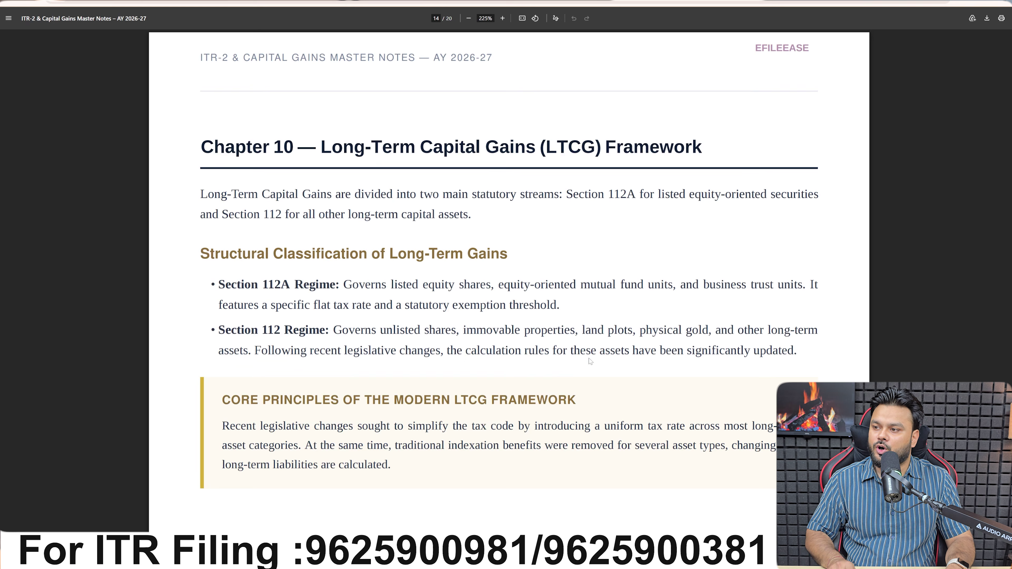
key(ctrl+2)
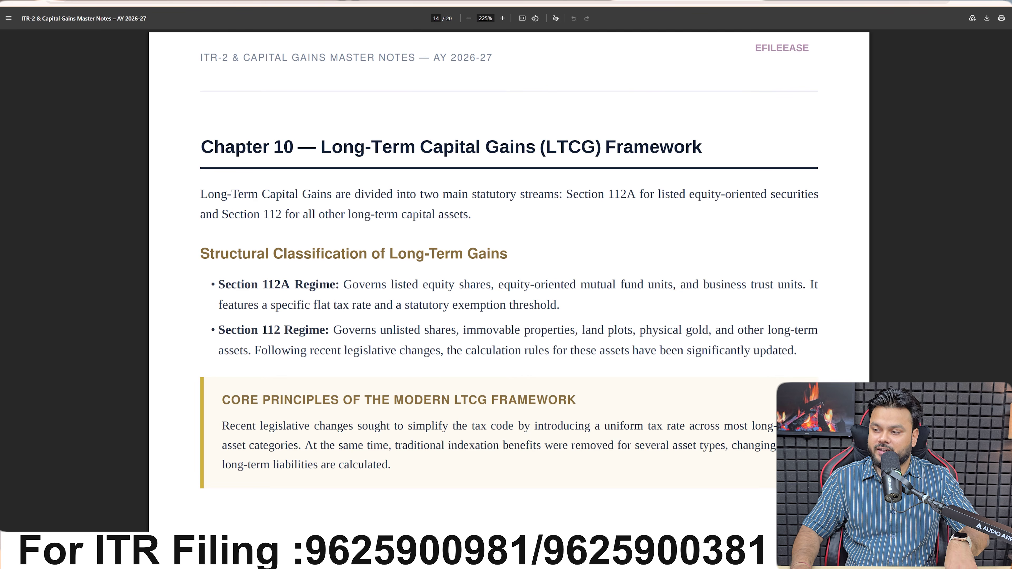
mouse_move(195, 271)
mouse_down()
mouse_move(264, 296)
mouse_move(341, 296)
mouse_up()
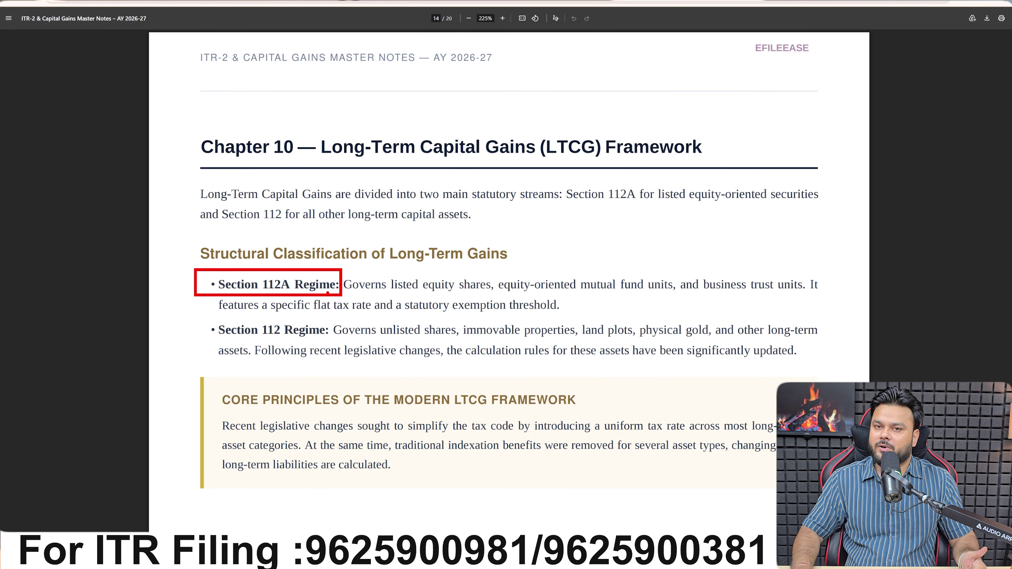
mouse_move(412, 274)
mouse_down()
mouse_move(428, 286)
mouse_move(806, 295)
mouse_up()
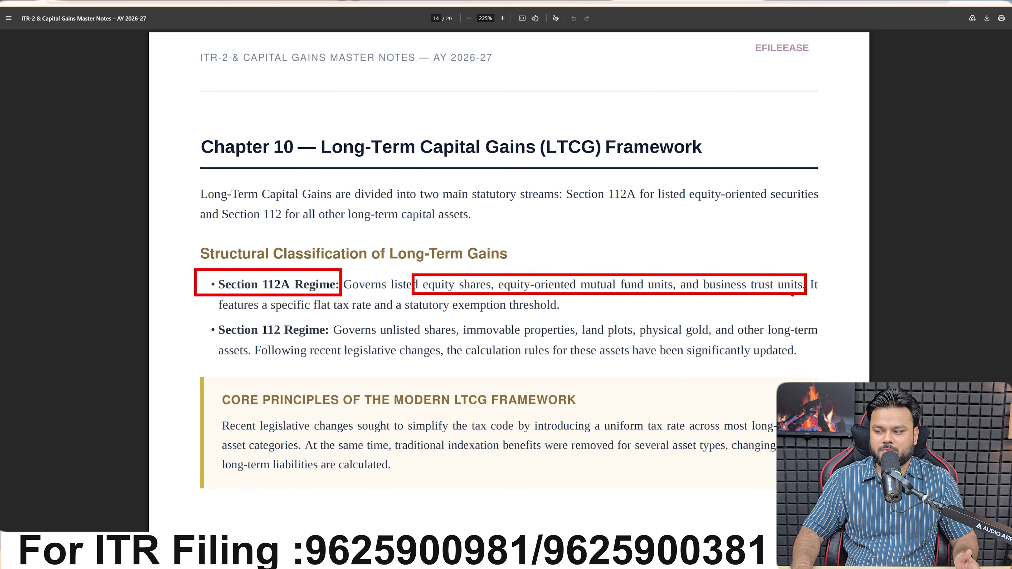
drag(205, 316, 331, 342)
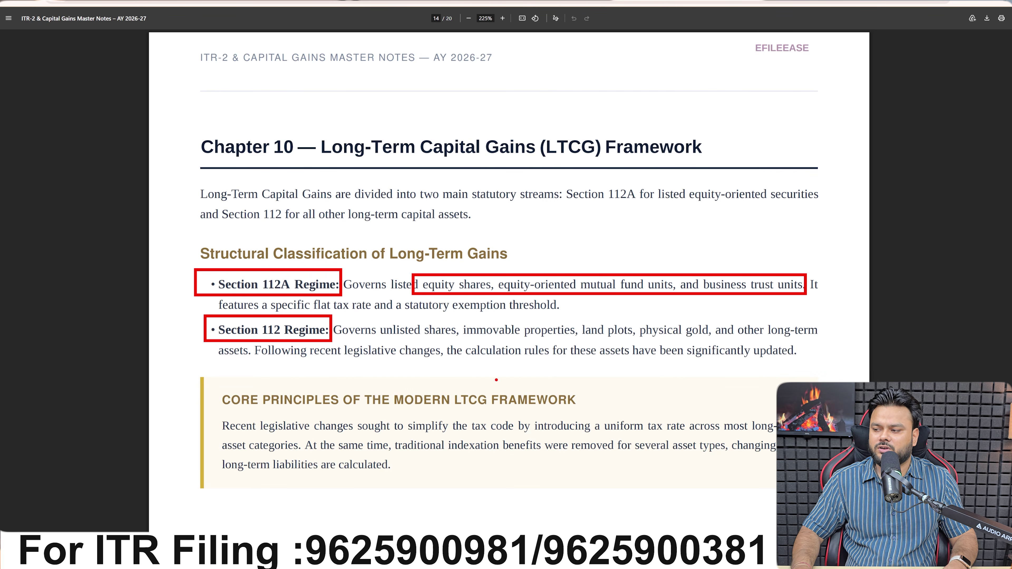
mouse_move(378, 318)
mouse_down()
mouse_move(484, 342)
mouse_move(717, 341)
mouse_up()
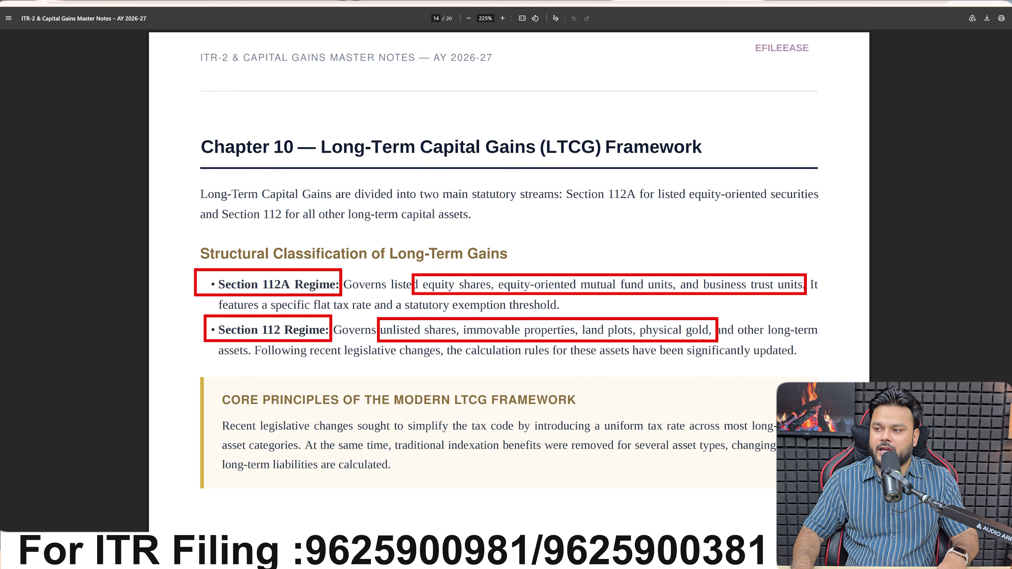
key(Escape)
- On page 15, box "Section 112" in the title and Immovable Property's 12.5% rate without indexation, and tick beside its 20% rate
key(Right)
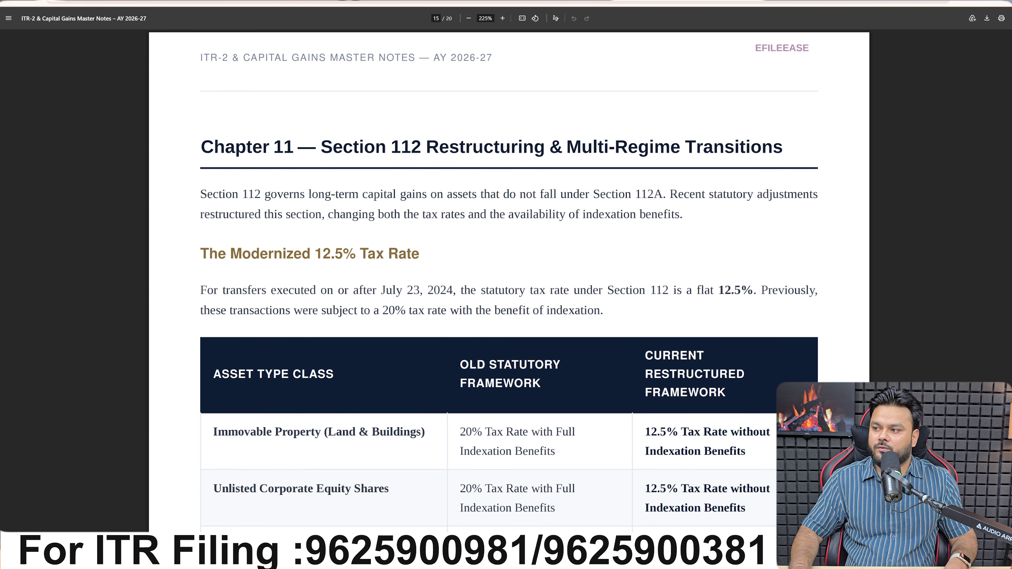
drag(324, 130, 435, 165)
mouse_move(636, 422)
mouse_down()
mouse_move(662, 452)
mouse_move(779, 462)
mouse_up()
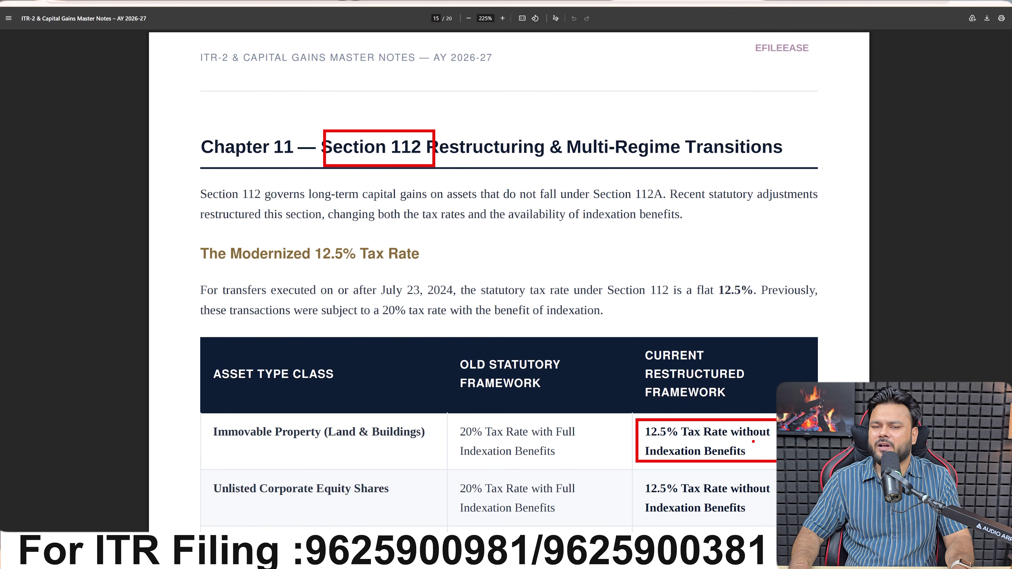
drag(582, 438, 626, 411)
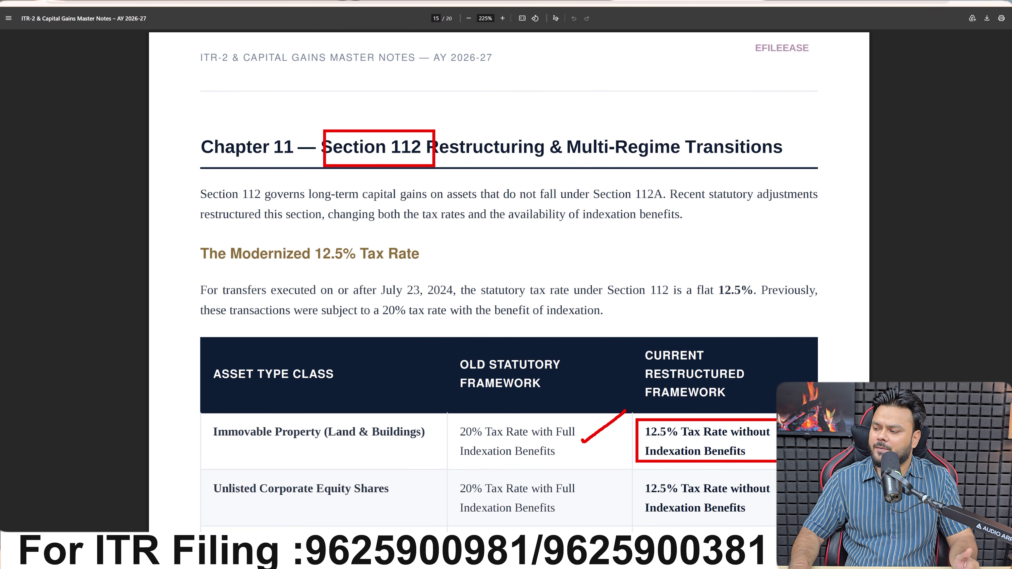
- Clear the page 15 marks, and on page 16 box the Section 112A chapter title and its flat 12.5% rate
key(Escape)
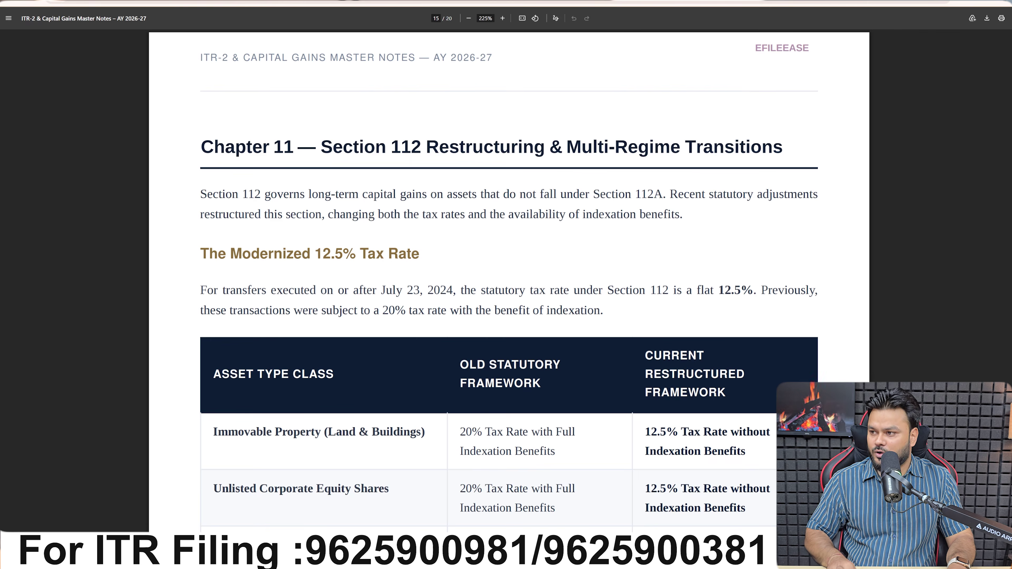
key(Right)
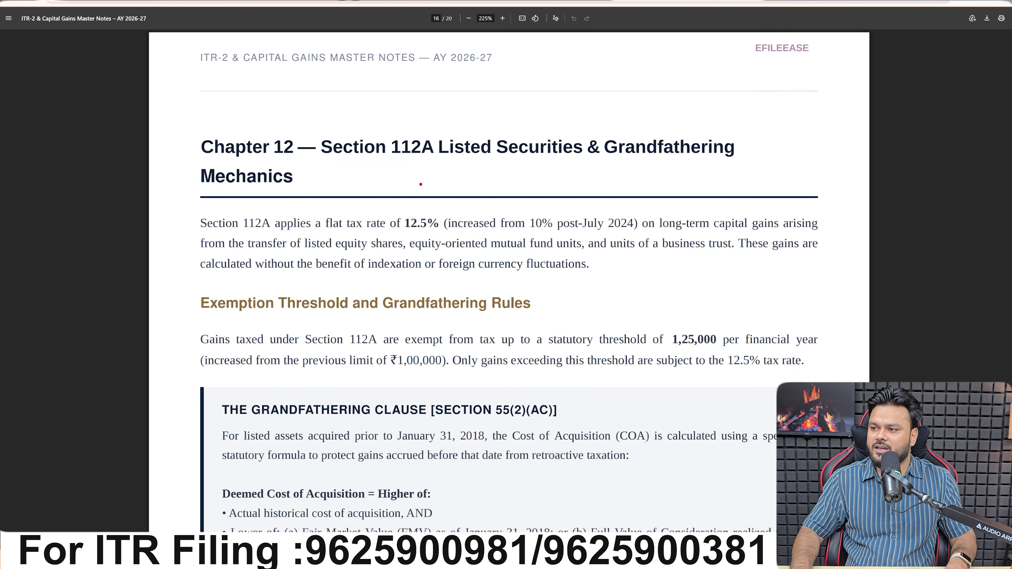
mouse_move(311, 133)
mouse_down()
mouse_move(402, 170)
mouse_move(757, 167)
mouse_up()
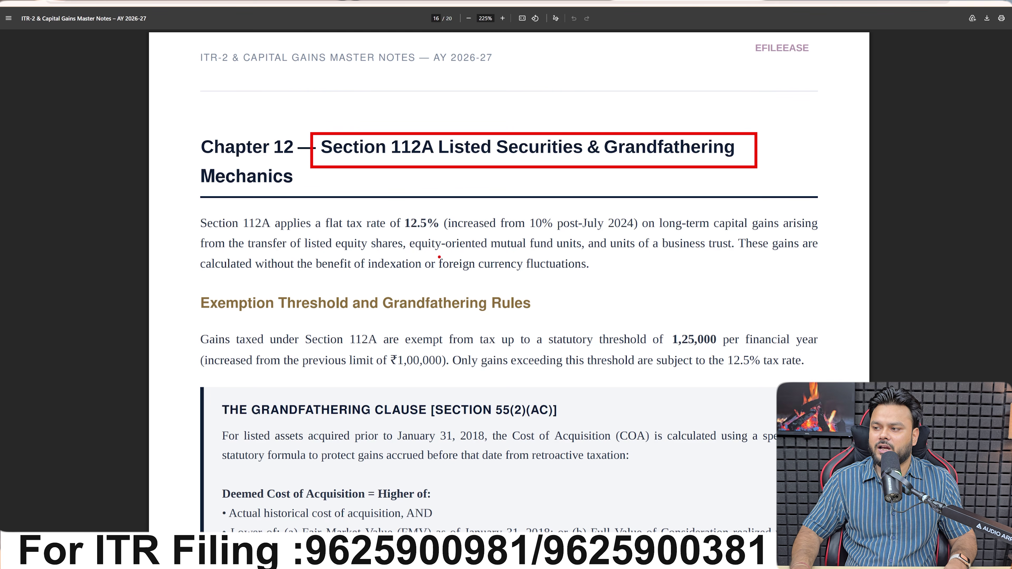
drag(394, 209, 443, 238)
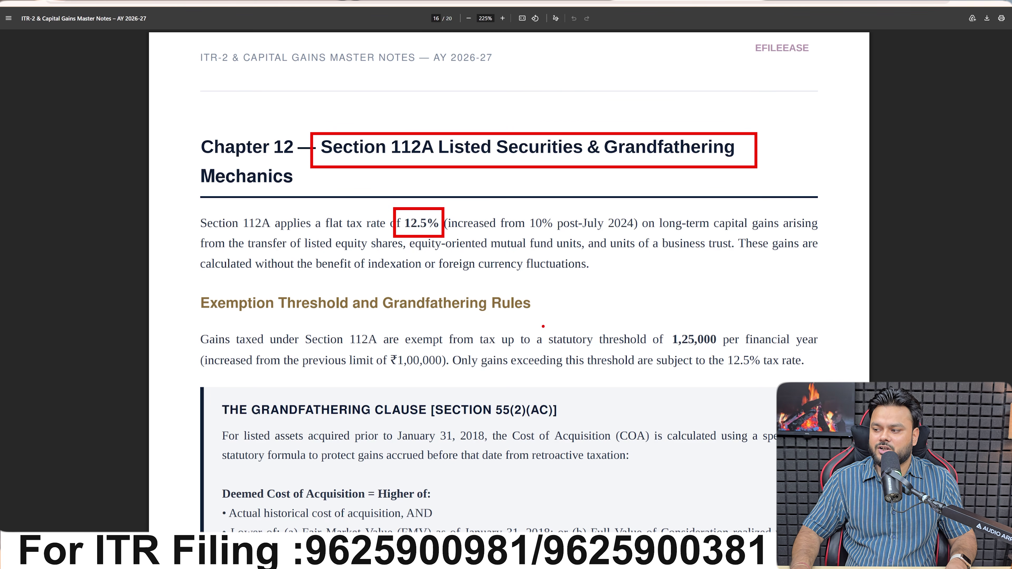
- Box the 1,25,000 statutory threshold, add a tick above it, and box the 12.5% tax rate applying beyond the threshold
mouse_move(543, 327)
mouse_down()
mouse_move(646, 350)
mouse_move(722, 350)
mouse_up()
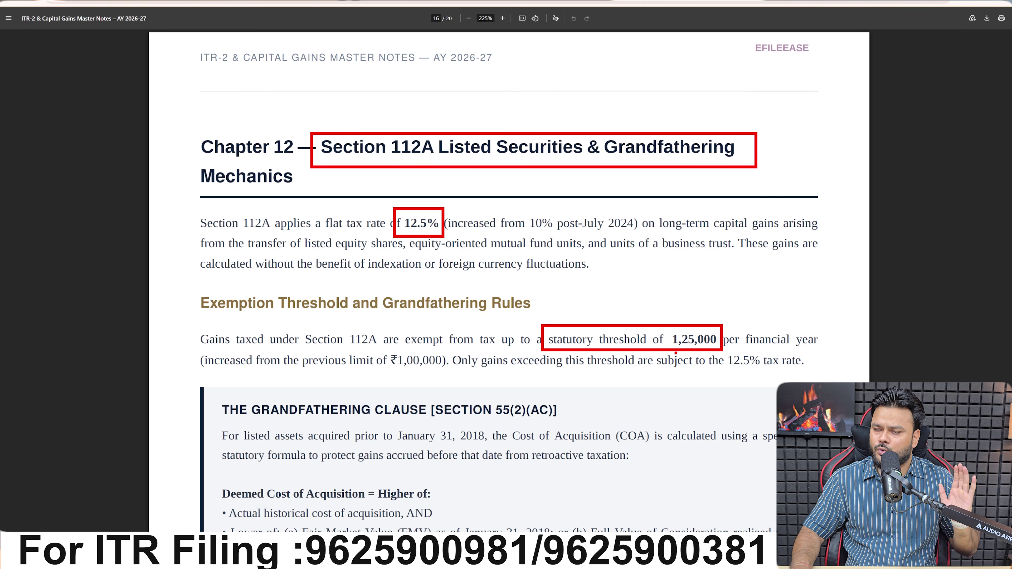
drag(706, 305, 734, 298)
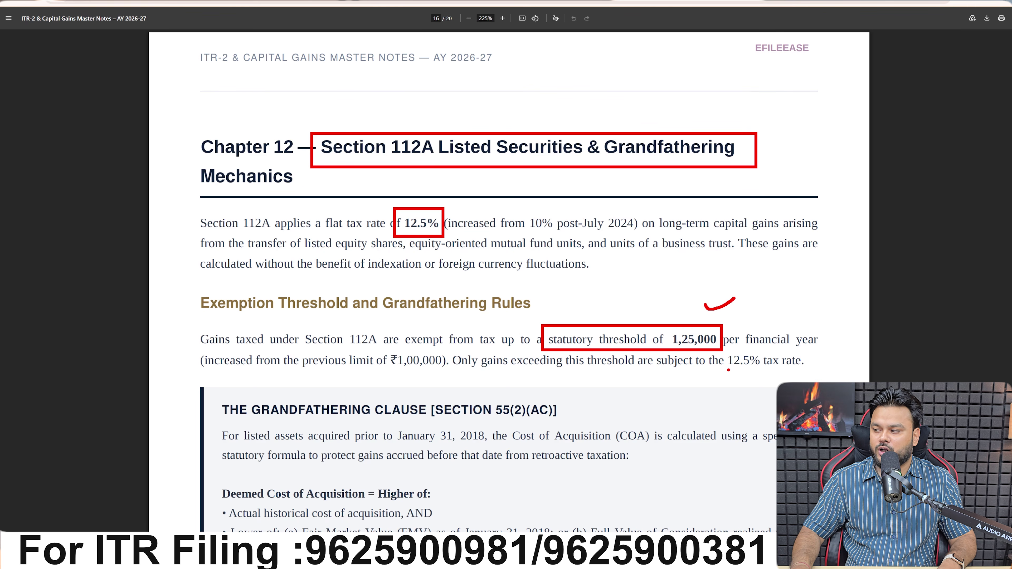
drag(726, 352, 818, 372)
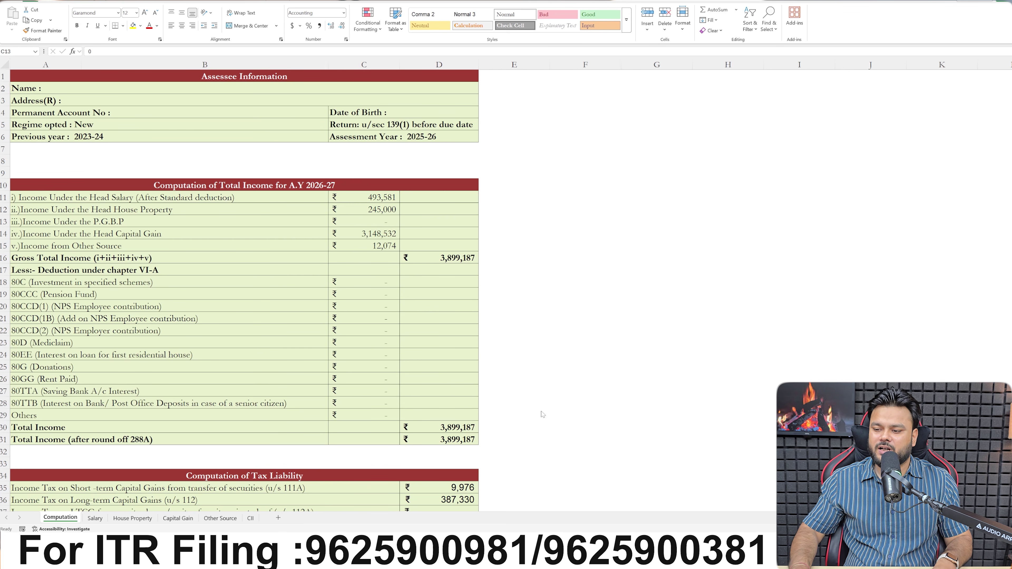
- In the Excel income tax computation workbook, examine the Salary sheet's gross income, exemptions, standard deduction, professional tax and final salary income formula
click(373, 220)
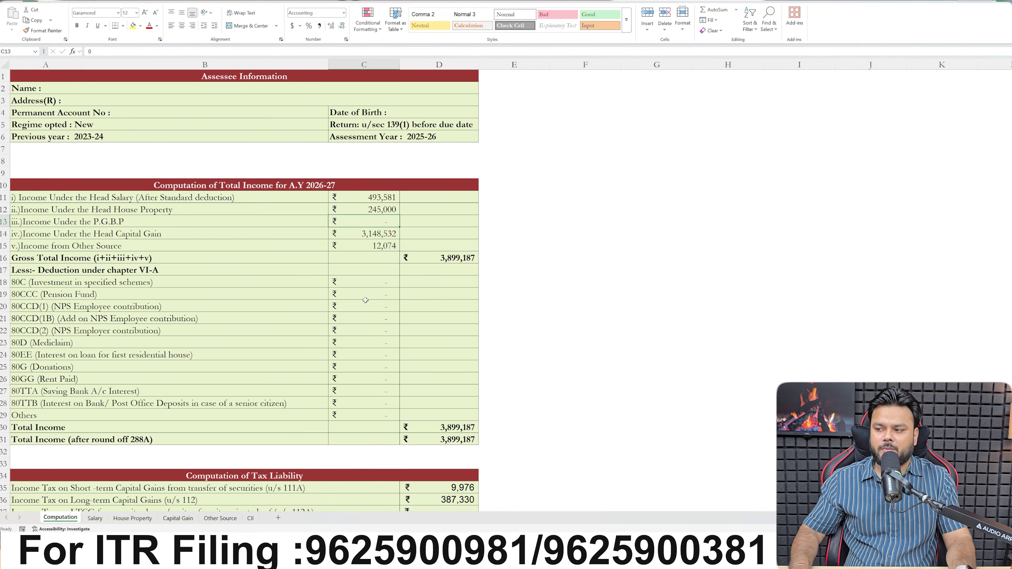
click(95, 518)
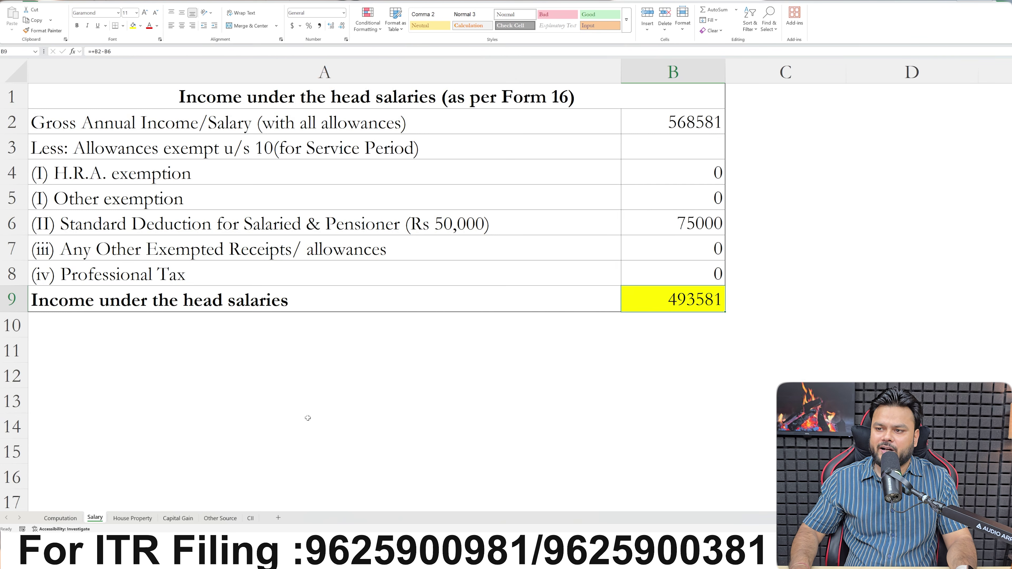
click(655, 132)
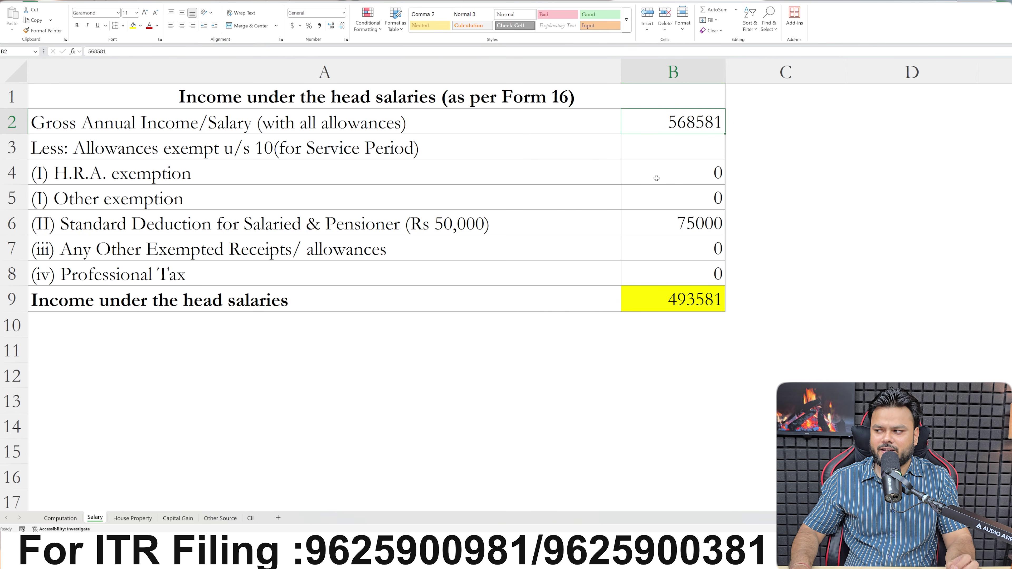
drag(656, 175, 656, 195)
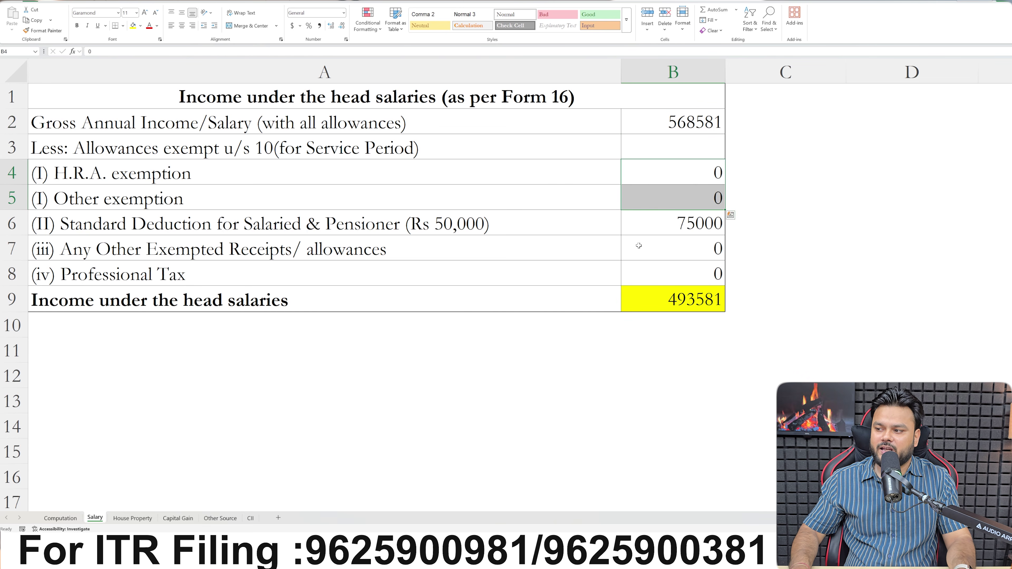
click(648, 249)
click(654, 225)
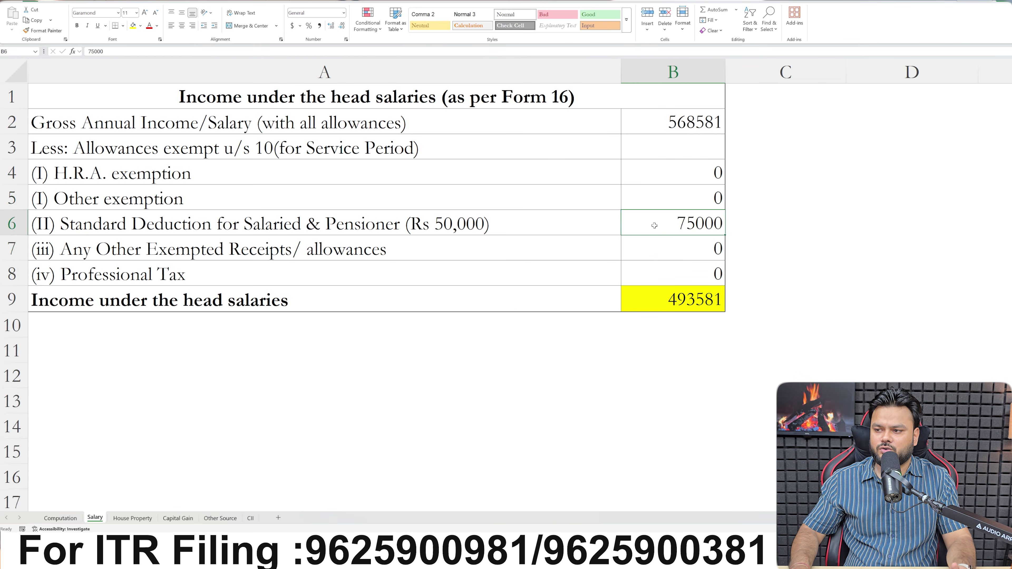
click(649, 275)
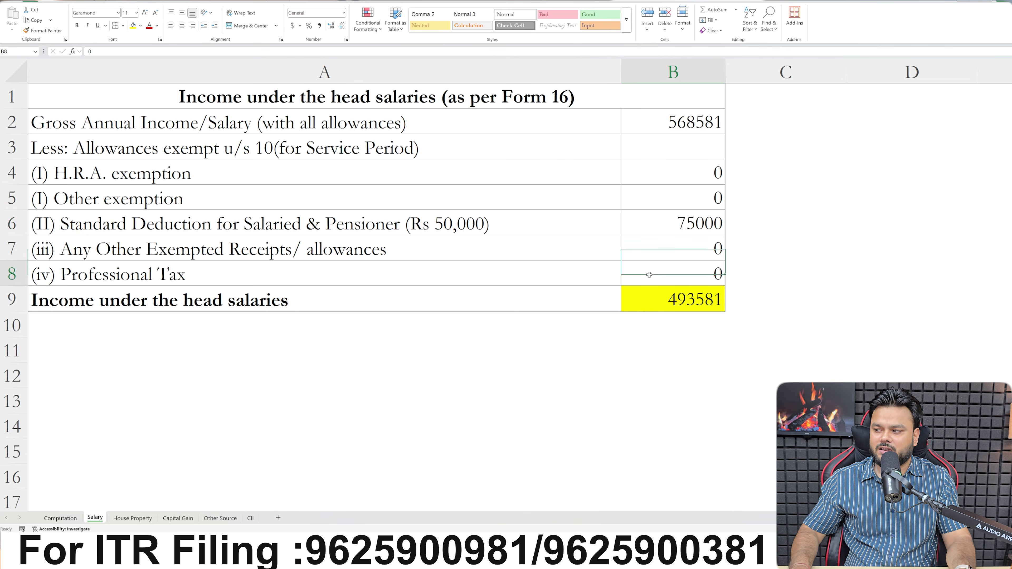
click(671, 295)
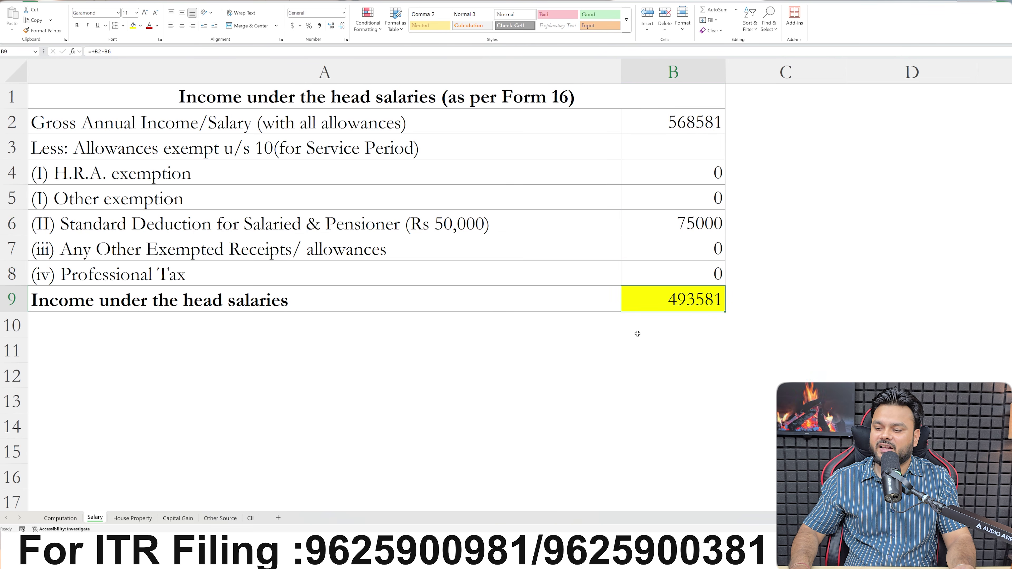
- On the House Property sheet, examine Gross Annual Value, municipal tax, Net Annual Value, and the section 24(a) and 24(b) deductions
click(128, 520)
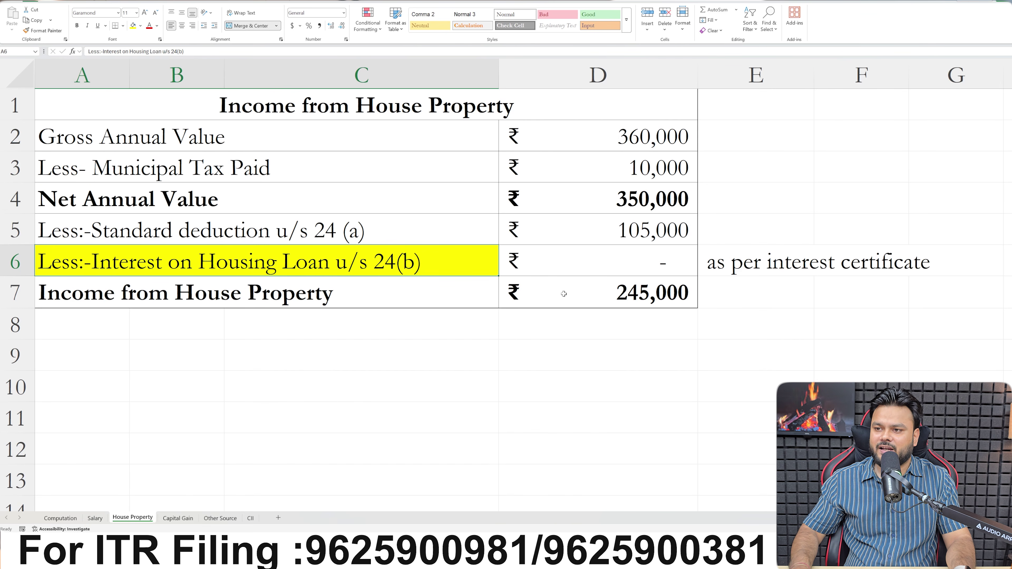
click(588, 136)
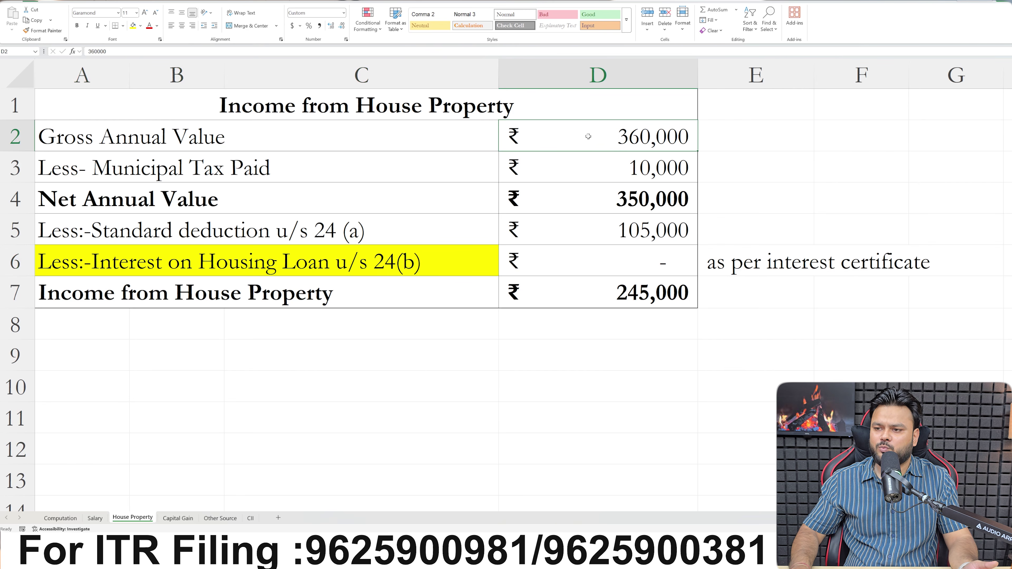
click(589, 165)
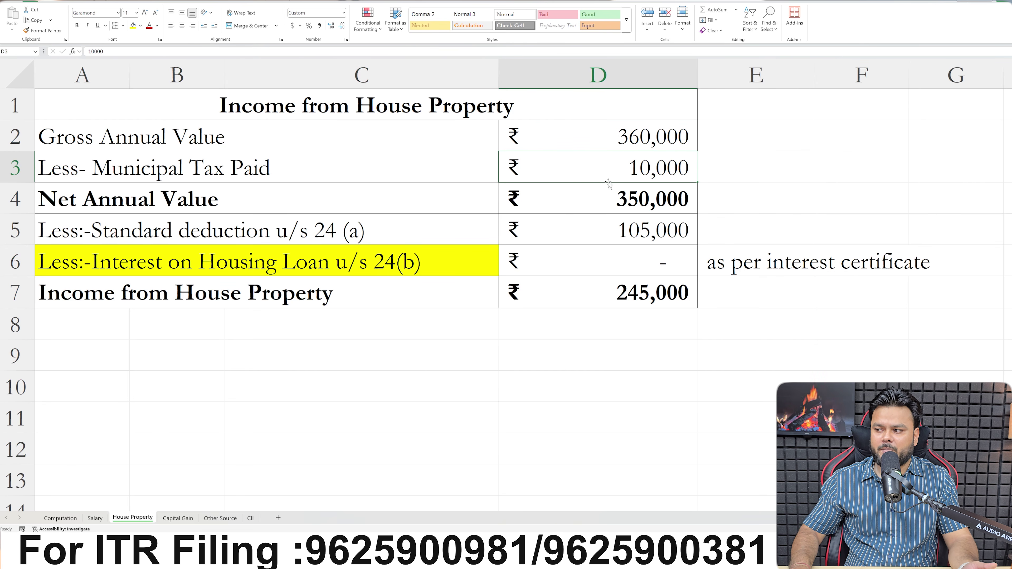
click(610, 195)
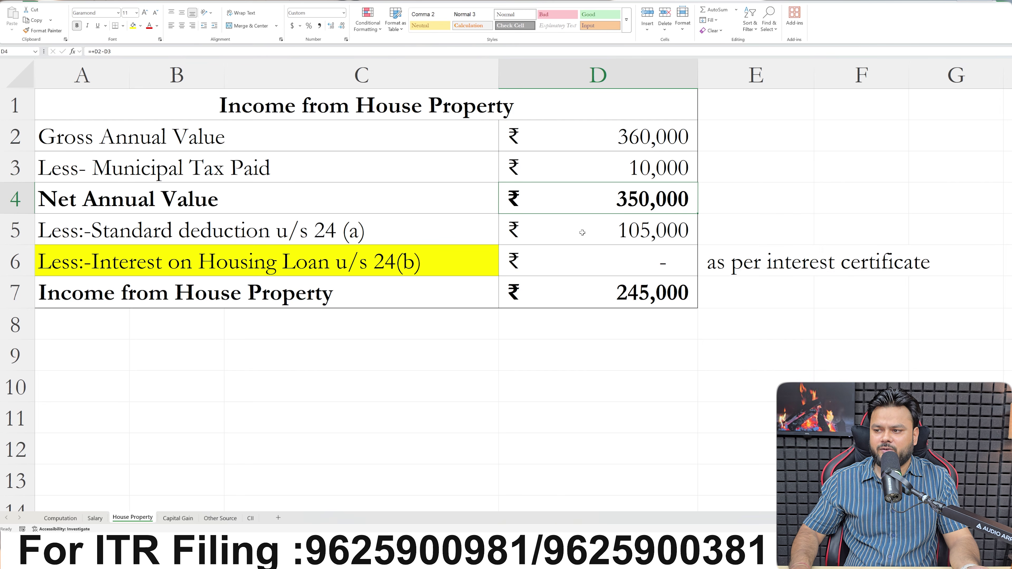
click(379, 233)
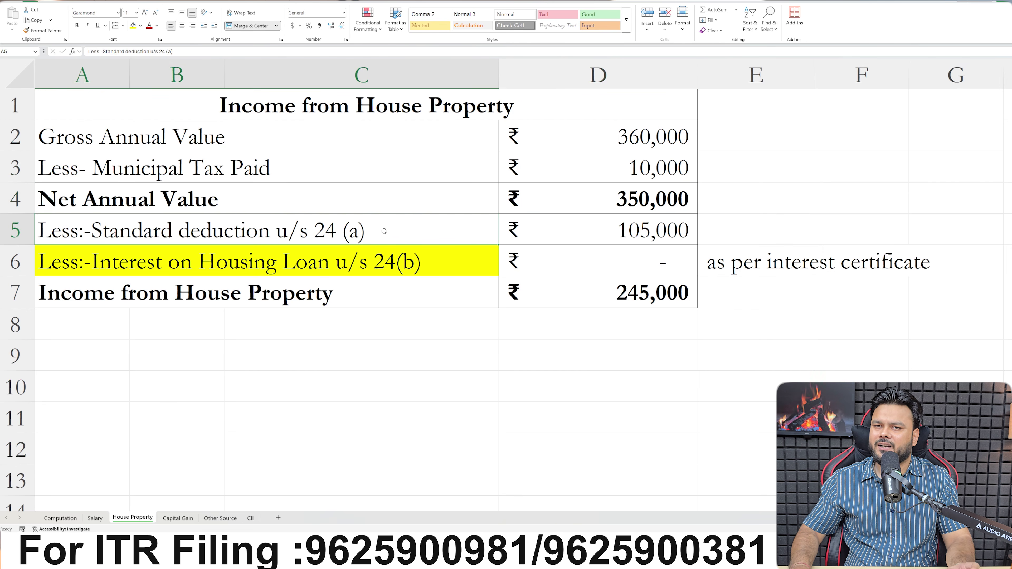
click(566, 232)
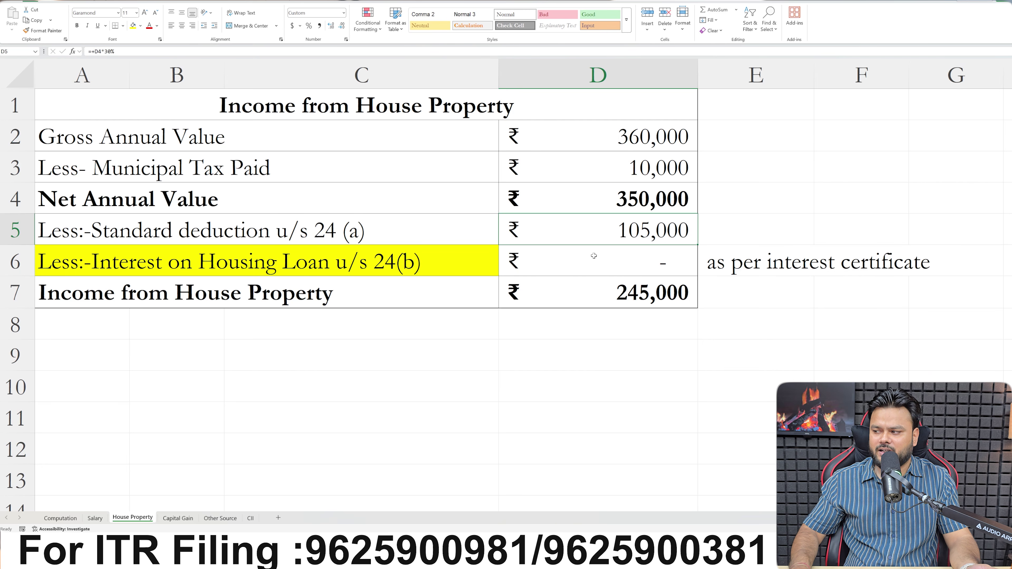
click(629, 263)
click(452, 262)
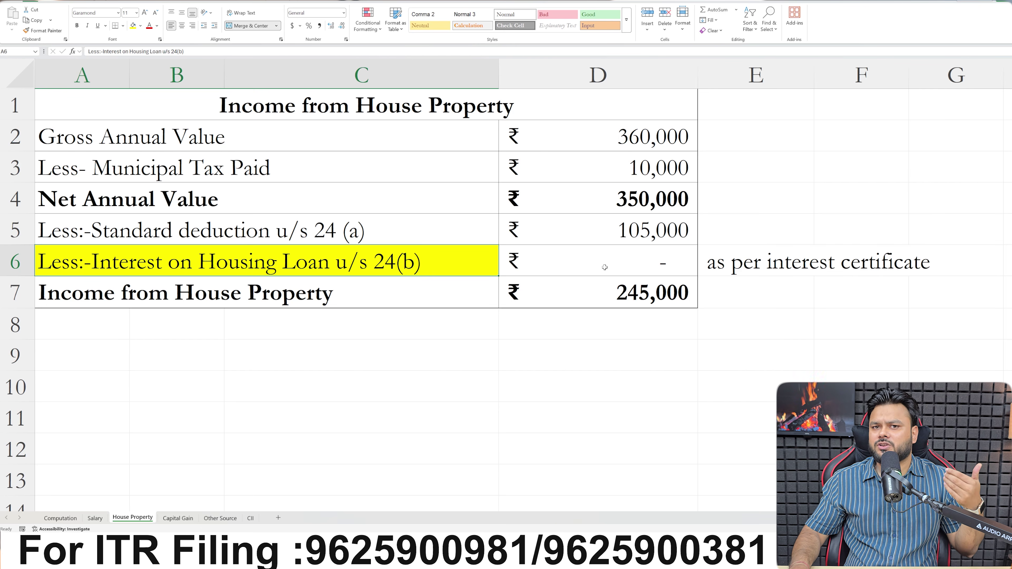
click(602, 254)
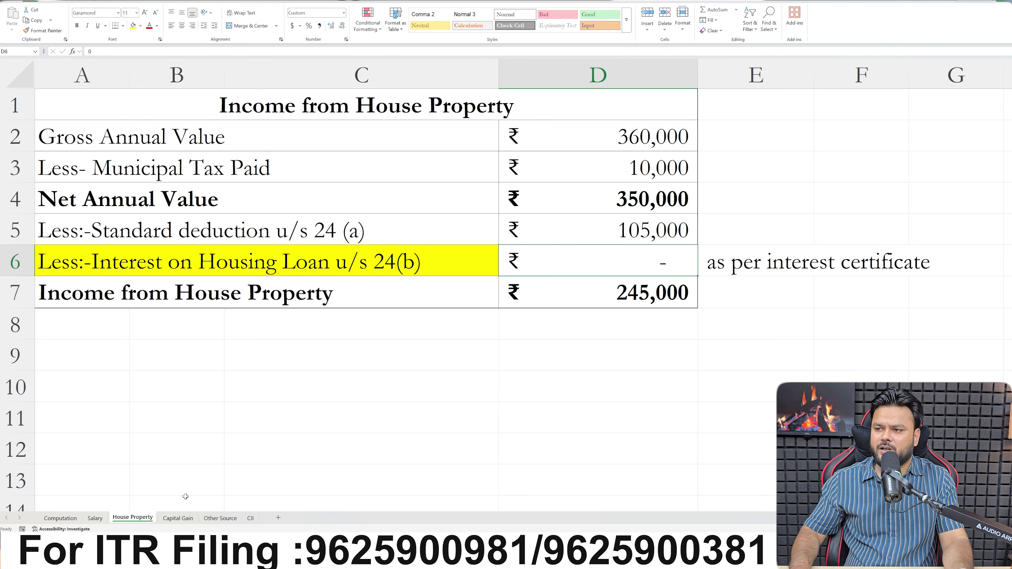
- Retrace the house property computation from Gross Annual Value through the 30% standard deduction to Income from House Property
click(654, 148)
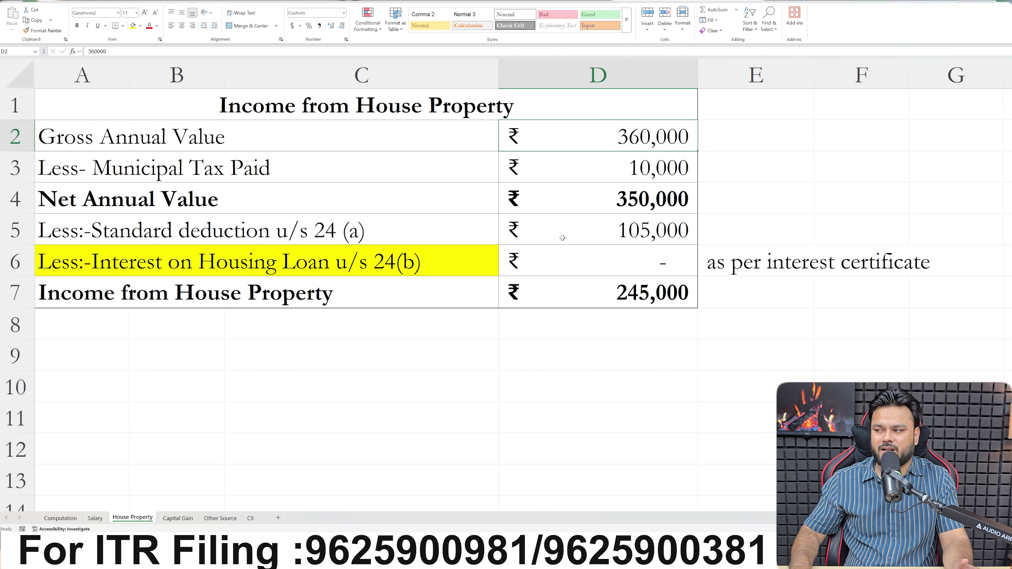
click(613, 168)
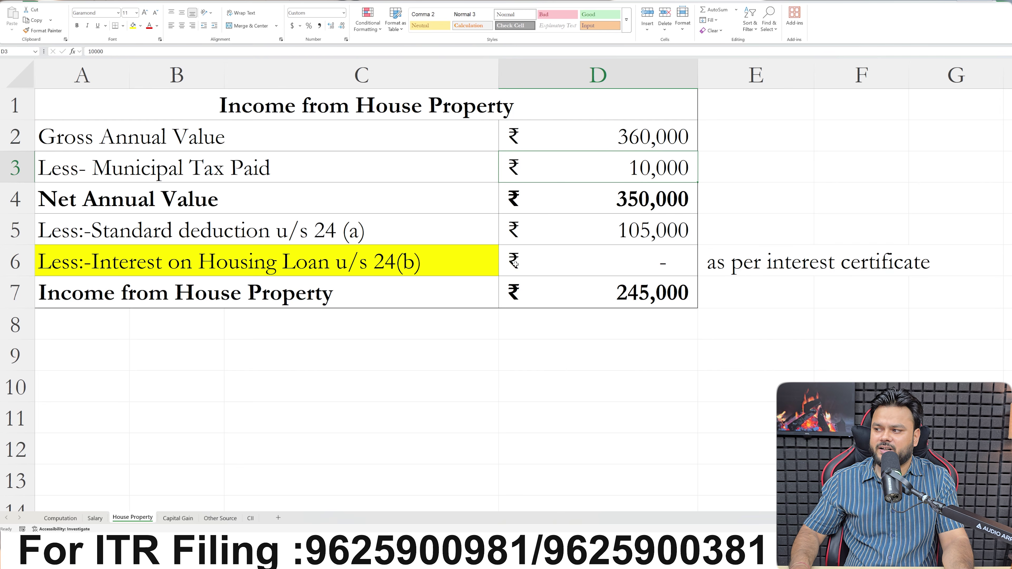
click(588, 203)
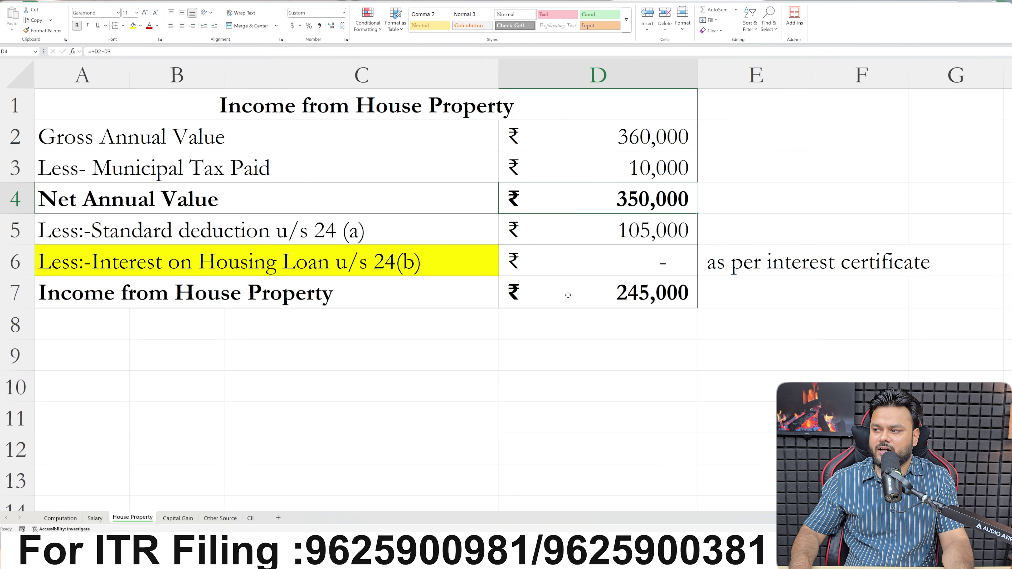
click(584, 239)
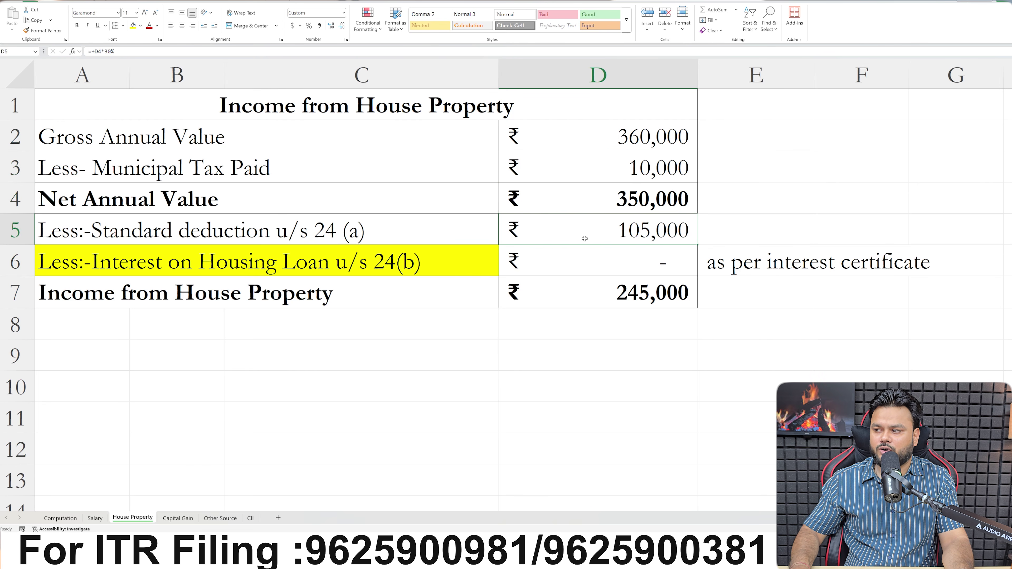
click(596, 293)
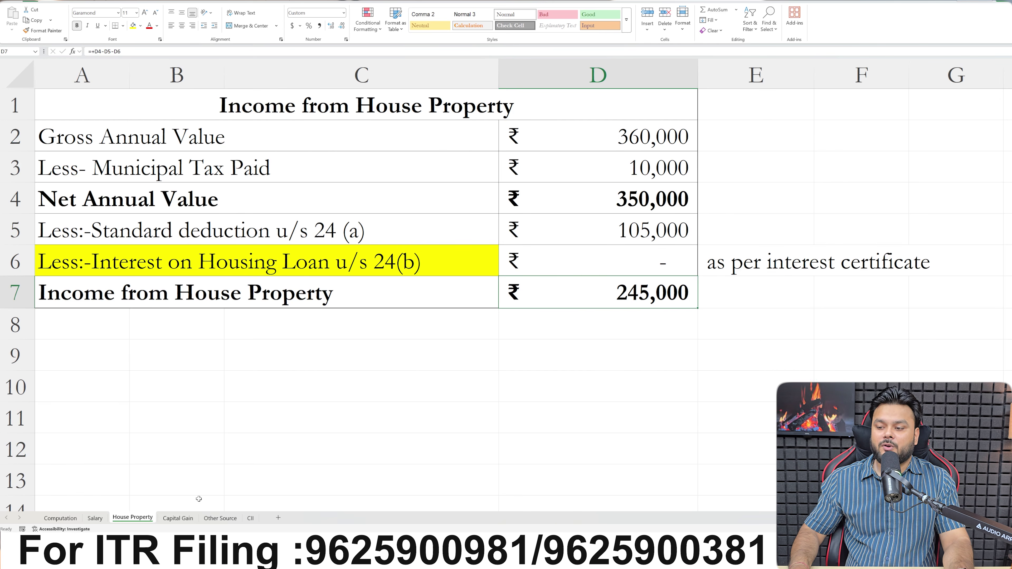
- On the Capital Gain sheet, examine the land and building property information: holding period dates, stamp duty value, sale consideration, indexation benefit and transfer-year CII
click(178, 518)
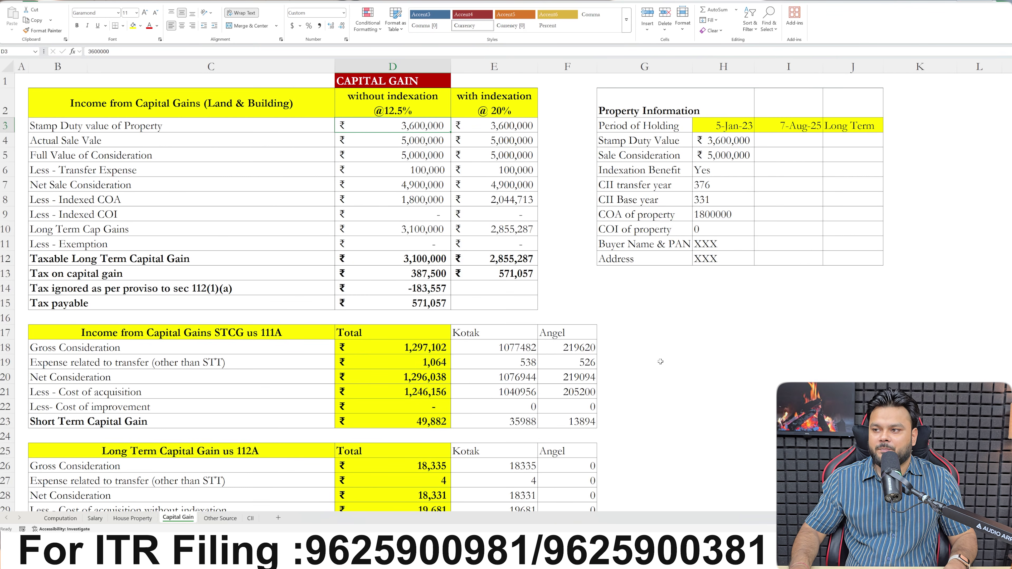
click(249, 110)
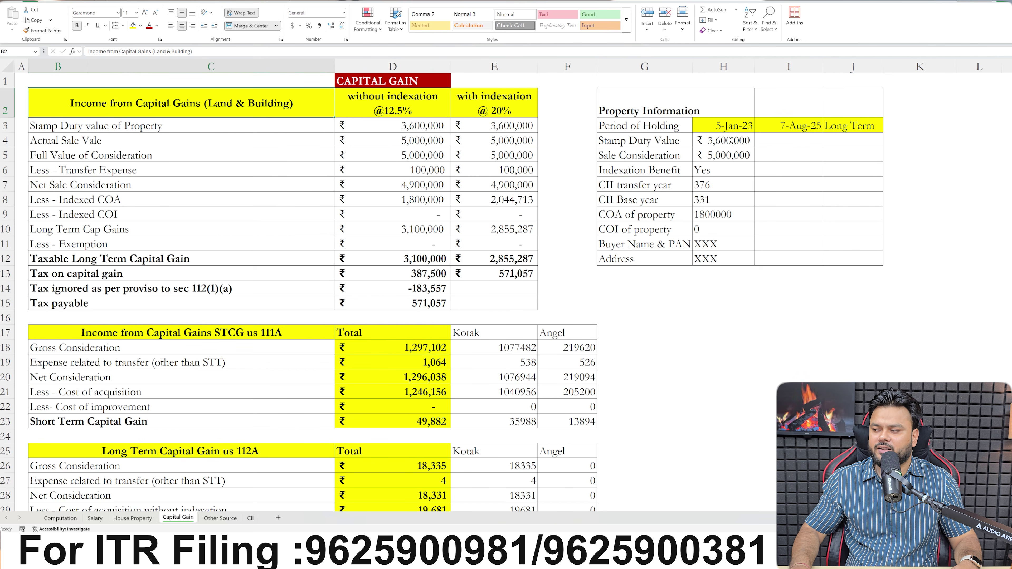
click(729, 128)
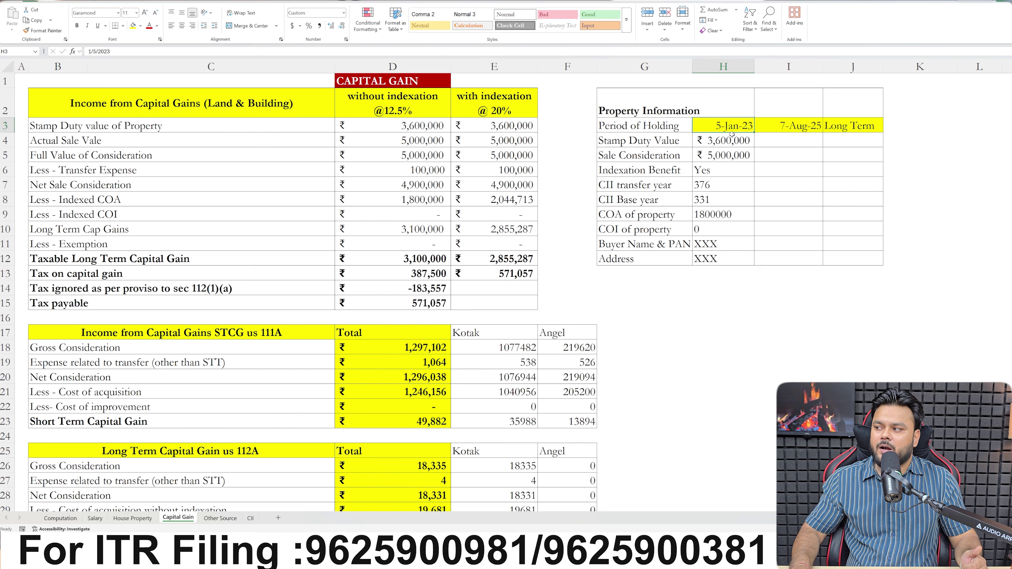
click(779, 131)
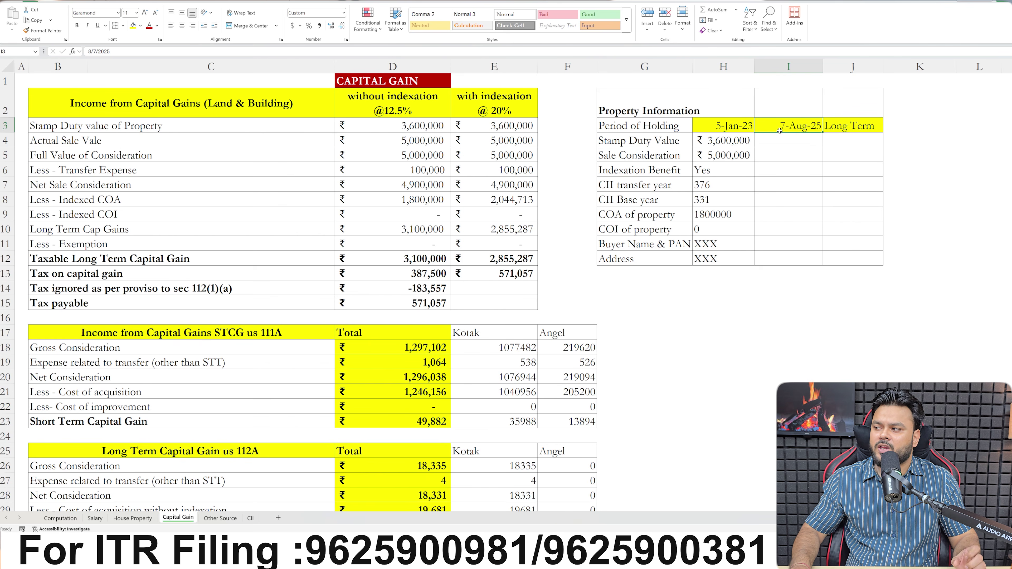
click(837, 128)
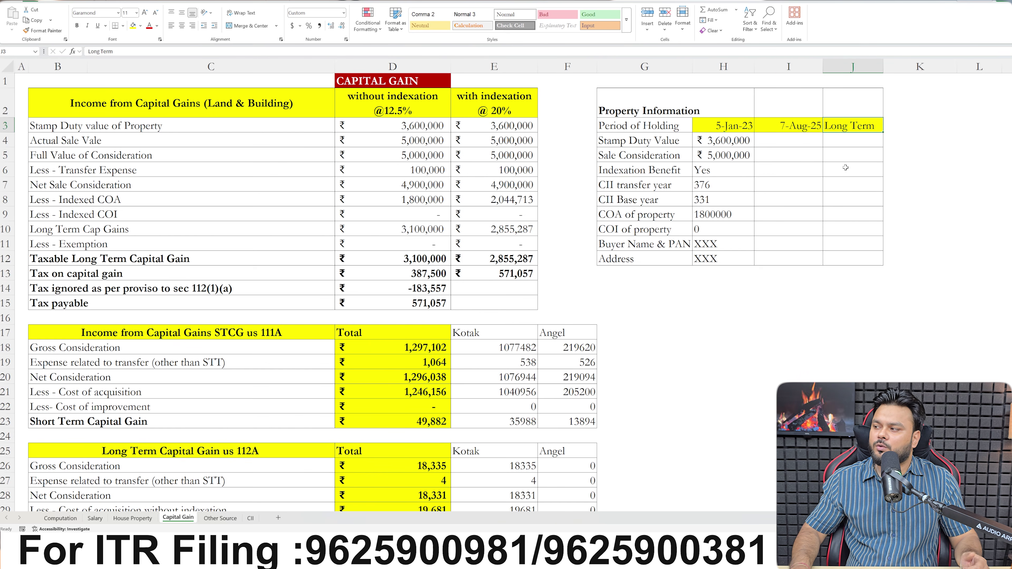
click(726, 142)
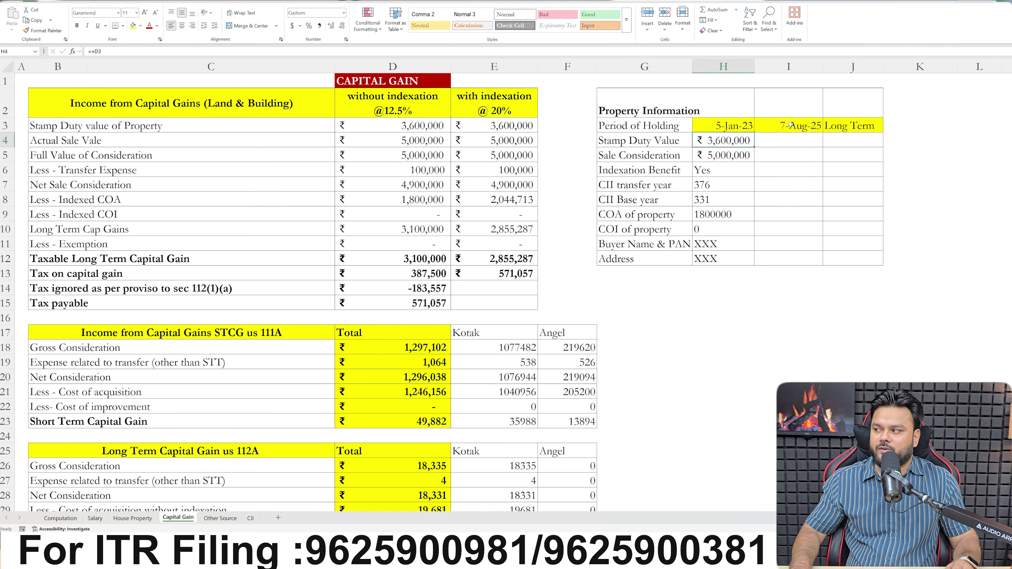
click(717, 158)
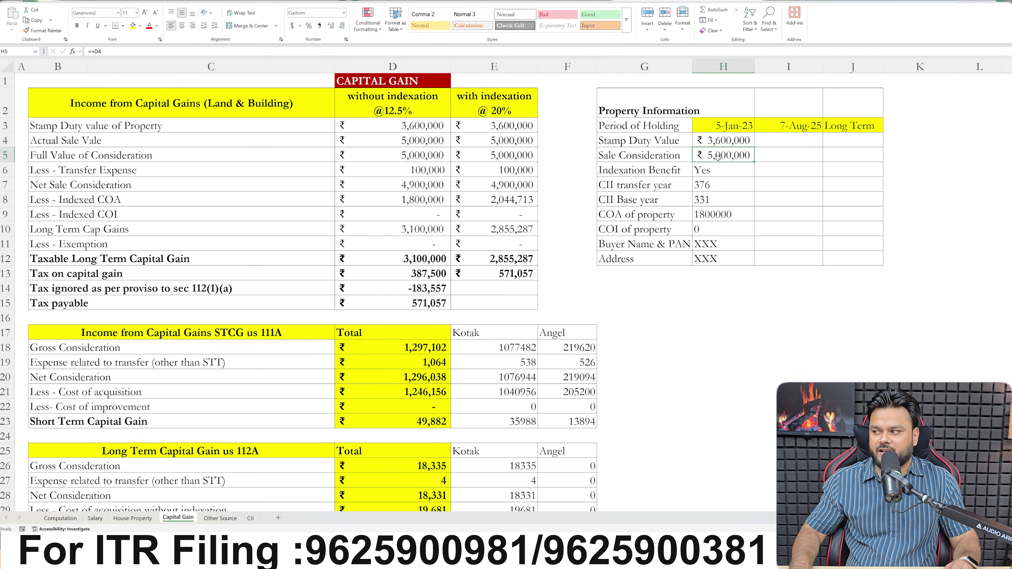
click(711, 171)
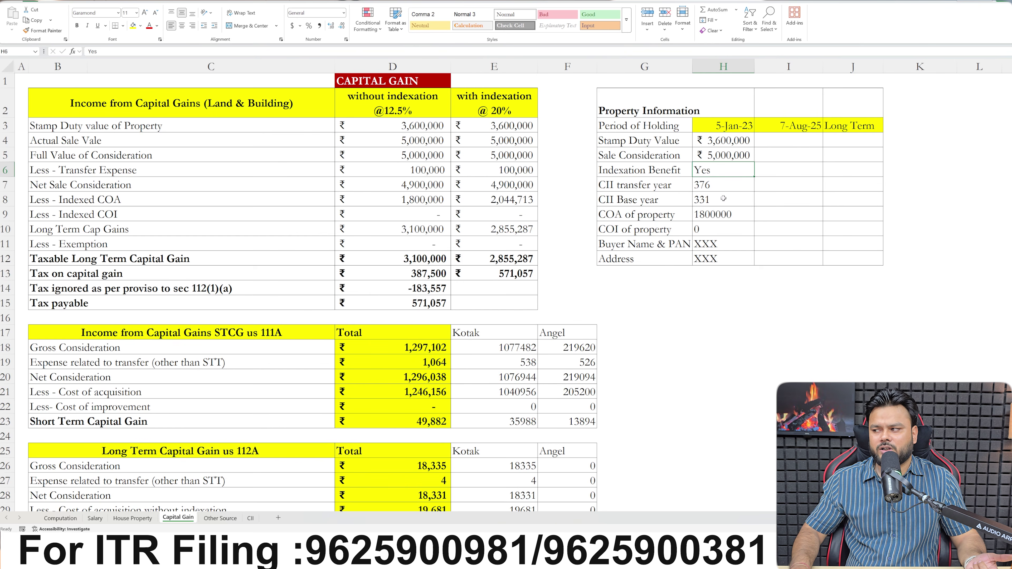
click(716, 187)
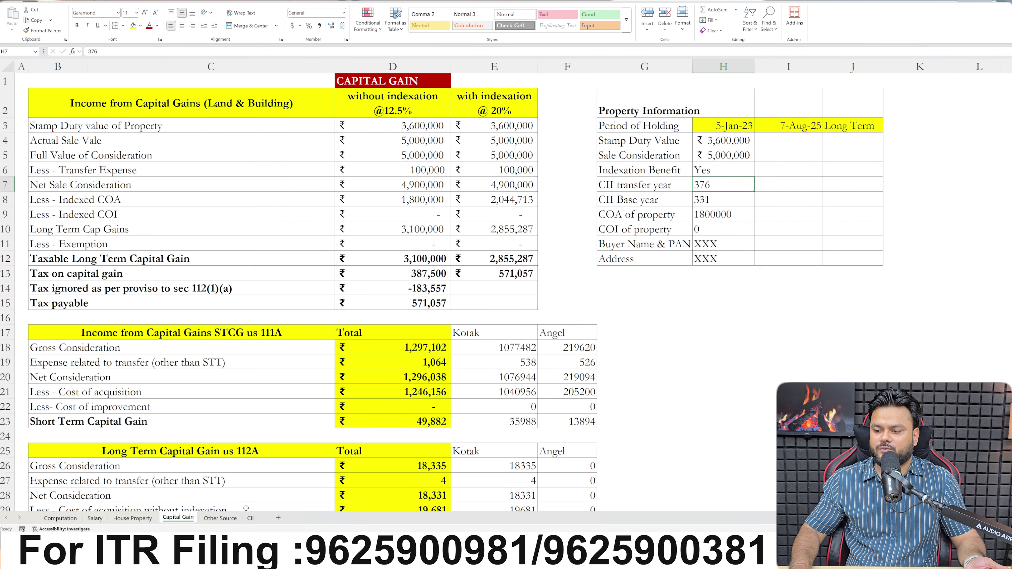
- On the CII sheet, fill the 2025-26 Cost Inflation Index cell with yellow, and return to the Capital Gain sheet
click(249, 519)
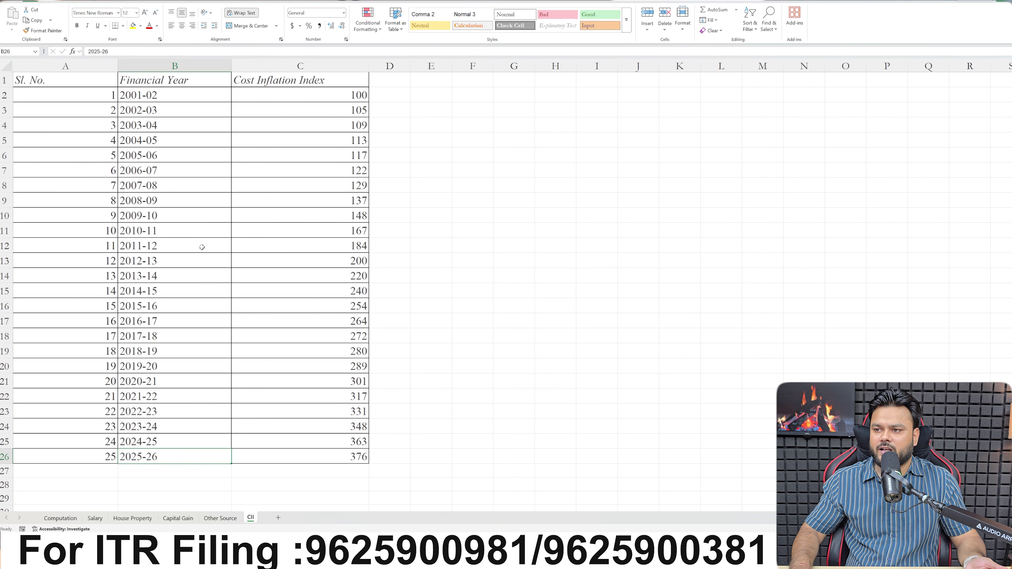
click(306, 451)
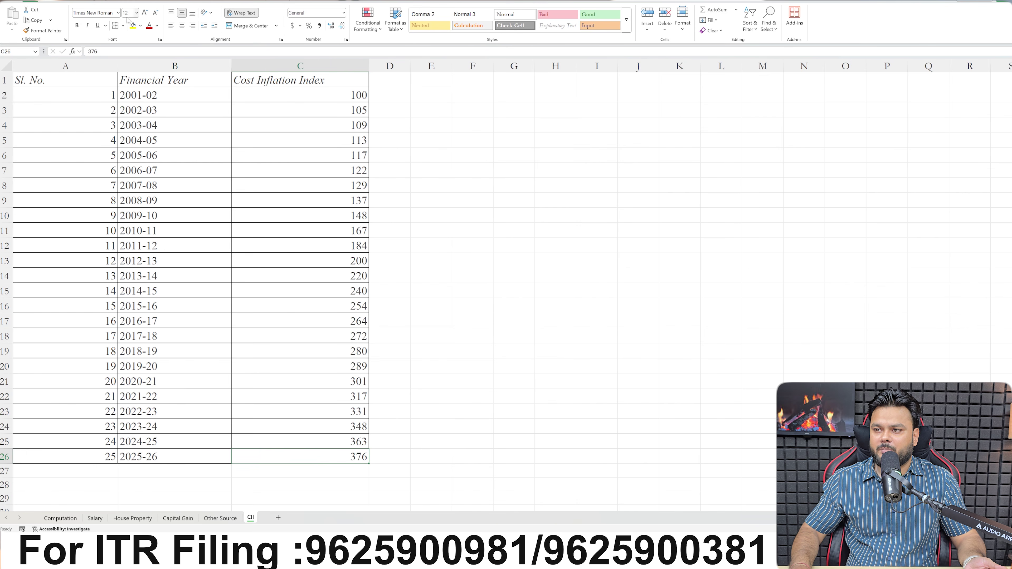
click(132, 25)
click(177, 518)
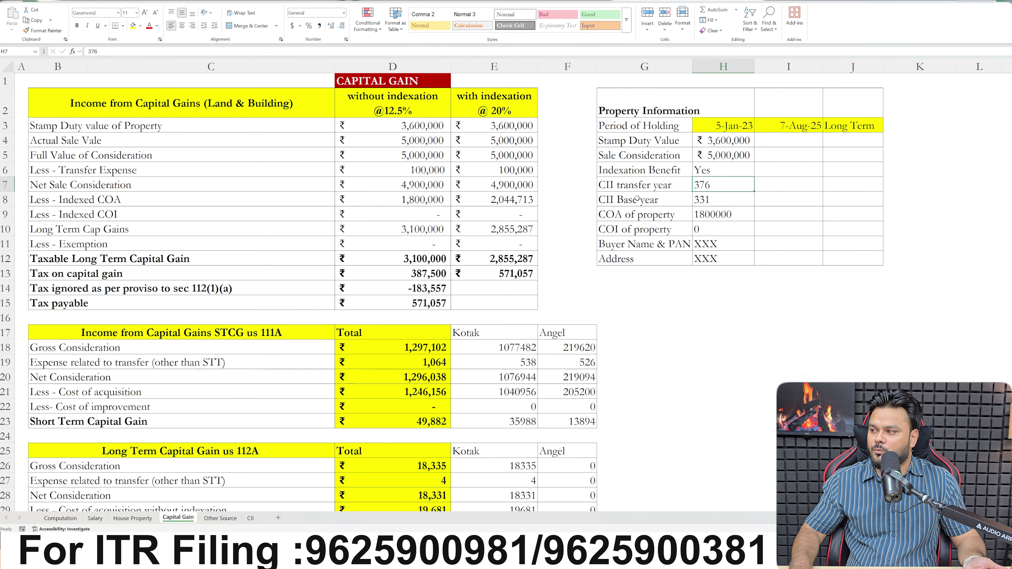
- Check the property's purchase date, and fill the matching 2022-23 Cost Inflation Index cell on the CII sheet with yellow
click(727, 127)
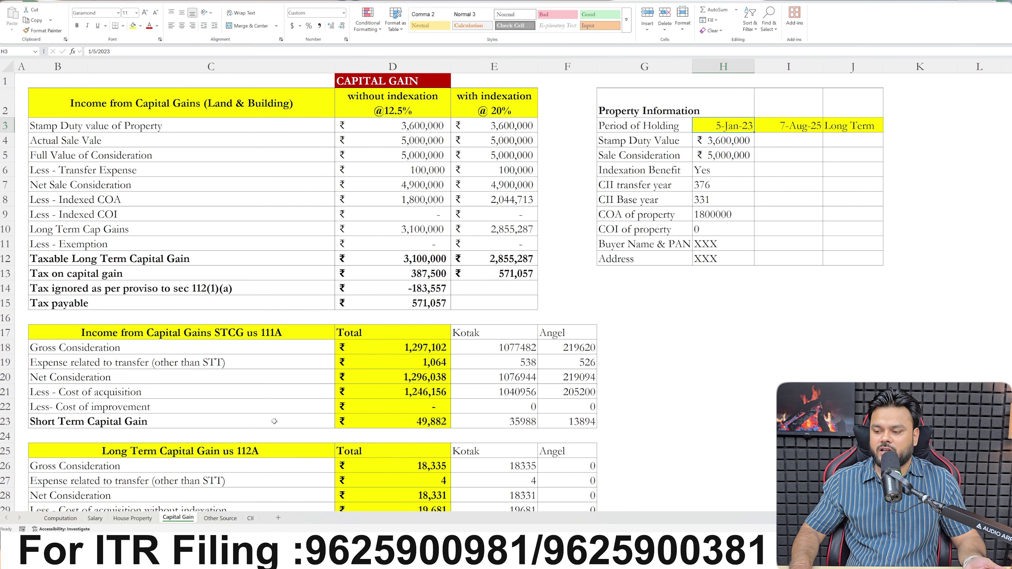
click(250, 518)
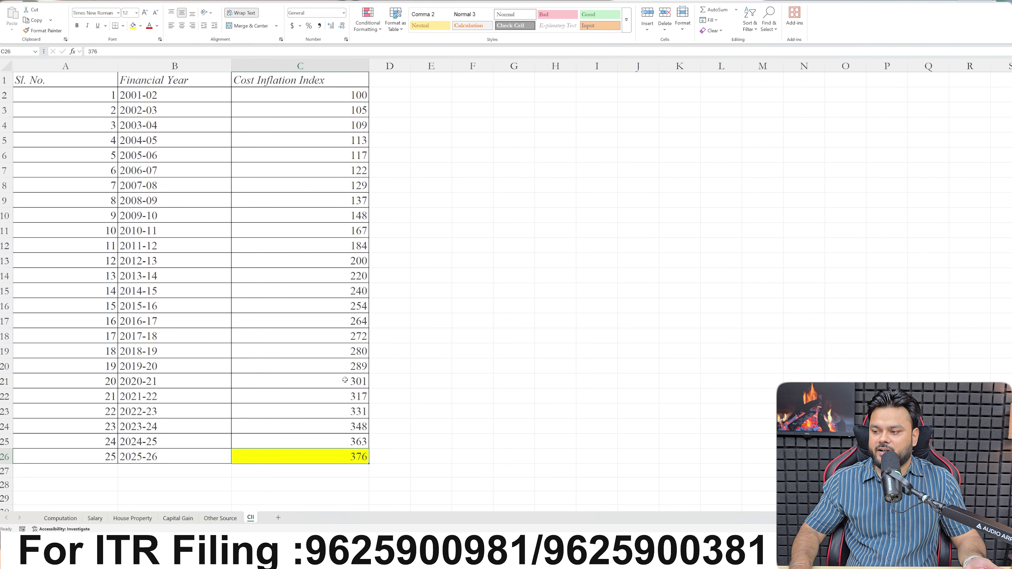
click(318, 410)
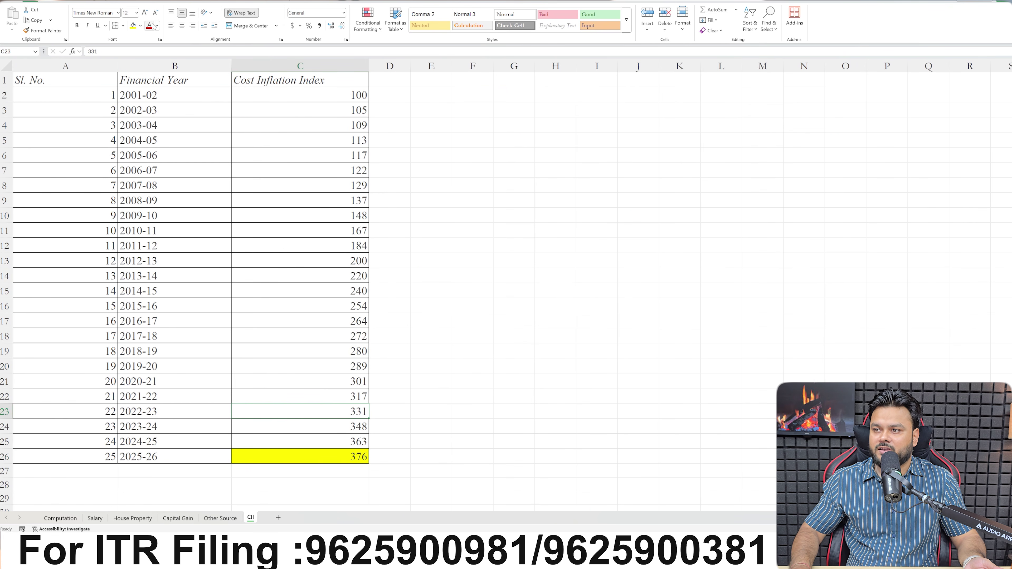
click(132, 25)
click(178, 518)
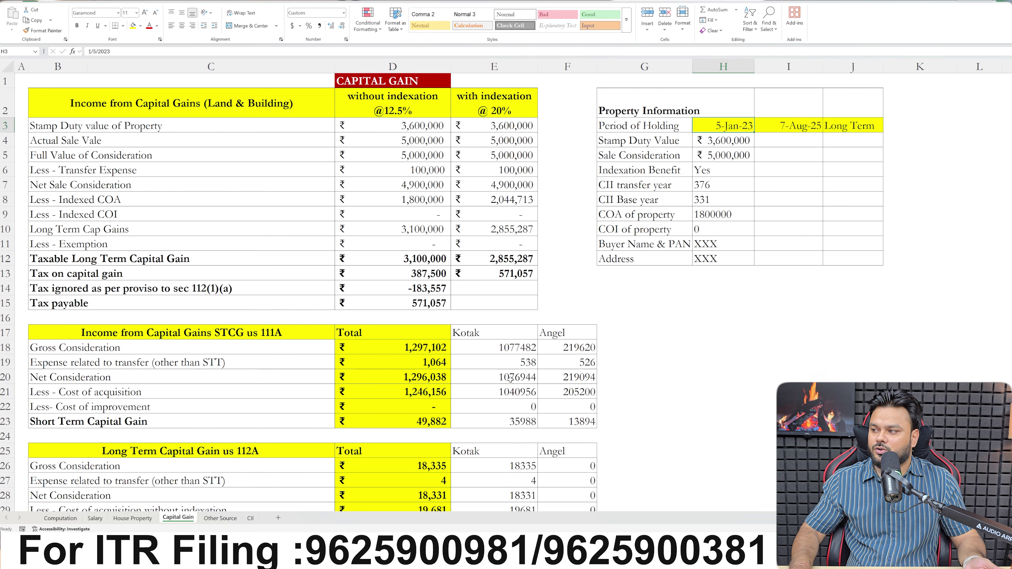
- Review the property's base-year CII, cost of acquisition and purchase date, and compare the without-indexation and with-indexation computation columns
click(695, 204)
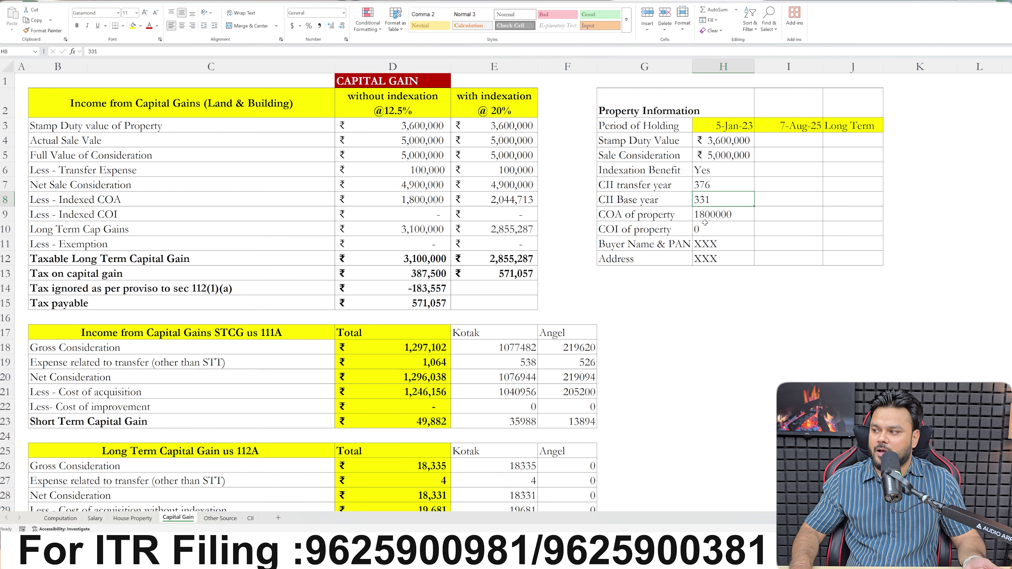
click(722, 217)
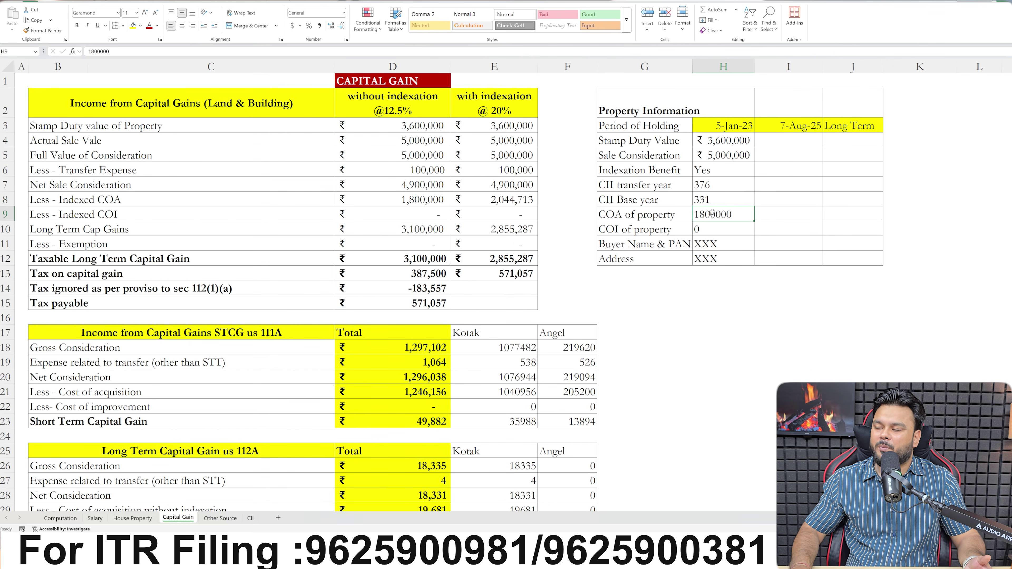
click(720, 122)
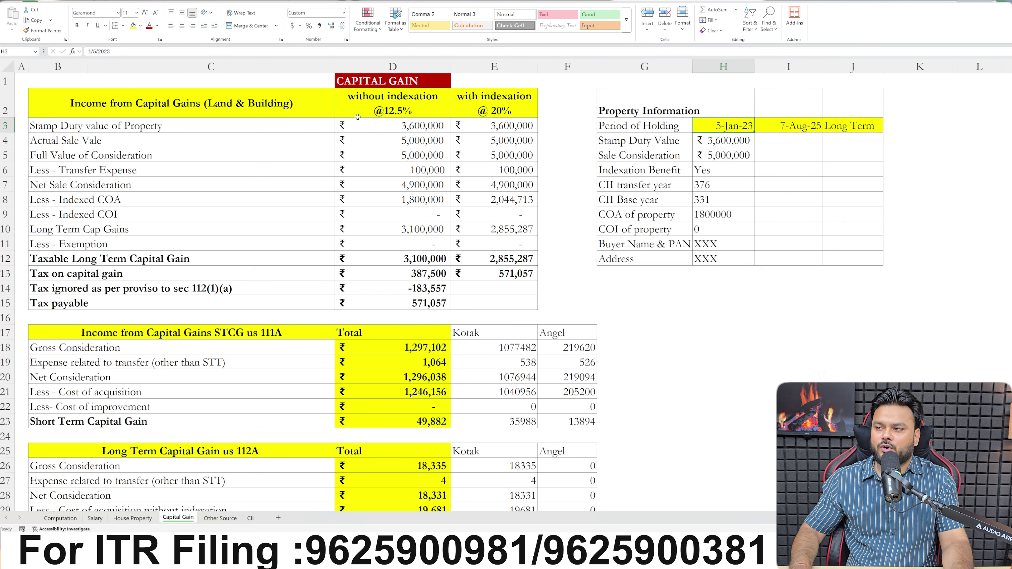
click(367, 125)
drag(368, 126, 497, 259)
click(383, 142)
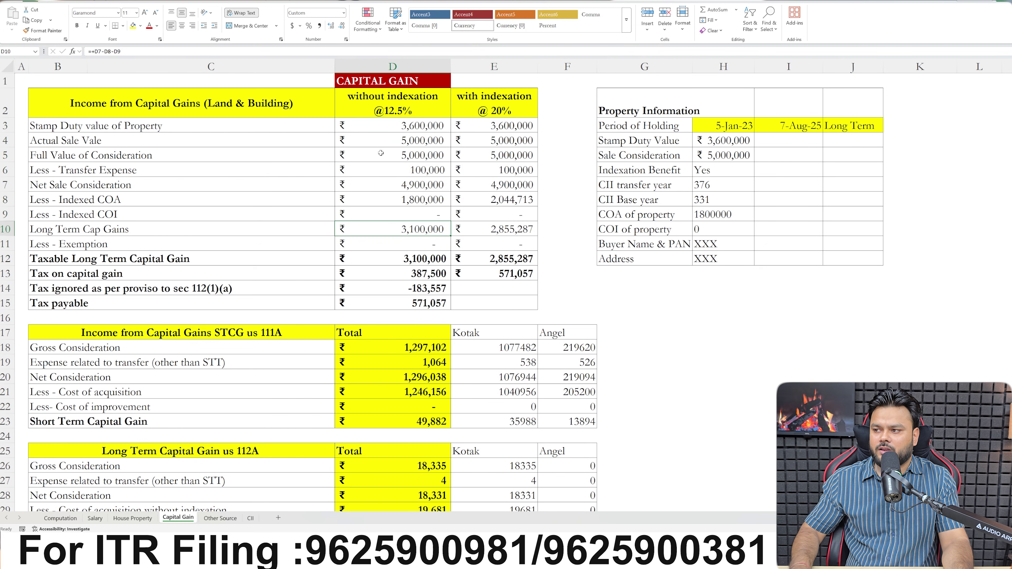
click(497, 148)
- Compare the stamp duty value with the actual sale value, and highlight Full Value of Consideration in yellow in both indexation columns
click(377, 127)
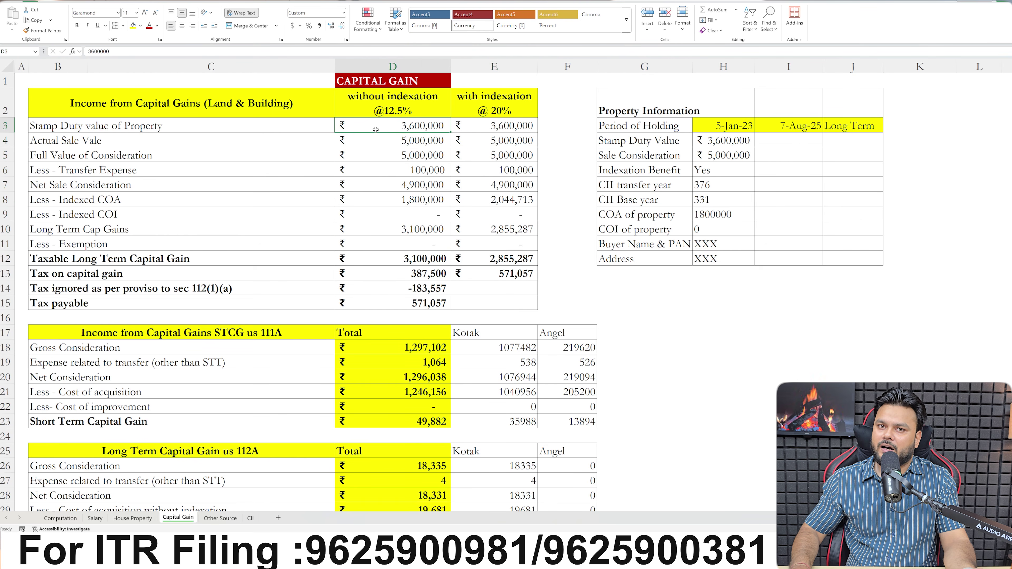
click(397, 143)
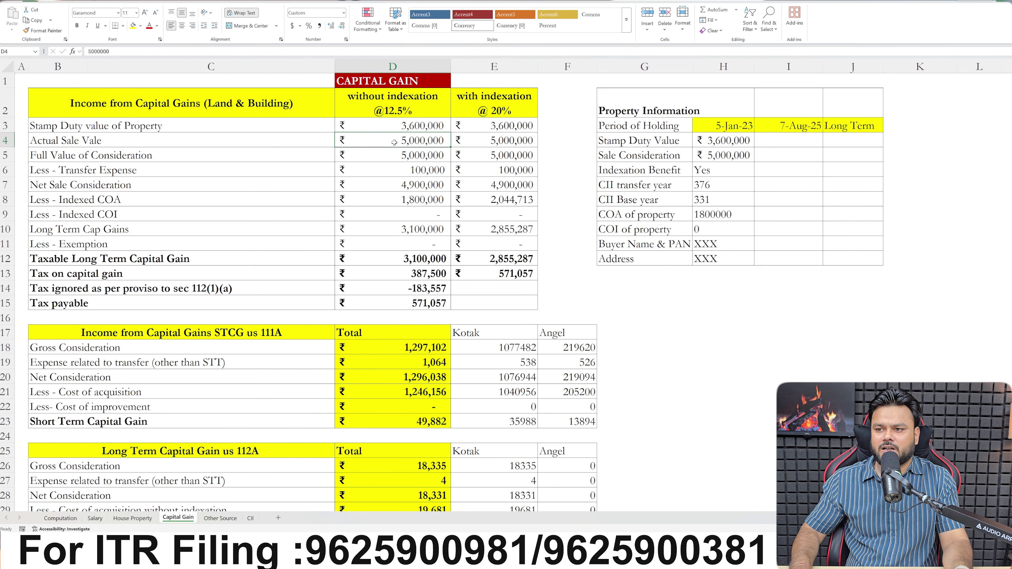
click(392, 155)
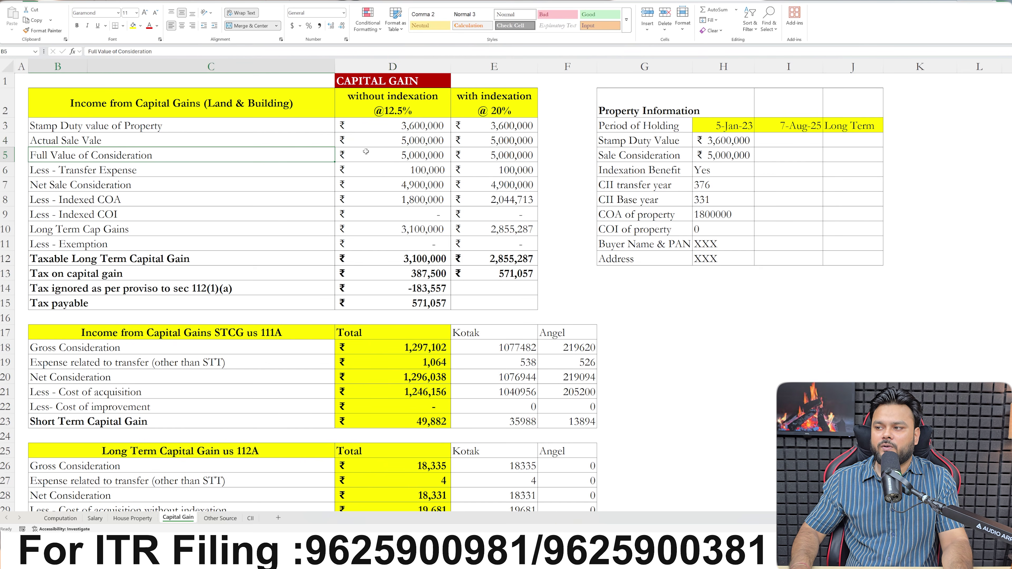
click(133, 27)
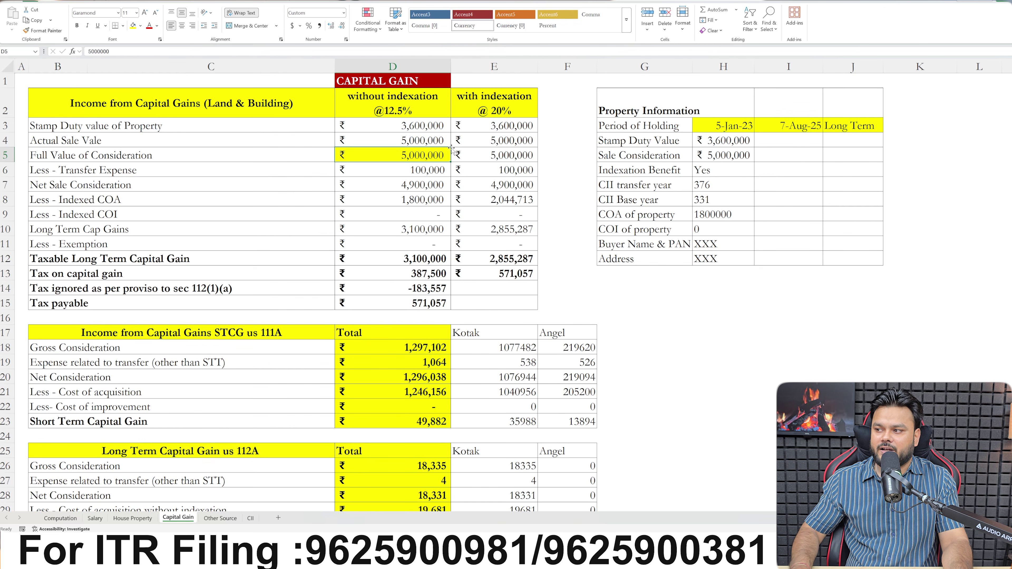
click(468, 152)
click(133, 25)
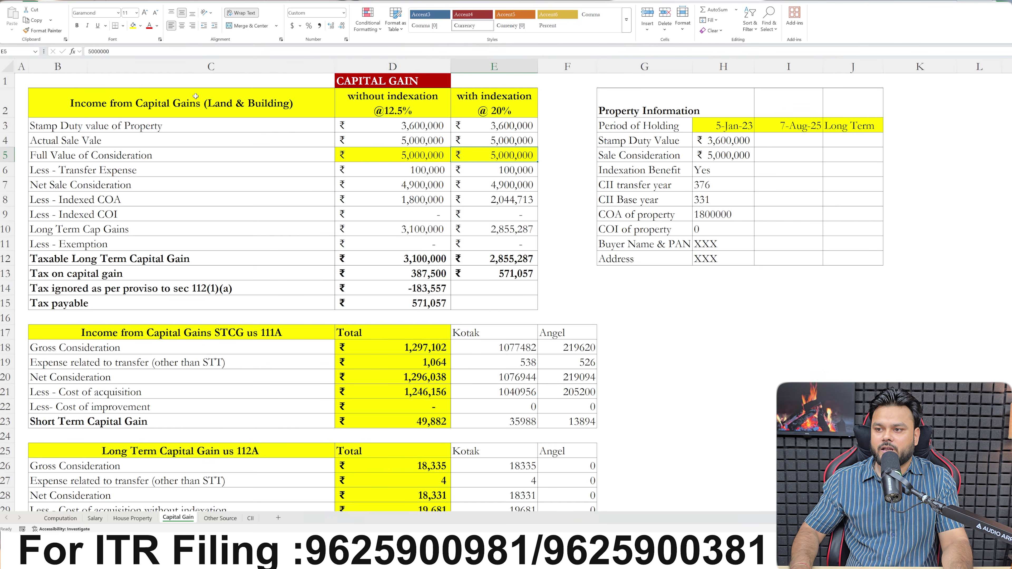
- Check the transfer expense deduction, and highlight Net Sale Consideration in yellow in both the without-indexation and with-indexation columns
click(370, 175)
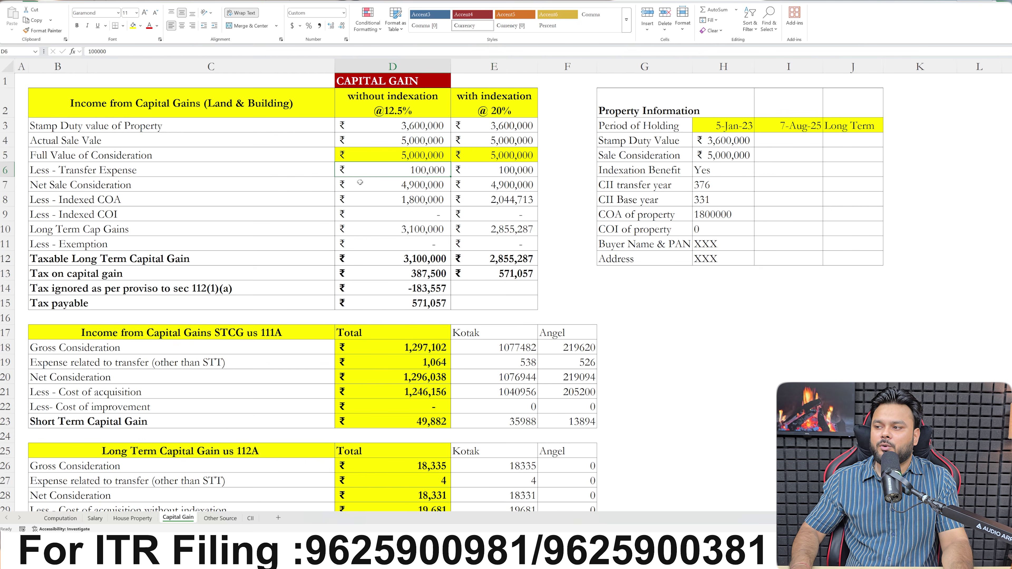
click(377, 186)
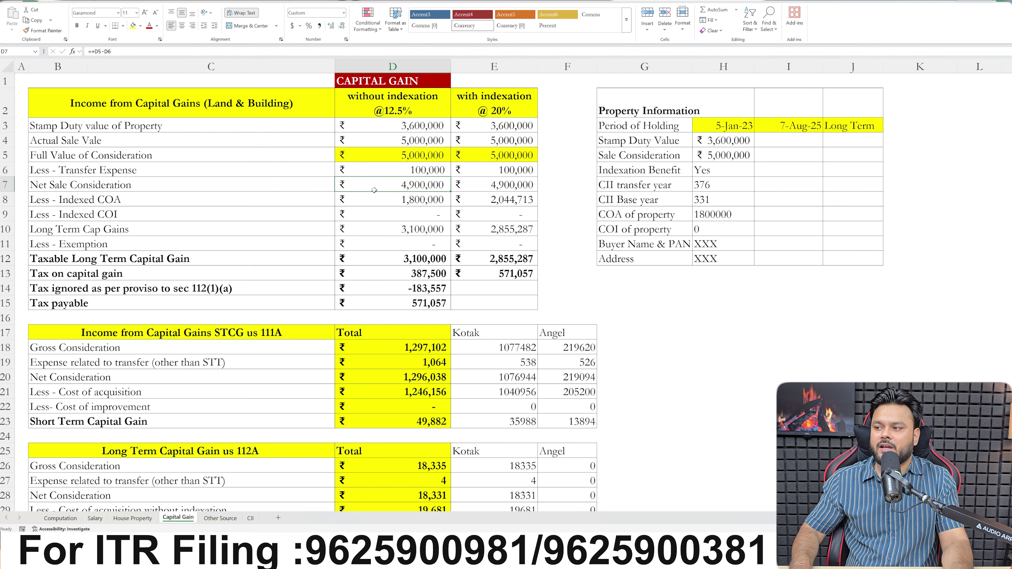
click(133, 25)
click(481, 187)
key(F4)
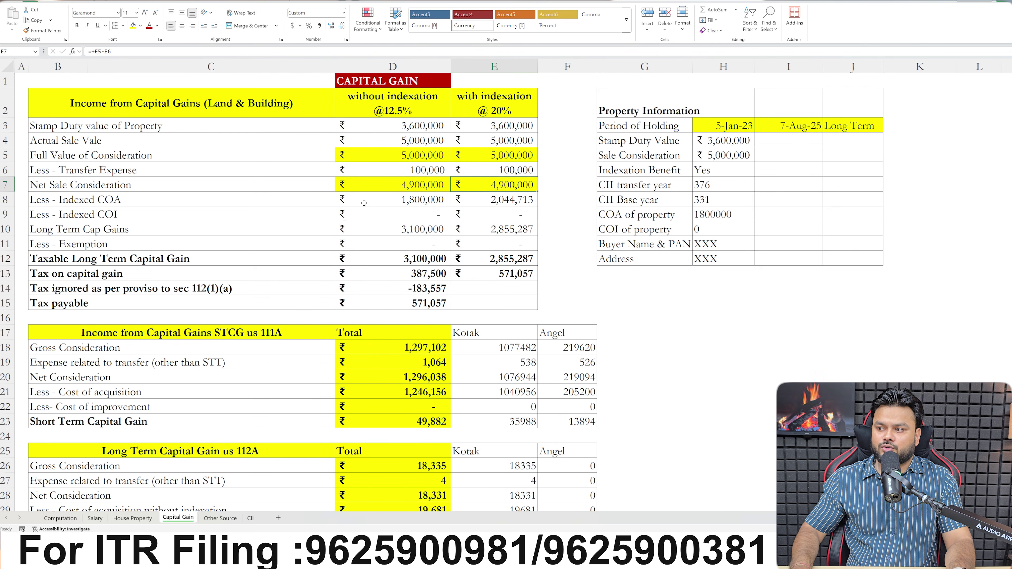
- Trace the cost of acquisition with and without indexation to the property information, and examine the resulting long-term and taxable capital gains
click(387, 200)
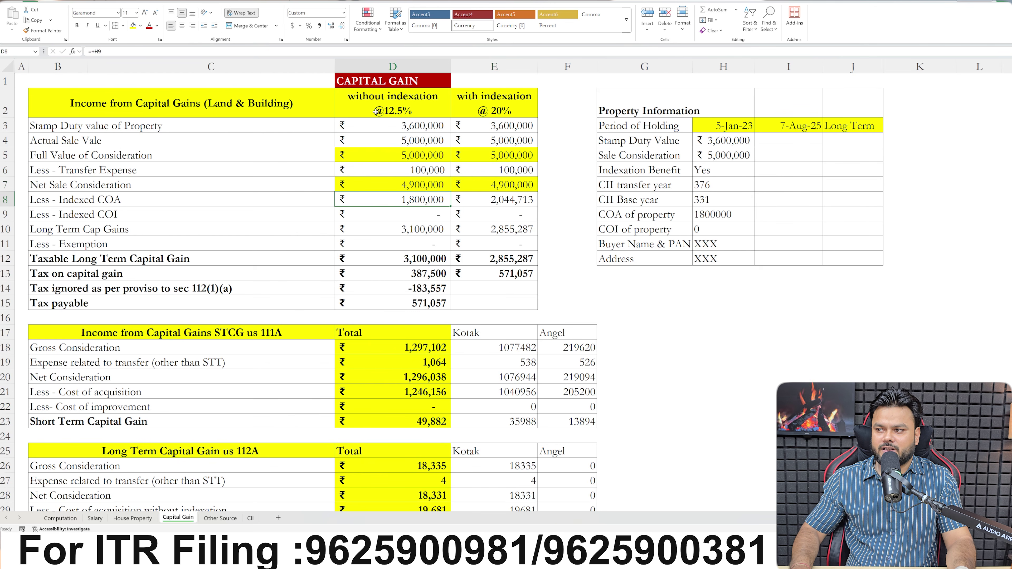
click(368, 97)
click(401, 206)
click(746, 220)
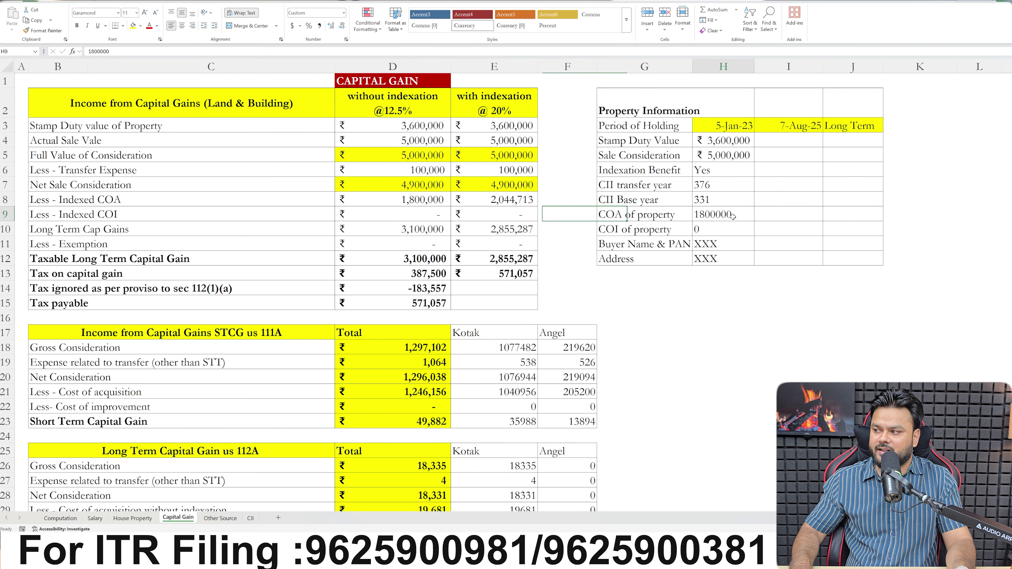
click(513, 201)
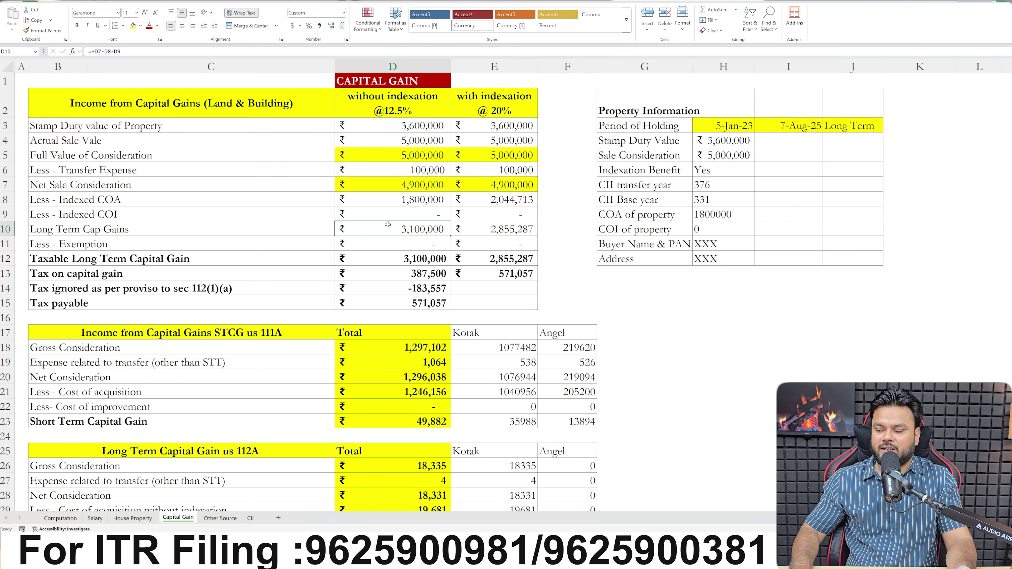
click(509, 230)
click(137, 261)
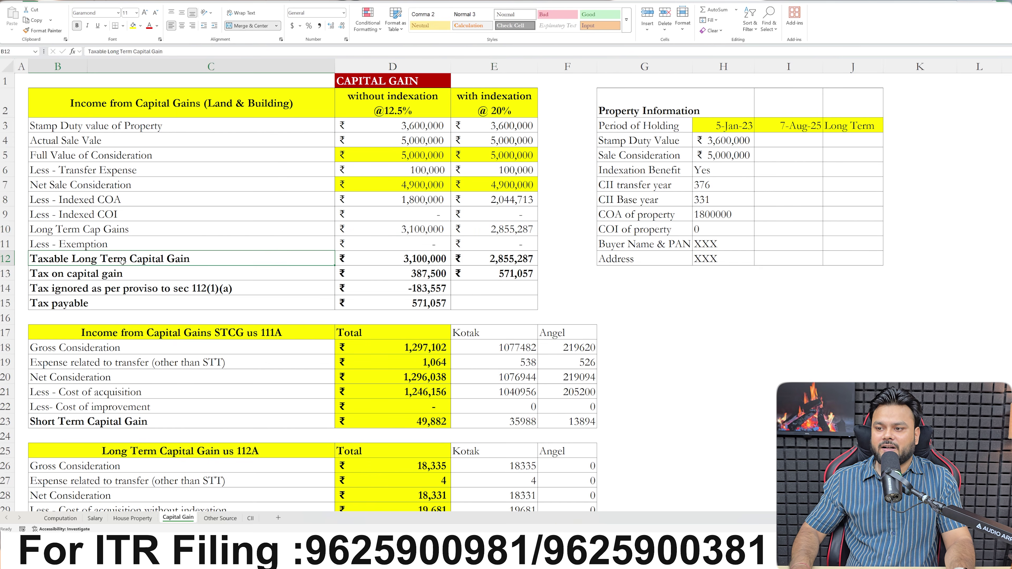
- Highlight Tax on capital gain in yellow in both the 12.5% without-indexation and 20% with-indexation columns
click(390, 273)
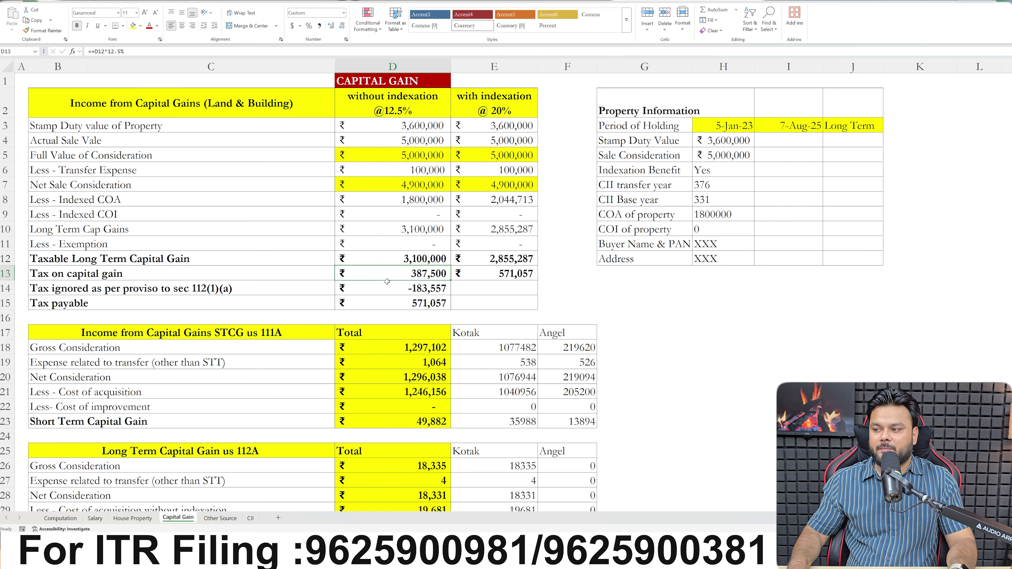
click(133, 25)
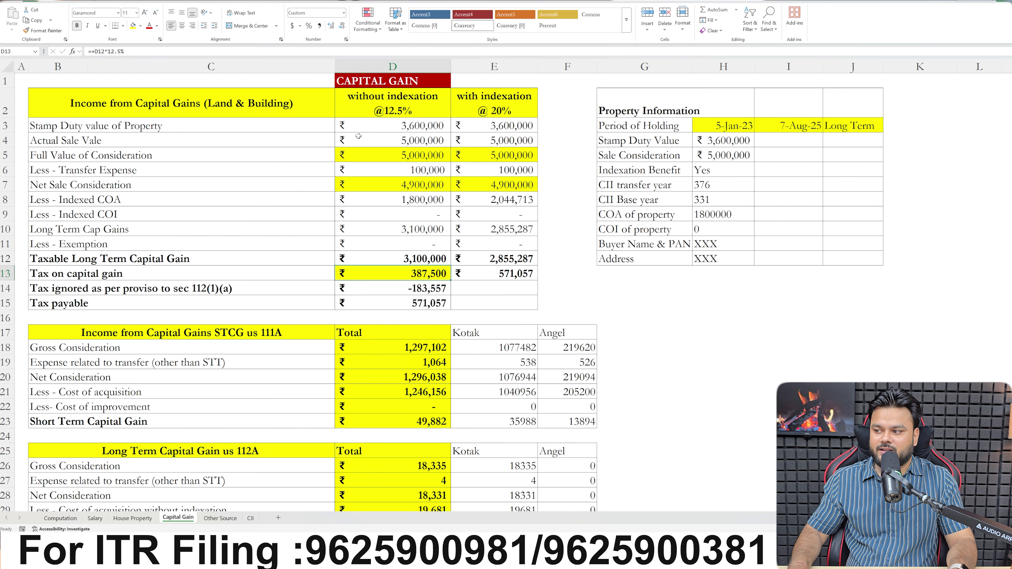
click(490, 272)
click(133, 26)
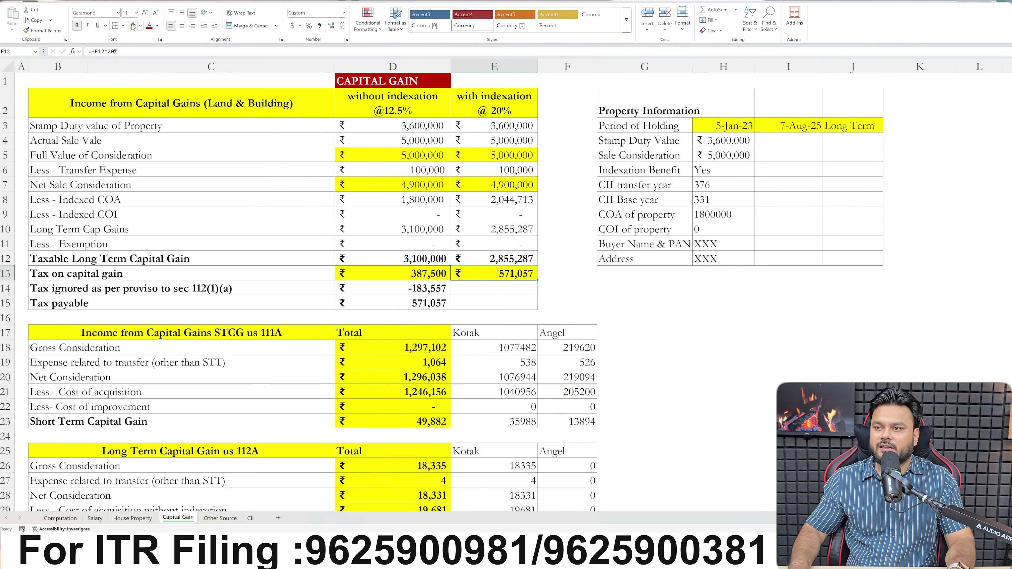
- Check the tax and taxable gain without indexation, and inspect Kotak's gross consideration in the STCG us 111A section
click(394, 276)
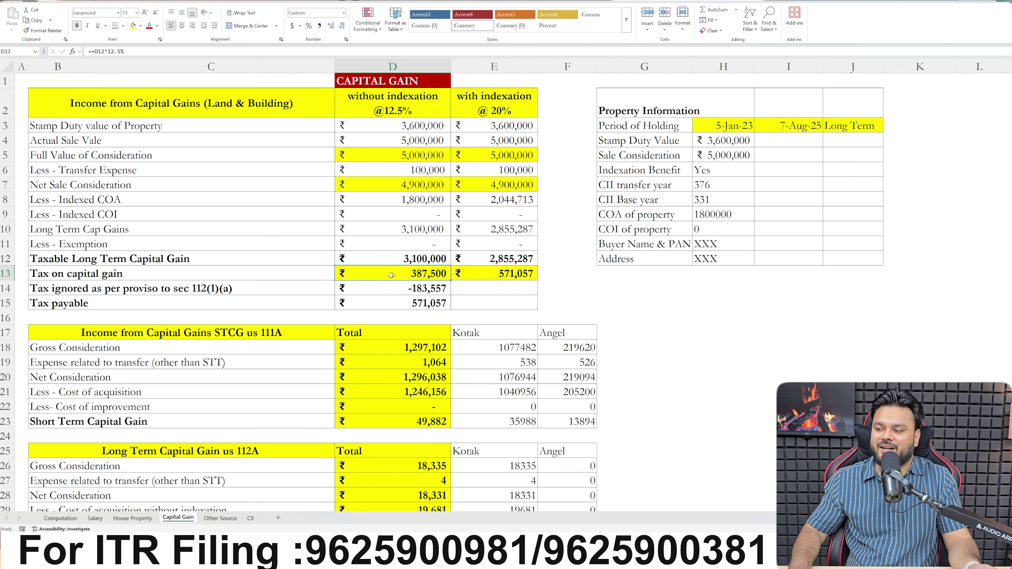
click(418, 261)
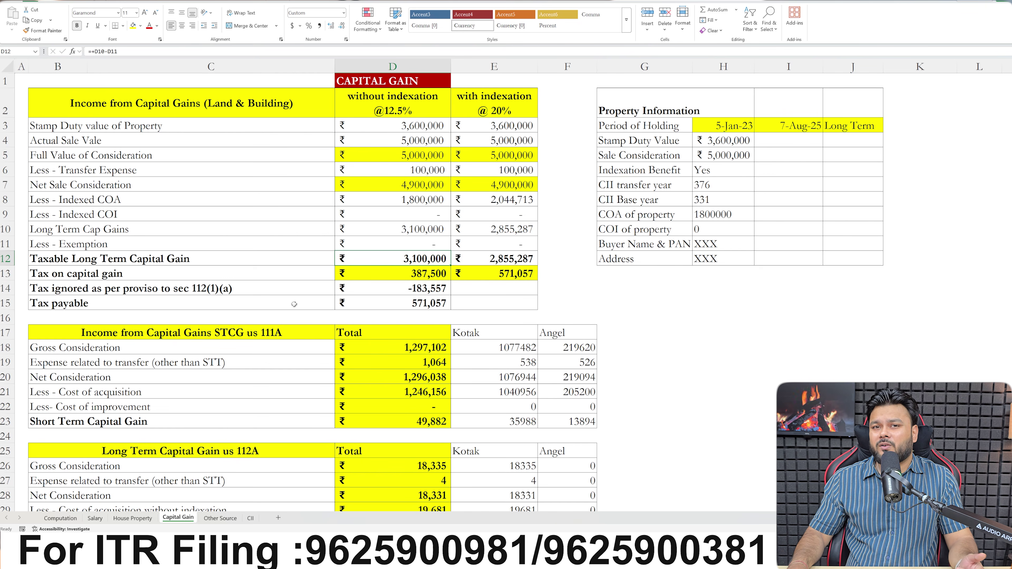
click(305, 335)
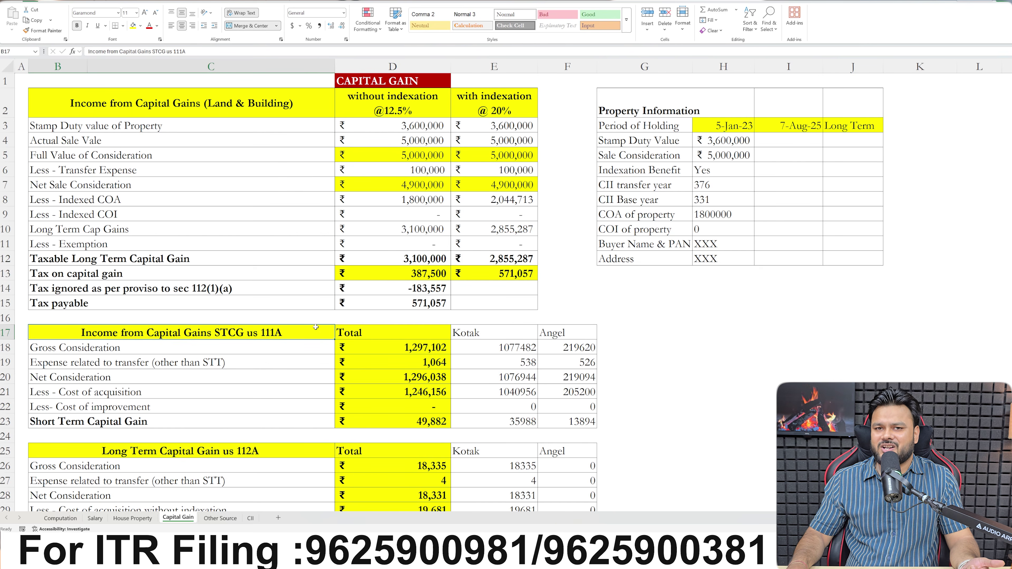
click(495, 348)
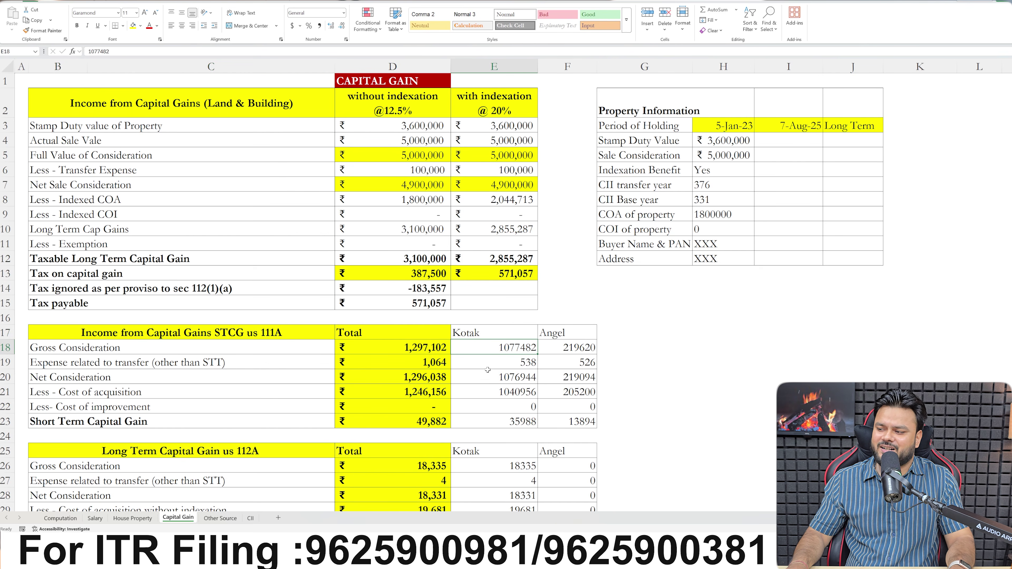
- Switch to the Kotak Neo Tax P&L workbook and examine the equity trades, charges columns and total P&L column
key(alt+Tab)
key(alt+Tab)
key(alt+Tab)
key(alt+Tab)
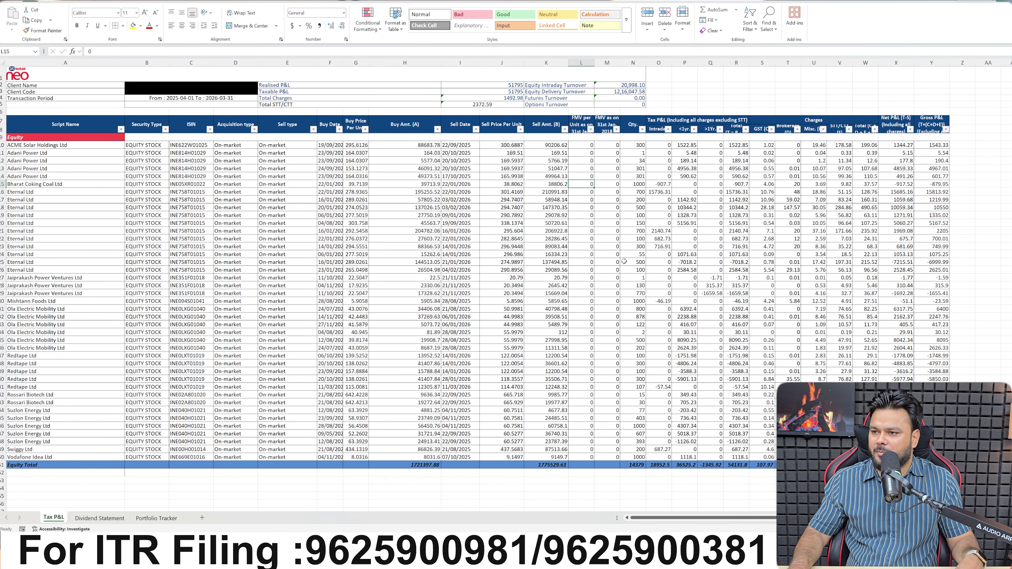
scroll(623, 261, up, 1)
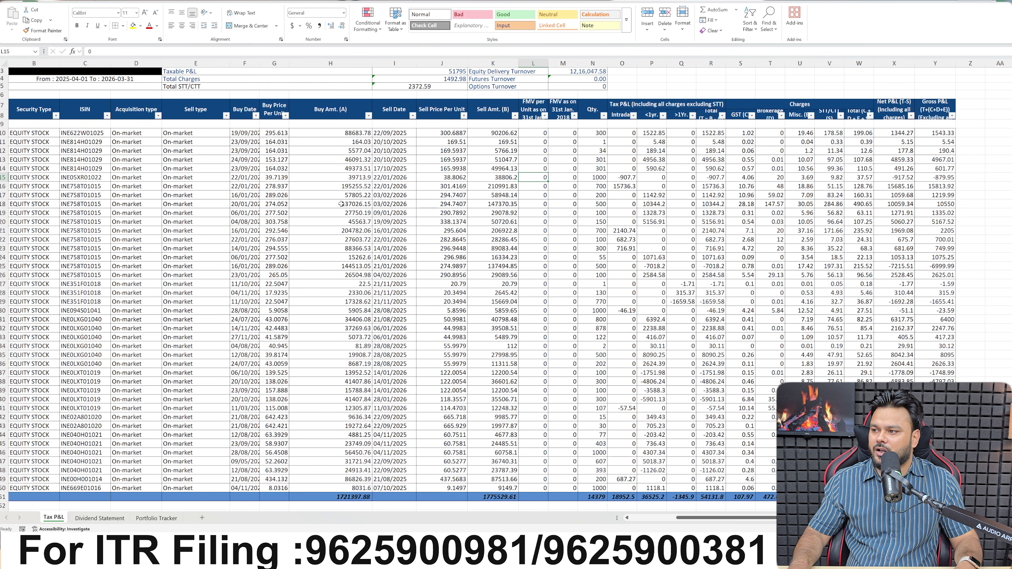
scroll(559, 295, down, 1)
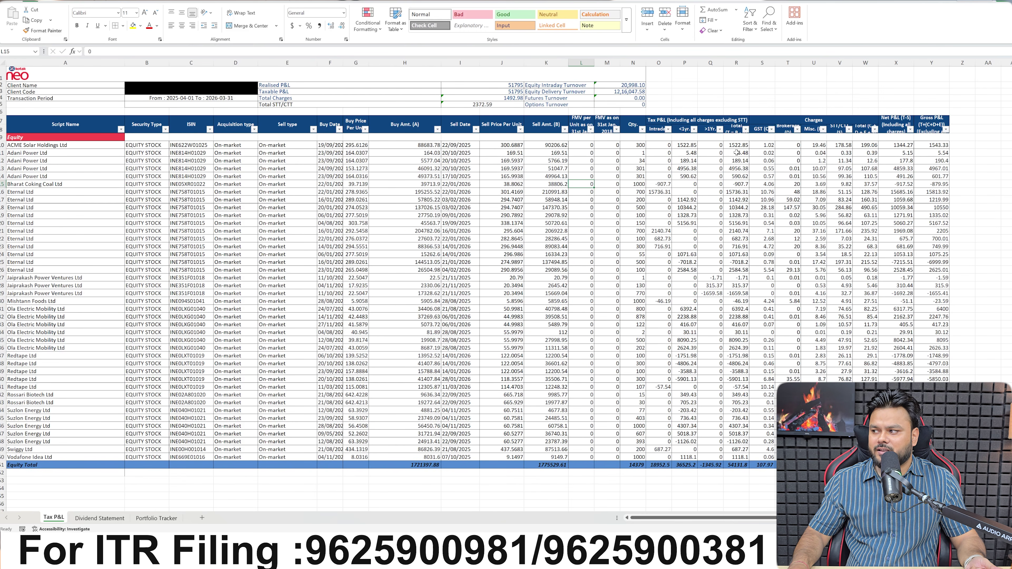
drag(768, 144, 866, 385)
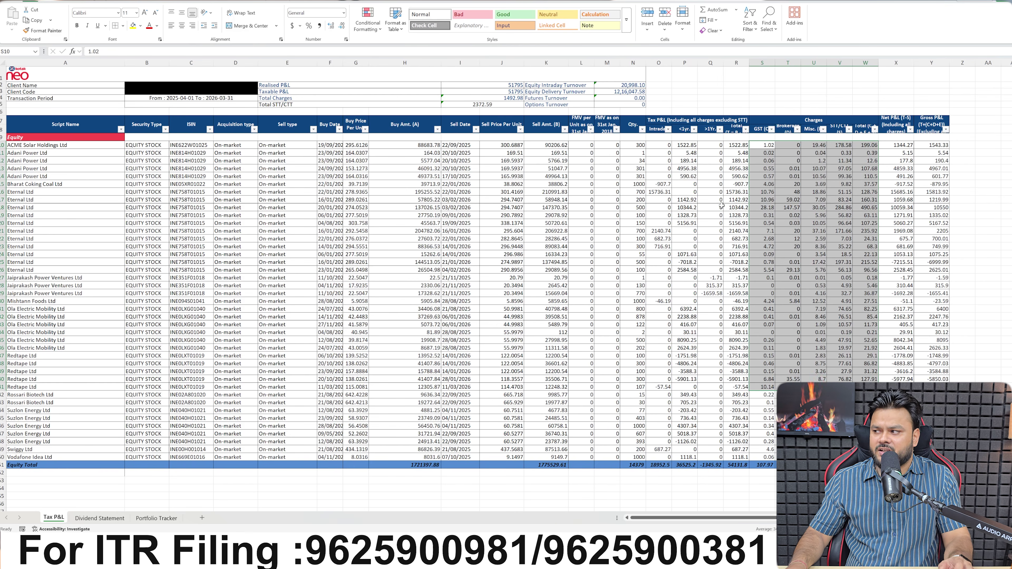
click(724, 170)
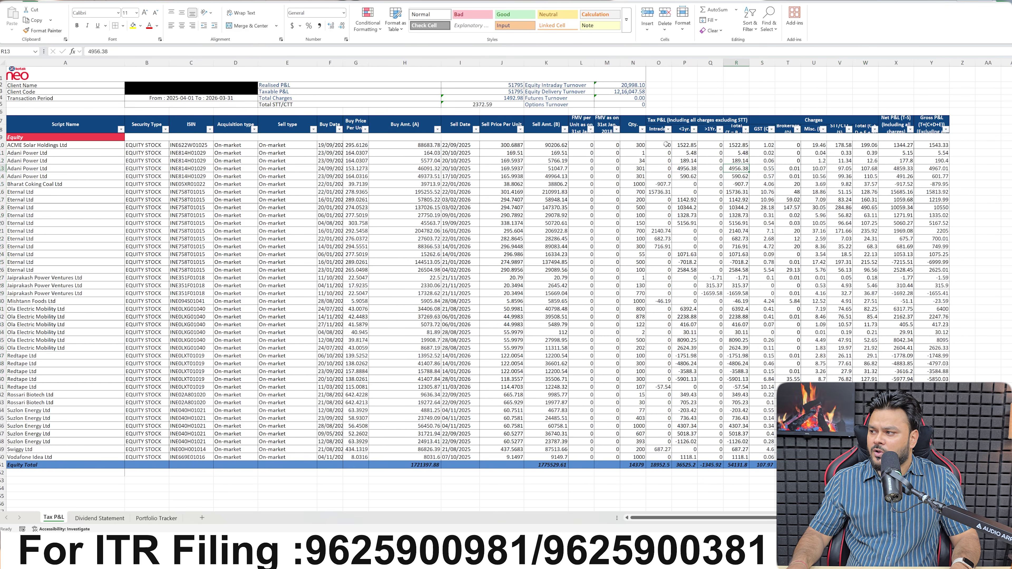
- Filter the <1yr. column to exclude 0, and total the remaining Sell Amt. values for comparison with Kotak's gross consideration
click(693, 129)
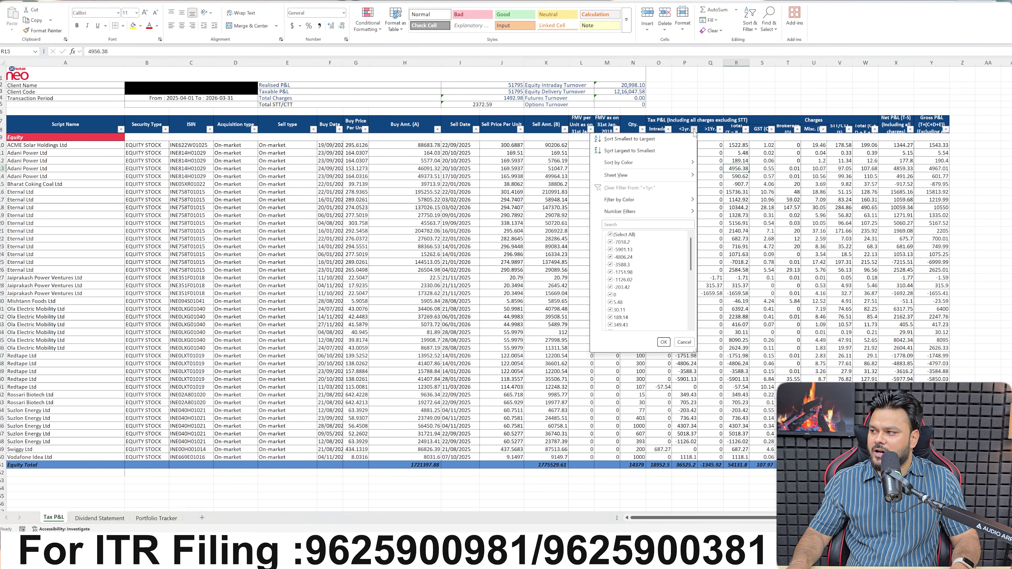
click(610, 294)
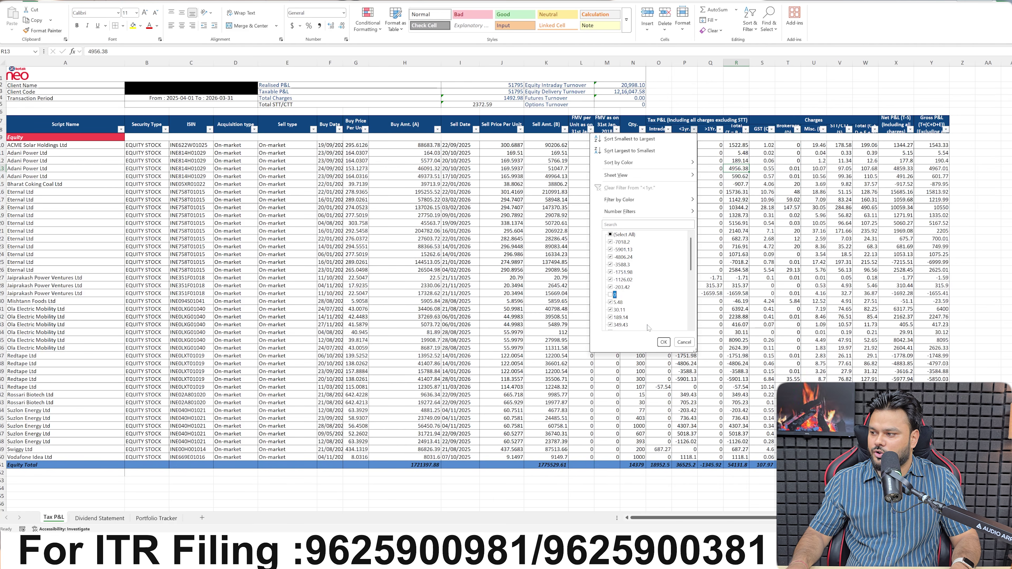
click(663, 342)
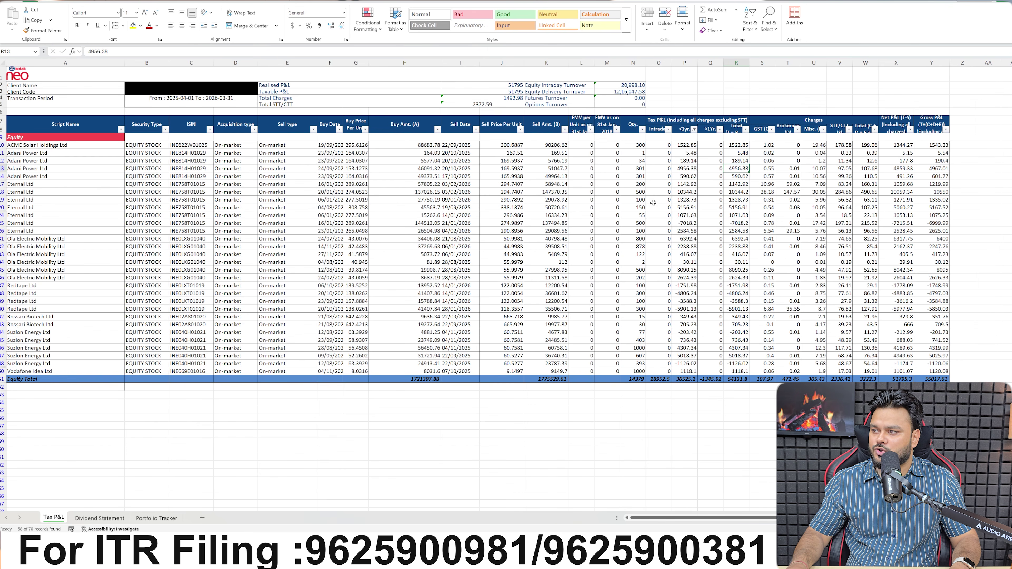
drag(550, 147, 557, 371)
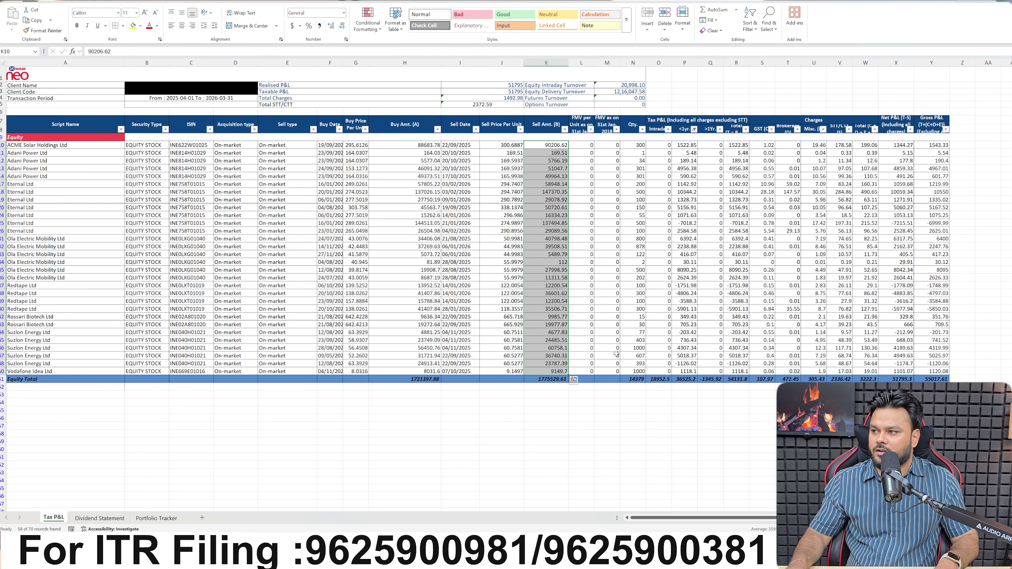
key(alt+Tab)
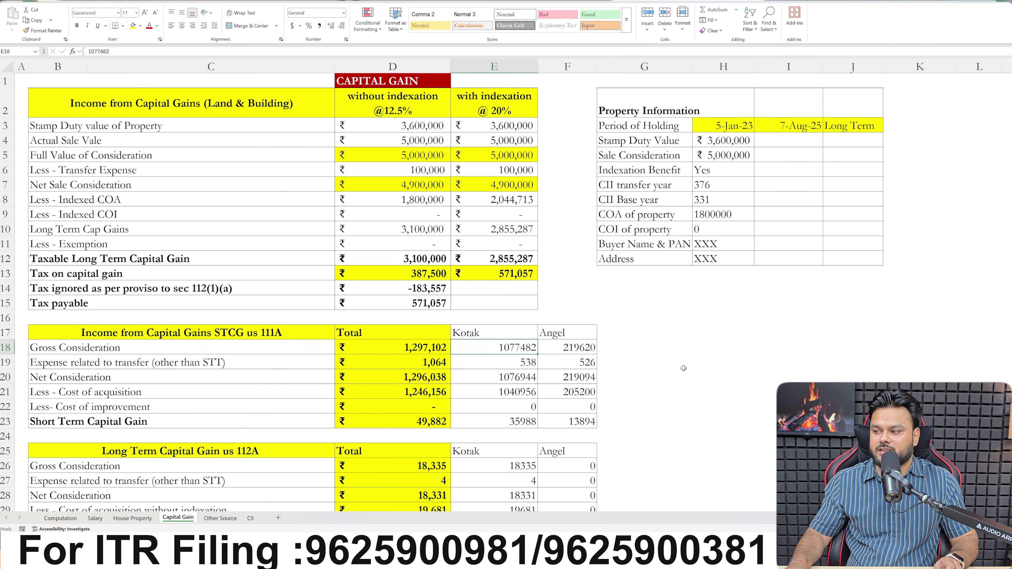
- Total the filtered Buy Amt. values in the Tax P&L, and highlight Kotak's STCG cost of acquisition in yellow
key(alt+Tab)
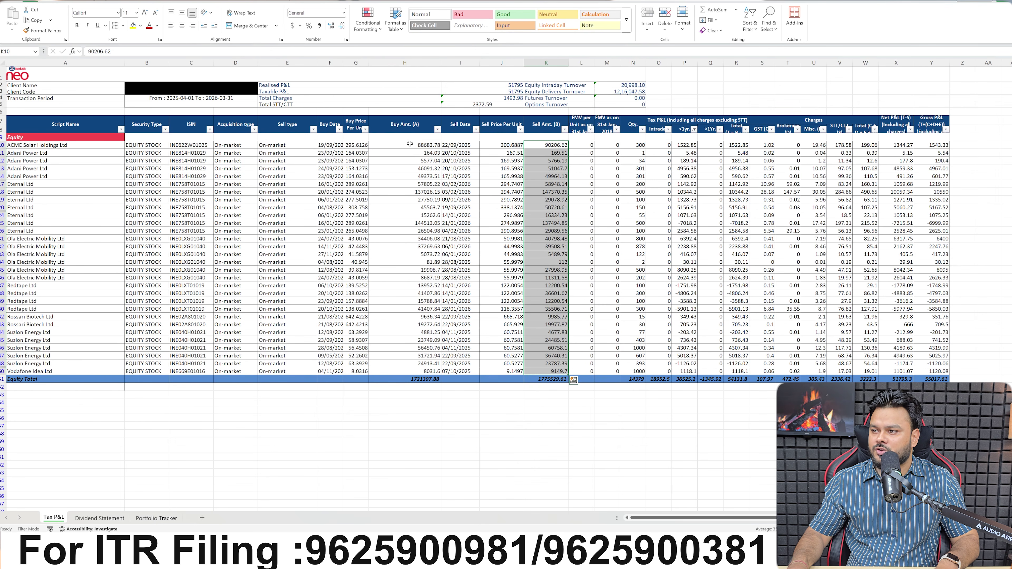
drag(404, 145, 422, 366)
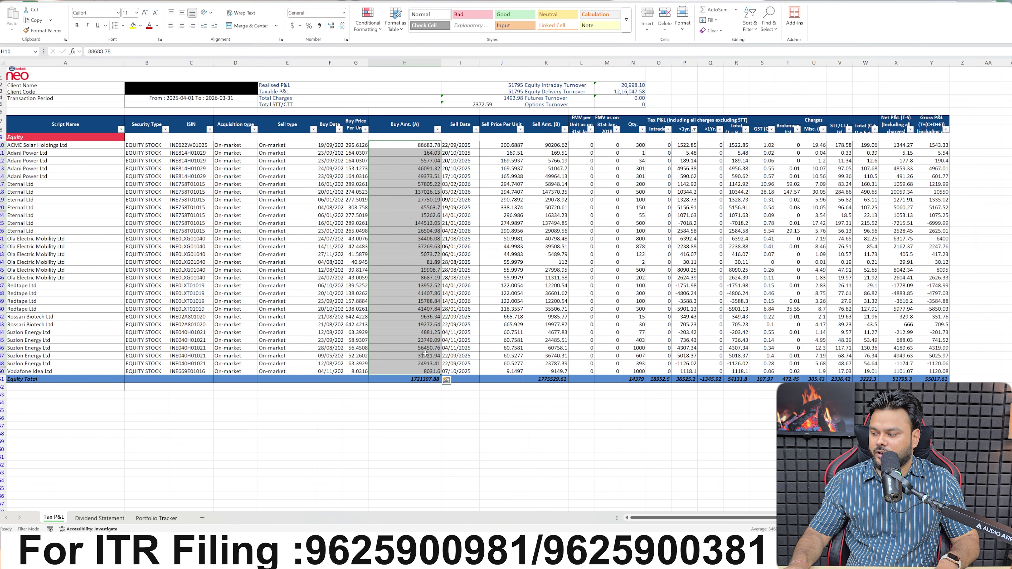
key(alt+Tab)
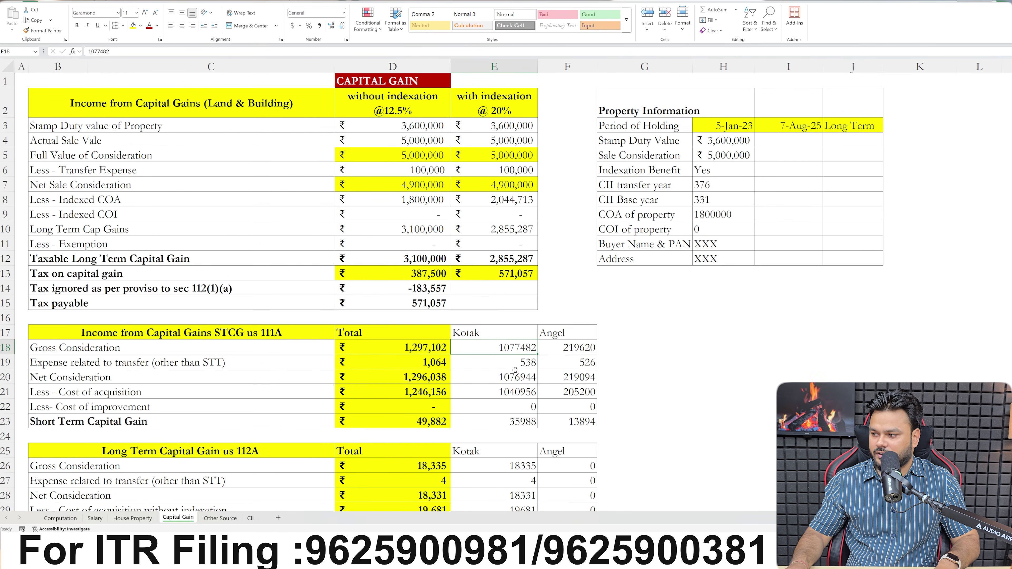
click(504, 388)
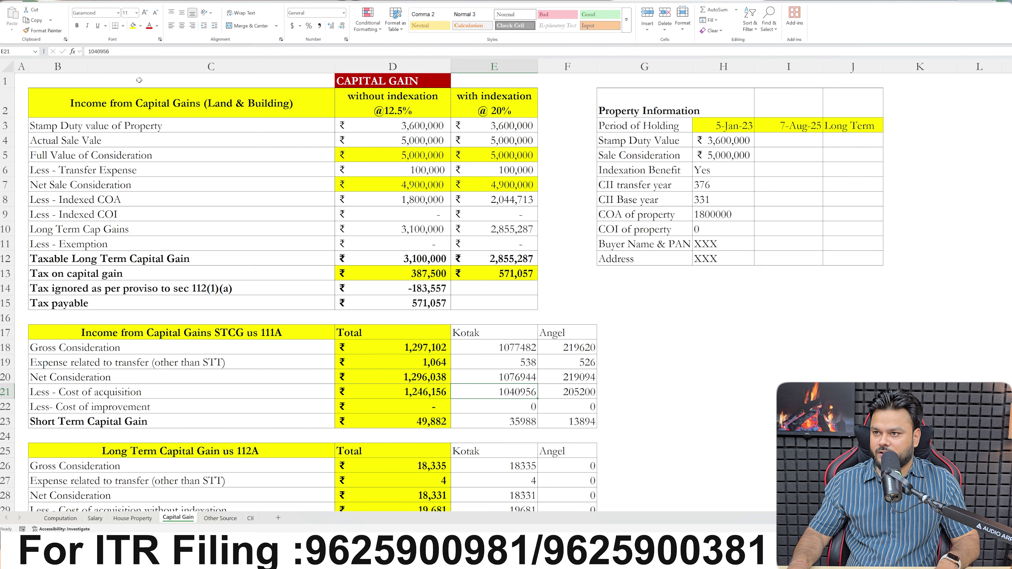
click(132, 26)
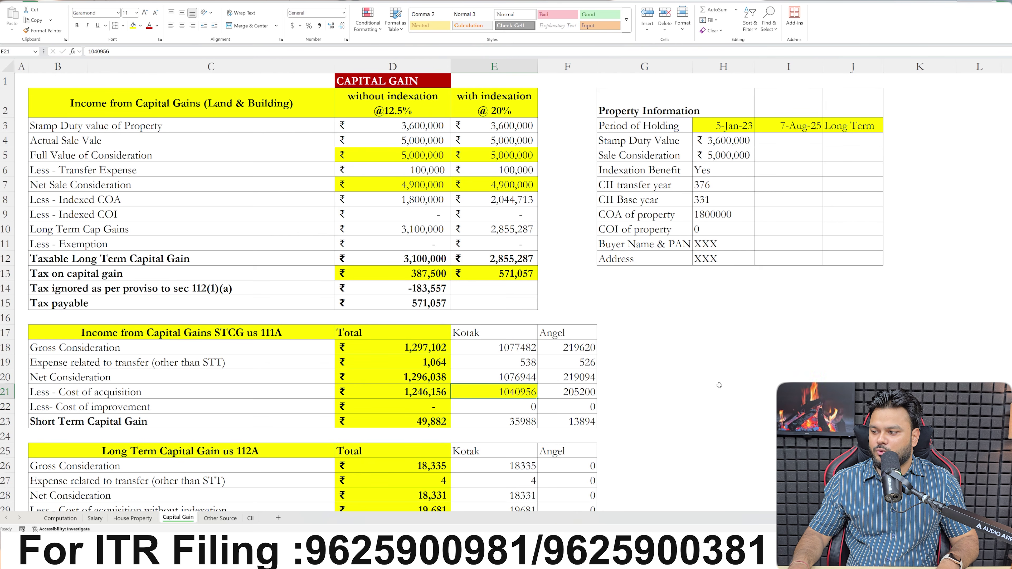
- Total the filtered GST, brokerage and miscellaneous charges excluding STT, and highlight Kotak's STCG transfer expense in yellow
key(alt+Tab)
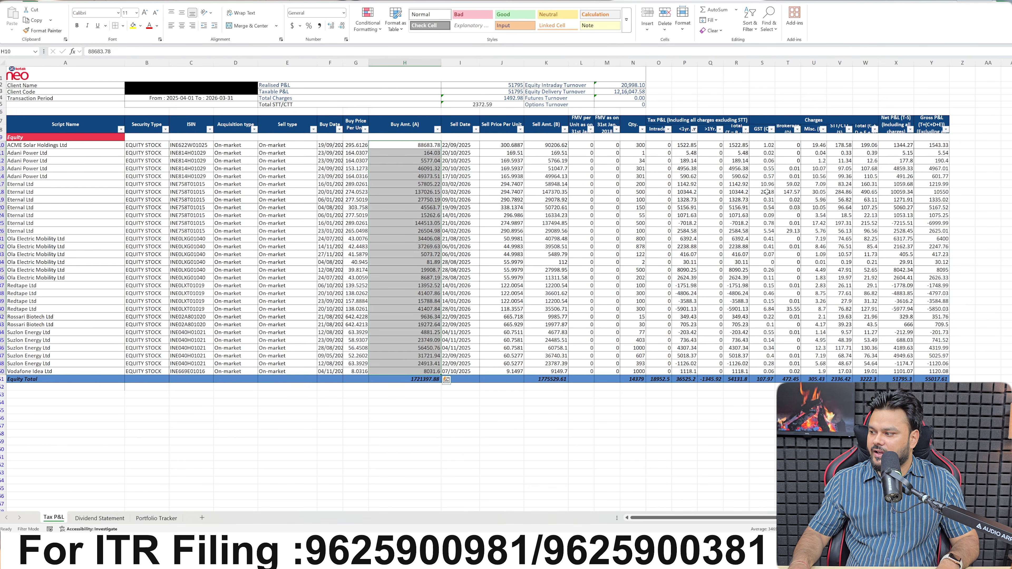
drag(762, 147, 821, 371)
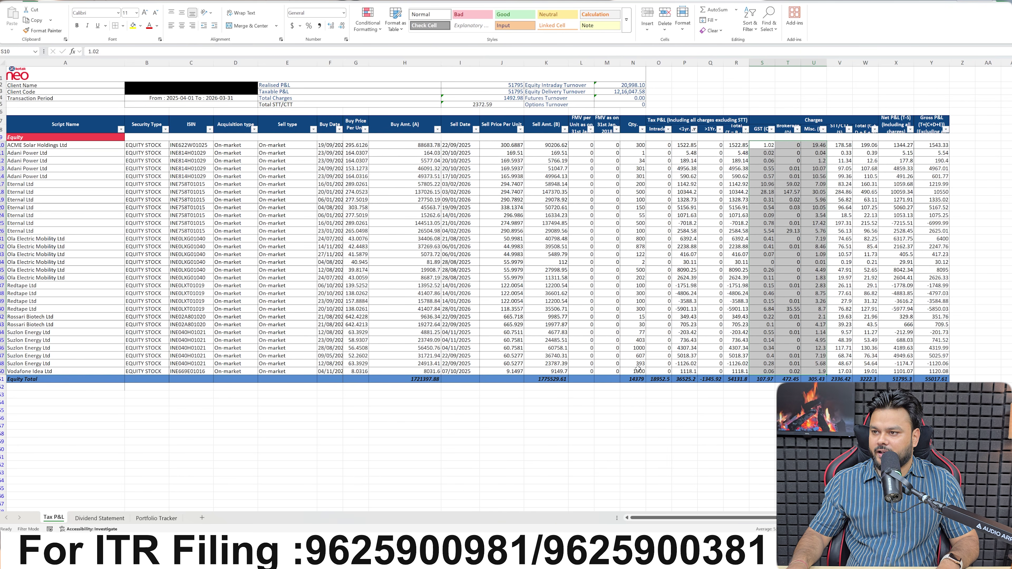
key(alt+Tab)
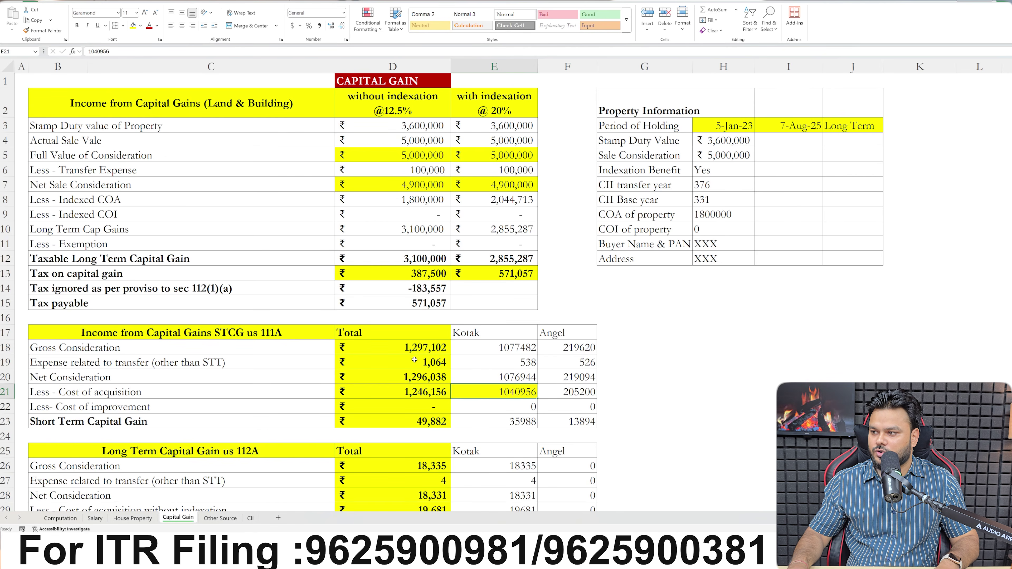
click(466, 361)
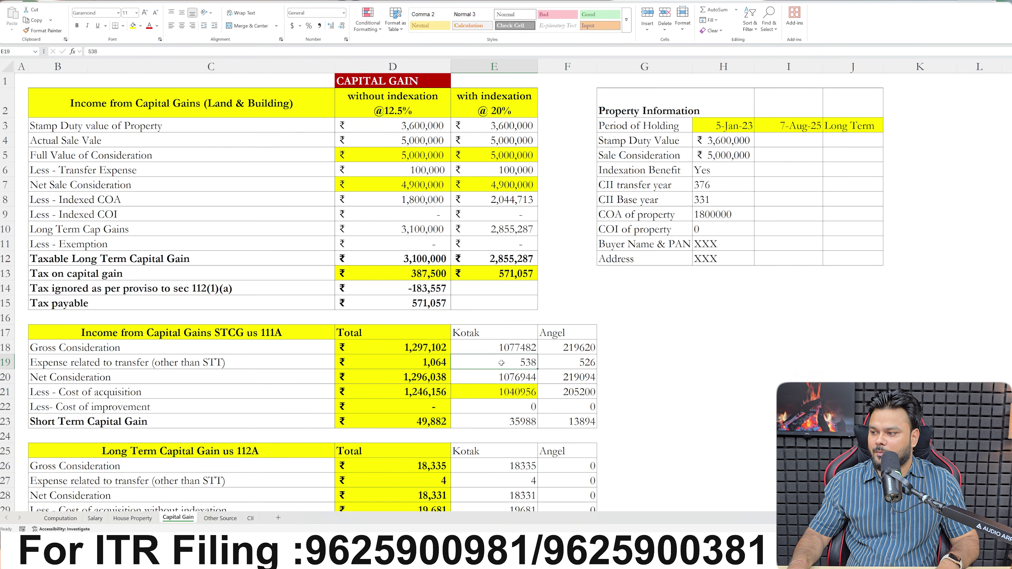
click(133, 26)
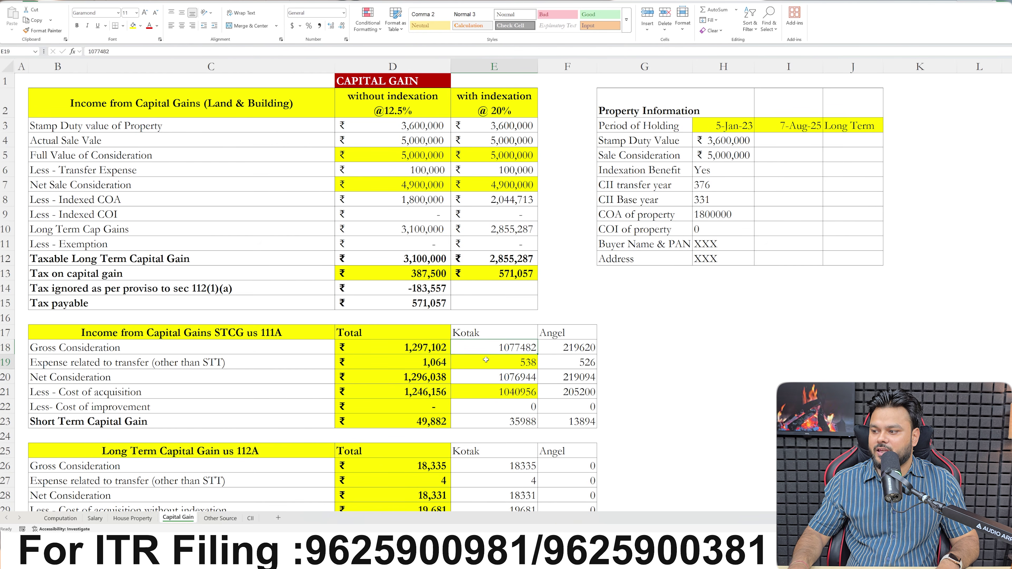
- Trace Kotak's short-term capital gain through its gross consideration, net consideration and cost of acquisition
click(494, 378)
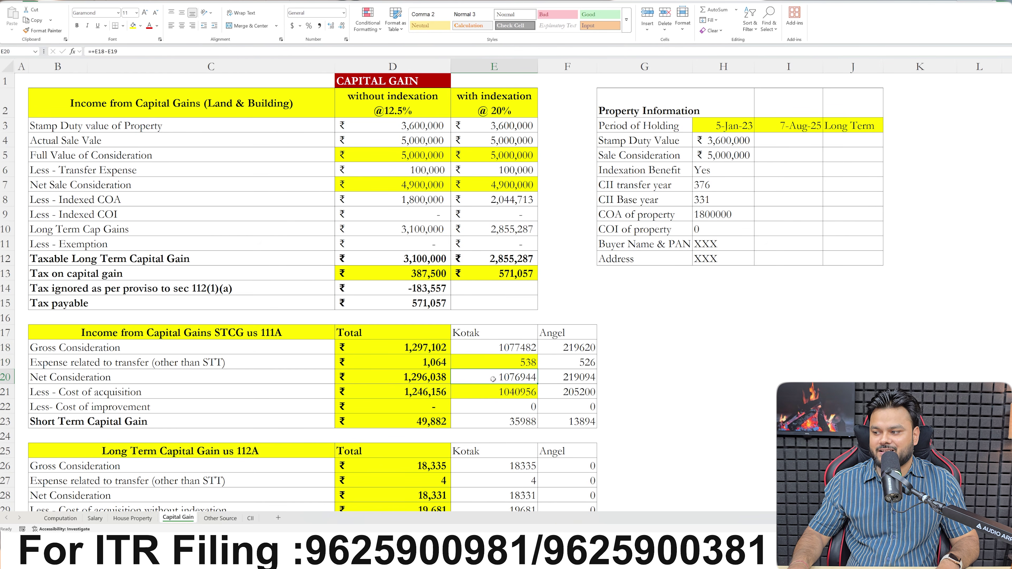
click(488, 389)
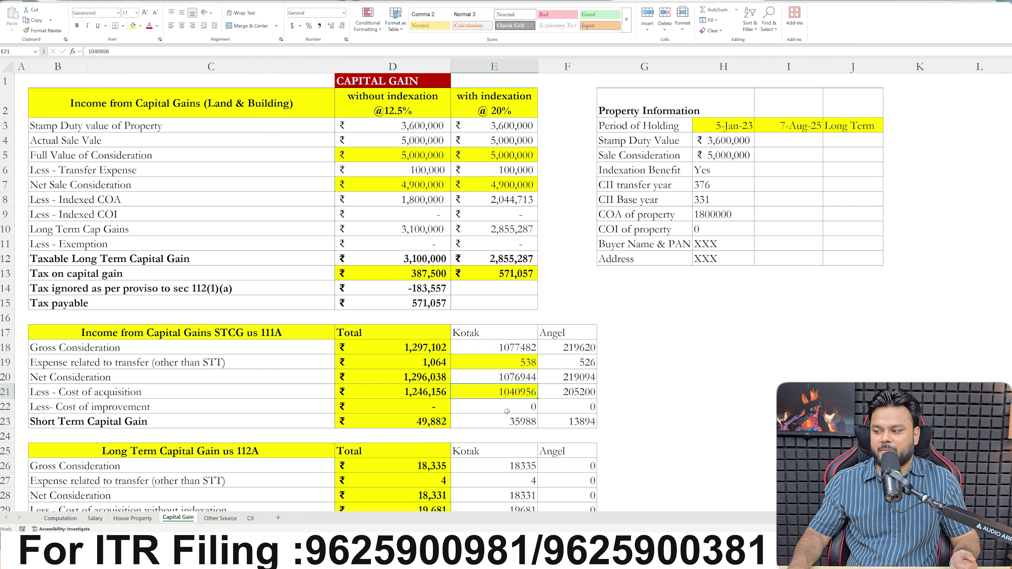
click(499, 340)
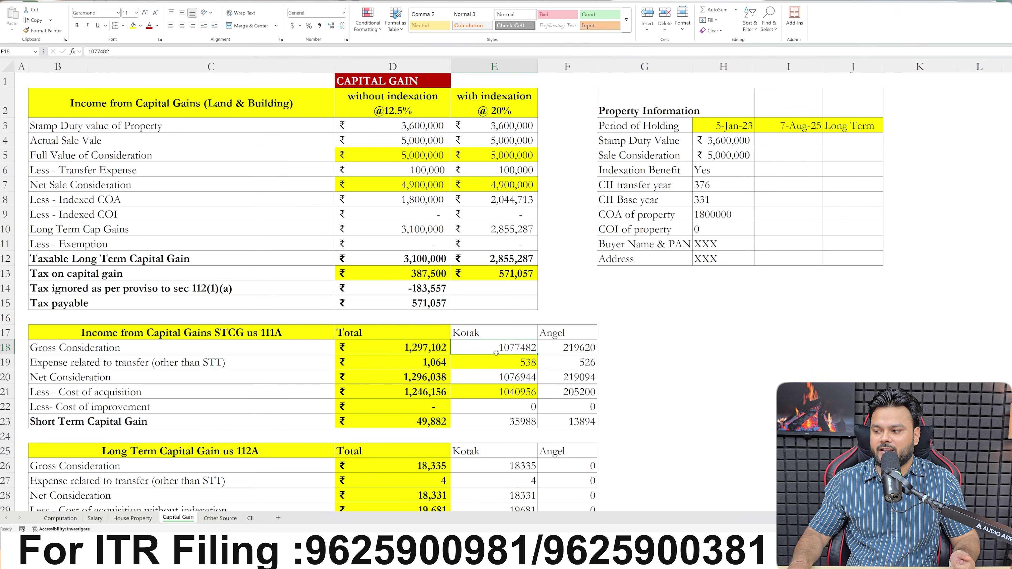
click(503, 422)
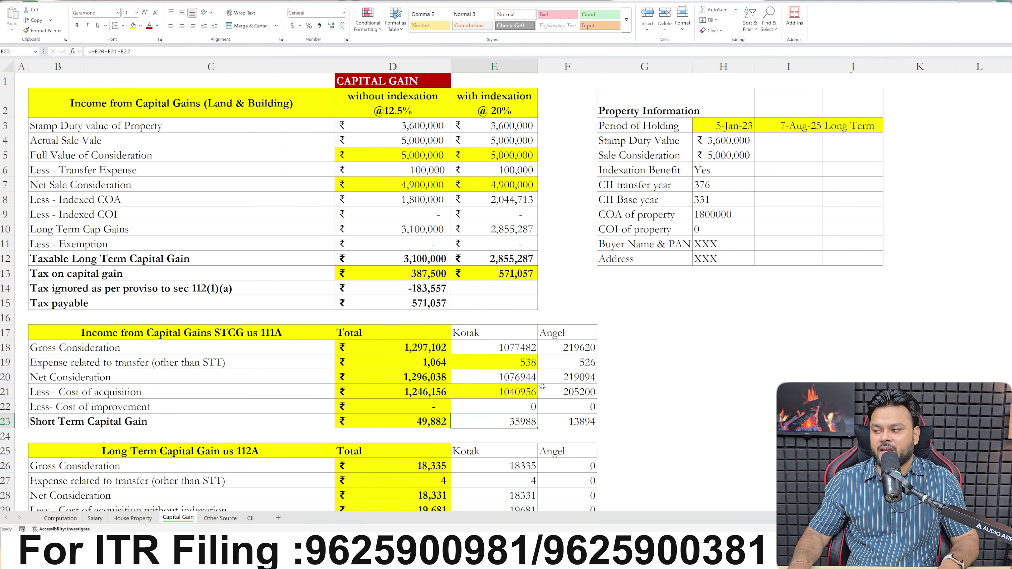
- Switch from the Angel column to the ANGEL workbook, and examine its charges summary, intraday and short-term P&L, and realised trades
click(559, 333)
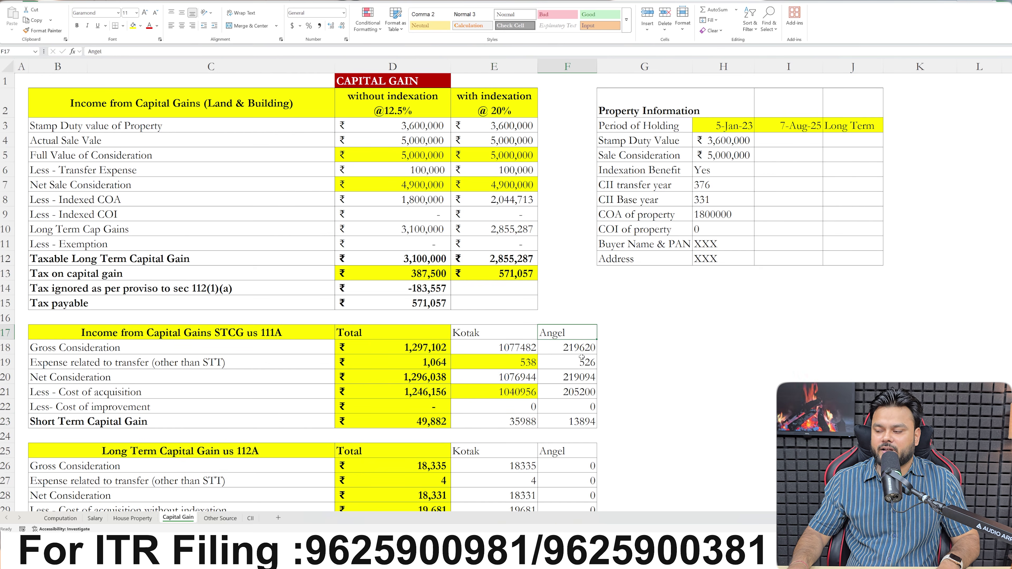
key(alt+Tab)
key(alt+Tab)
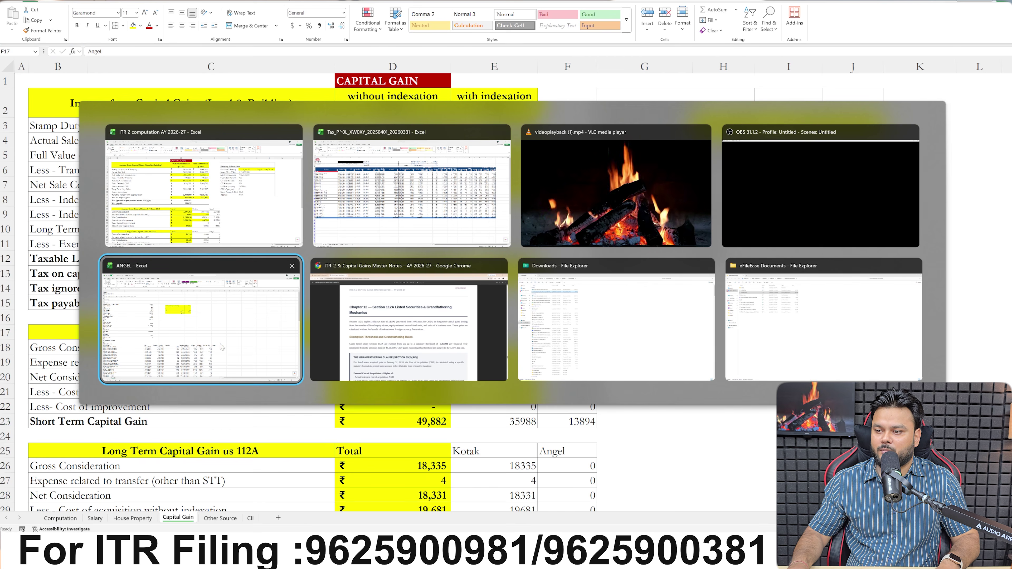
key(alt+Tab)
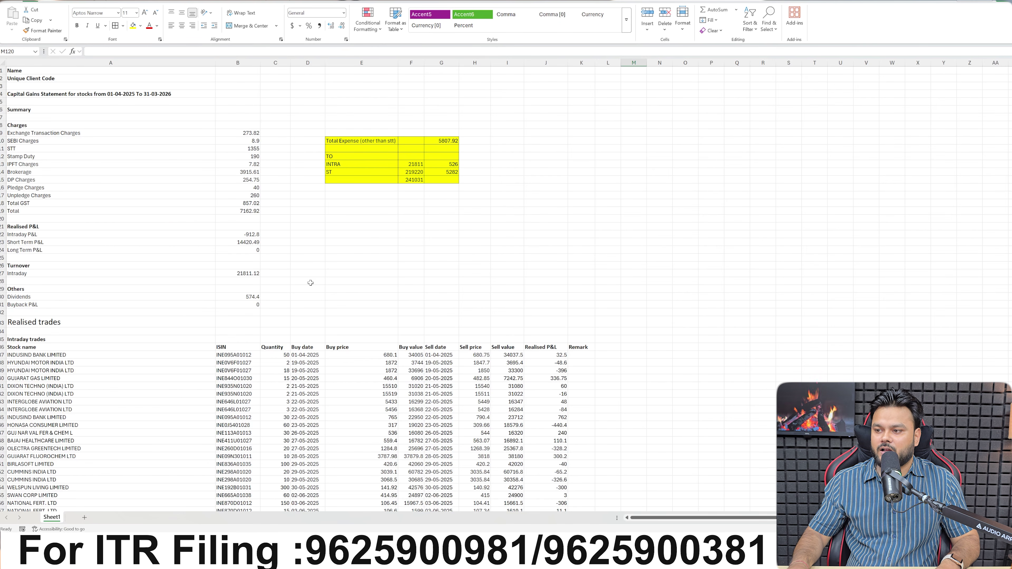
scroll(310, 283, down, 3)
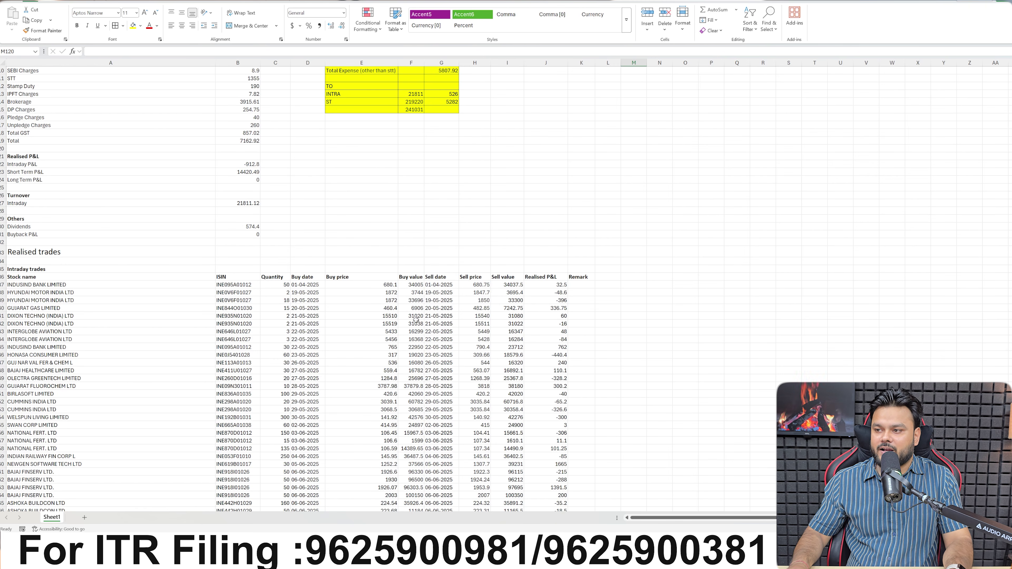
scroll(415, 320, up, 2)
click(224, 211)
click(236, 219)
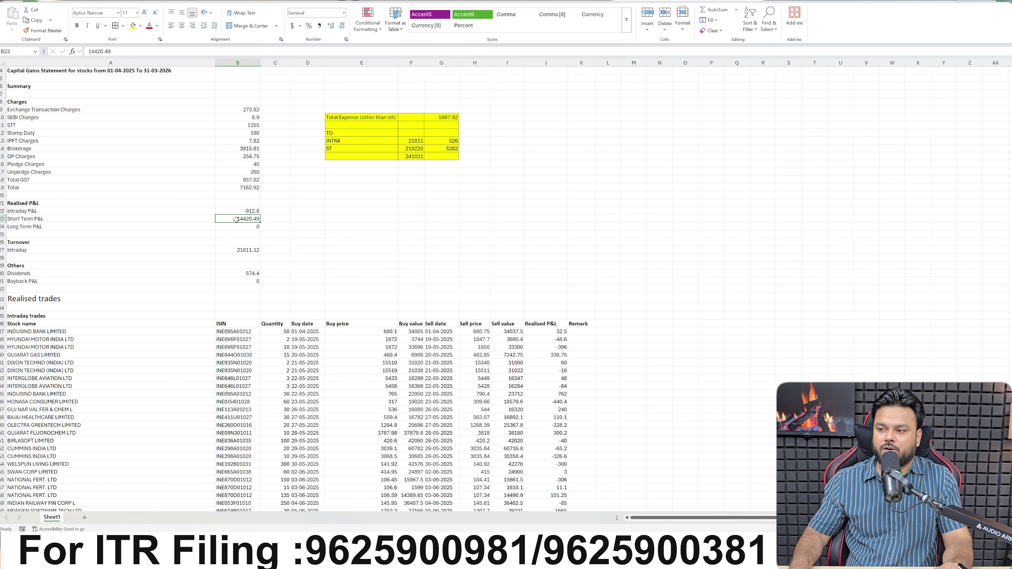
click(319, 216)
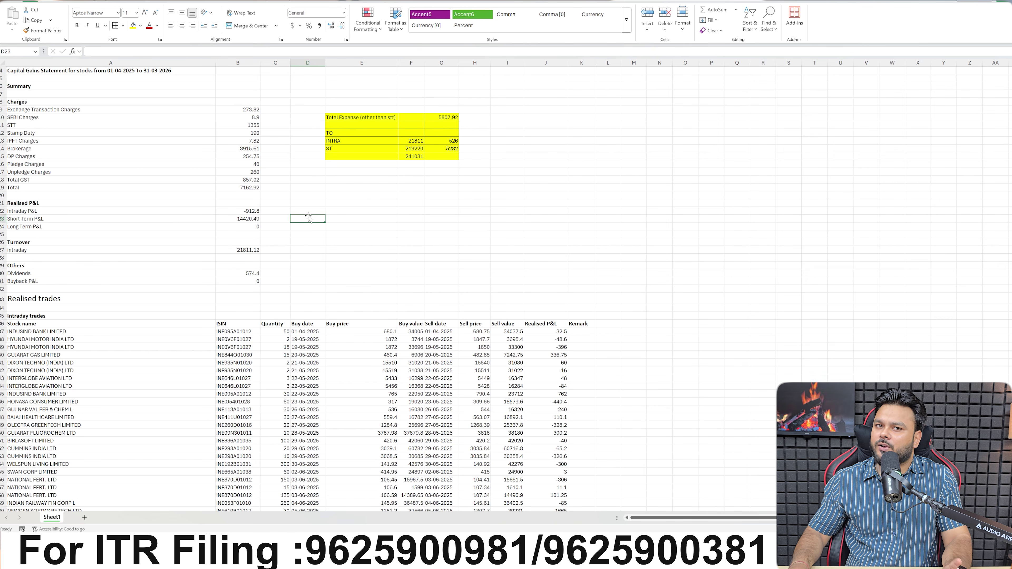
- Start an ABS formula in cell L37 beside the first intraday trade, using +abs(
click(539, 331)
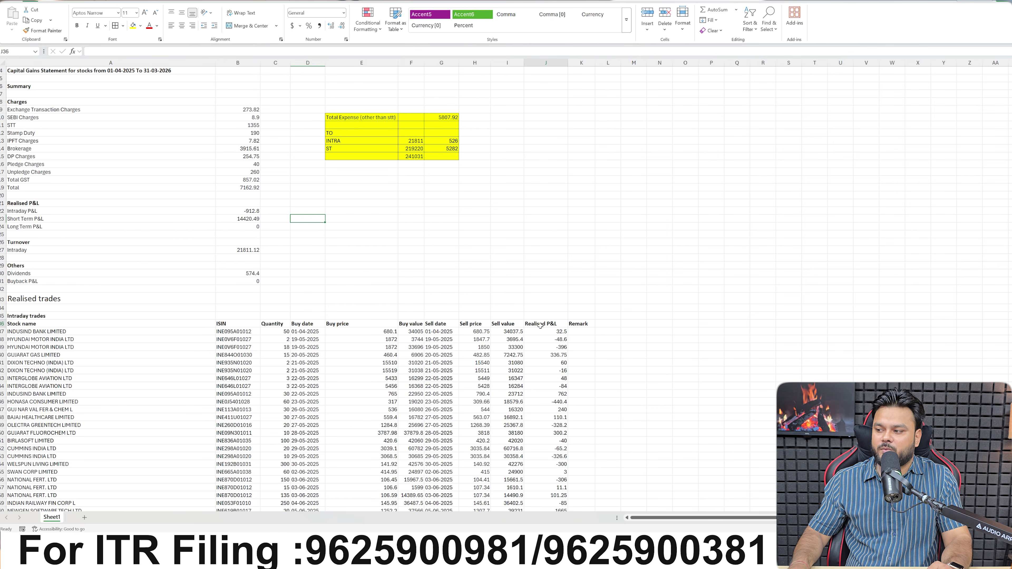
click(602, 330)
text(+abs()
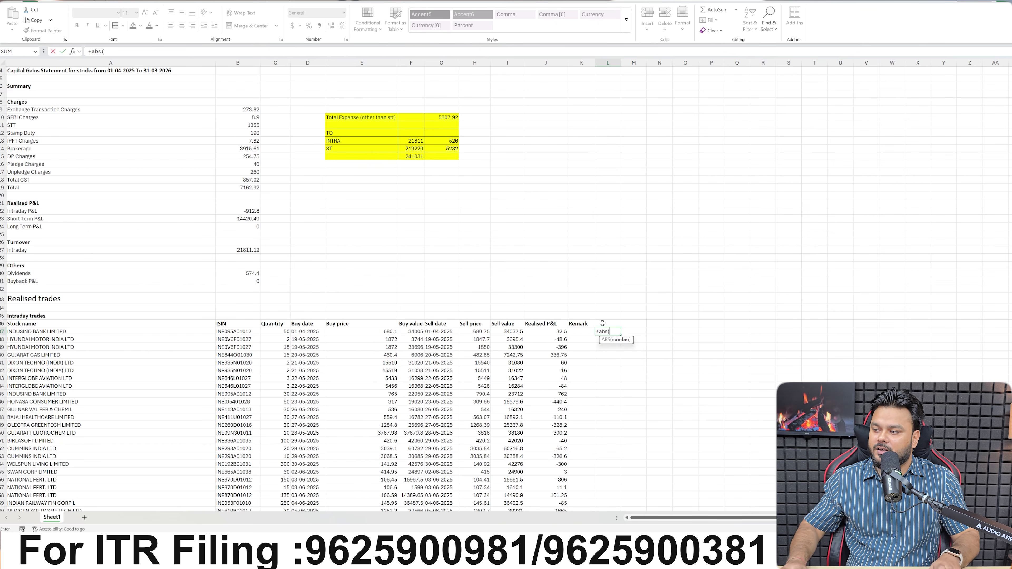
- Compute the absolute realised P&L of every intraday trade with ABS(J37) in L37, filled down to the last intraday row
click(535, 331)
key(Return)
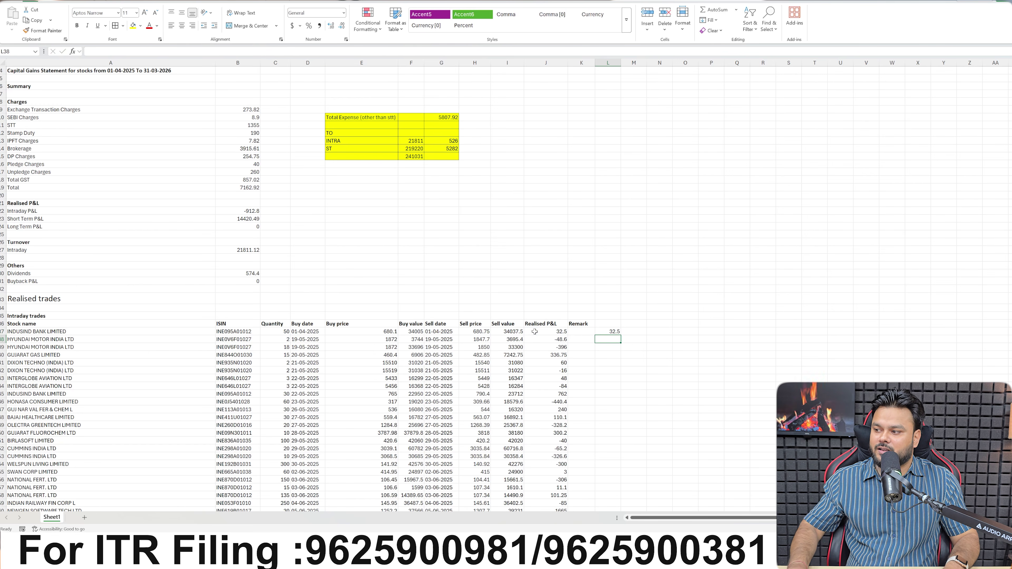
drag(608, 332, 599, 435)
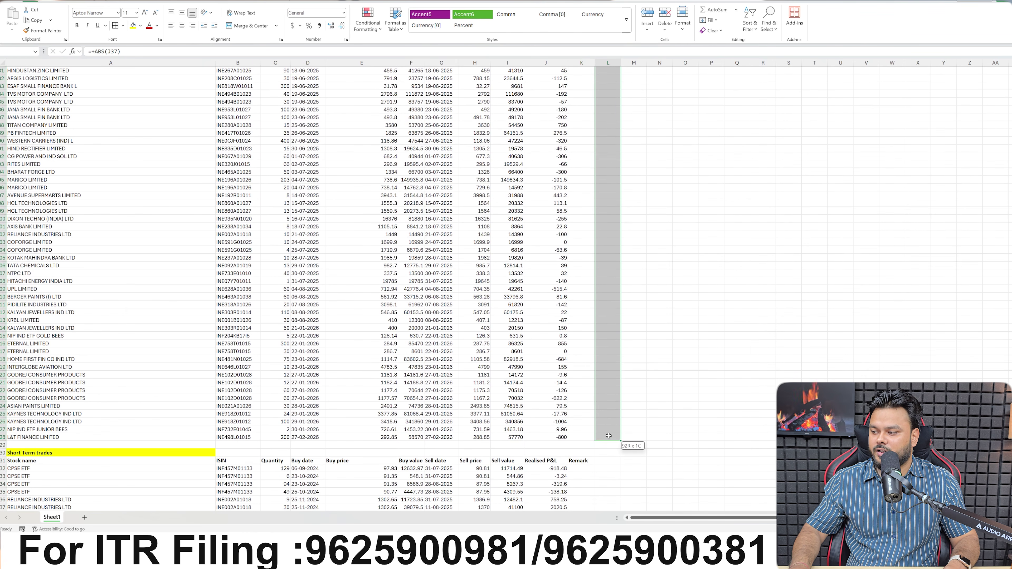
key(ctrl+d)
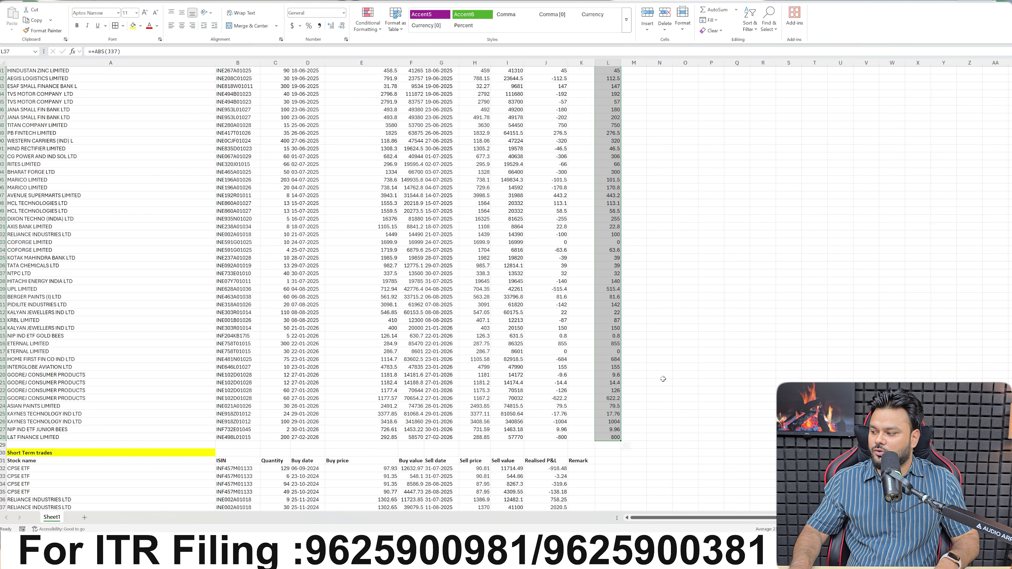
- Highlight the intraday turnover amount in cell B27 with yellow fill
scroll(667, 377, up, 20)
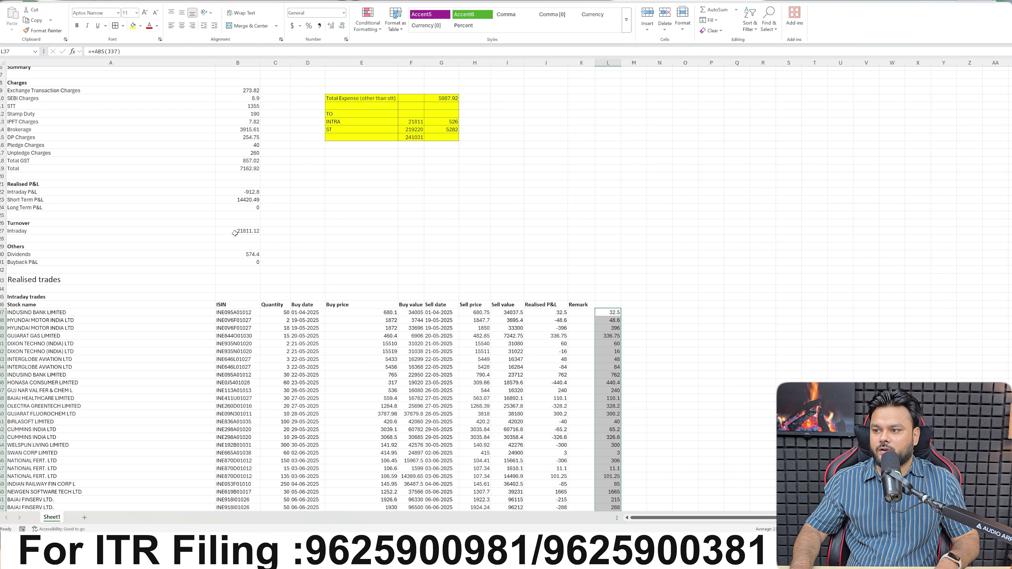
click(235, 231)
click(136, 27)
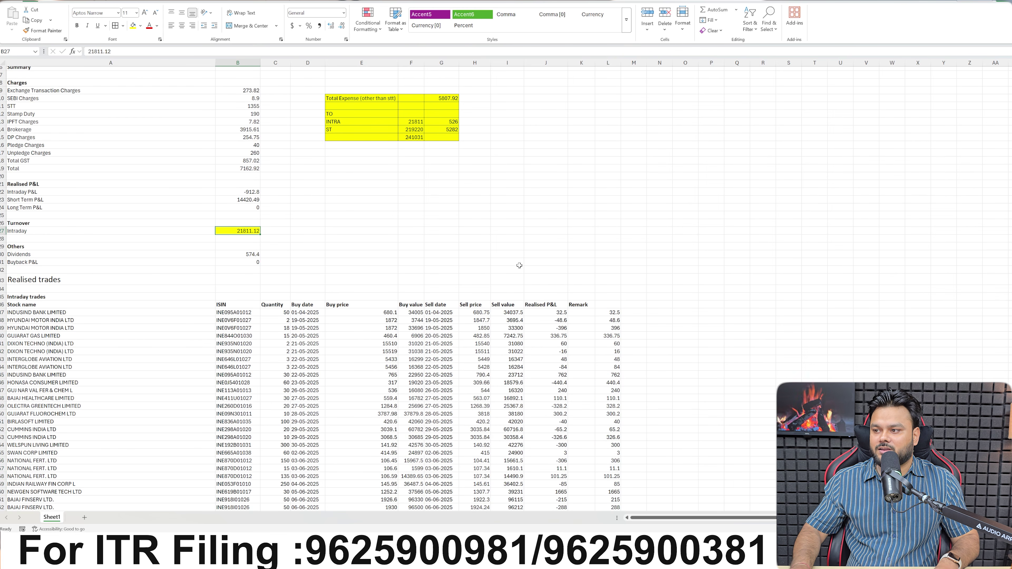
- Review the turnover and expense summary table, and fill the STT charge amount in B11 with red
scroll(530, 246, up, 1)
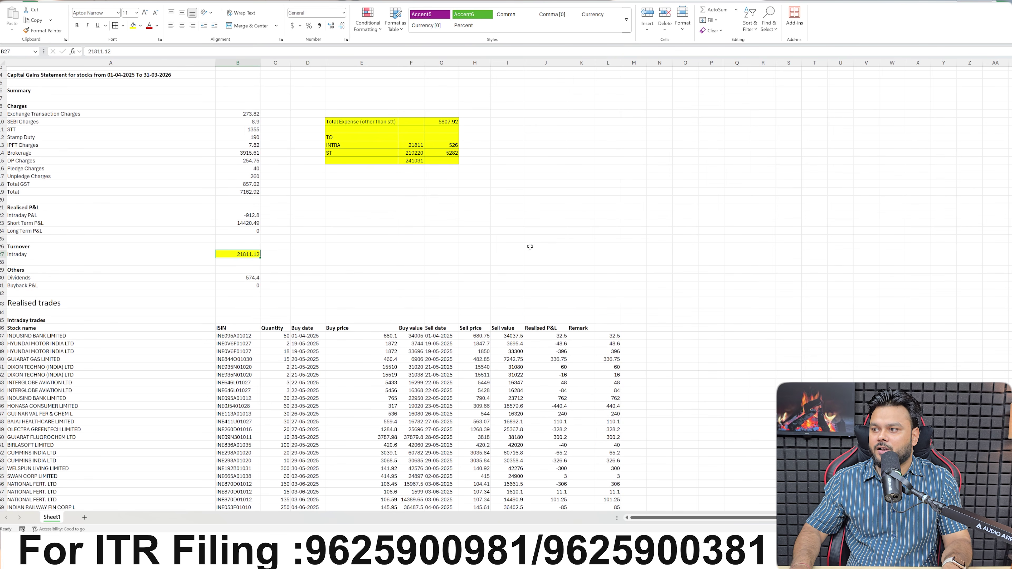
click(417, 145)
scroll(404, 153, up, 3)
key(Down)
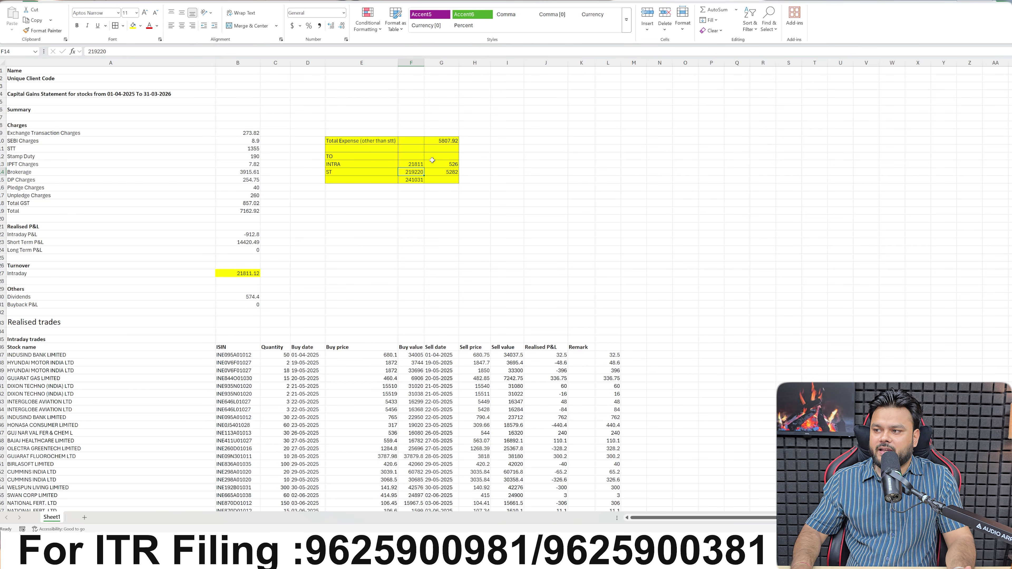
click(372, 139)
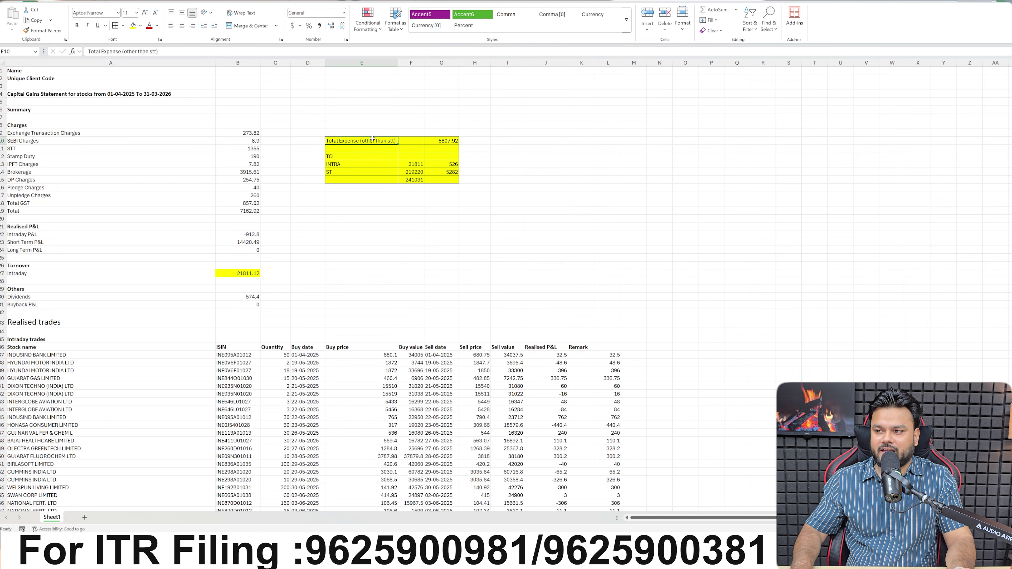
click(241, 150)
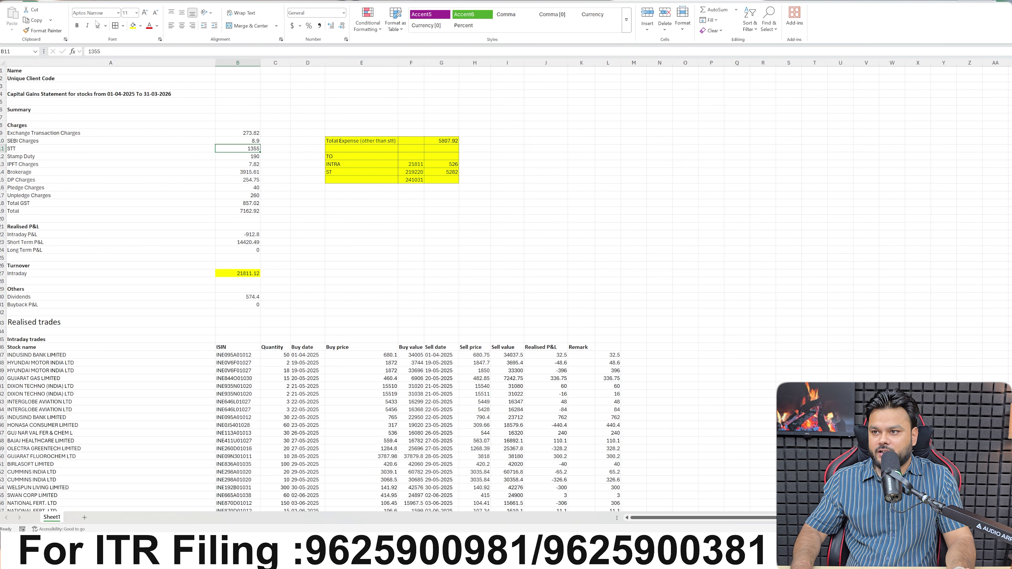
click(140, 26)
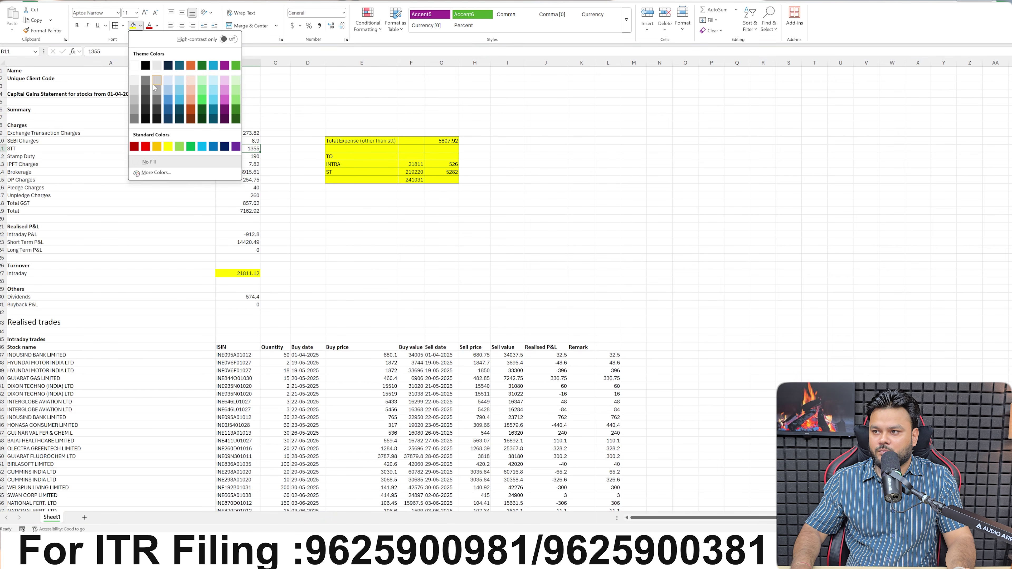
click(147, 147)
click(281, 198)
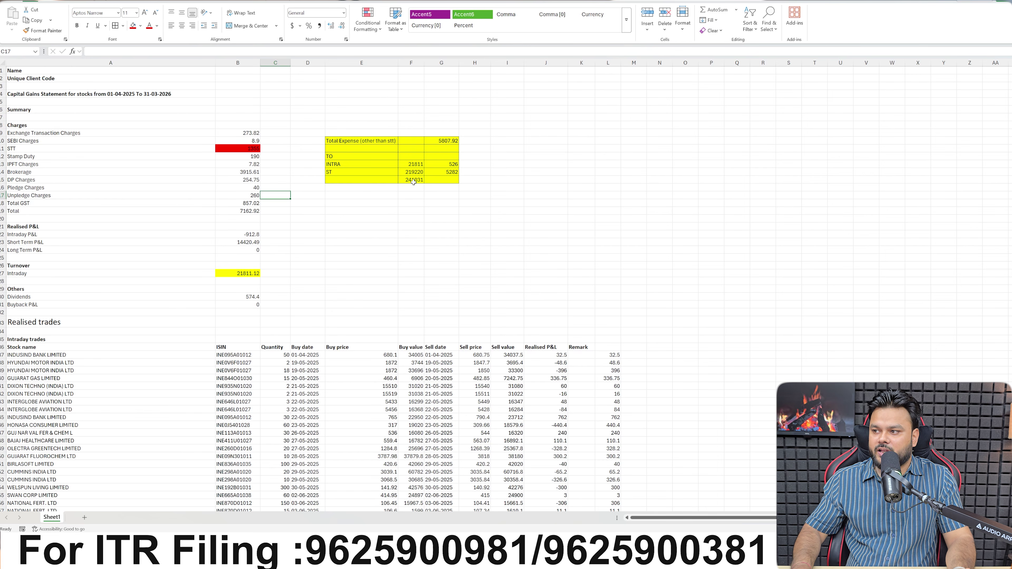
- Check the expense allocation formulas, and enter 5282 as Angel's STCG 111A transfer expense in the tax computation workbook's Capital Gain sheet
click(442, 140)
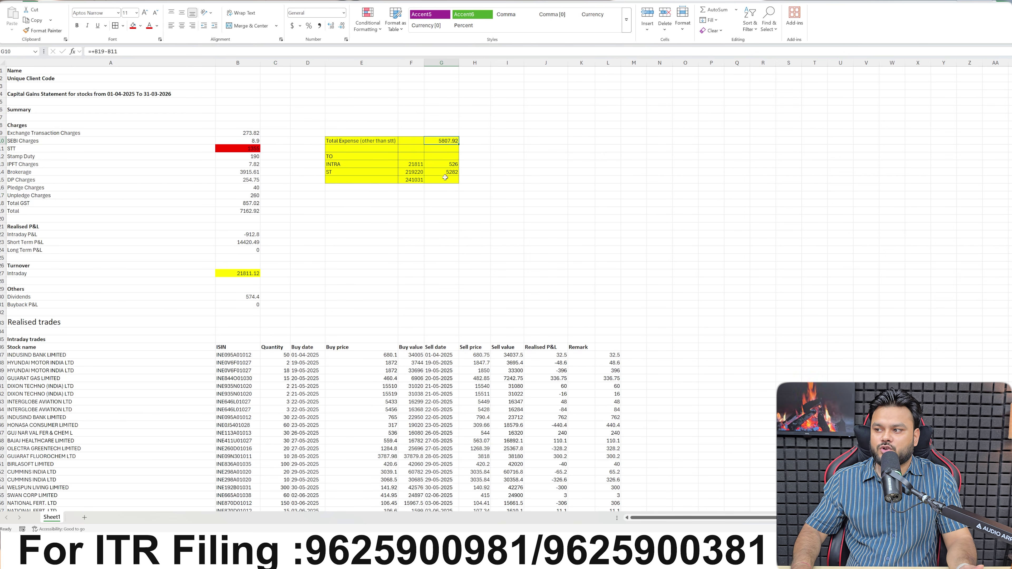
click(447, 165)
click(446, 172)
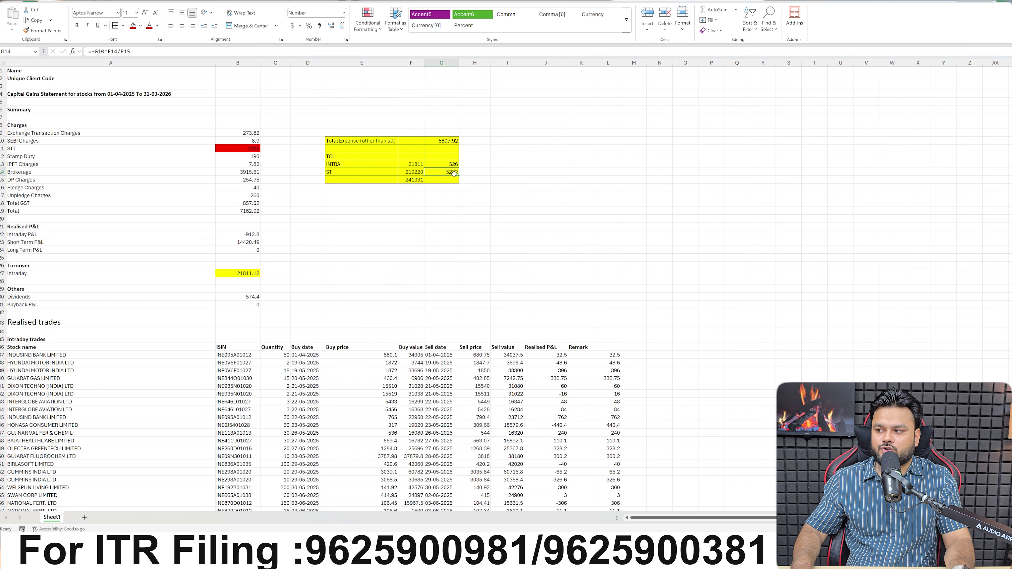
key(alt+Tab)
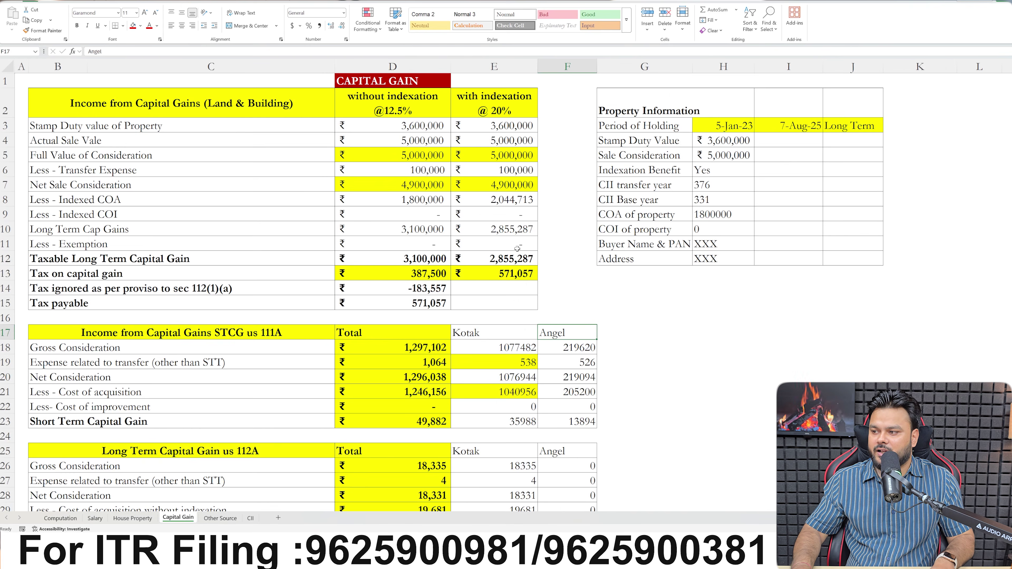
text(5282)
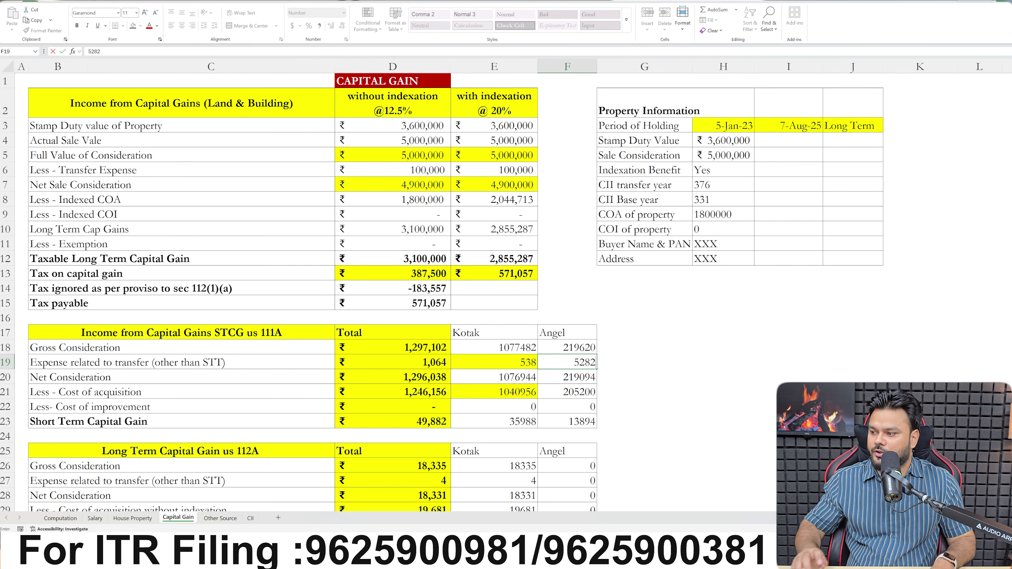
click(647, 380)
- Examine the Kotak, Angel and total figures in the Long Term Capital Gain us 112A table
scroll(646, 381, down, 1)
click(330, 408)
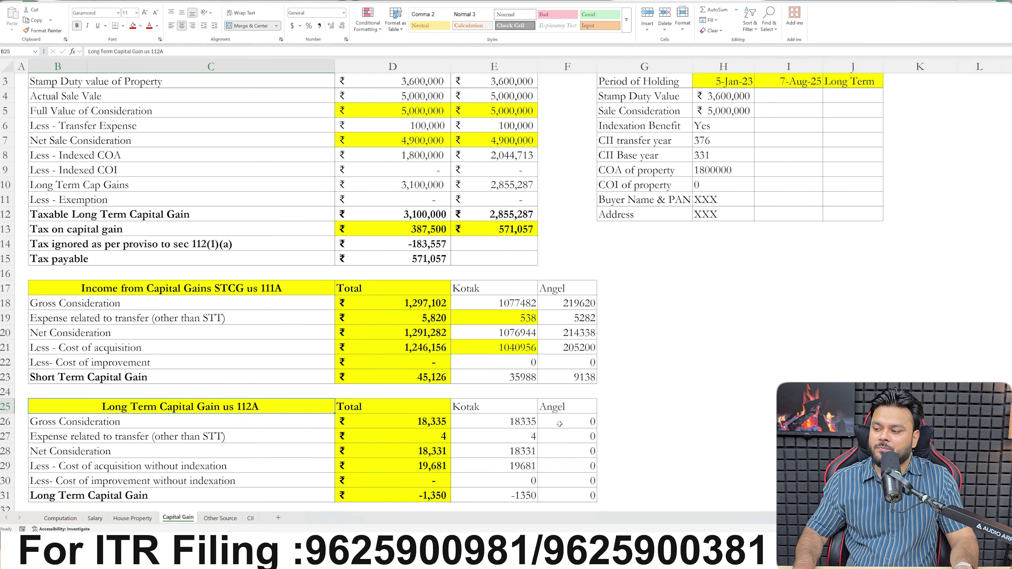
scroll(560, 422, down, 1)
scroll(560, 421, up, 1)
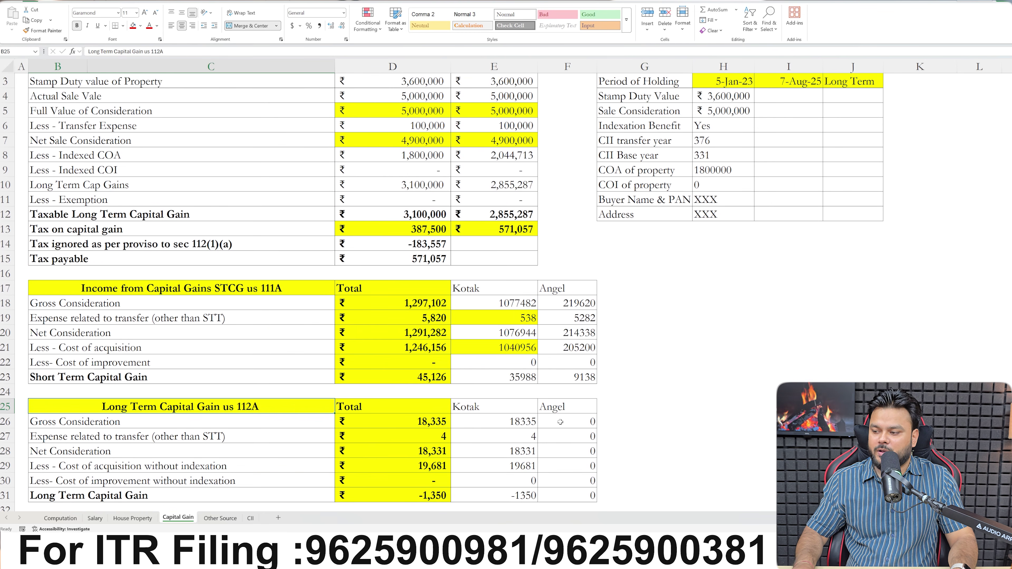
scroll(561, 421, down, 1)
drag(575, 375, 574, 450)
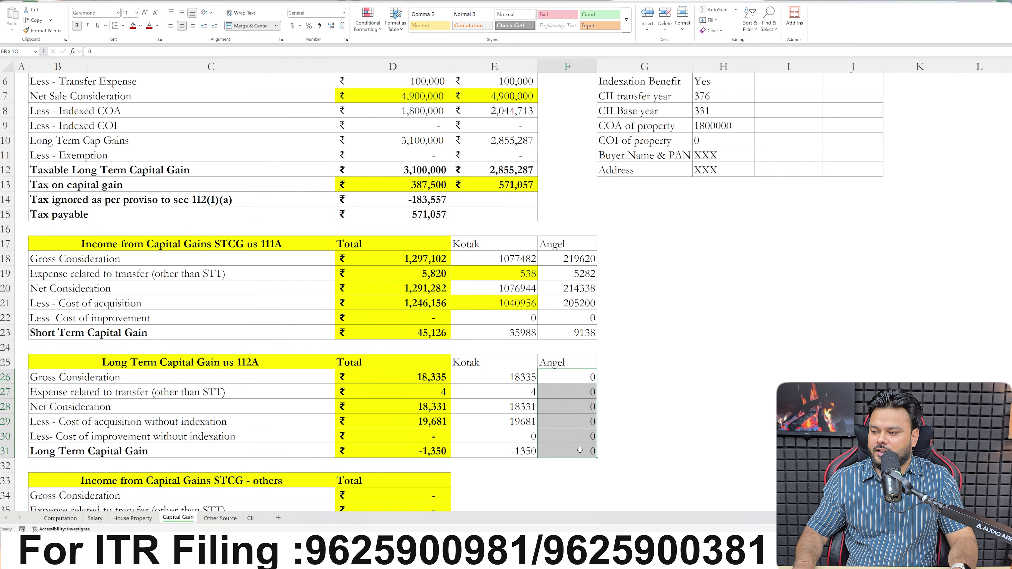
drag(514, 377, 513, 449)
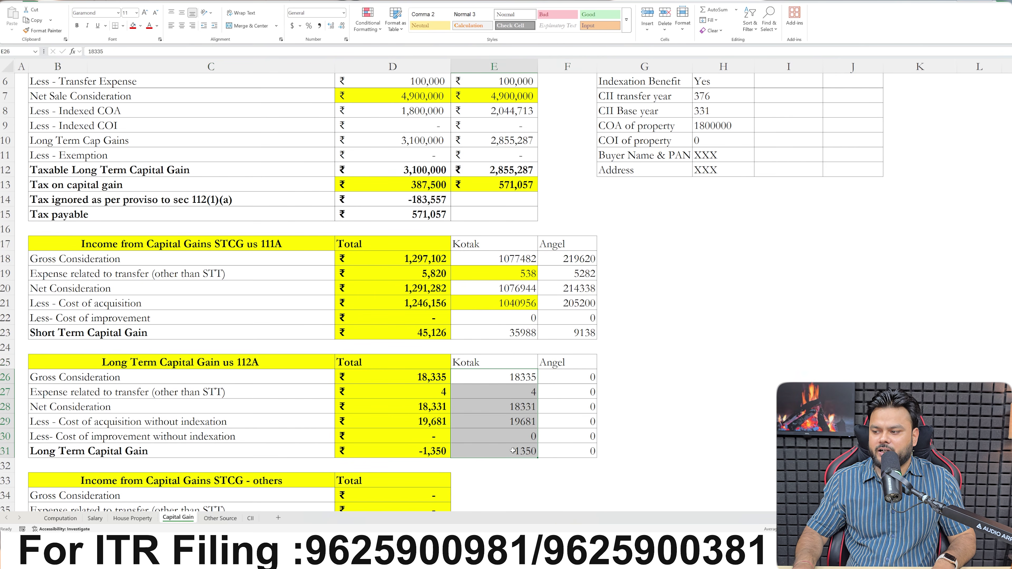
click(405, 375)
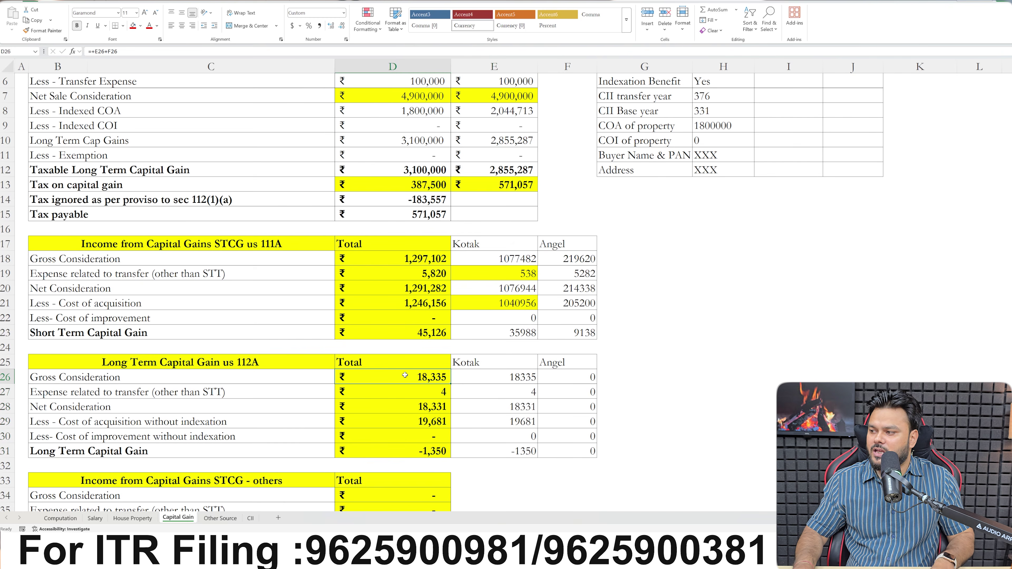
- Switch to the Kotak Tax P&L workbook and include zero values again in the <1yr column filter
key(alt+Tab)
click(673, 164)
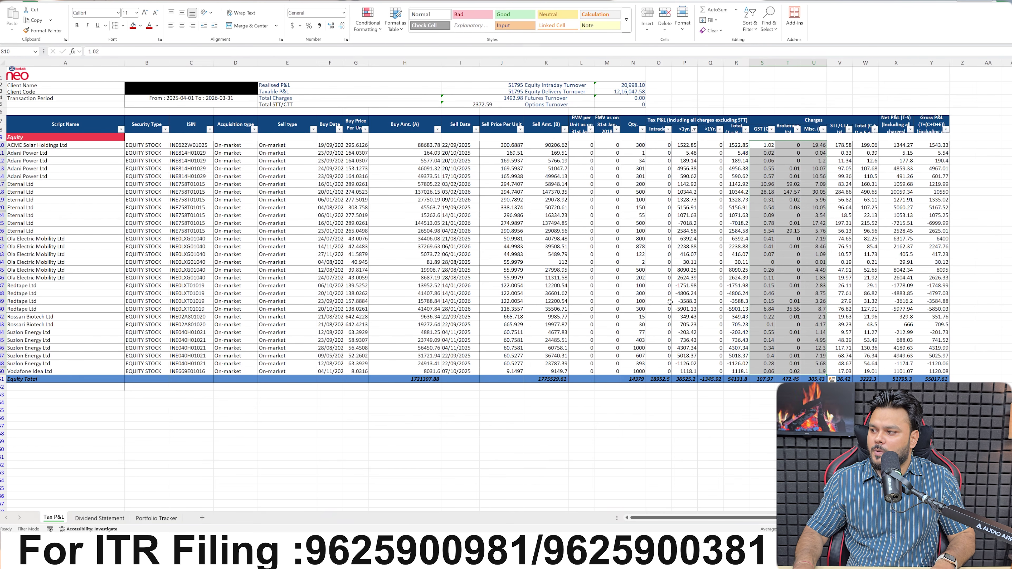
click(694, 130)
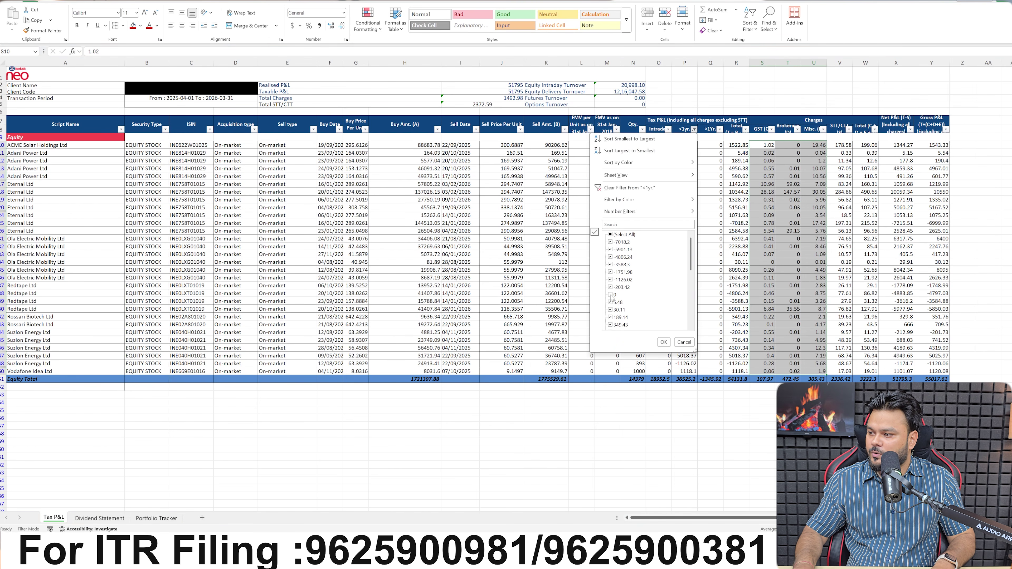
click(663, 341)
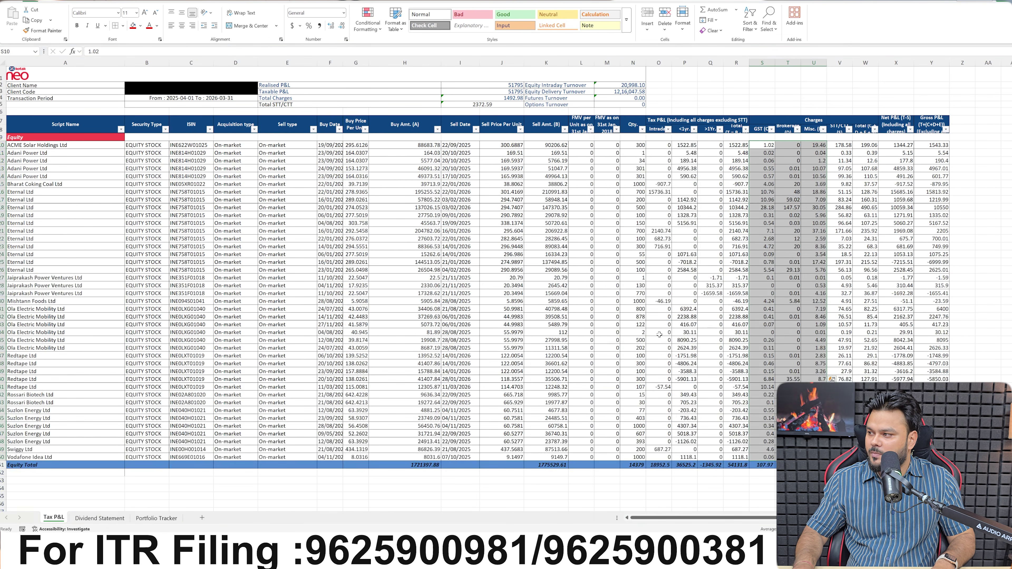
- Filter the >1yr column to exclude zero values, and select the sell amounts of the remaining long-term trades
click(720, 130)
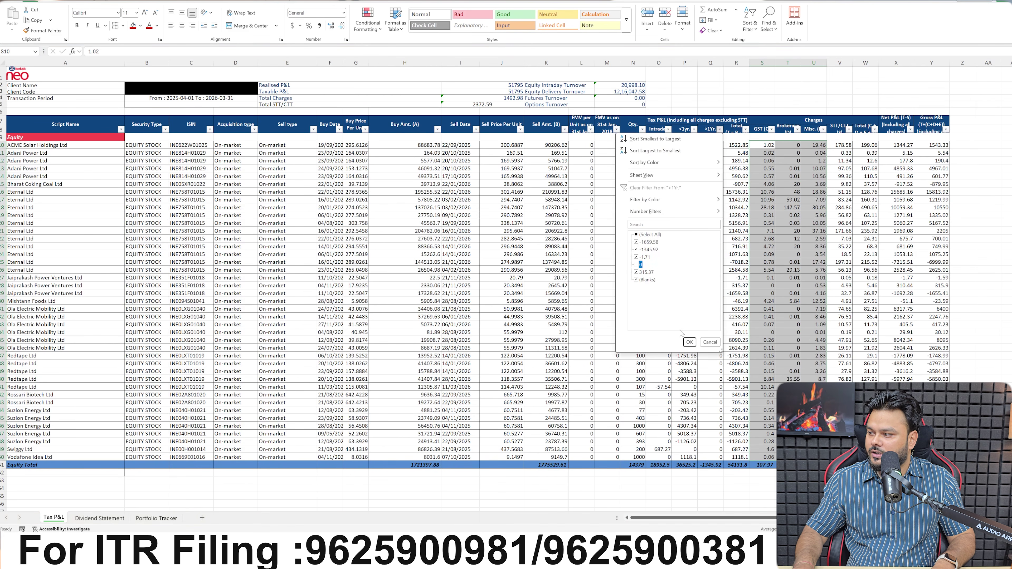
click(689, 342)
key(Left)
key(Left)
key(Left)
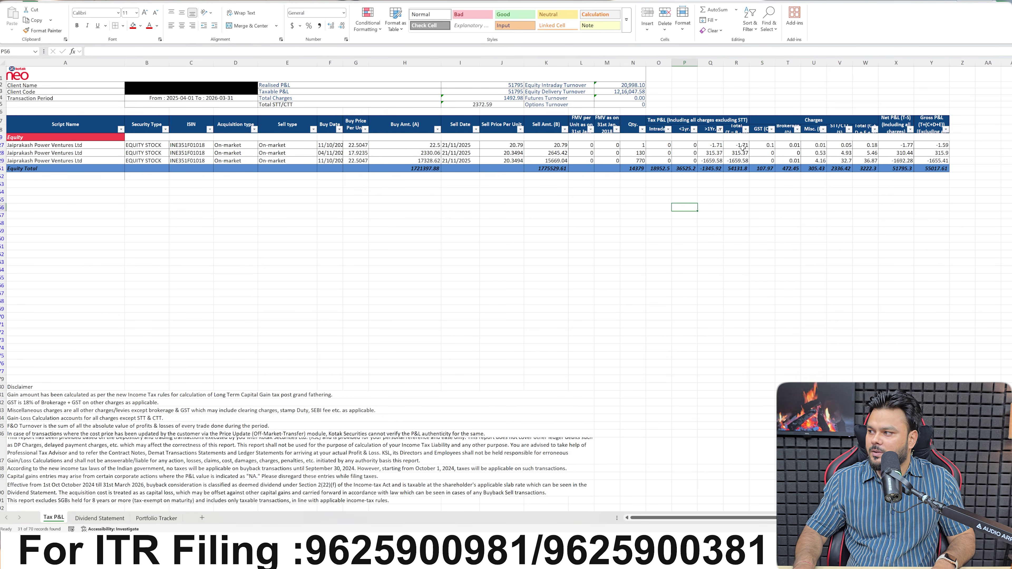
drag(564, 144, 556, 161)
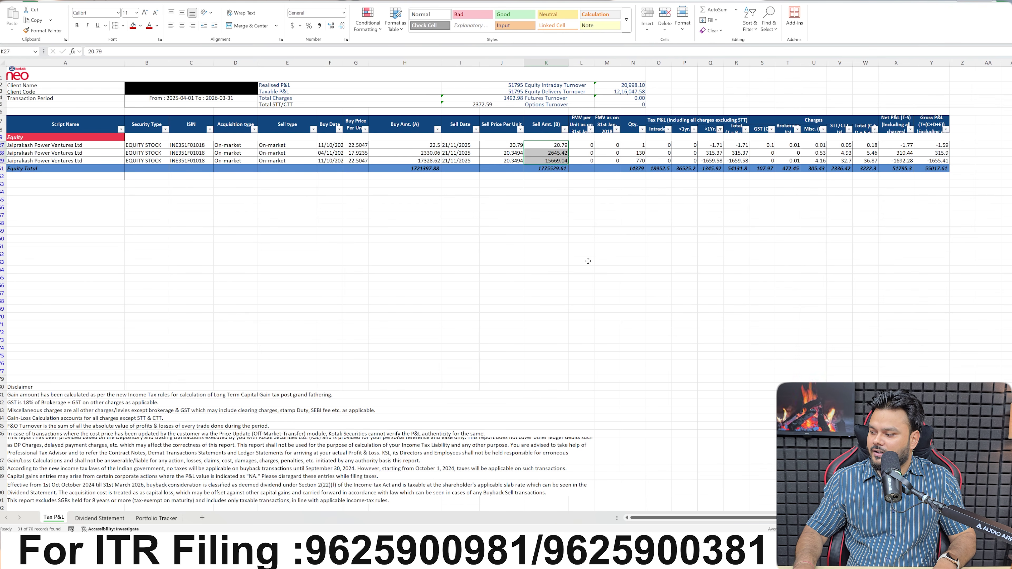
- Return to the Capital Gain sheet and check the 112A total formulas for transfer expense, cost of acquisition and long term gain
key(alt+Tab)
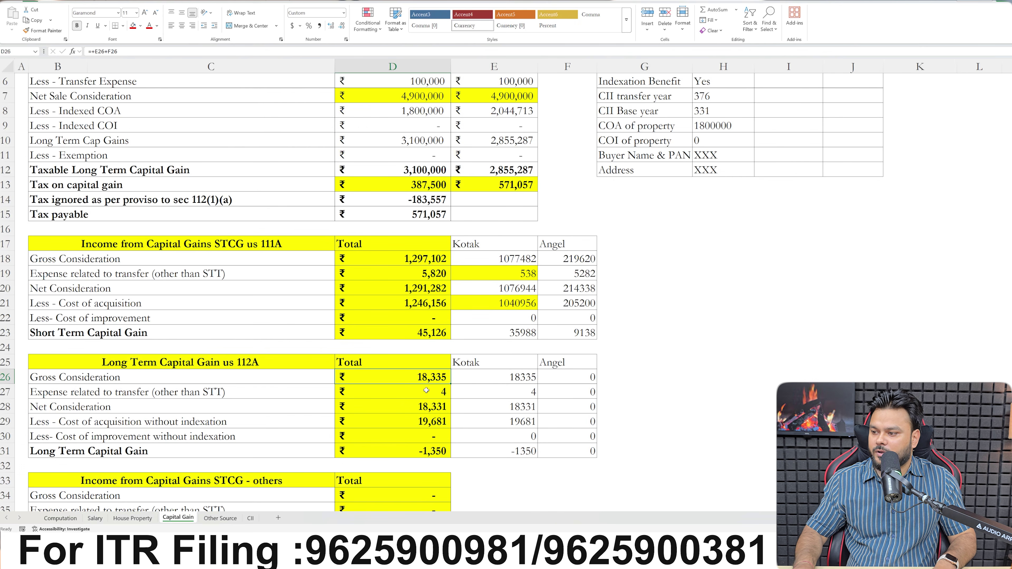
click(422, 391)
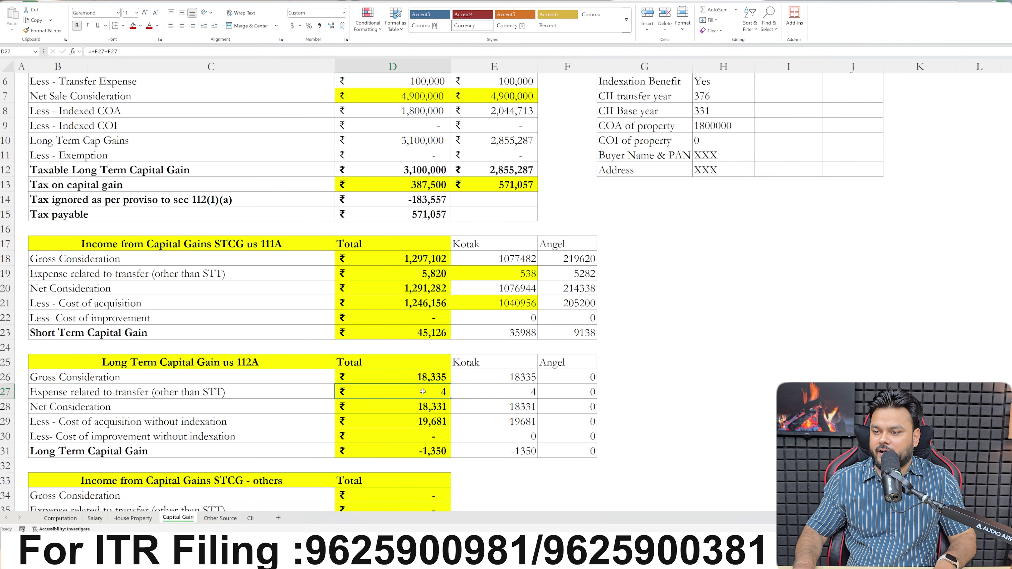
click(420, 422)
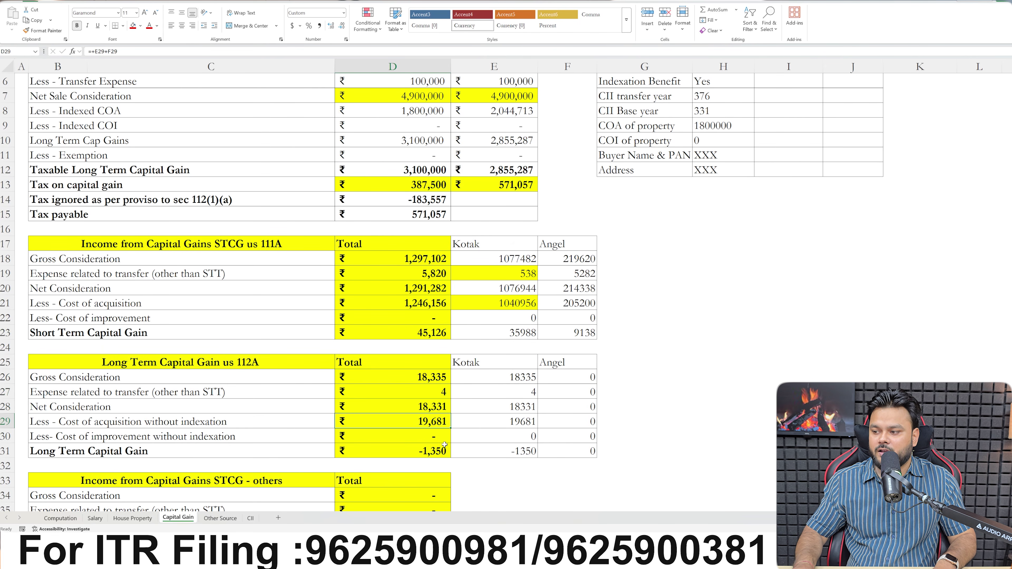
click(437, 453)
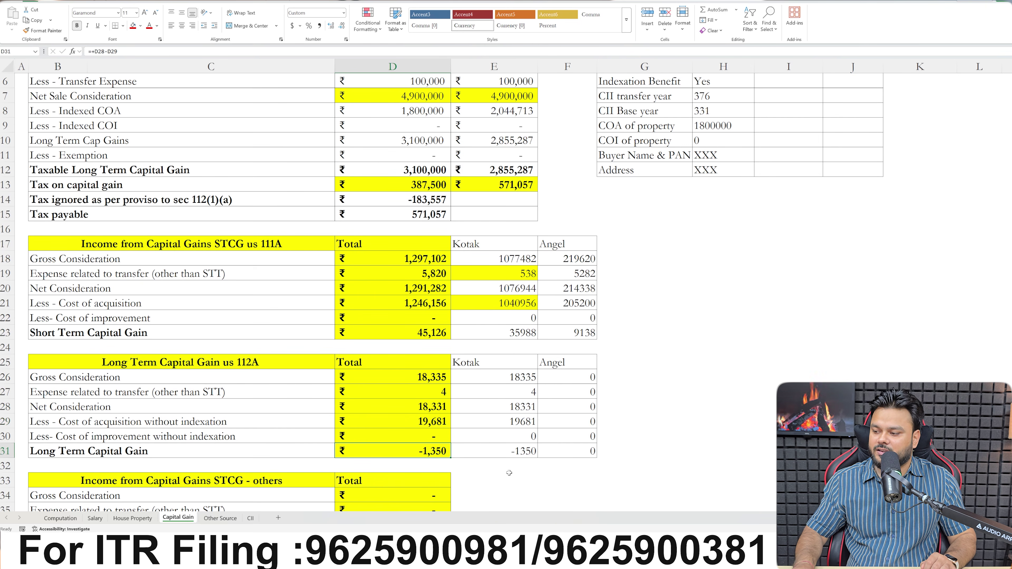
scroll(501, 445, up, 2)
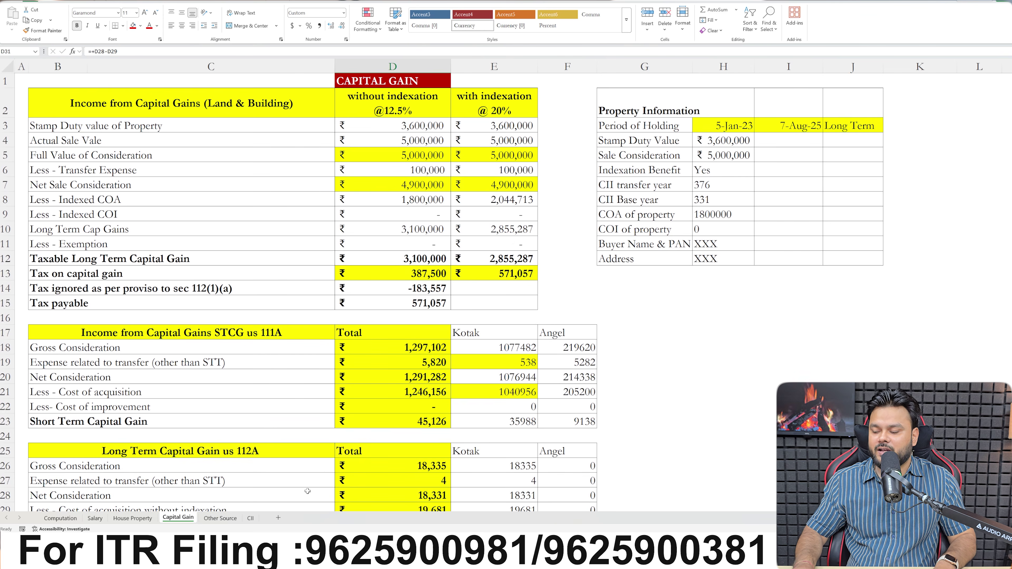
click(723, 302)
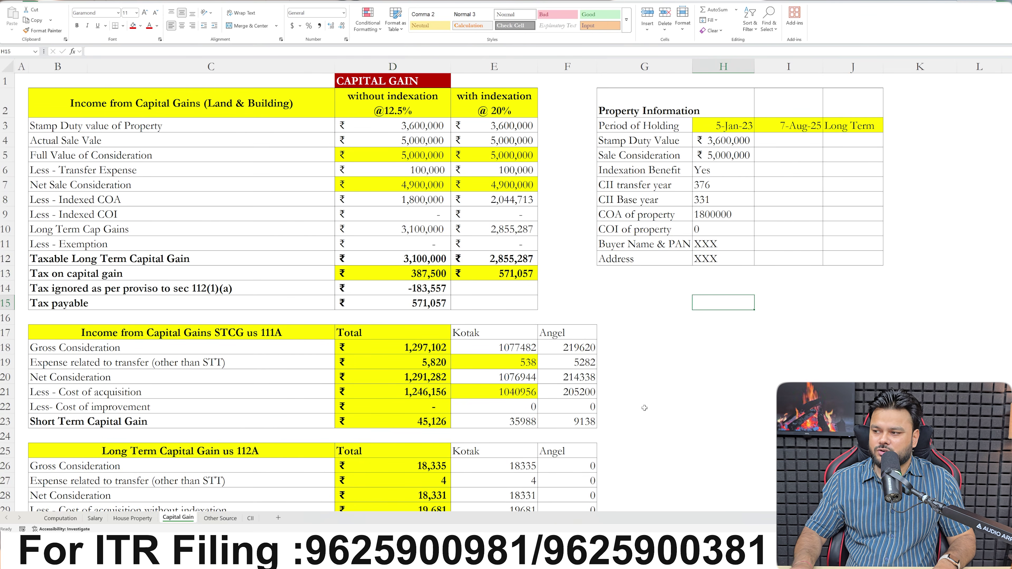
- Open the Other Source sheet and check the saving account interest and dividend entries
click(220, 517)
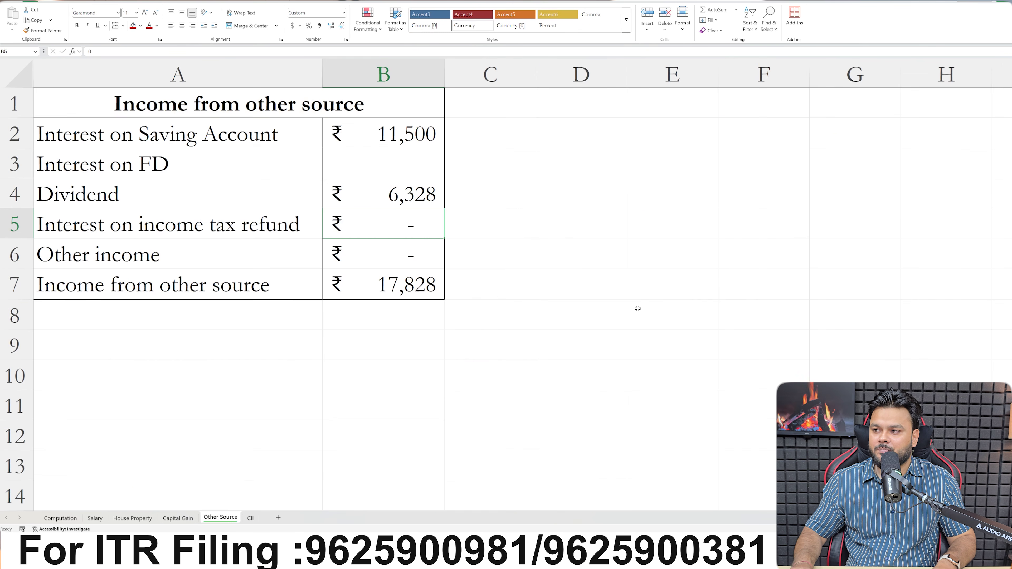
key(Up)
key(Up)
key(Up)
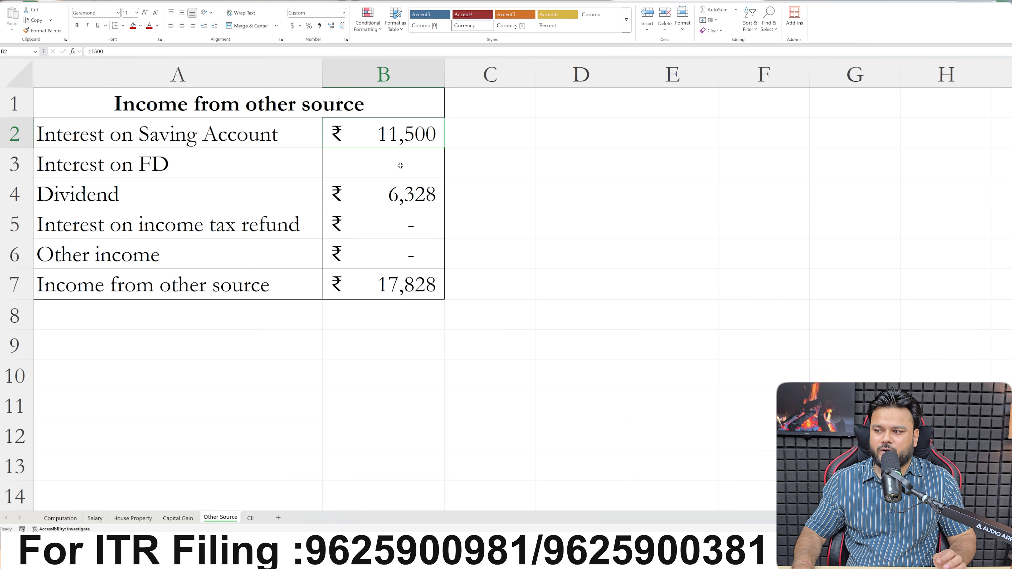
click(395, 193)
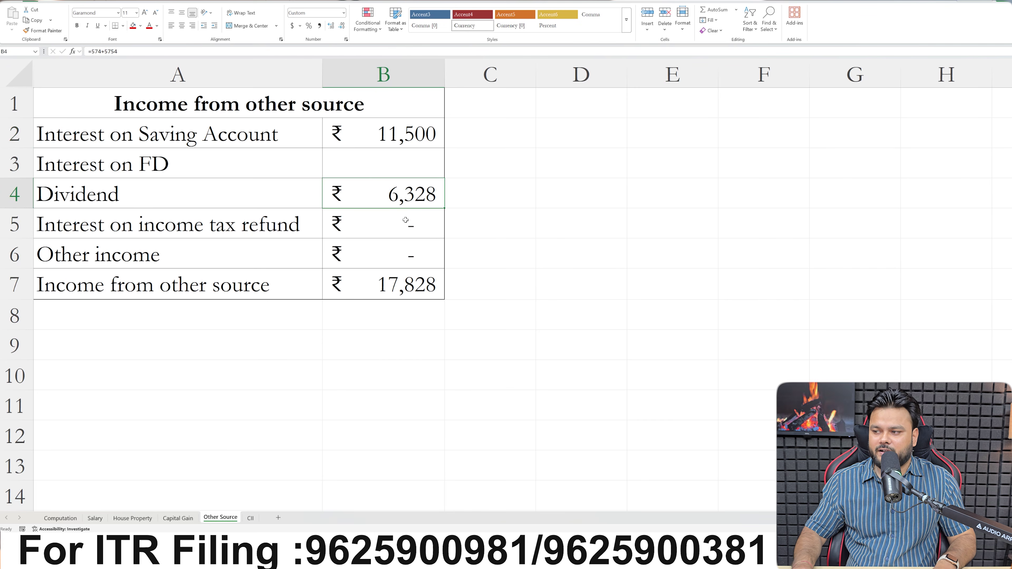
- Check the dividend amounts in the Kotak Dividend Statement and the other broker's capital gains statement, and return to the Other Source sheet
key(alt+Tab)
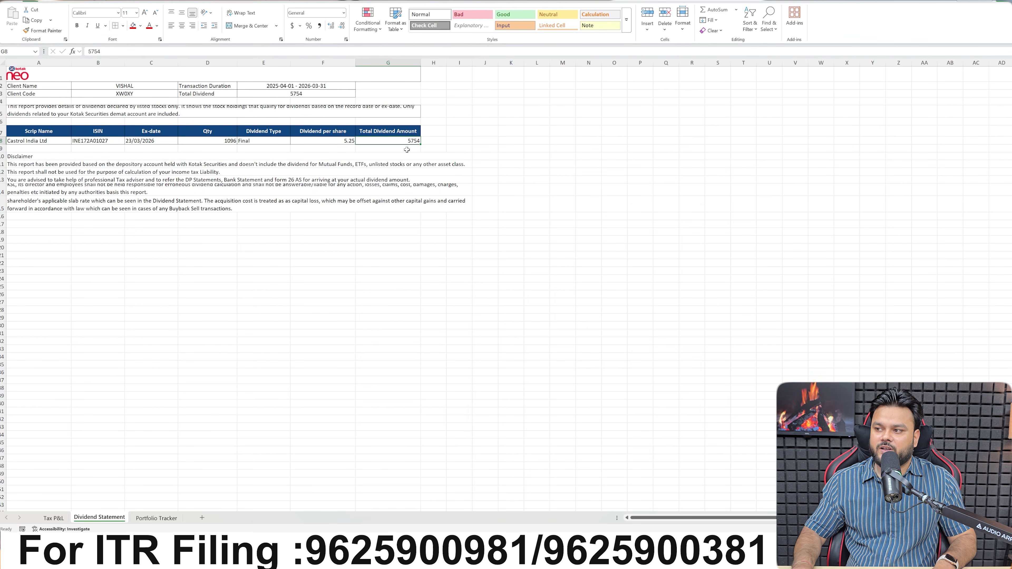
key(alt+Tab)
key(alt+Tab)
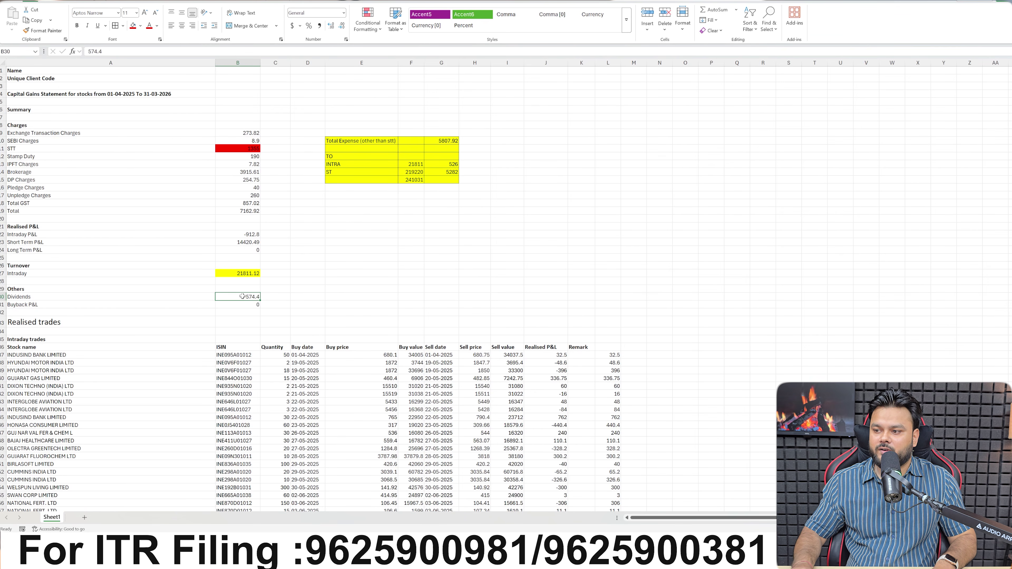
click(134, 27)
click(338, 266)
key(alt+Tab)
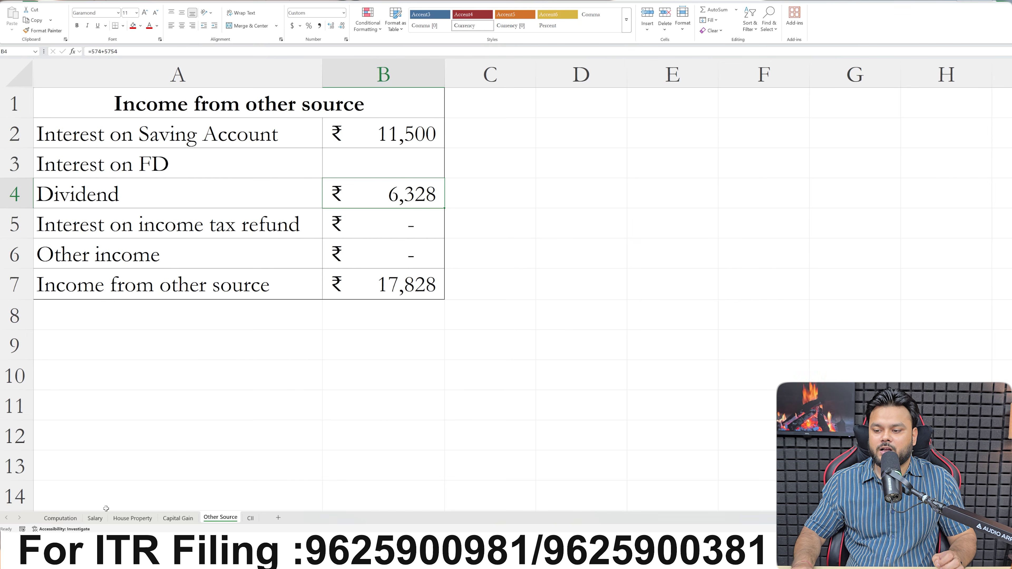
- Review the Salary, House Property and Capital Gain sheets of the computation, and return to the Other Source sheet
click(94, 518)
click(133, 518)
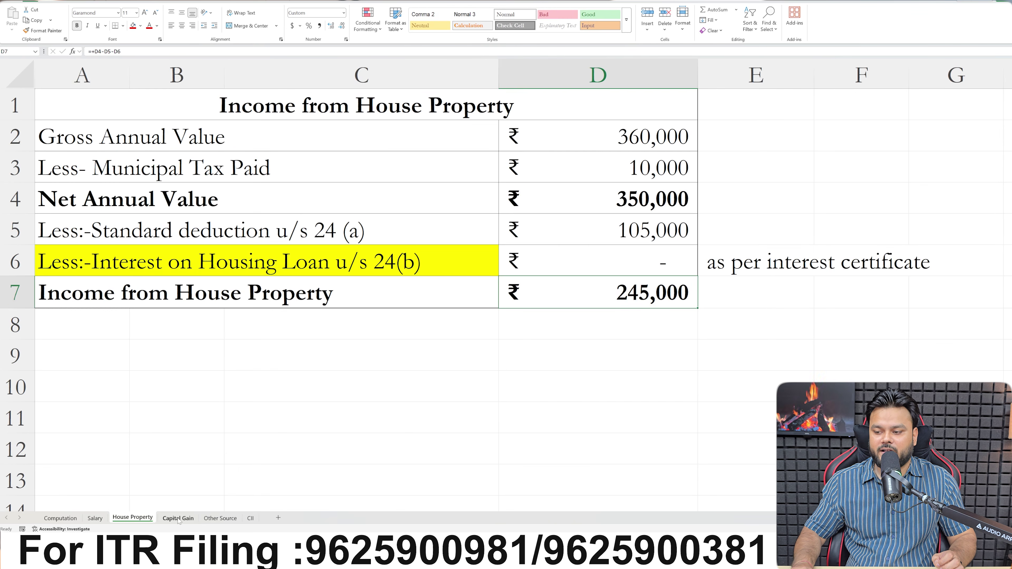
click(177, 518)
click(209, 519)
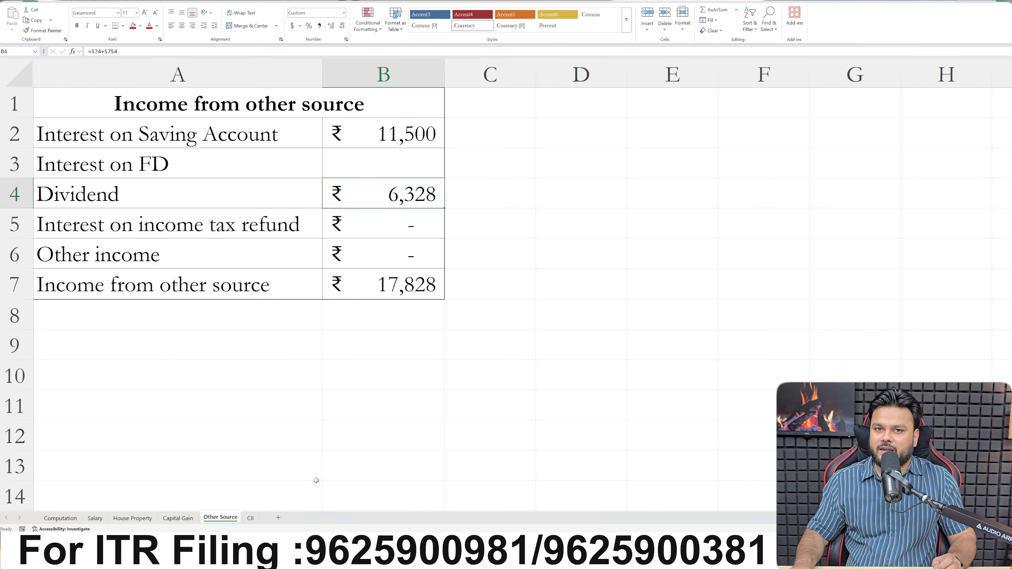
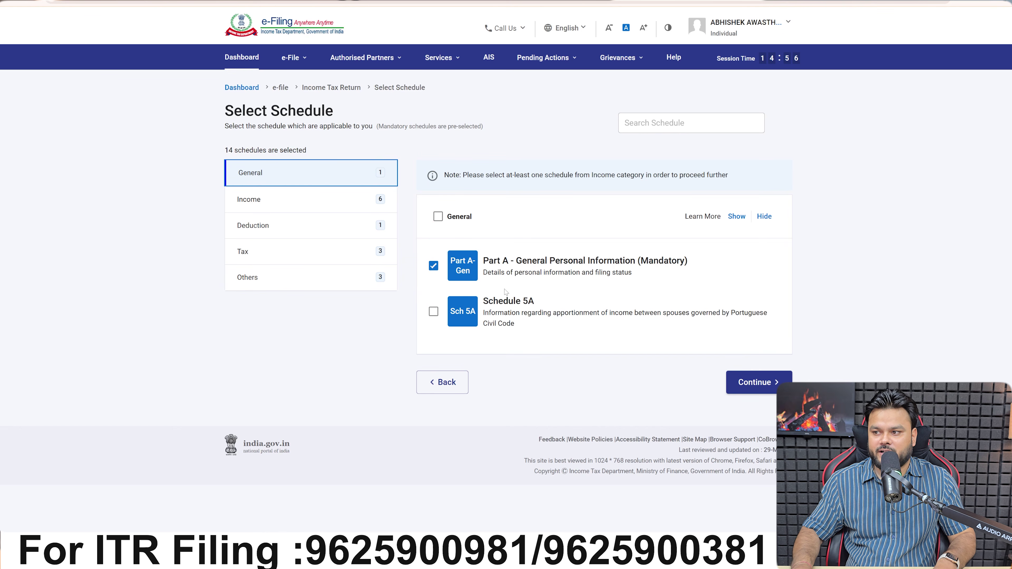
- On the e-Filing portal's Select Schedule page, review the Income schedules, including the mandatory Schedule SI and the exempt income Schedule EI
click(296, 207)
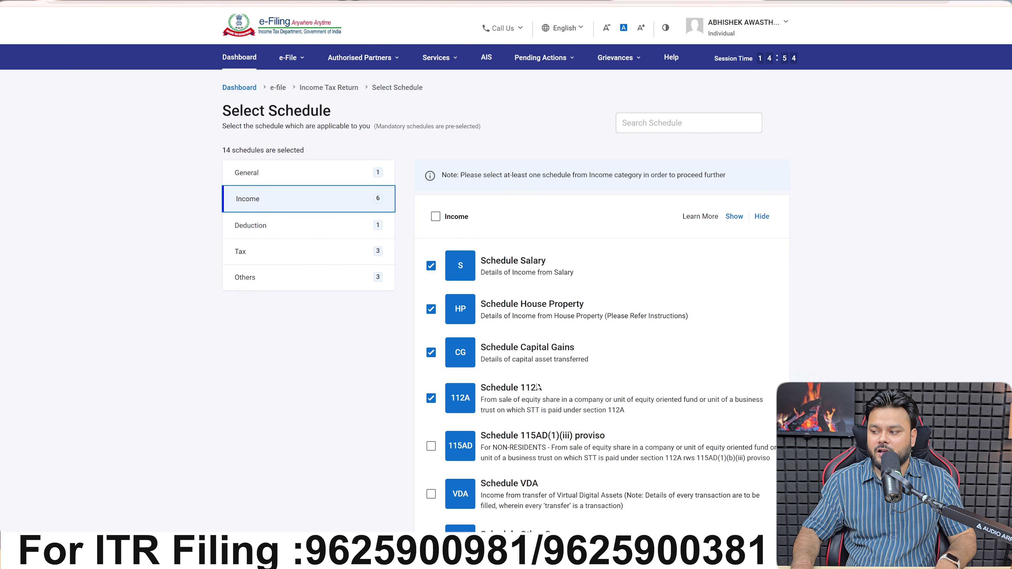
scroll(537, 387, down, 5)
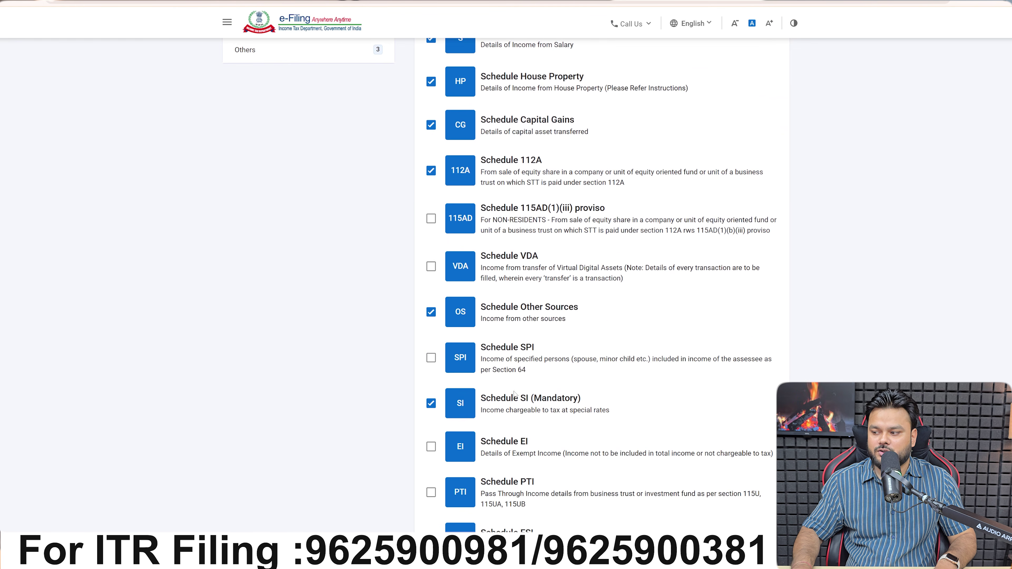
scroll(514, 395, down, 3)
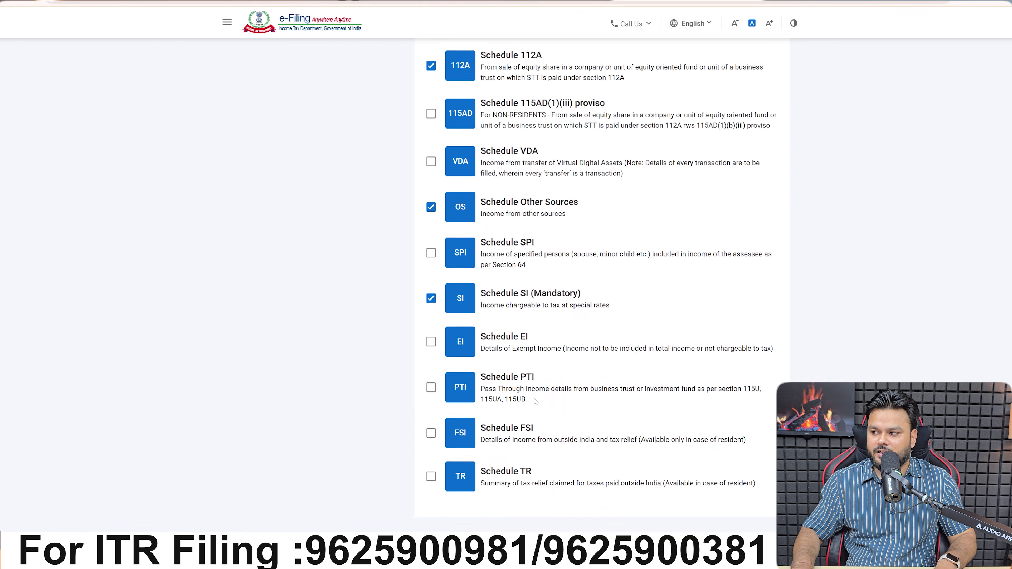
scroll(535, 401, up, 1)
drag(528, 318, 574, 318)
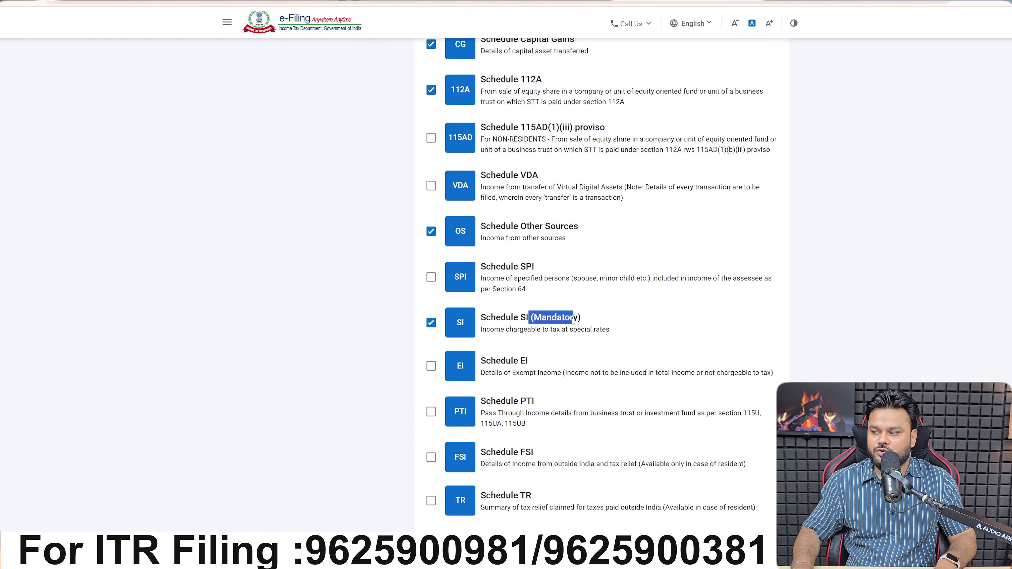
click(575, 368)
click(431, 366)
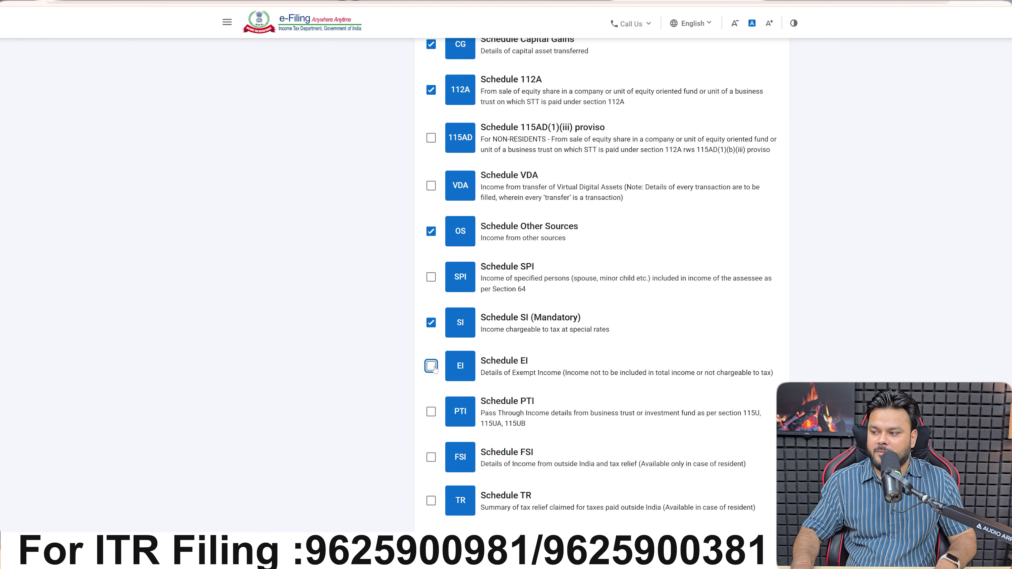
scroll(533, 364, up, 9)
- Review which schedules are selected in the Deduction, Tax and Others categories
click(287, 231)
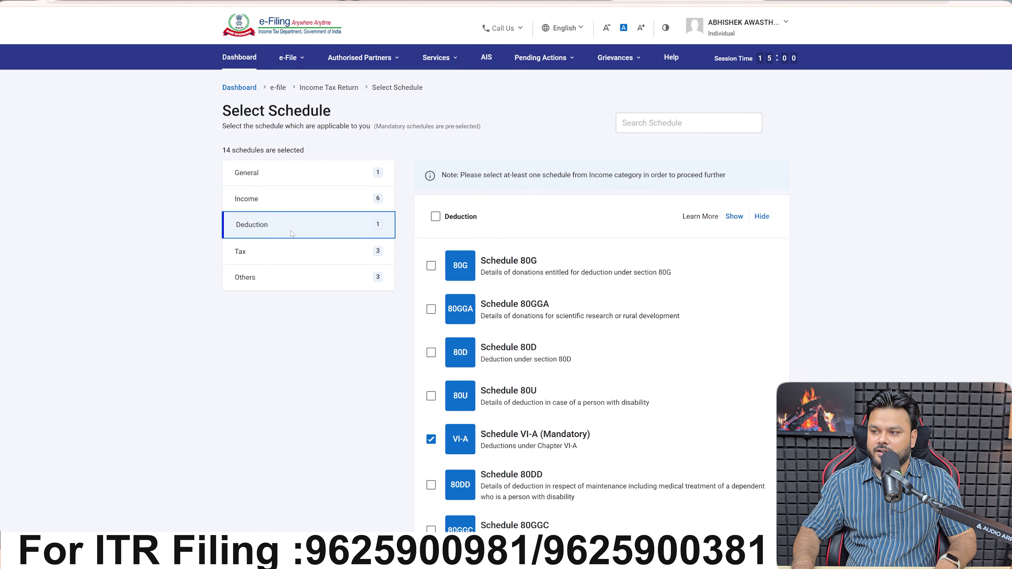
scroll(589, 435, down, 2)
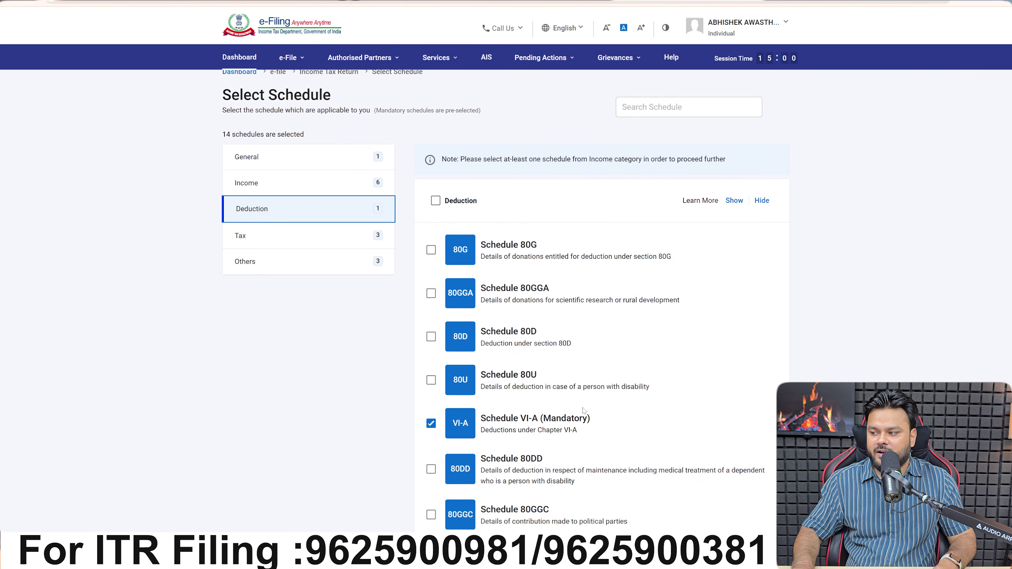
click(287, 191)
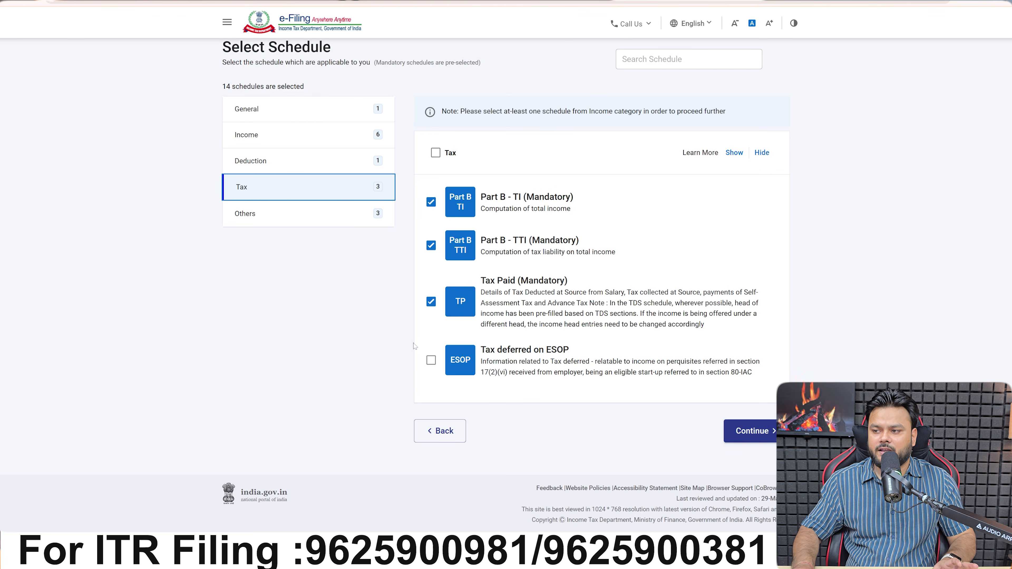
click(291, 214)
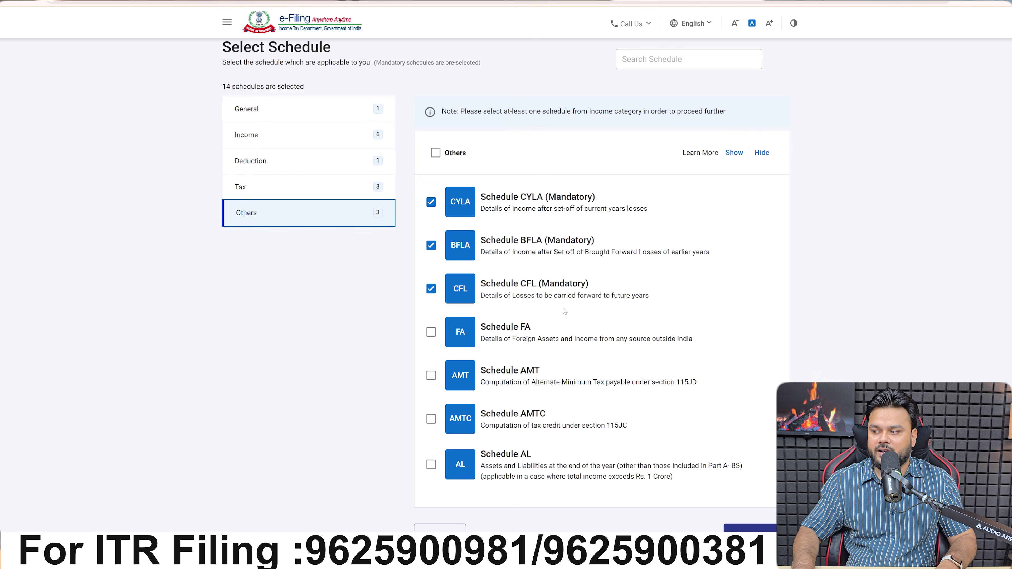
scroll(580, 320, down, 2)
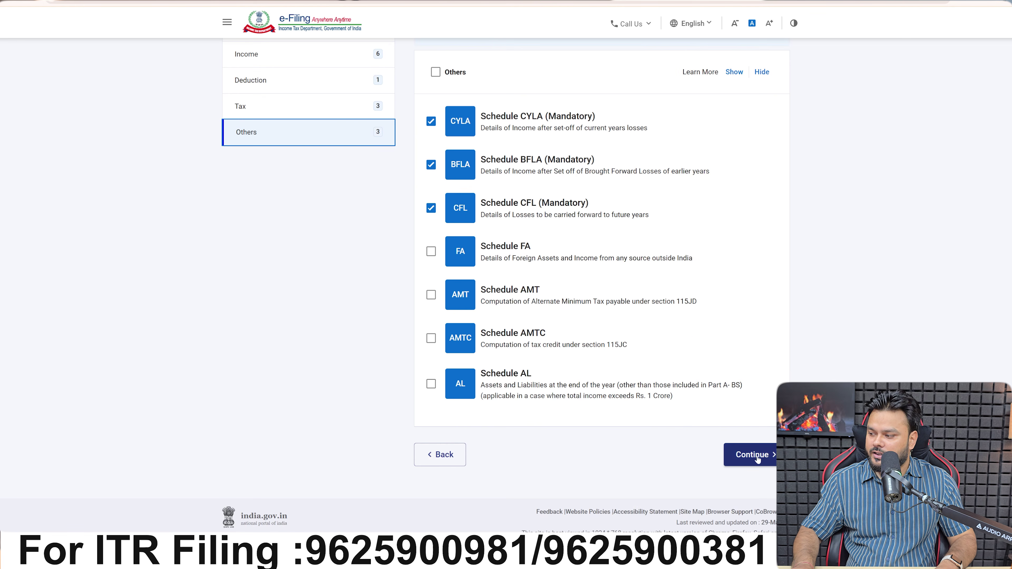
- Continue with the selected schedules and skip the schedule questions to reach the Return Summary
click(757, 456)
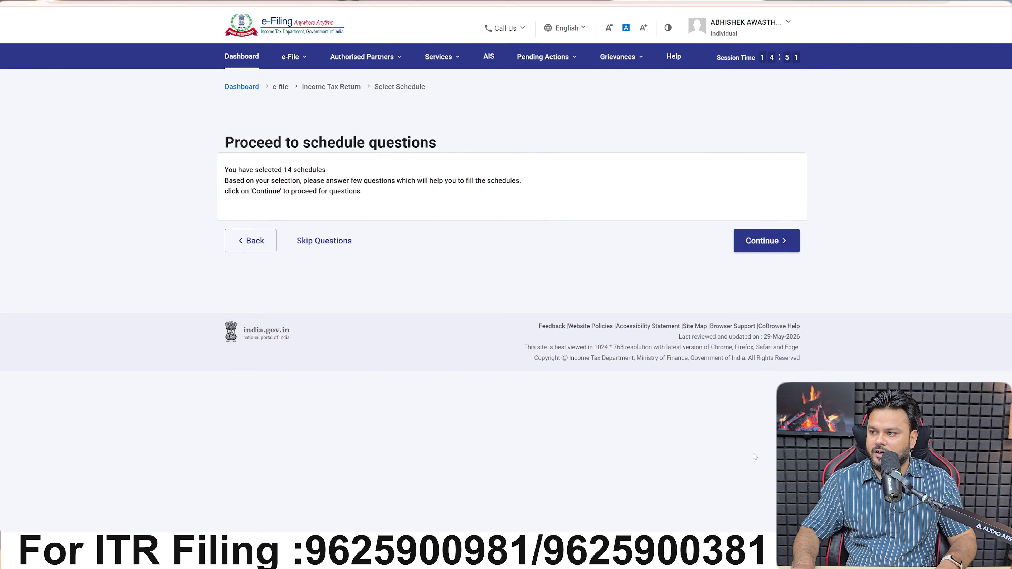
click(330, 244)
click(509, 345)
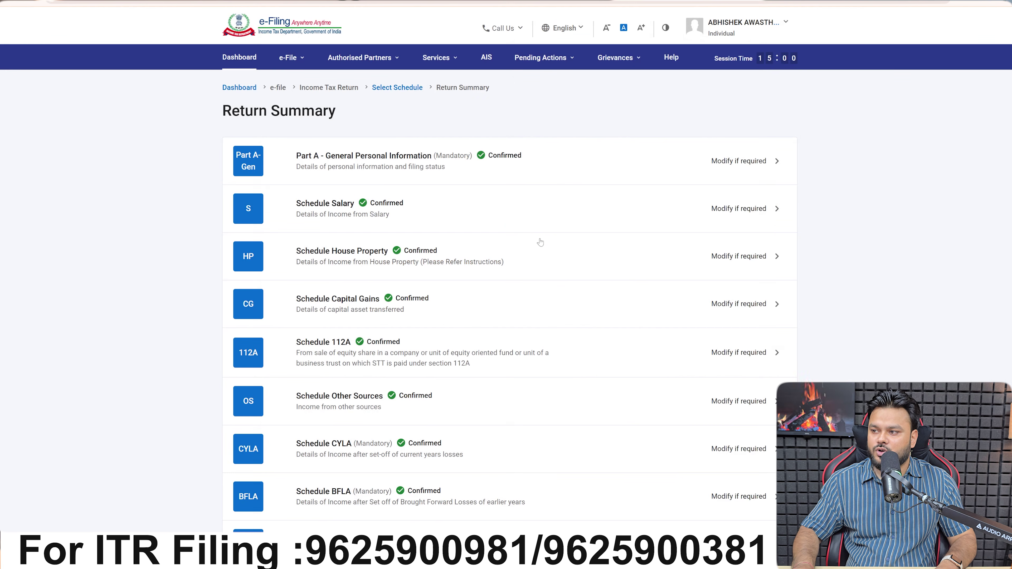
- Open the contact details in Part A - General Personal Information for editing, check the primary and secondary address and contact fields, and save them
click(563, 172)
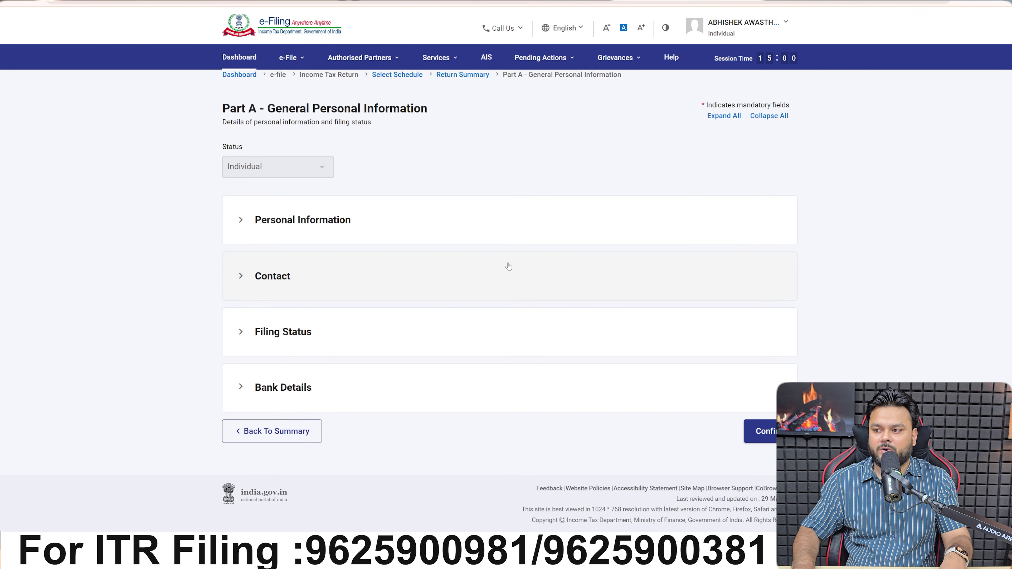
click(374, 276)
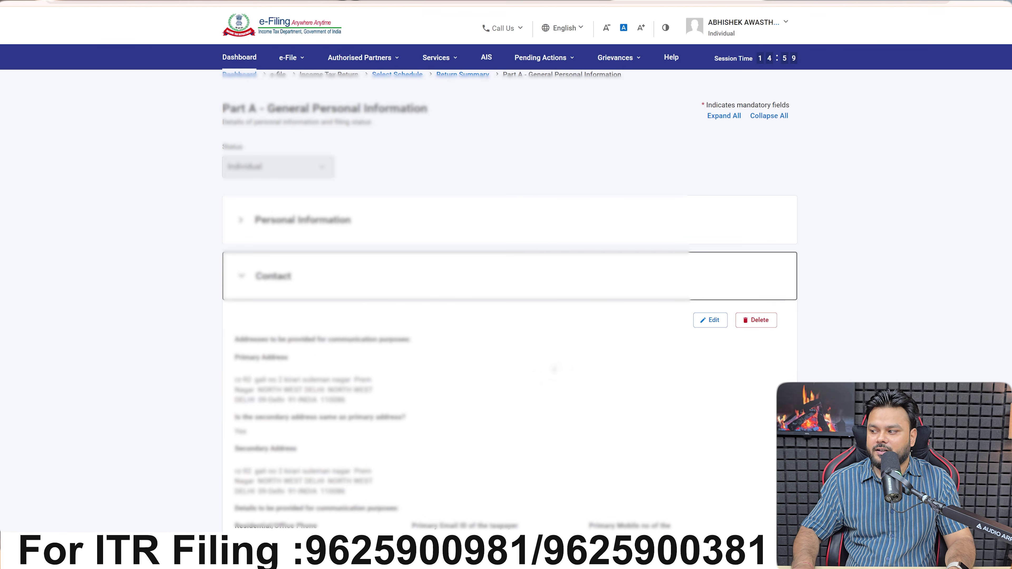
click(709, 320)
scroll(399, 279, down, 3)
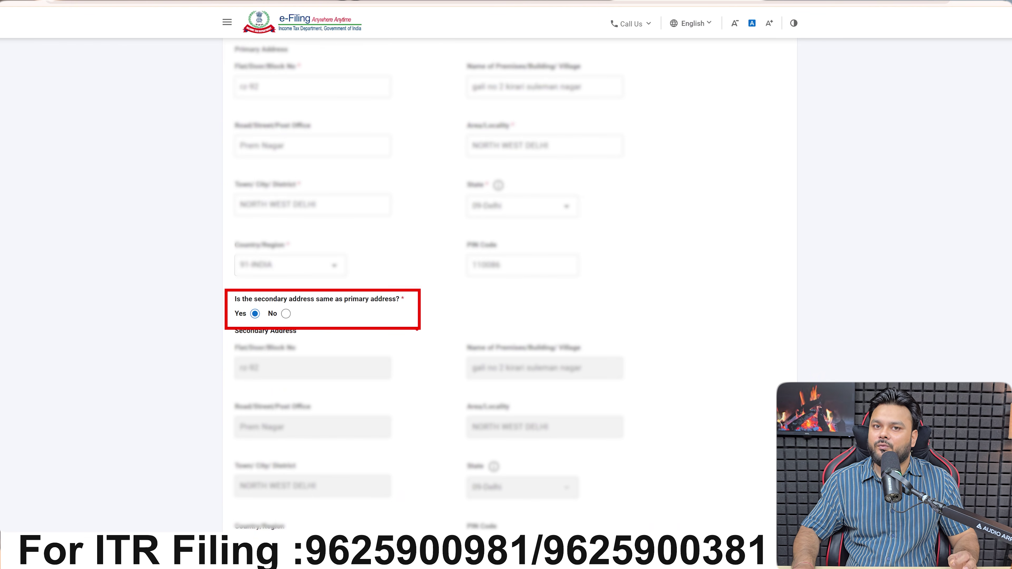
scroll(459, 360, down, 4)
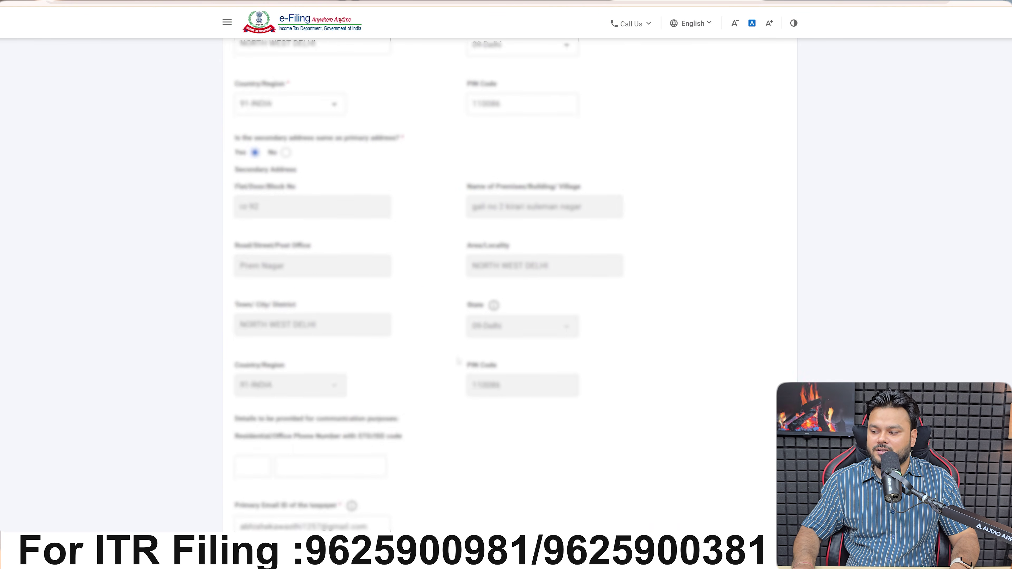
scroll(458, 361, down, 9)
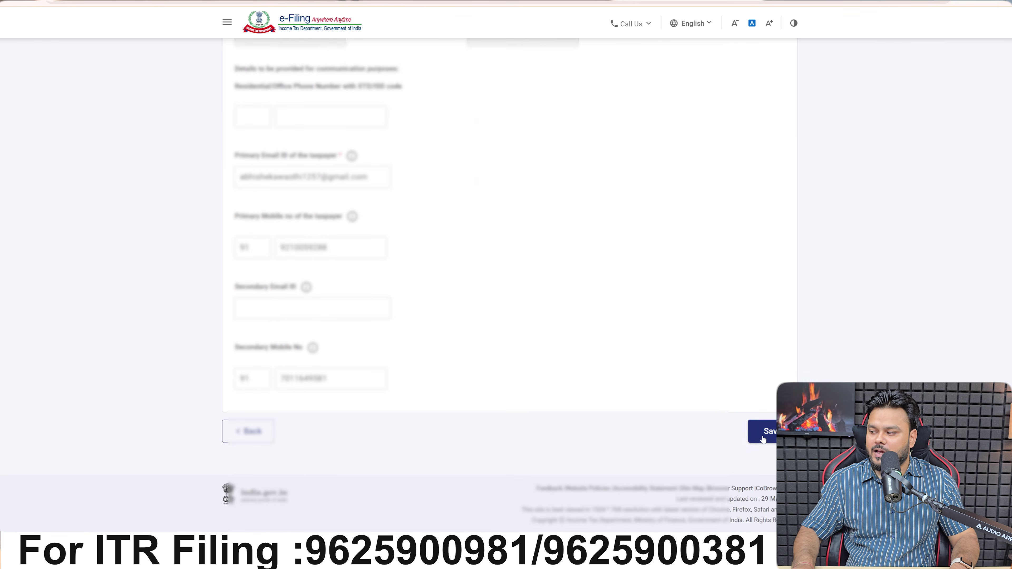
click(762, 437)
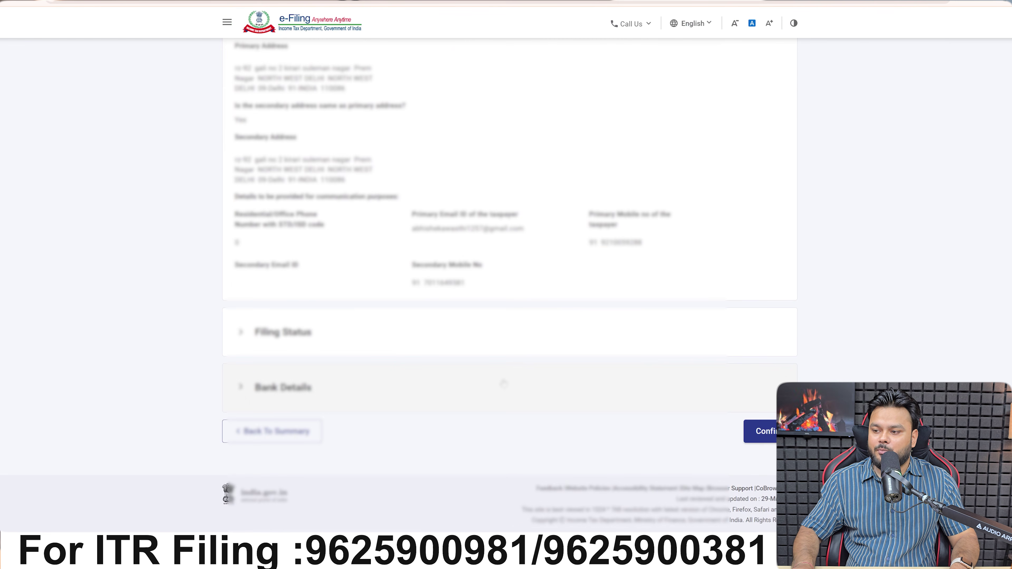
- Expand Filing Status and check the section the return is filed under and the option for opting out of the new tax regime
click(465, 345)
scroll(464, 351, down, 5)
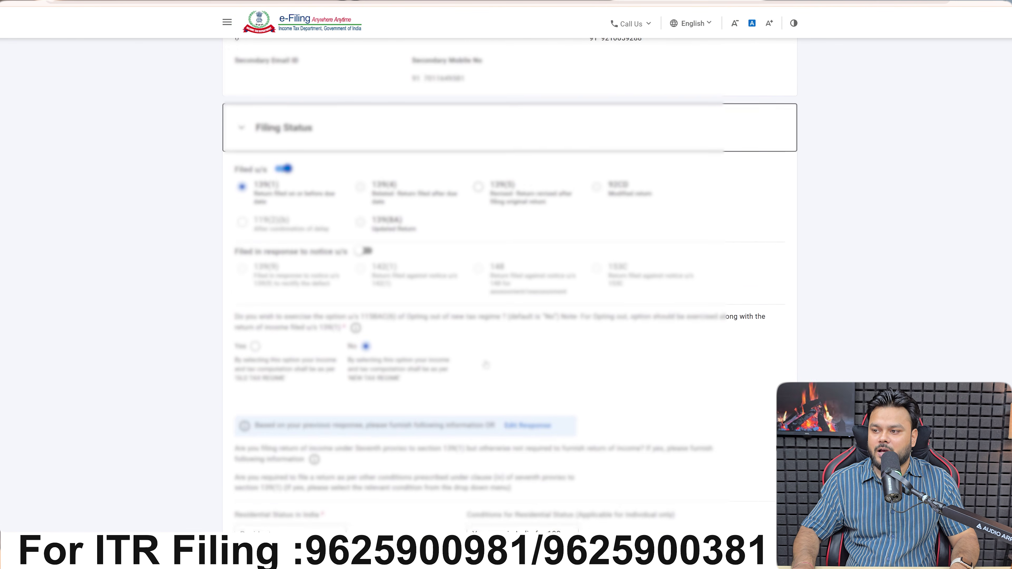
scroll(486, 365, down, 1)
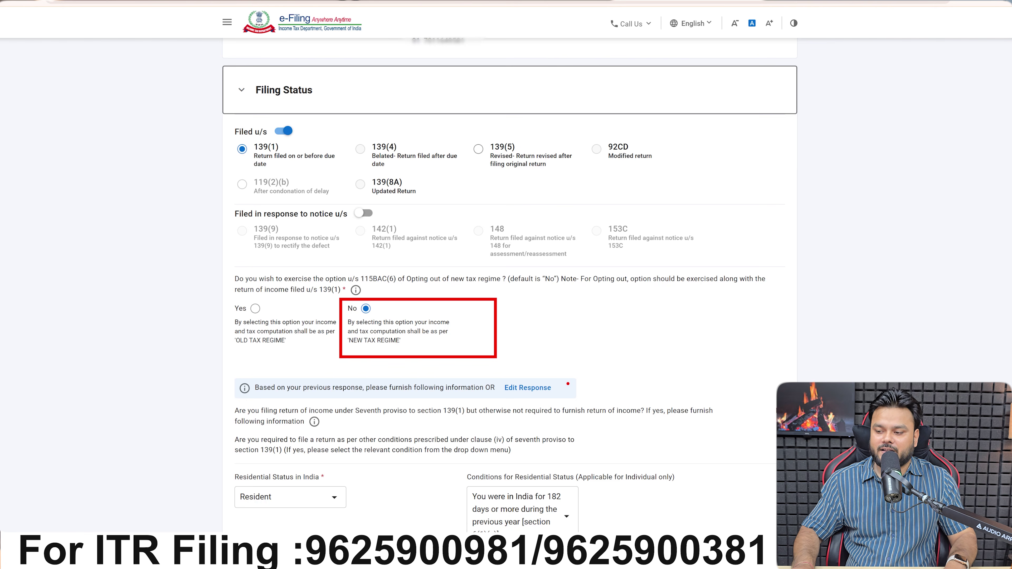
scroll(579, 384, down, 3)
scroll(578, 385, down, 3)
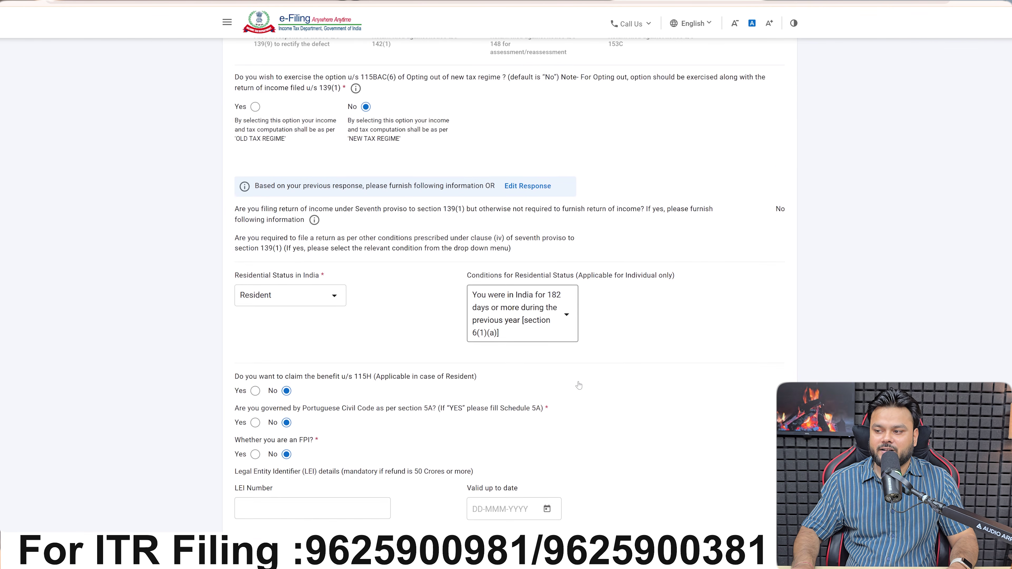
- Set the residential status to Resident, with the condition of being in India for 182 days or more during the previous year
click(311, 263)
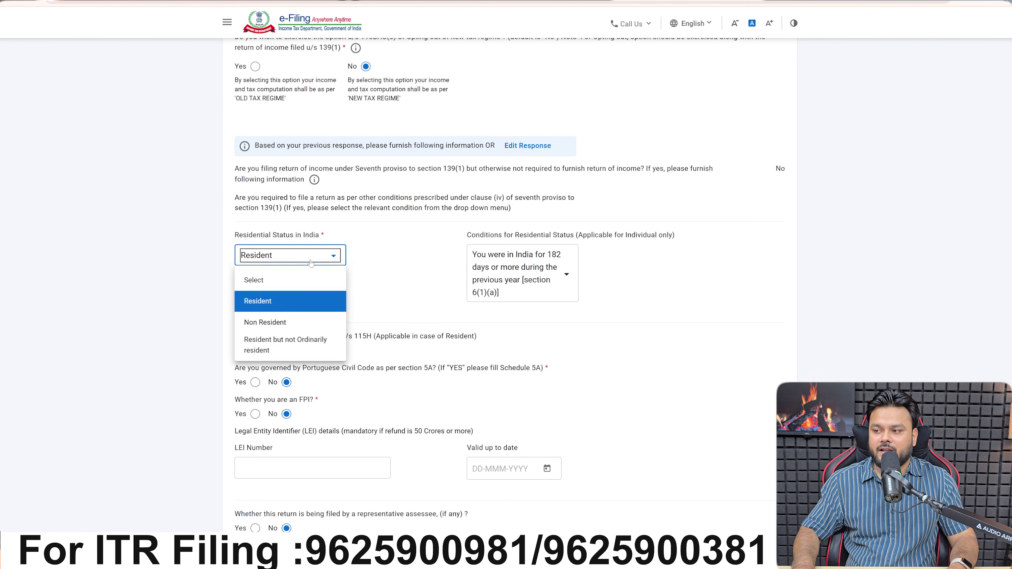
click(287, 300)
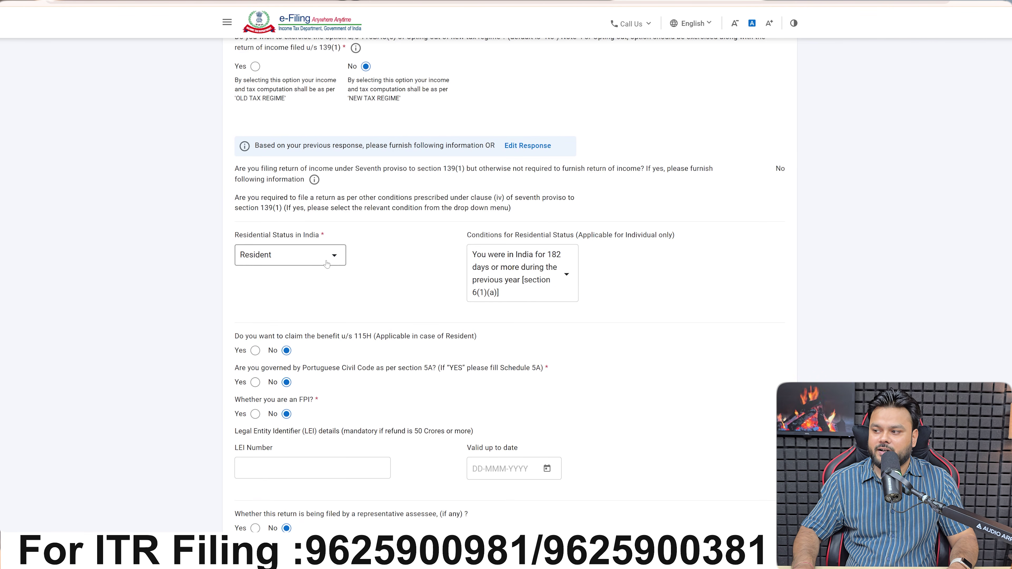
click(565, 288)
click(524, 350)
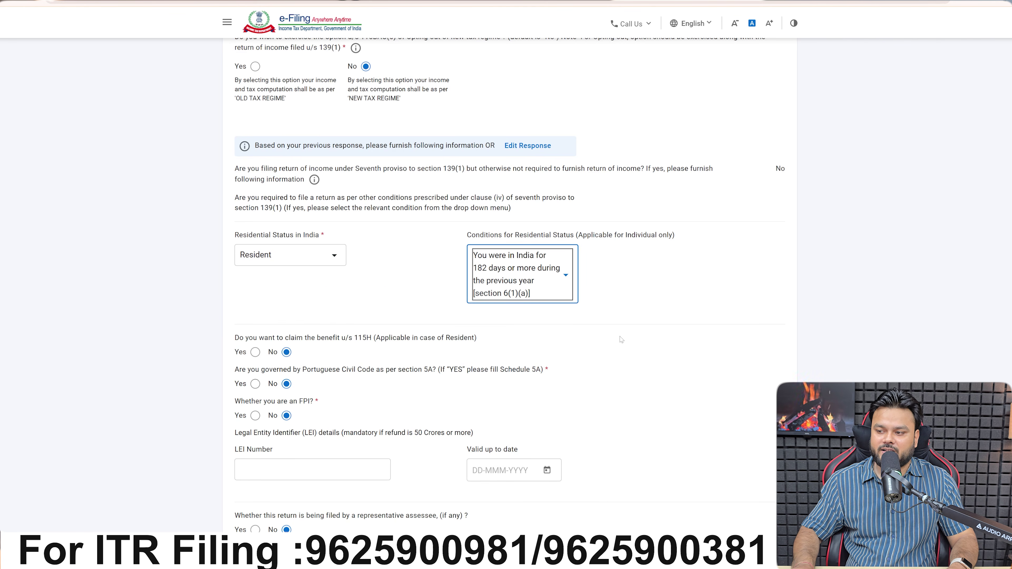
- Check the 115H benefit, Portuguese Civil Code, FPI, LEI and representative assessee answers, and expand the company directorship details
scroll(621, 340, down, 2)
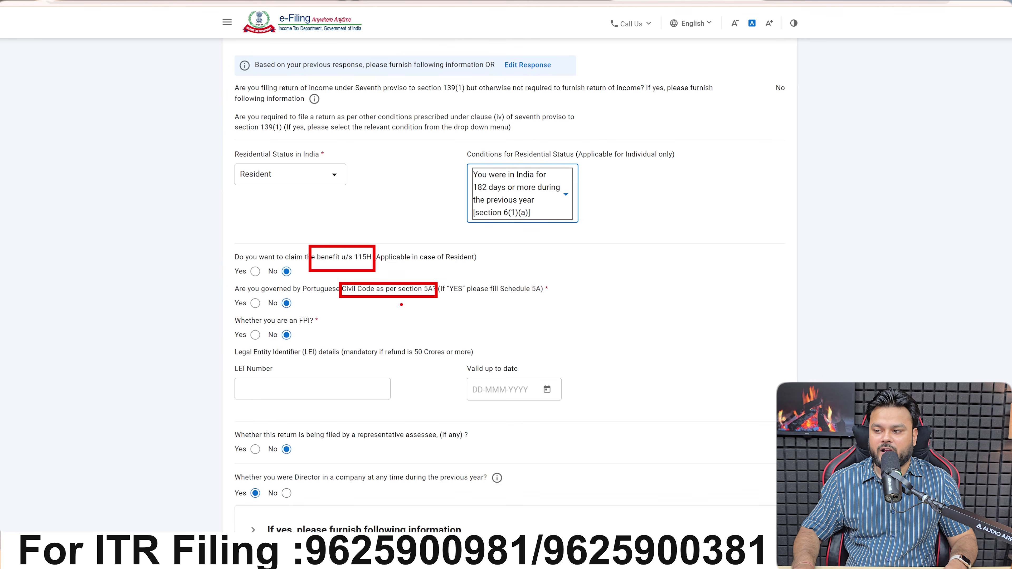
drag(285, 312, 349, 329)
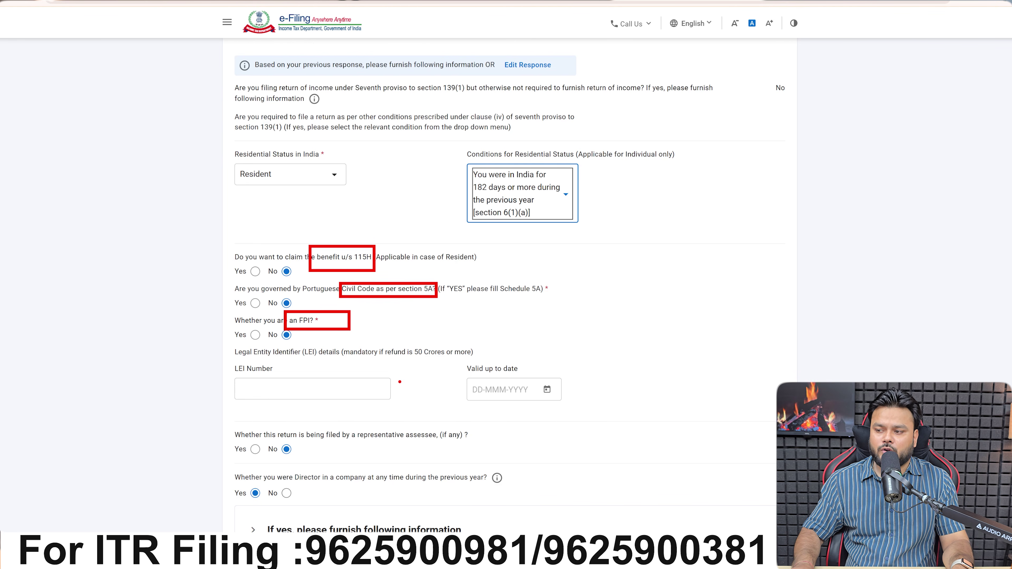
key(Escape)
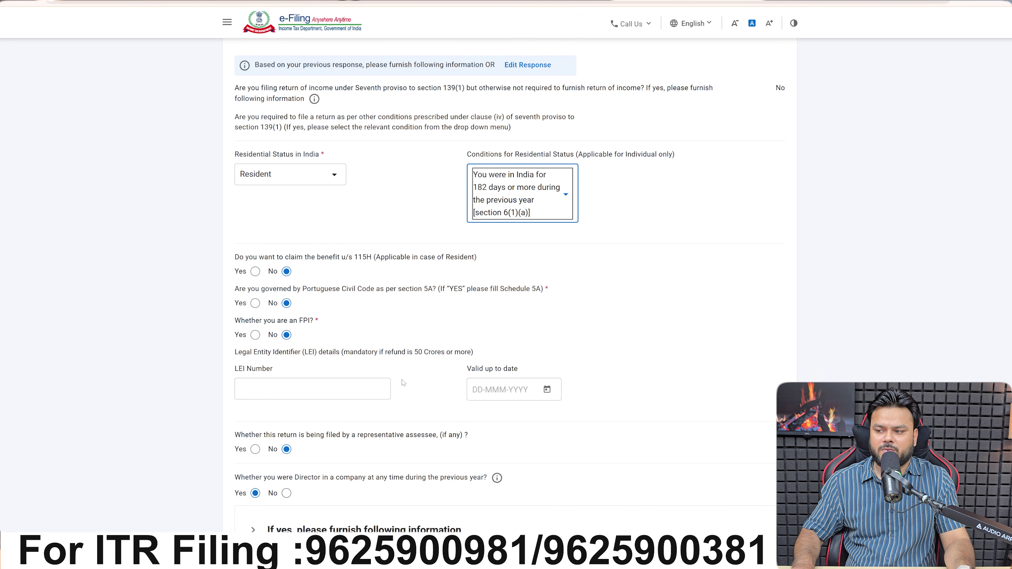
scroll(402, 380, down, 4)
scroll(402, 383, down, 1)
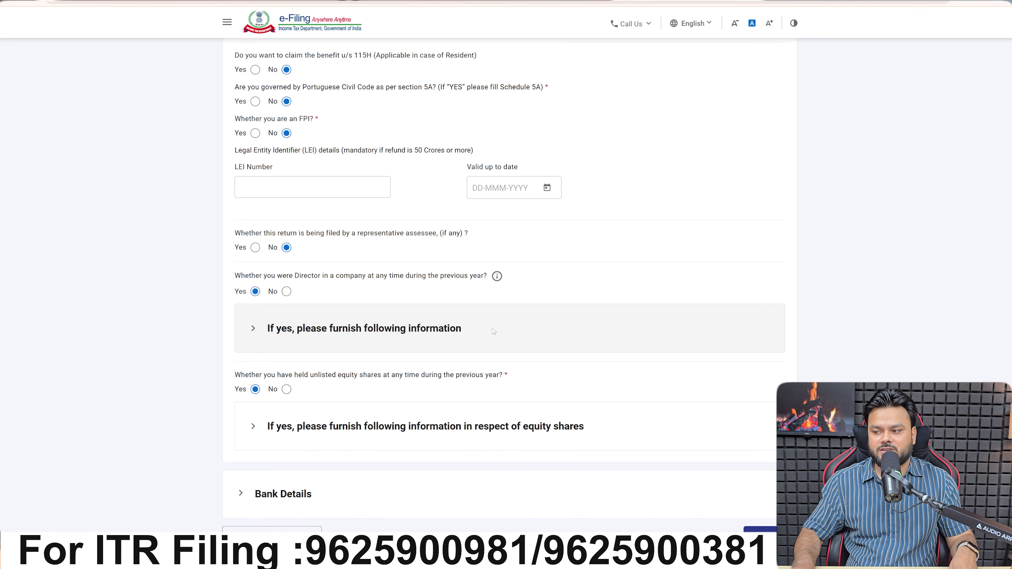
click(491, 336)
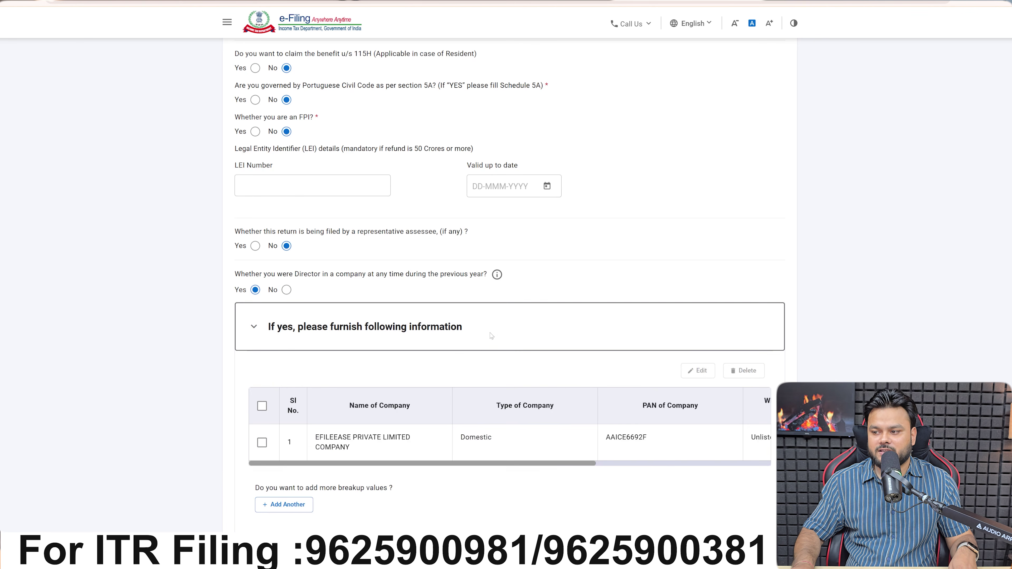
- Open the EFILEEASE PRIVATE LIMITED COMPANY directorship entry for editing, check the company type, PAN, DIN and listing status, and save it
scroll(492, 337, down, 1)
click(262, 403)
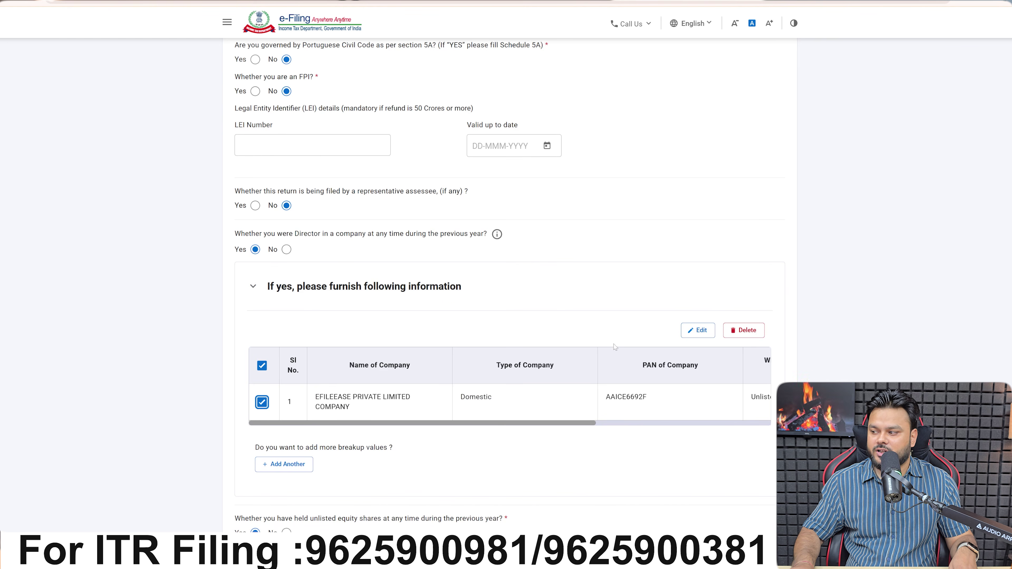
click(697, 331)
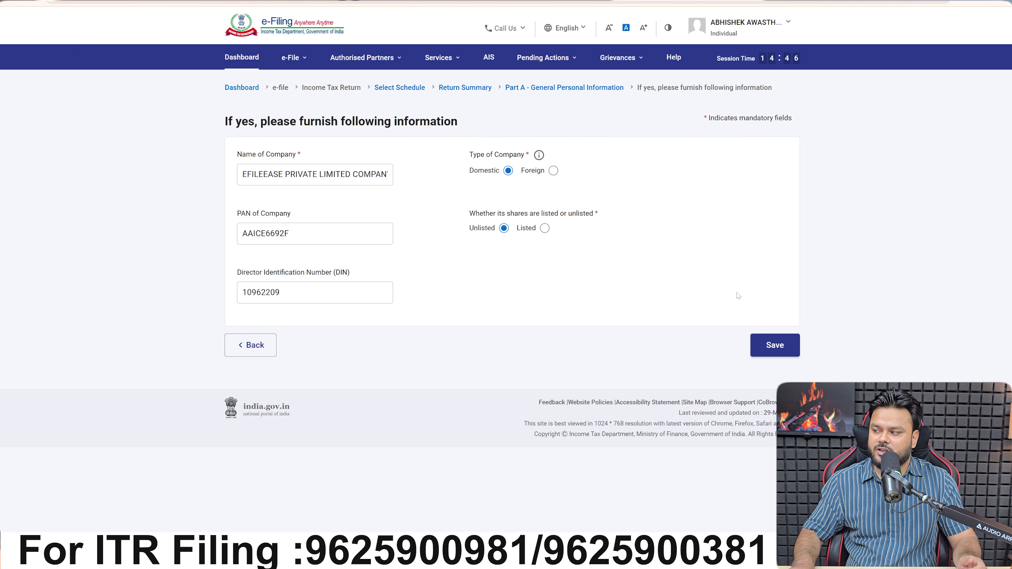
click(775, 345)
- Open the company's unlisted equity shares entry for editing, check the opening balance, acquired, transferred and closing balance fields, and save it
click(618, 364)
scroll(527, 373, down, 10)
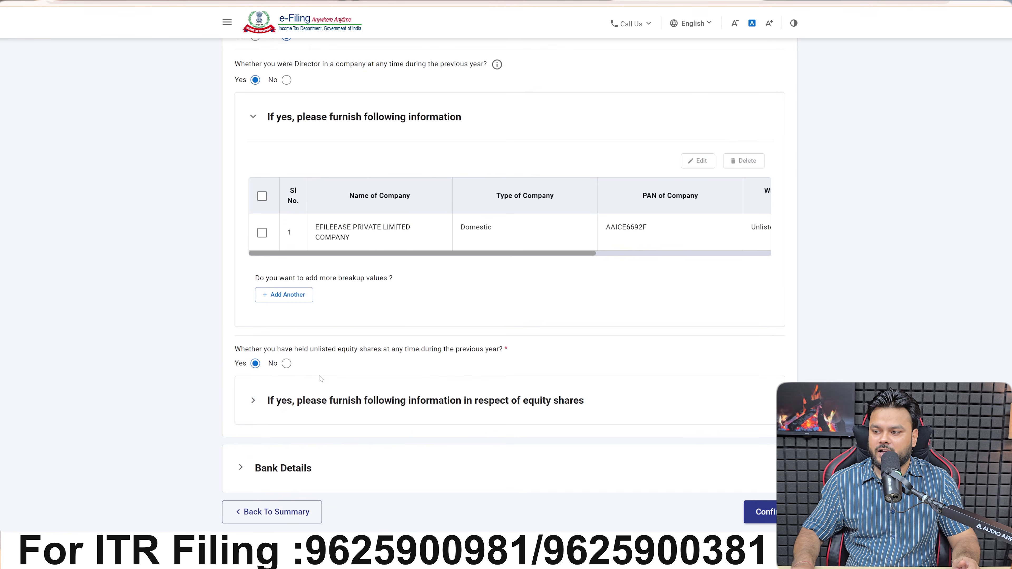
click(424, 407)
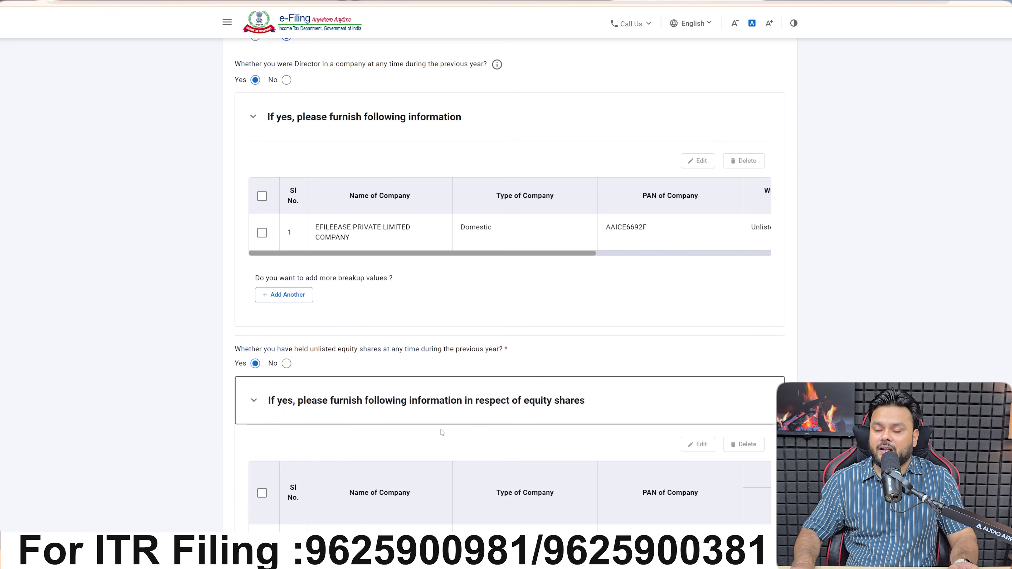
scroll(460, 422, down, 3)
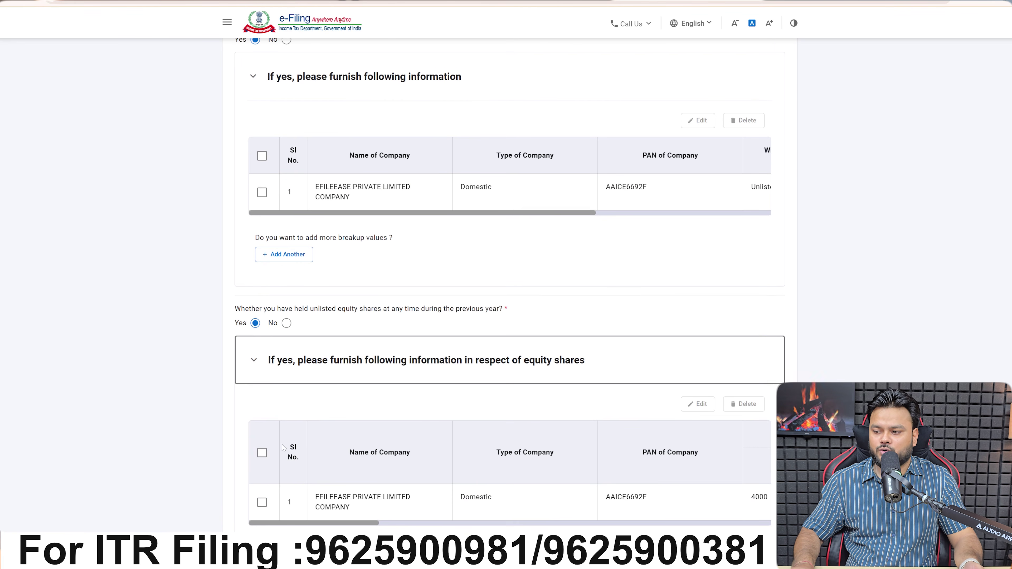
click(262, 421)
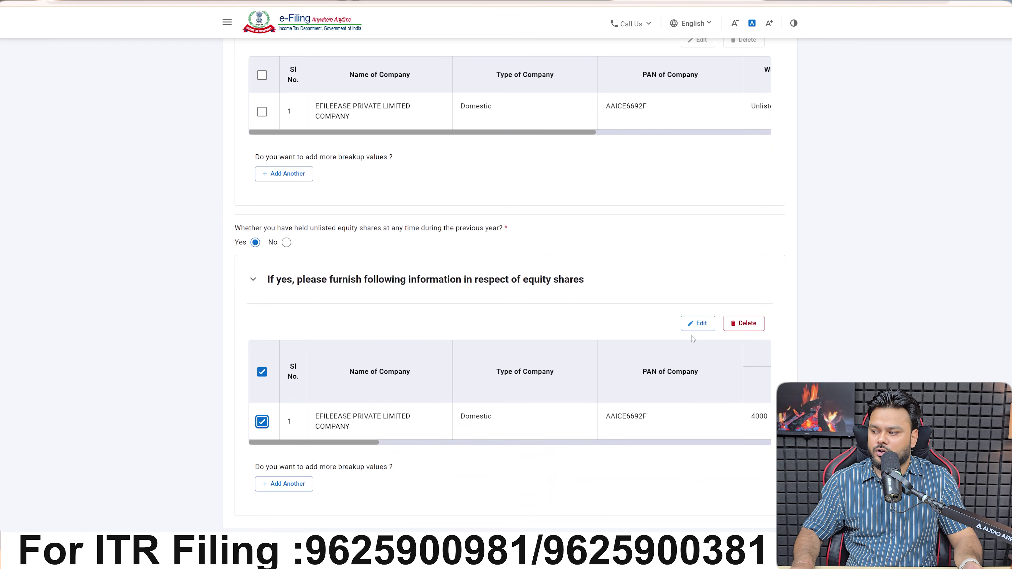
click(701, 324)
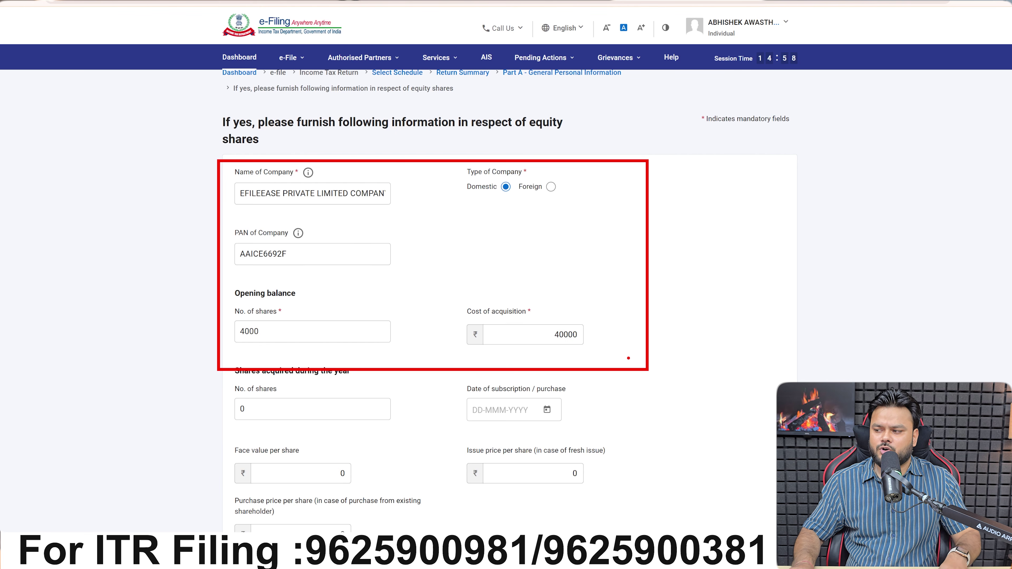
scroll(627, 361, down, 5)
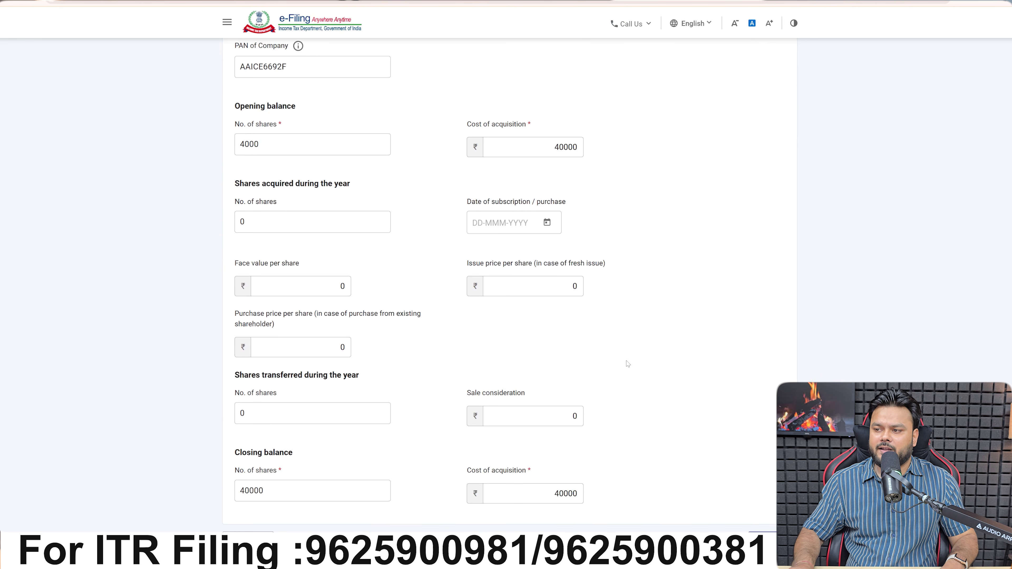
scroll(628, 363, down, 1)
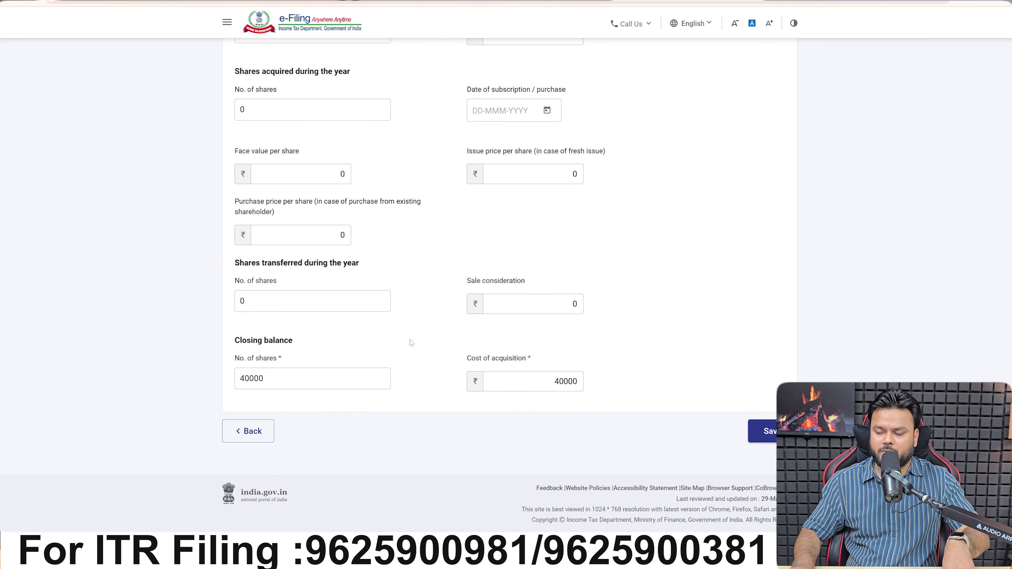
click(769, 435)
- Review the director and unlisted equity share answers once more, then confirm Part A - General and return to the Return Summary
scroll(538, 363, down, 15)
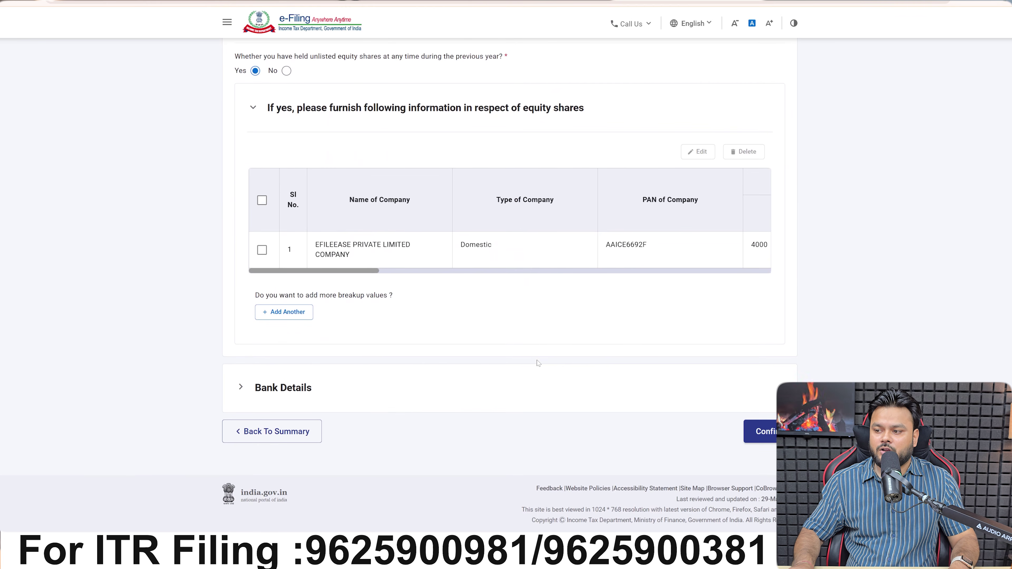
scroll(518, 360, up, 3)
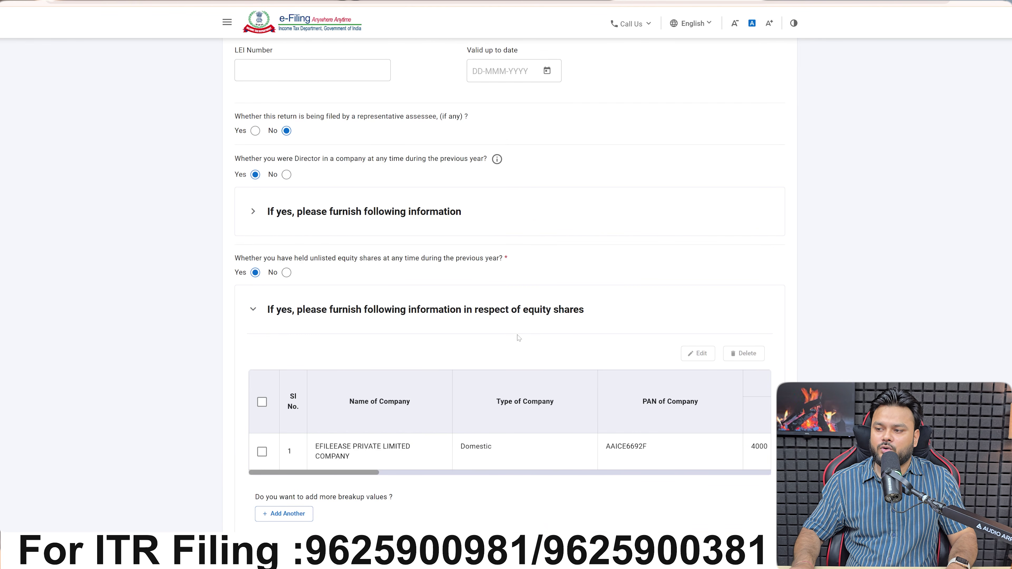
scroll(518, 338, down, 5)
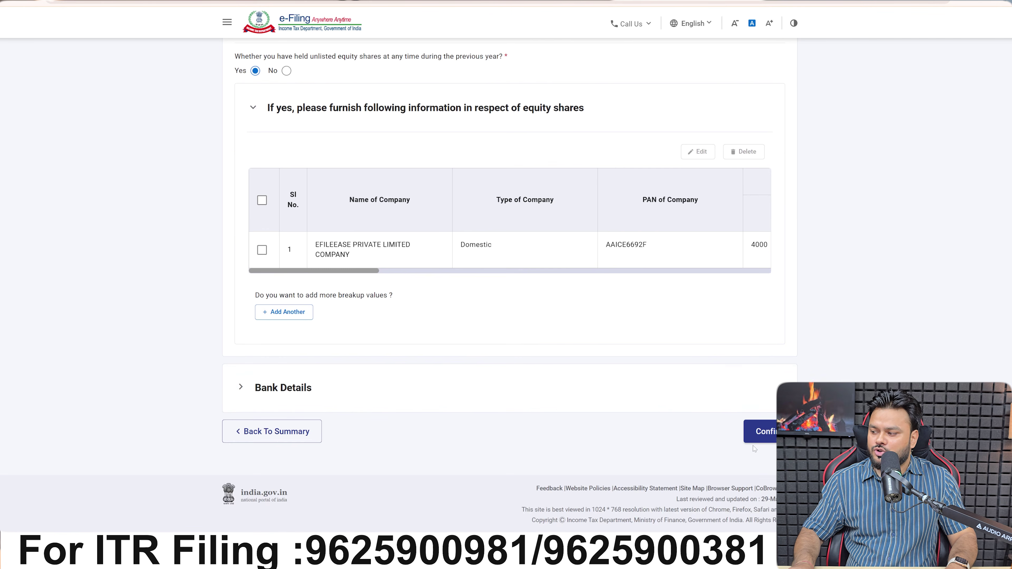
click(763, 431)
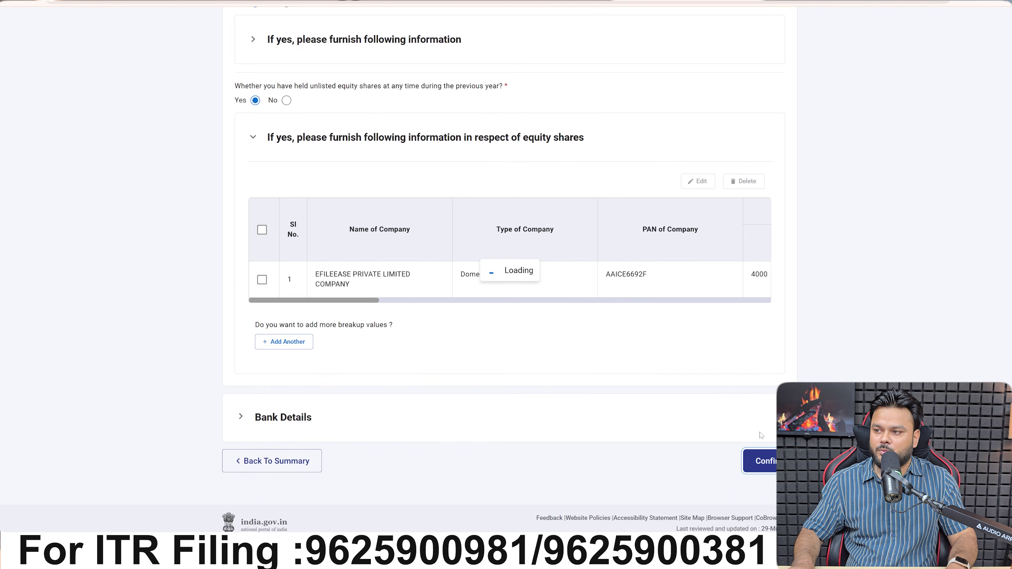
scroll(475, 369, up, 6)
scroll(475, 369, up, 6)
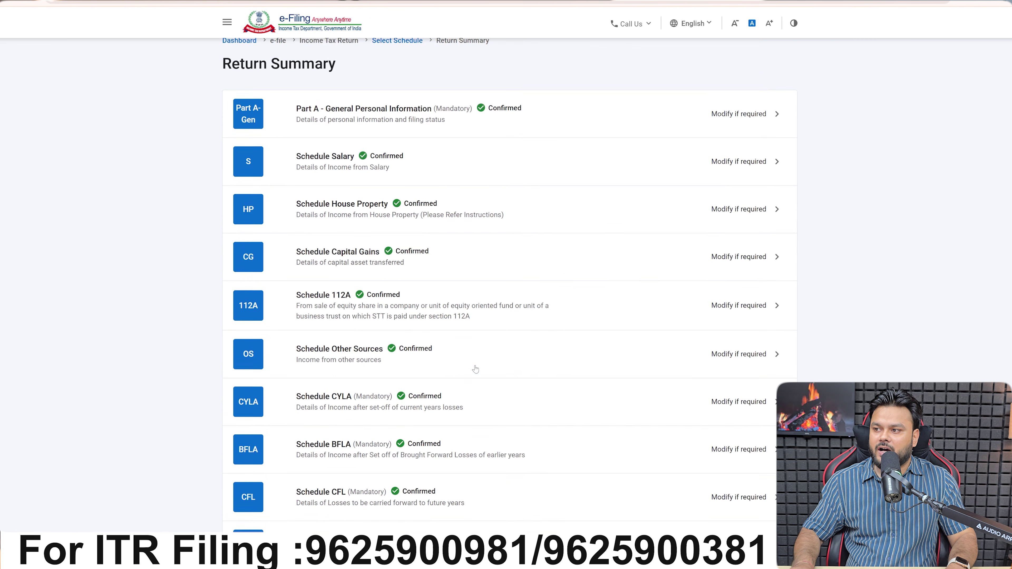
- Open Schedule Salary and Employer 1's gross salary entry for editing, and check the employer details and basic salary
click(487, 209)
scroll(603, 283, down, 2)
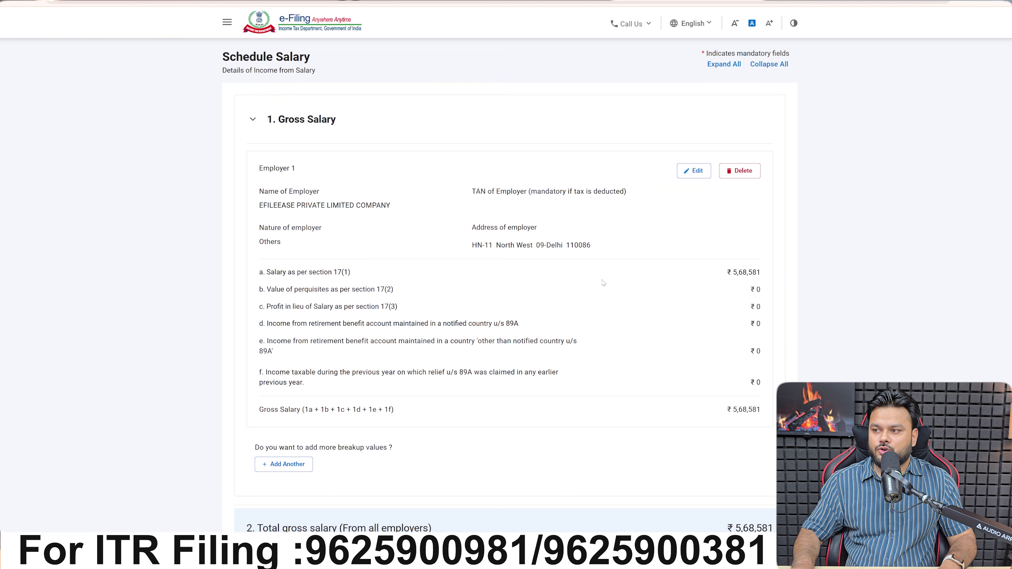
click(692, 172)
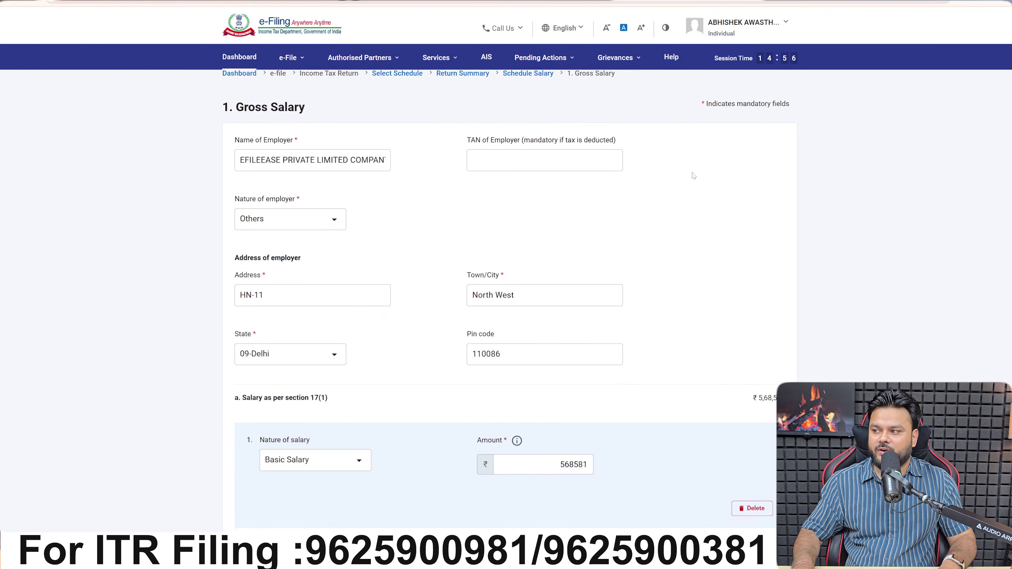
scroll(677, 325, down, 5)
- Switch to the ITR 2 computation workbook in Excel, check the gross annual salary on the Salary sheet, and return to the e-Filing portal
key(alt+Tab)
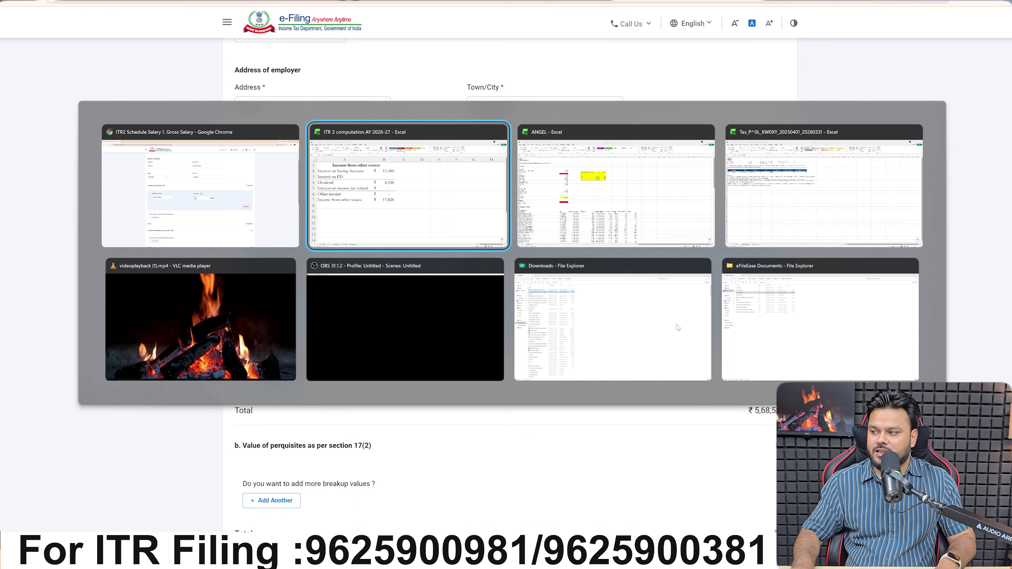
key(alt+Tab)
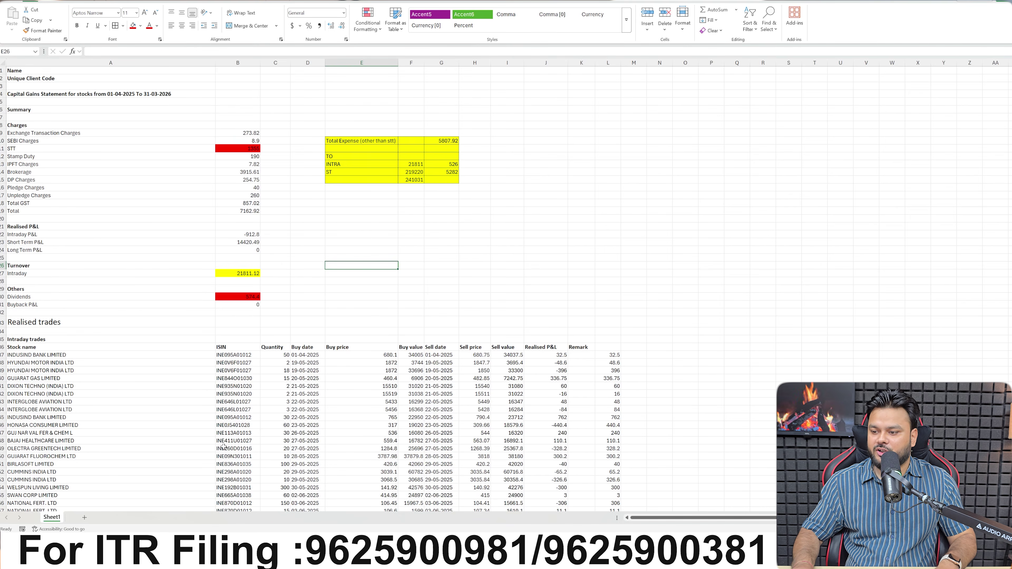
key(alt+Tab)
key(alt+Tab)
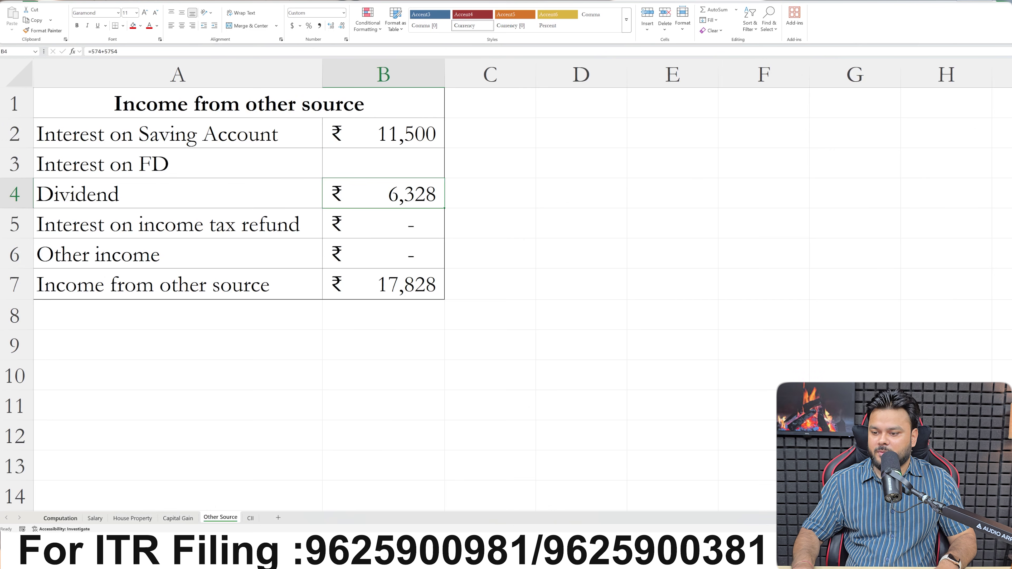
click(94, 518)
click(673, 133)
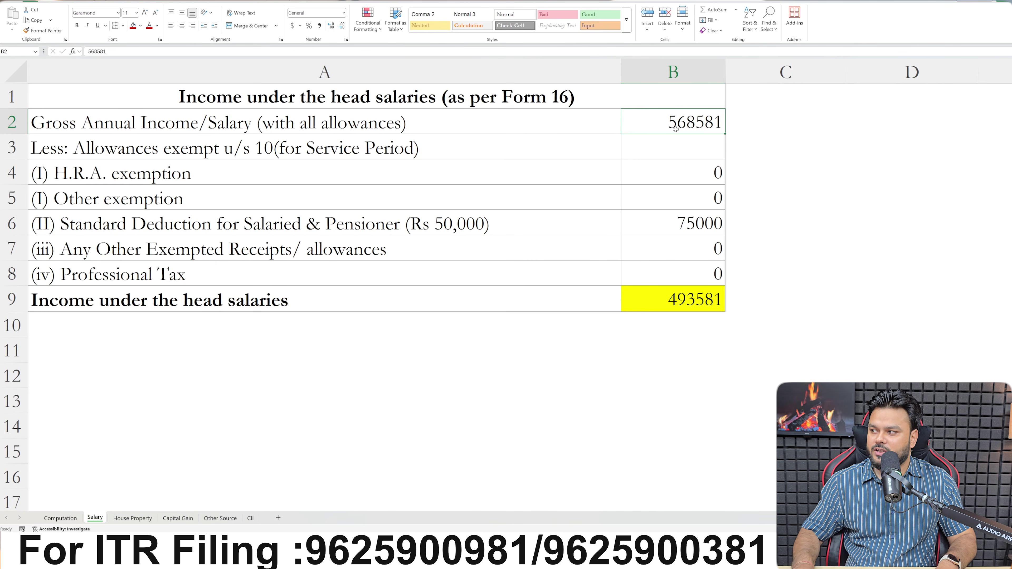
key(alt+Tab)
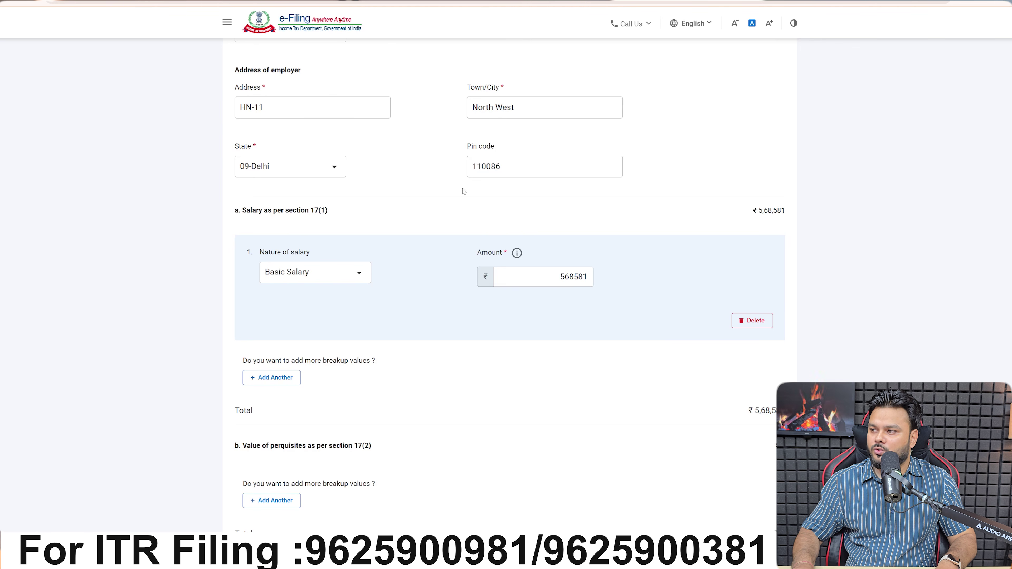
- Save the gross salary entry, check the section 16 deduction and chargeable salary income, and confirm Schedule Salary
scroll(643, 314, down, 10)
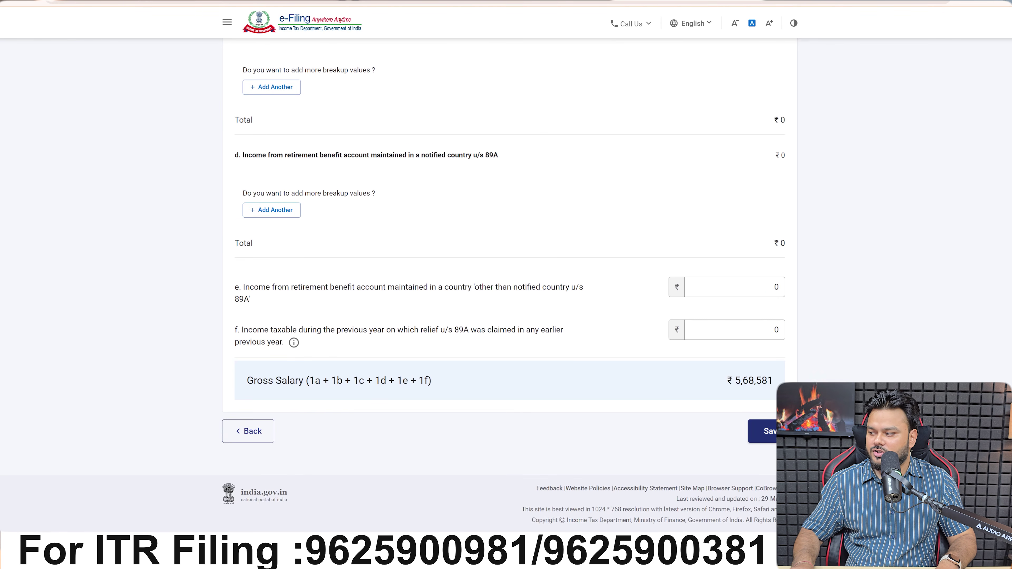
click(762, 431)
scroll(634, 383, down, 4)
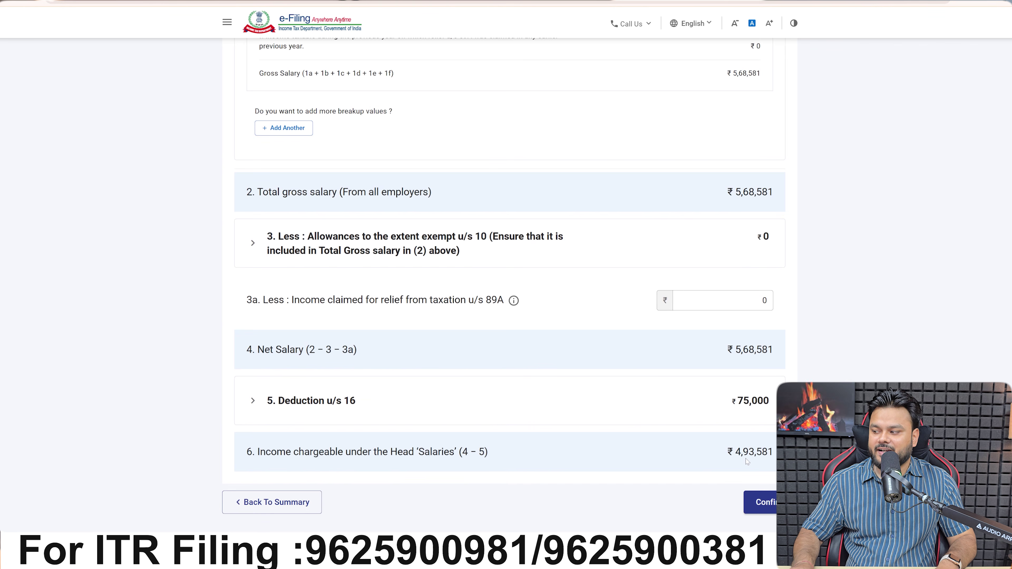
click(763, 501)
scroll(498, 328, up, 10)
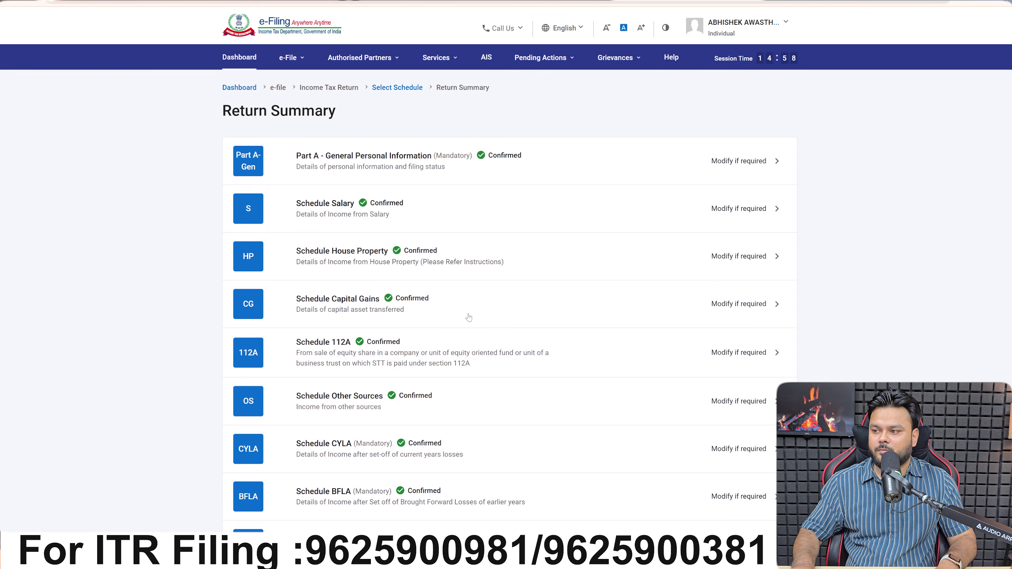
- Open the property entry in Schedule House Property for editing and check its ownership, let-out type, tenant and rent details
click(493, 254)
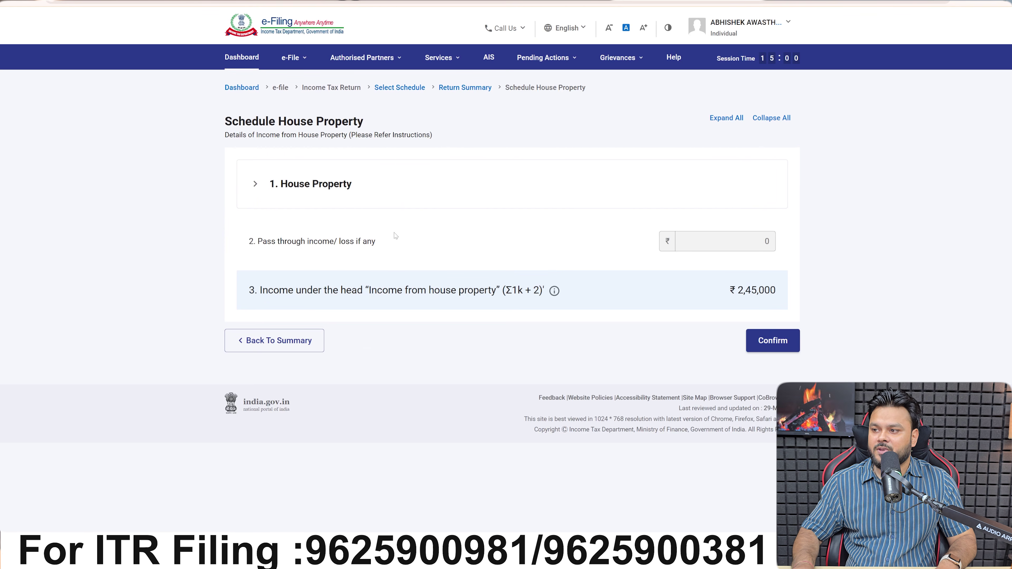
click(352, 186)
click(693, 239)
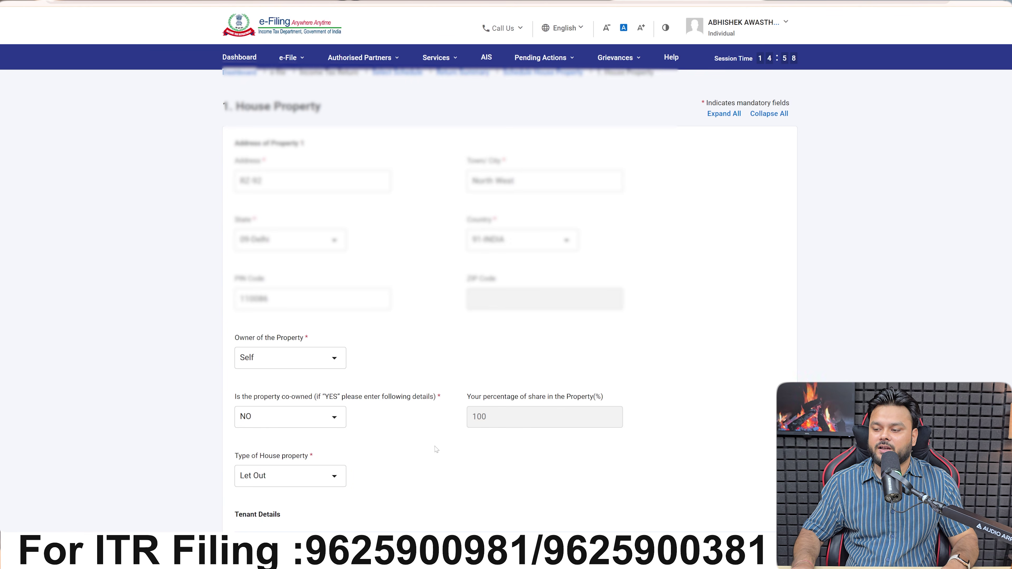
scroll(436, 449, down, 8)
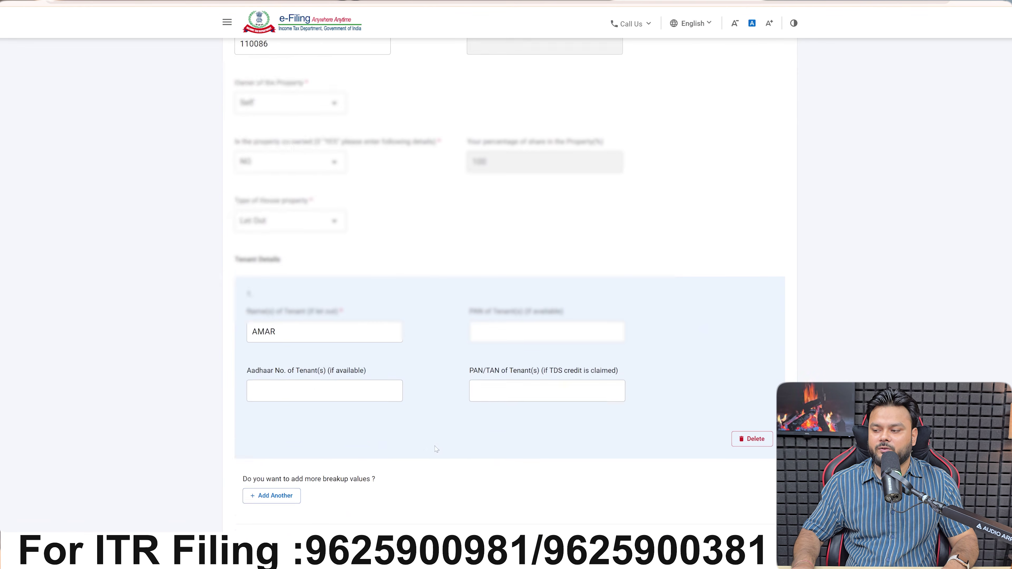
scroll(436, 449, down, 2)
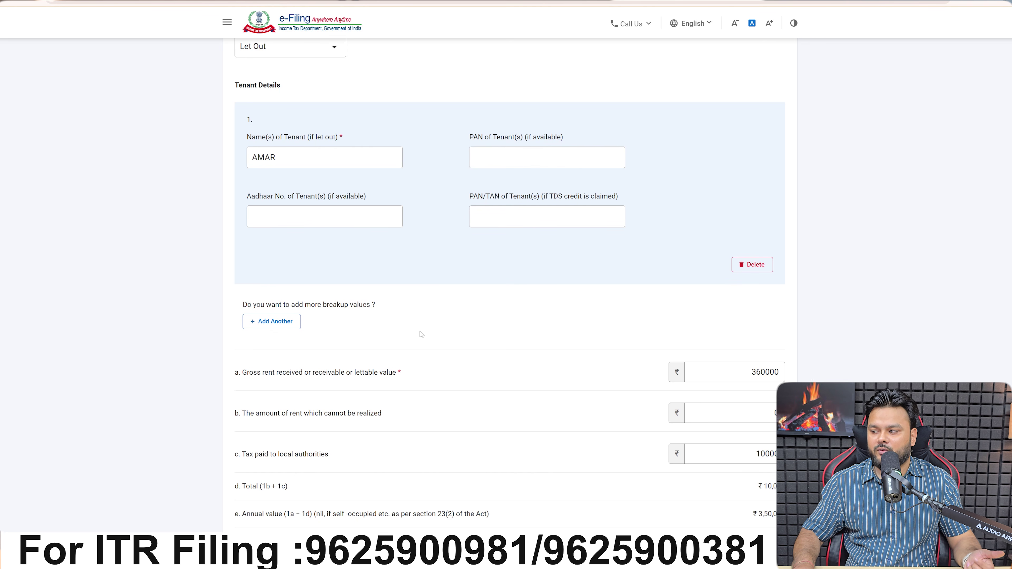
scroll(425, 342, down, 3)
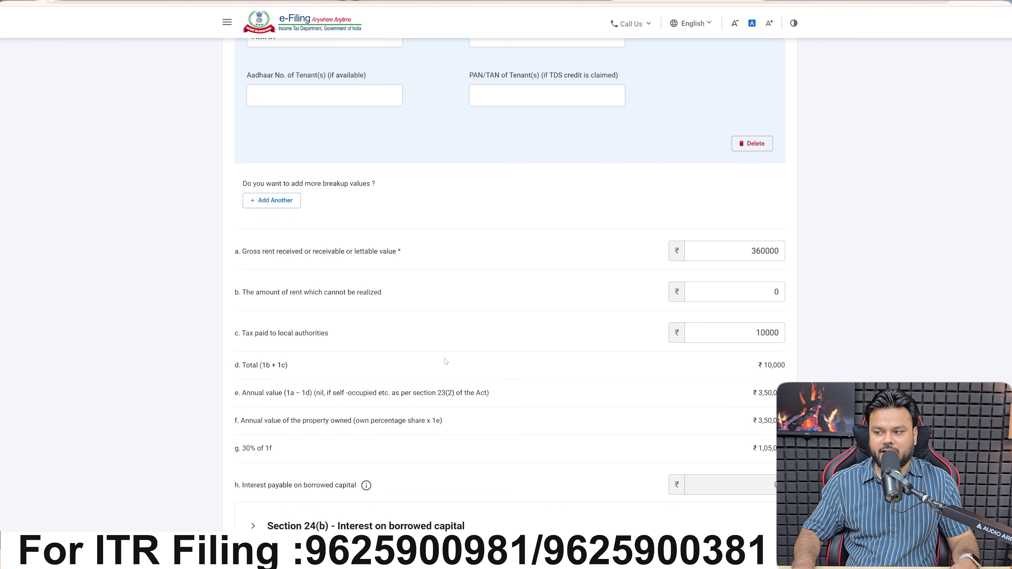
- Compare the property's gross rent, local tax, annual value and 30% deduction with the House Property sheet of the Excel computation
key(alt+Tab)
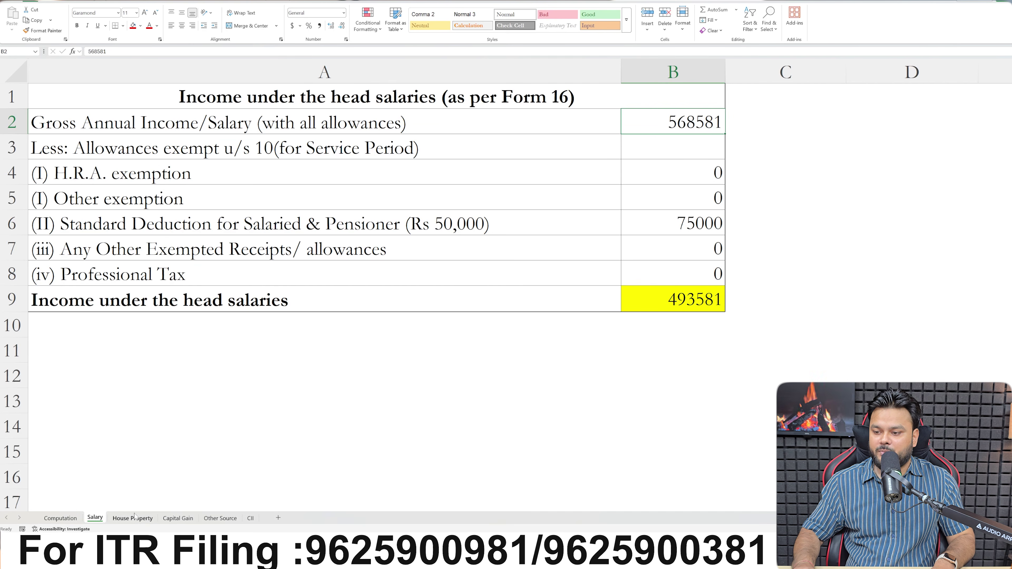
click(135, 516)
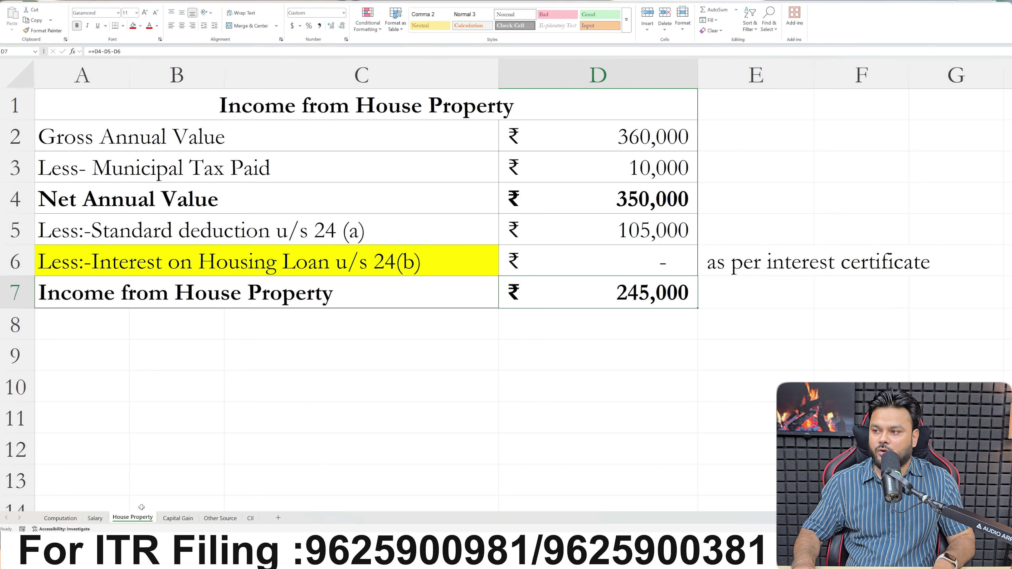
click(588, 127)
key(alt+Tab)
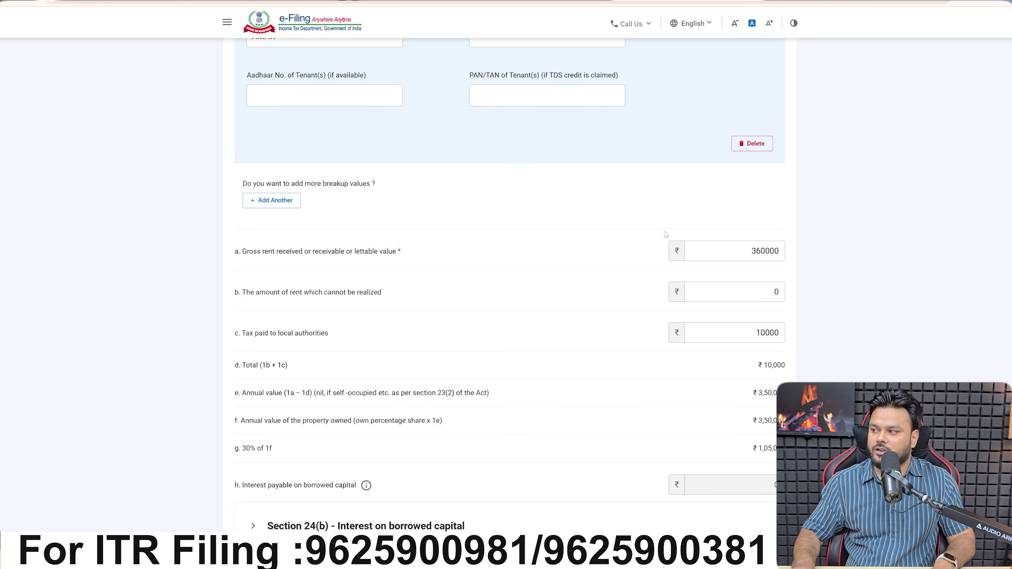
scroll(577, 347, down, 1)
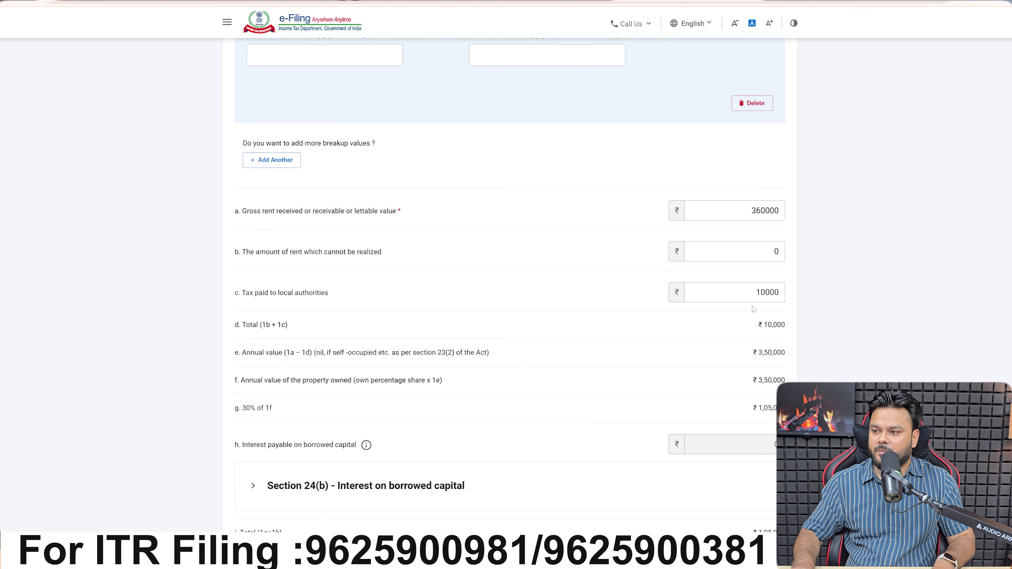
key(alt+Tab)
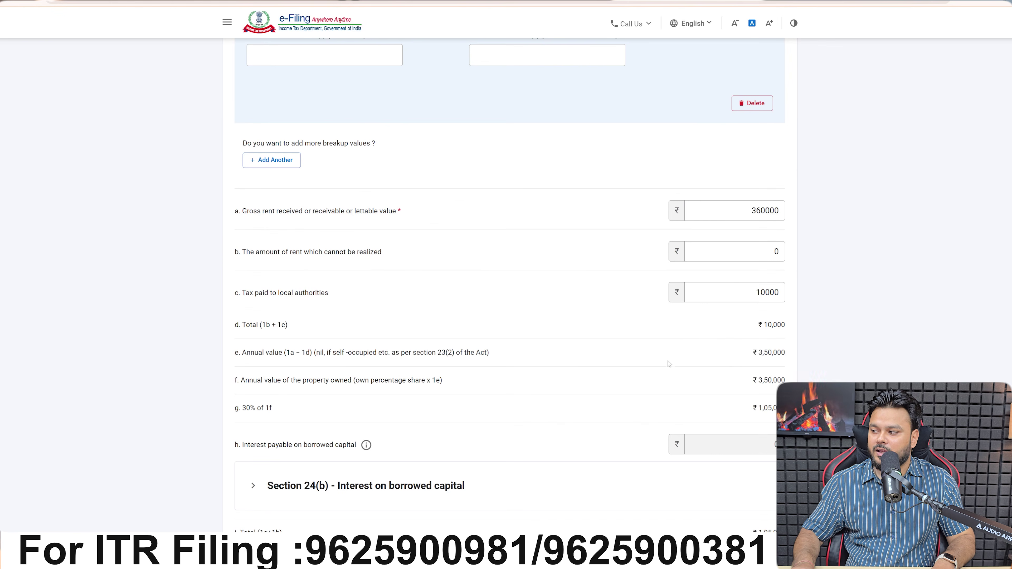
scroll(648, 353, down, 1)
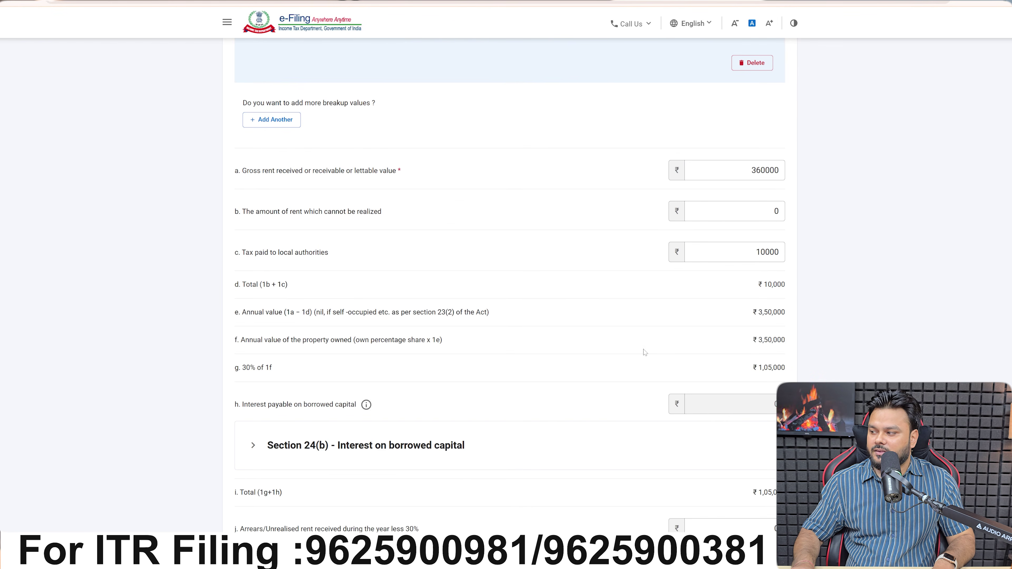
- Check the property's 30% deduction and income from house property, save the property entry, and confirm Schedule House Property
scroll(641, 349, down, 2)
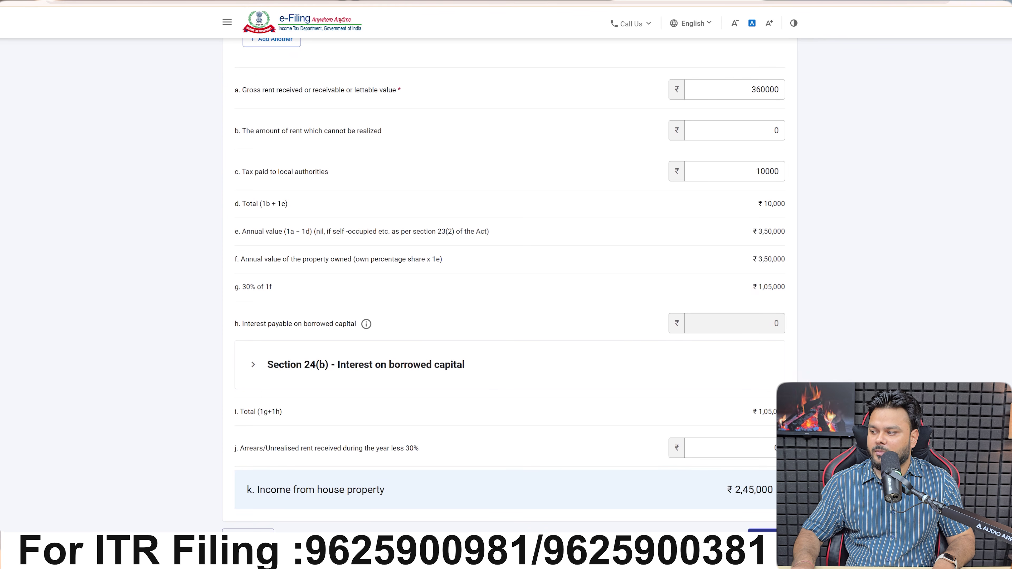
triple_click(769, 287)
scroll(688, 359, down, 2)
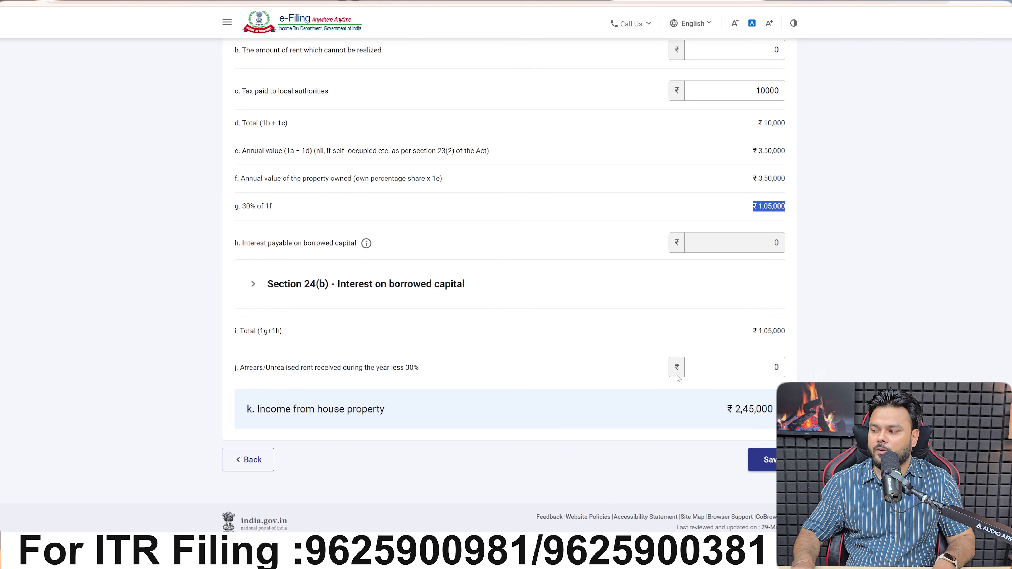
drag(726, 409, 772, 409)
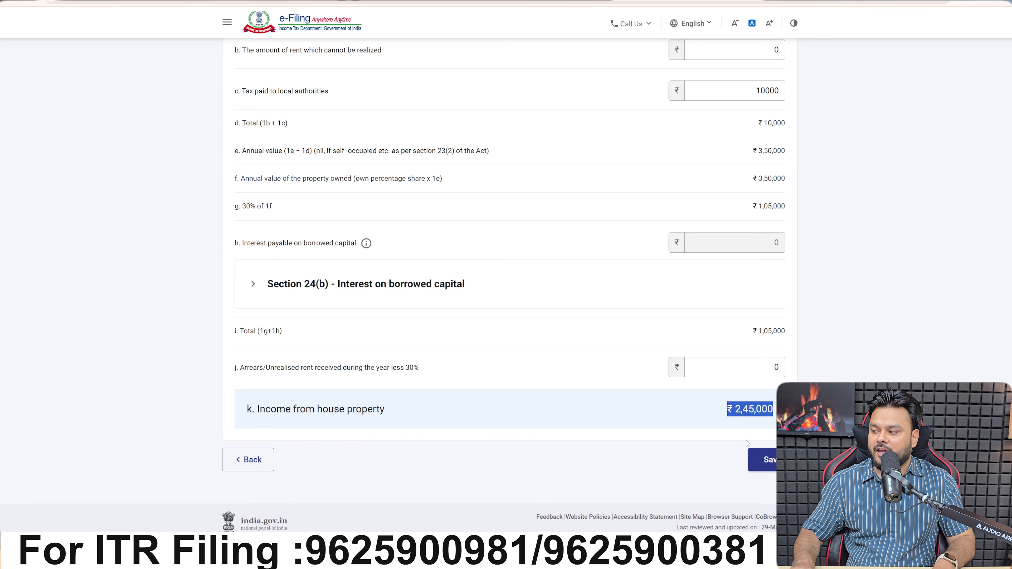
click(768, 459)
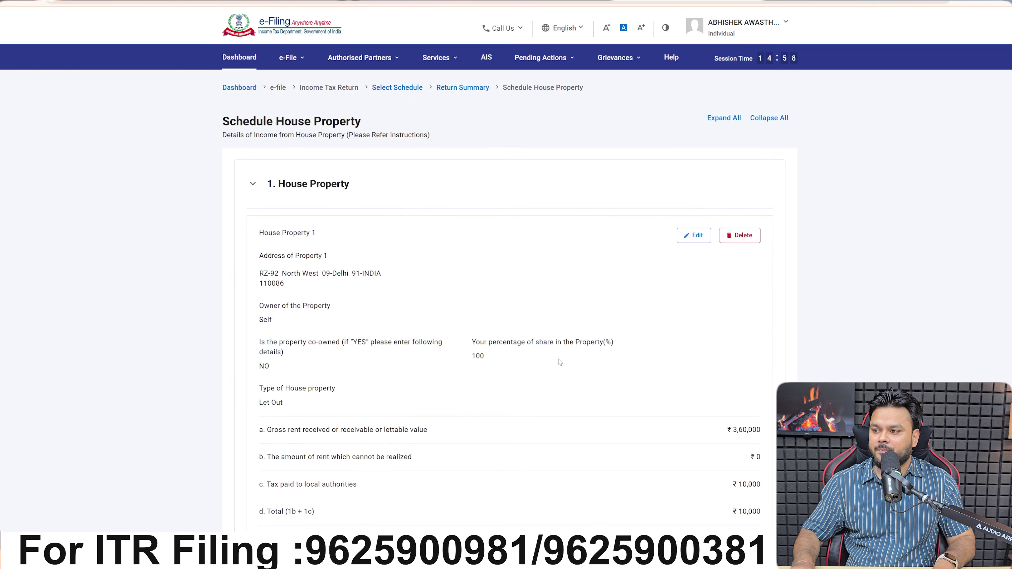
scroll(590, 360, down, 15)
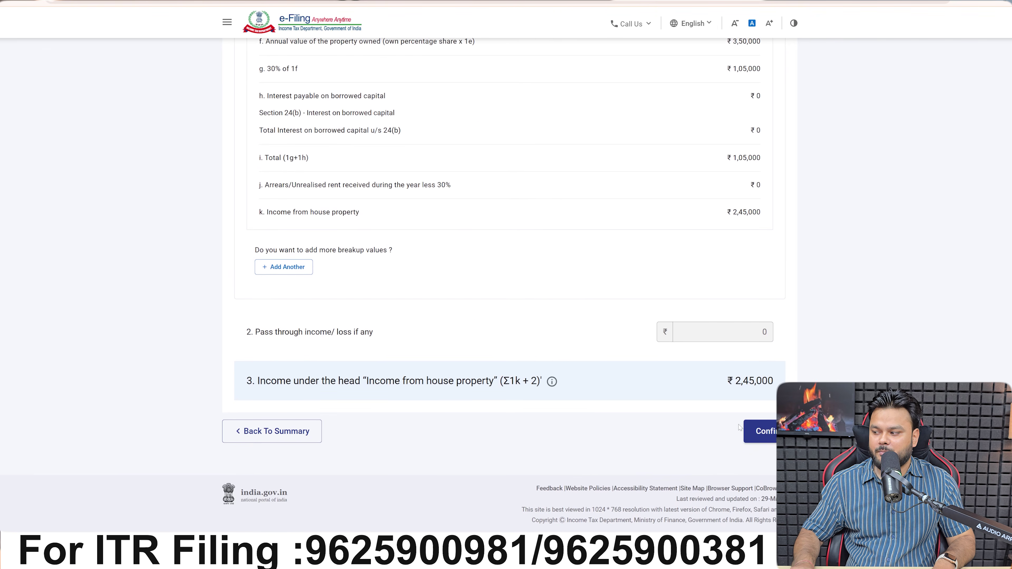
click(759, 432)
- Open Schedule Capital Gains from the return summary
scroll(484, 321, up, 15)
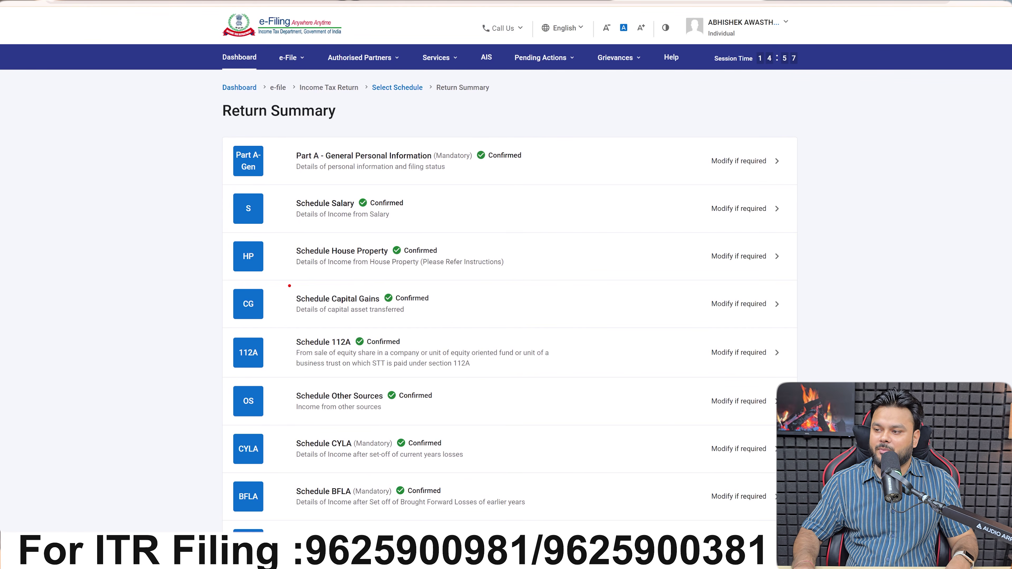
drag(288, 284, 472, 331)
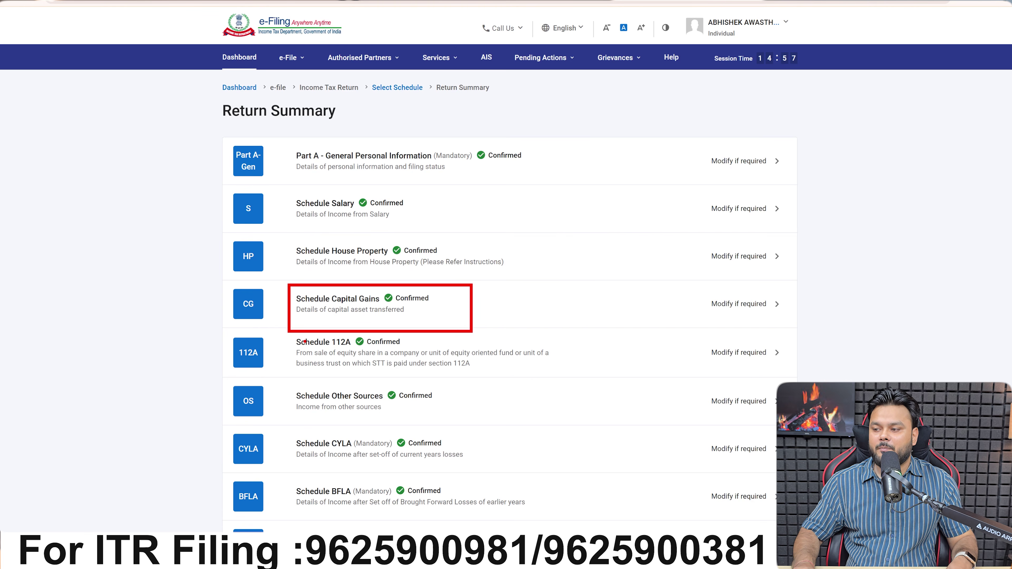
mouse_move(285, 335)
mouse_down()
mouse_move(473, 383)
mouse_move(603, 390)
mouse_up()
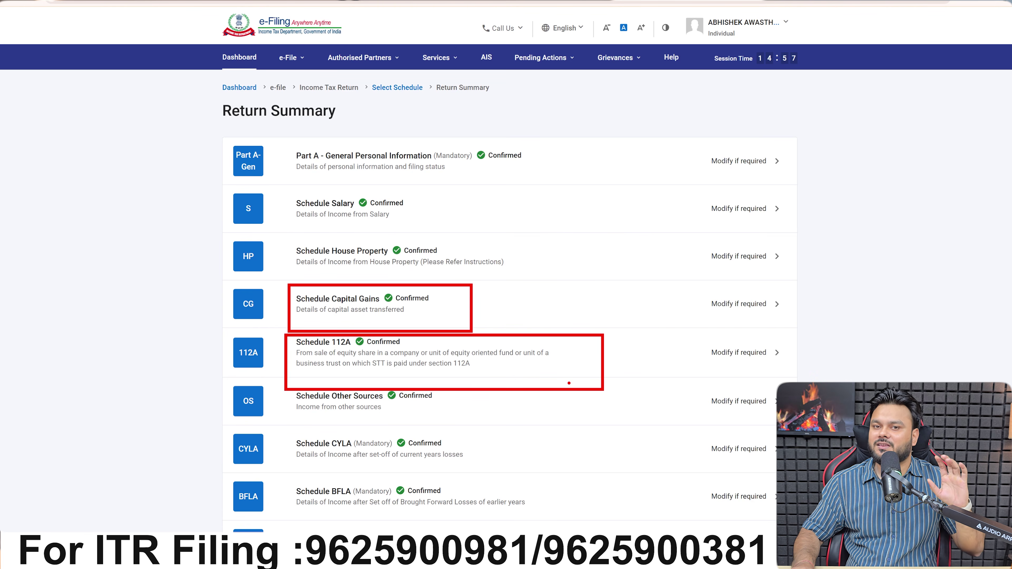
key(Escape)
click(467, 310)
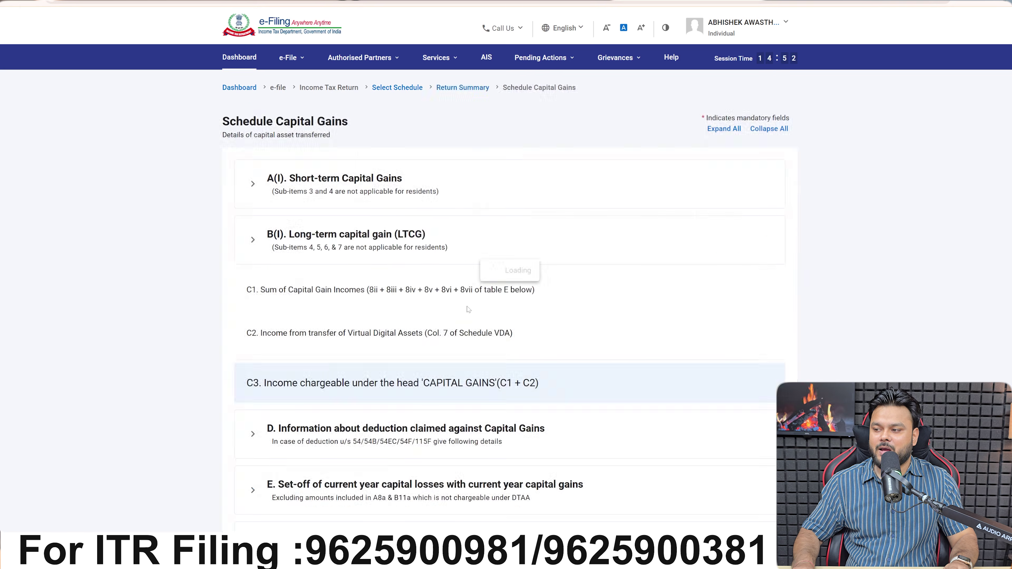
click(507, 293)
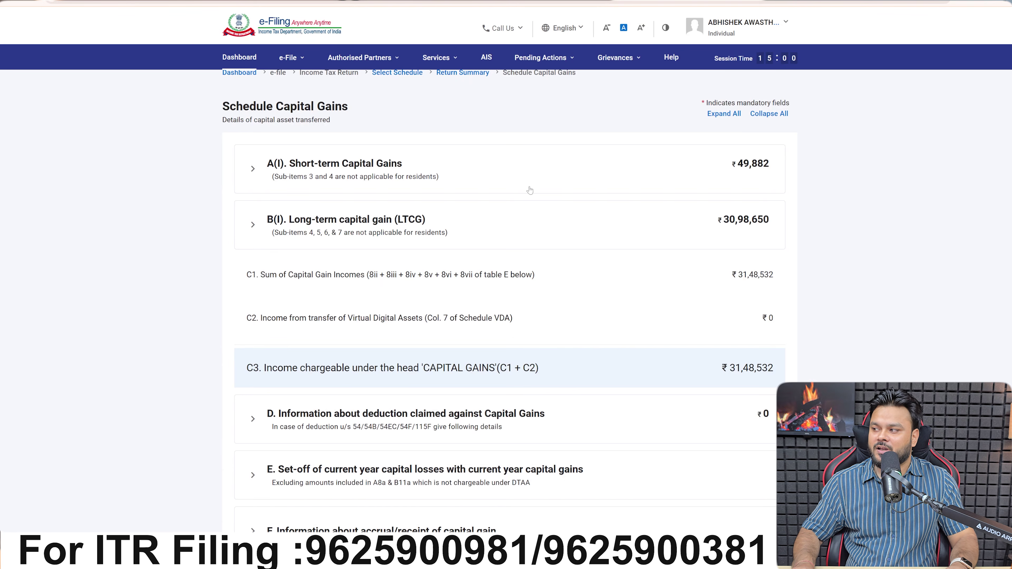
- Expand the short-term capital gains and open the section 111A [for others] entry for STT-paid equity shares for editing
click(526, 168)
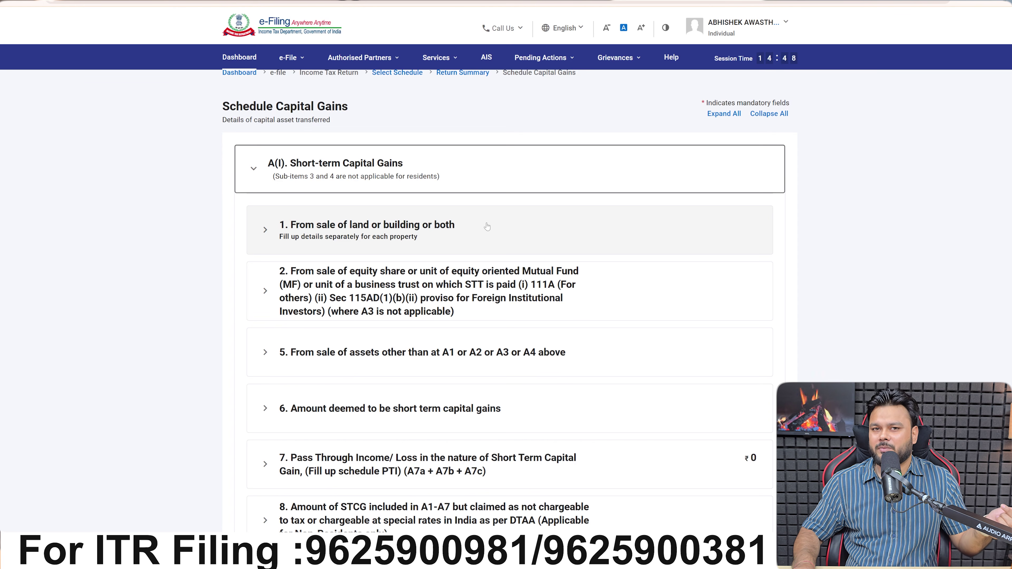
click(482, 291)
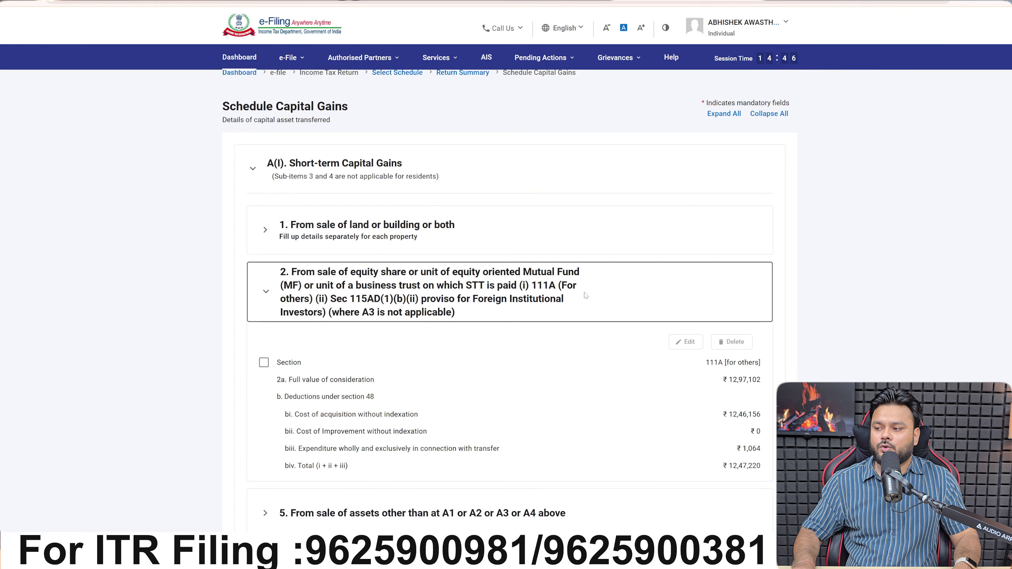
click(264, 363)
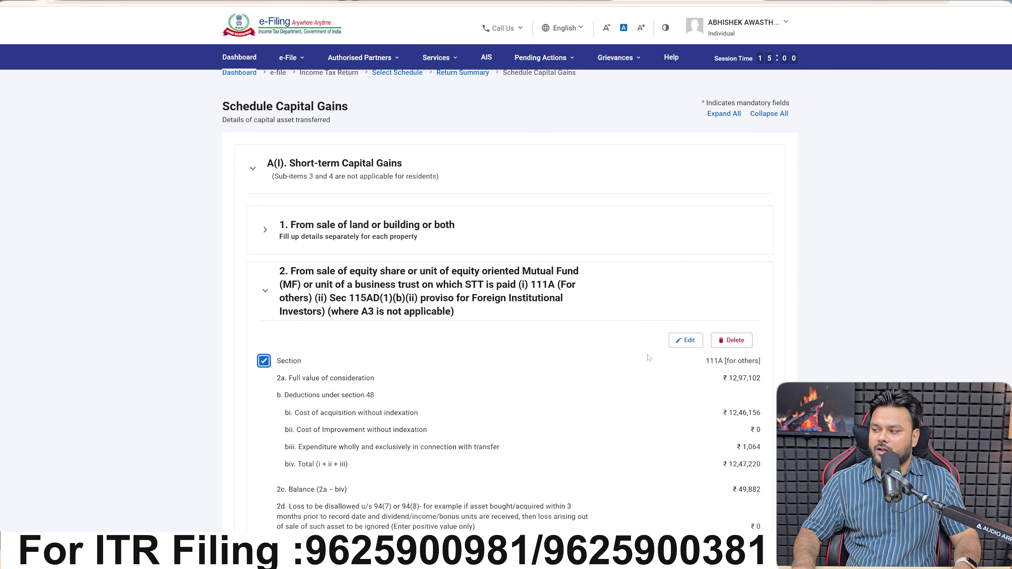
click(685, 342)
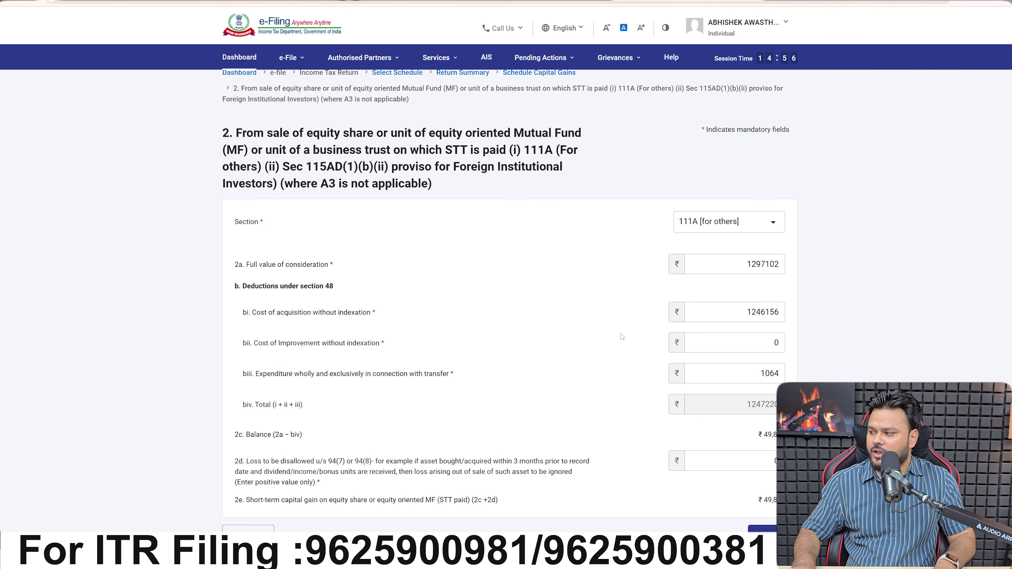
- Compare the section 111A full value of consideration and cost of acquisition with the Capital Gain sheet of the Excel computation
key(alt+Tab)
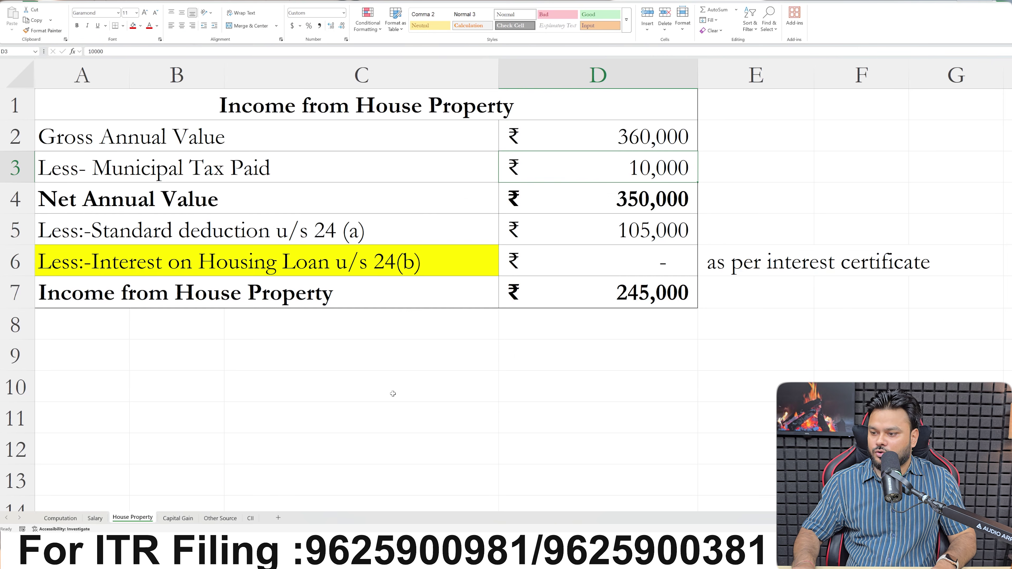
click(177, 518)
scroll(253, 301, down, 1)
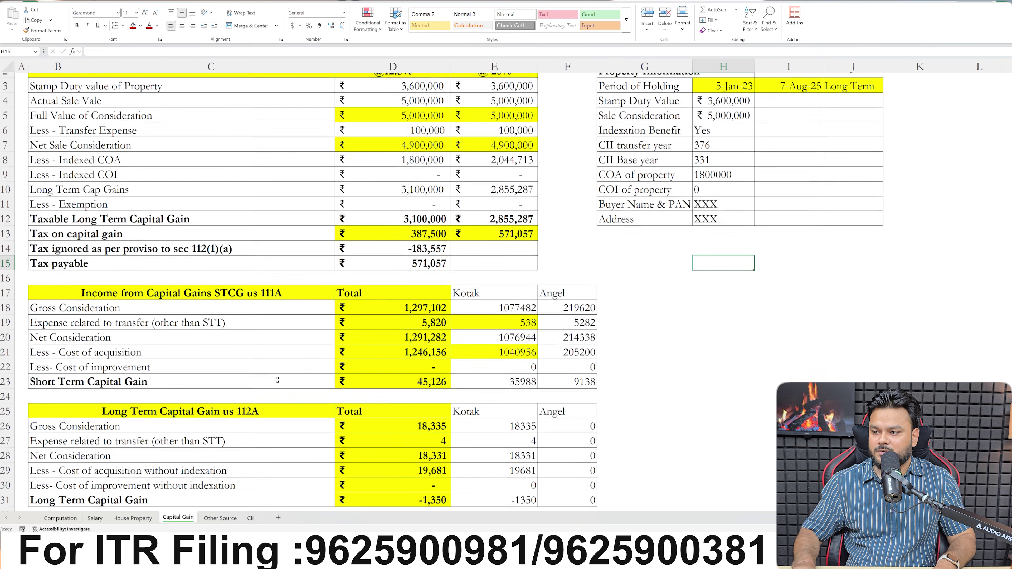
click(254, 290)
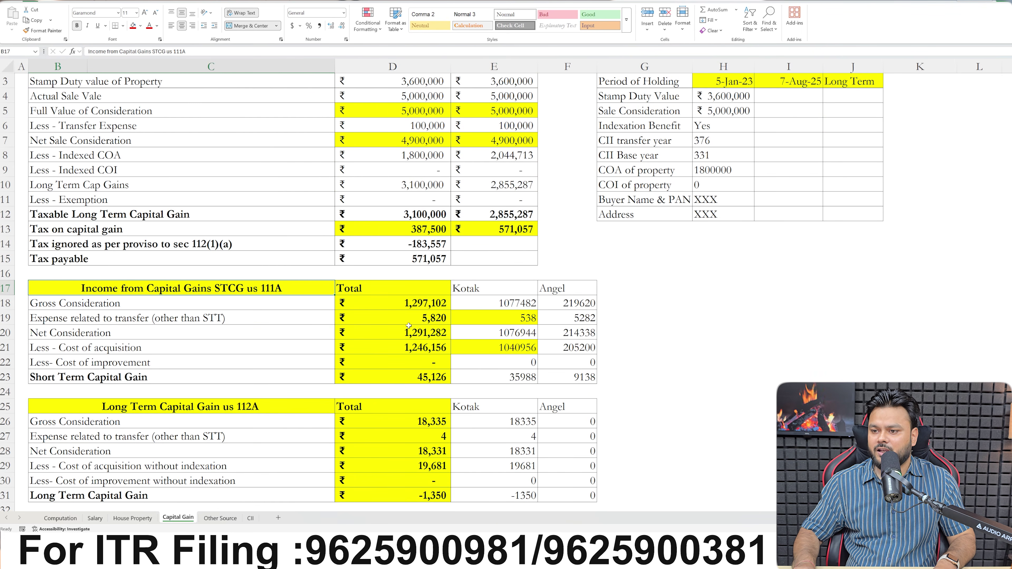
key(Down)
key(Right)
key(Right)
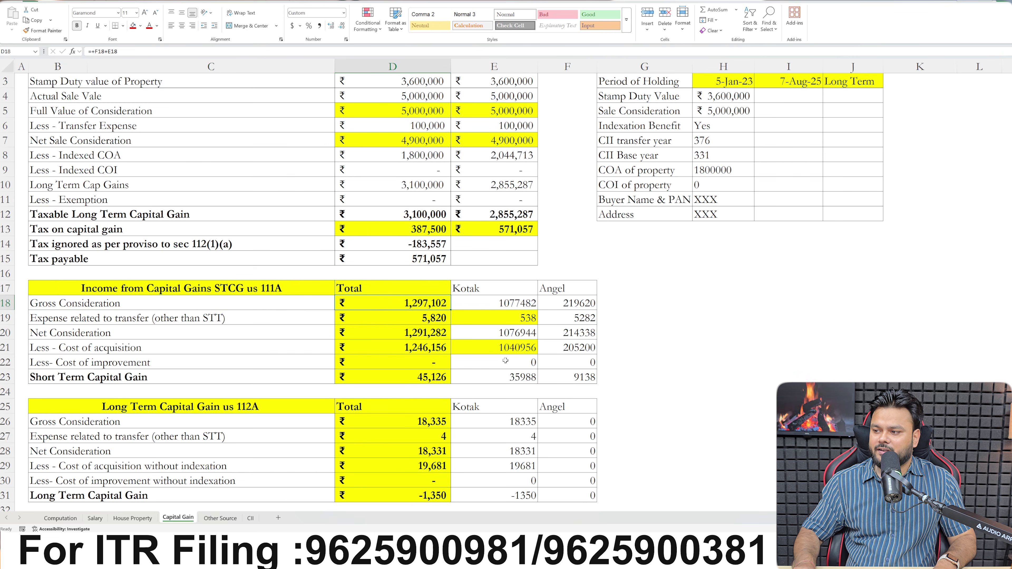
key(alt+Tab)
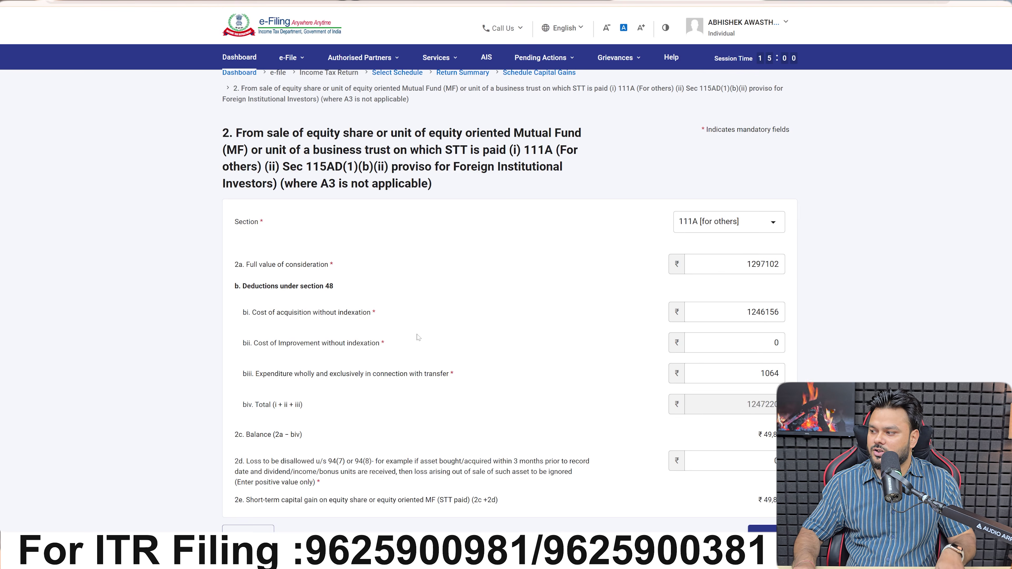
key(alt+Tab)
click(413, 350)
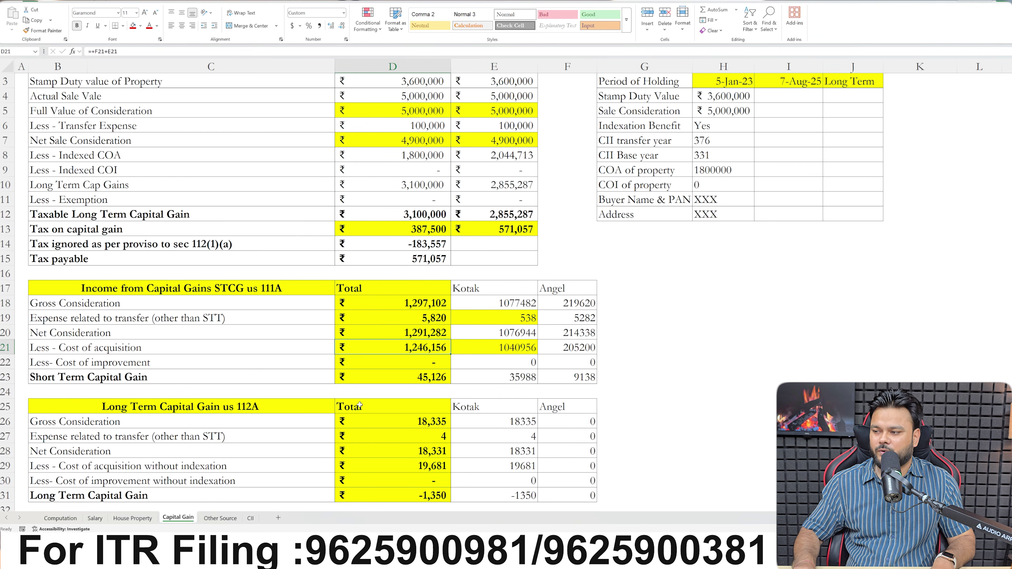
key(alt+Tab)
- Look up the section 111A transfer expense in the Excel computation, set the portal entry's transfer expenditure to 5820, and save it
key(alt+Tab)
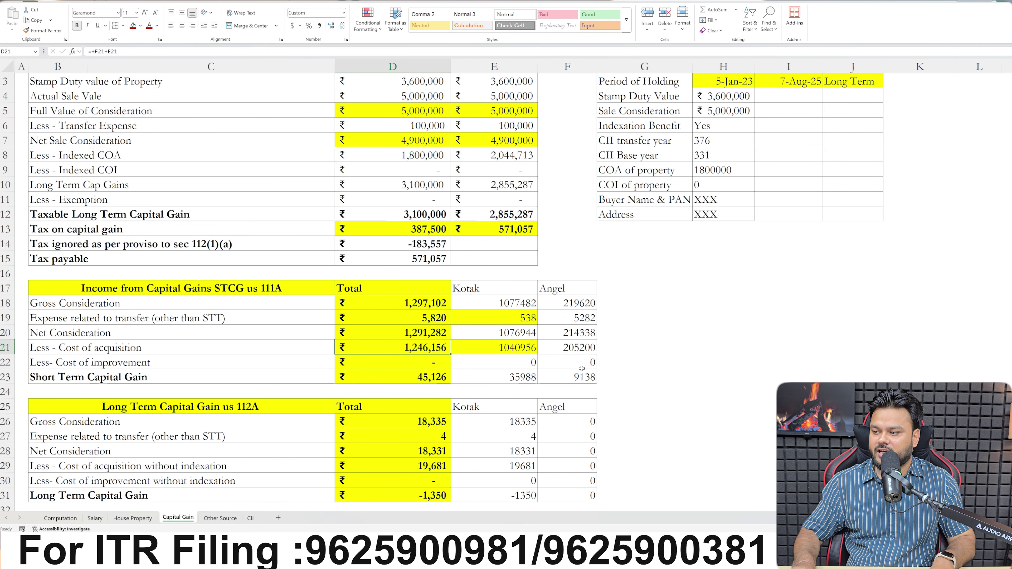
click(438, 318)
key(alt+Tab)
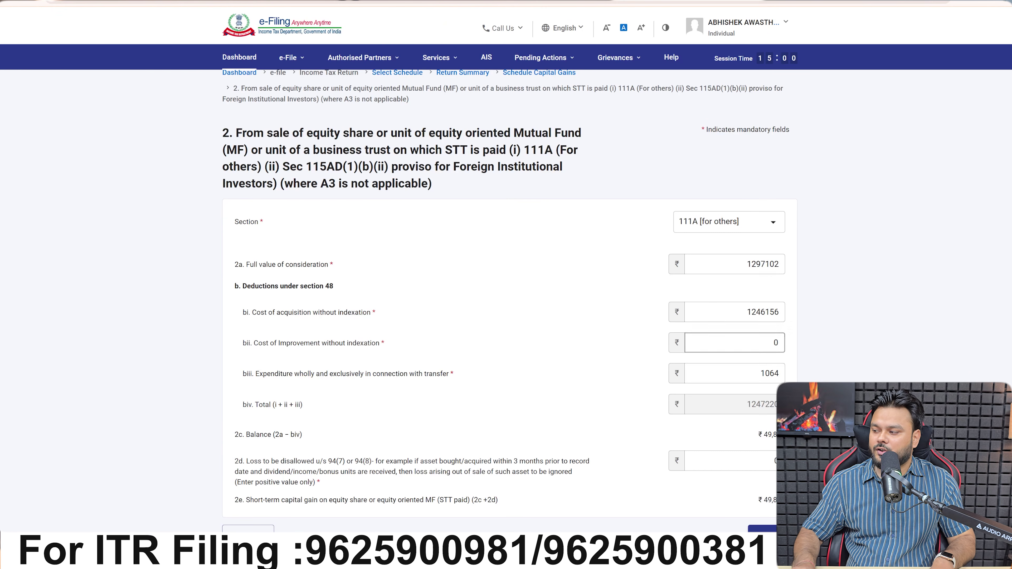
text(5820)
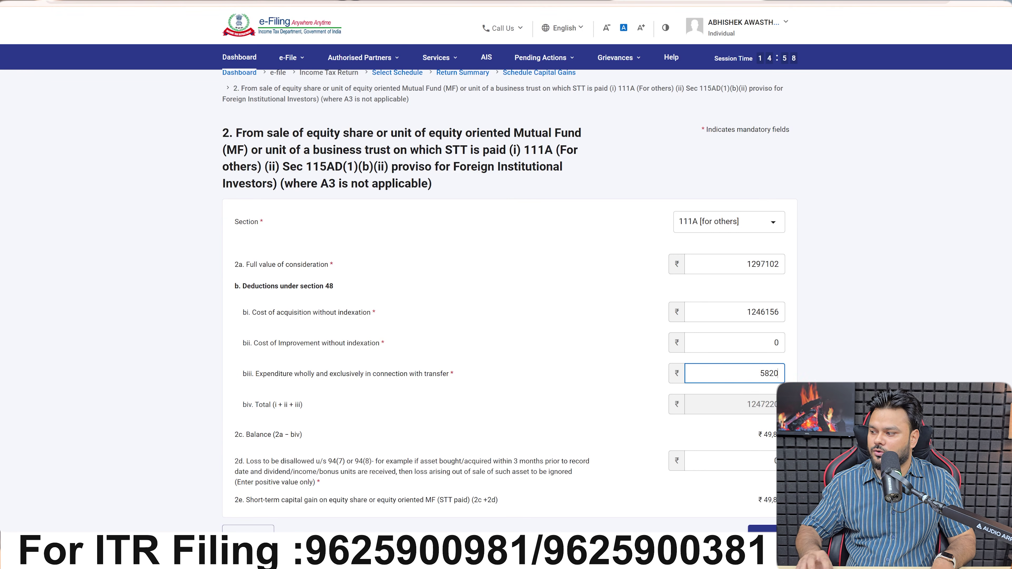
click(578, 376)
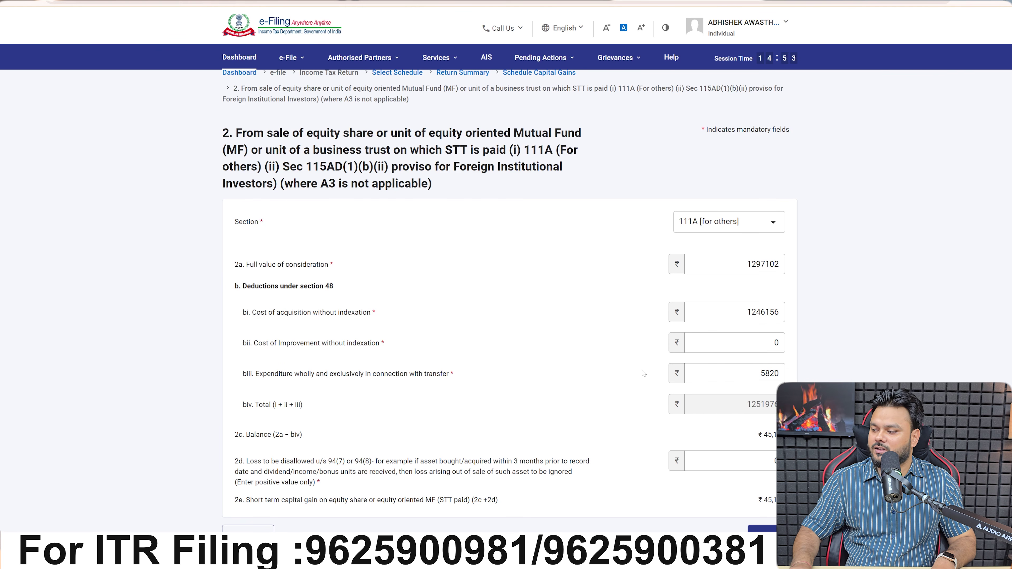
scroll(643, 374, down, 3)
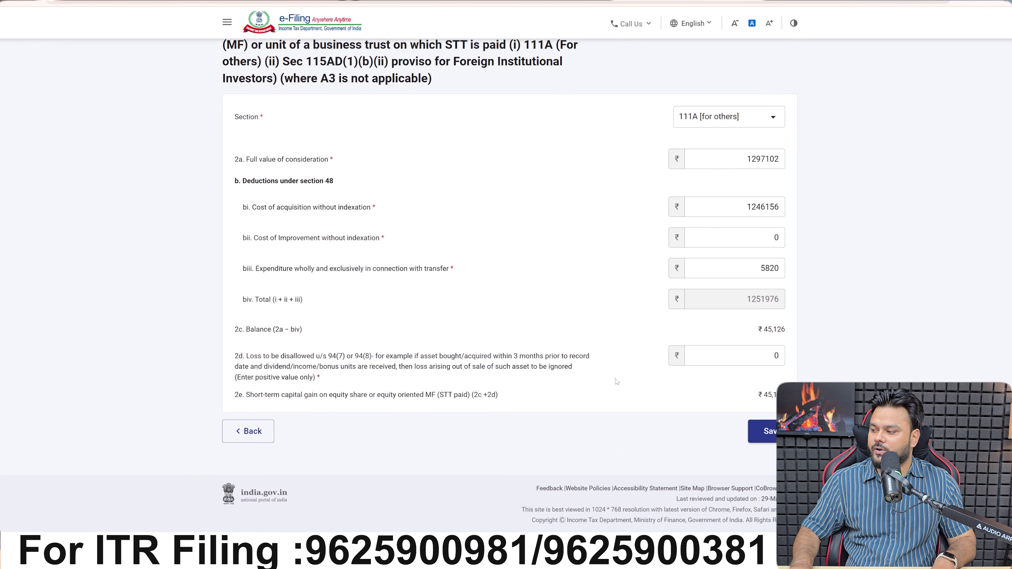
click(775, 437)
- Check the total short-term capital gain, then open Item 1 under long-term sale of land or building for editing
scroll(503, 378, down, 4)
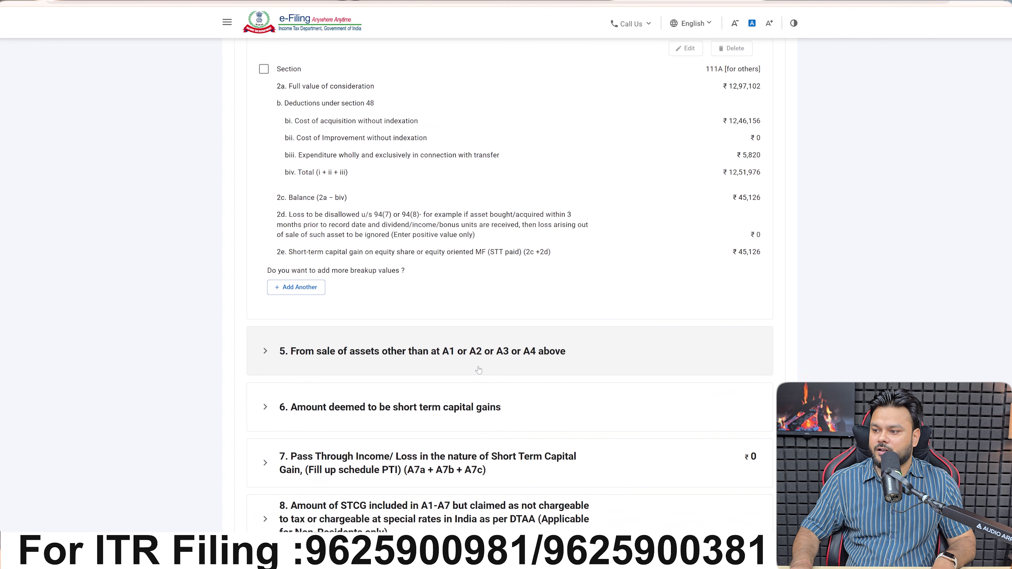
scroll(461, 375, up, 6)
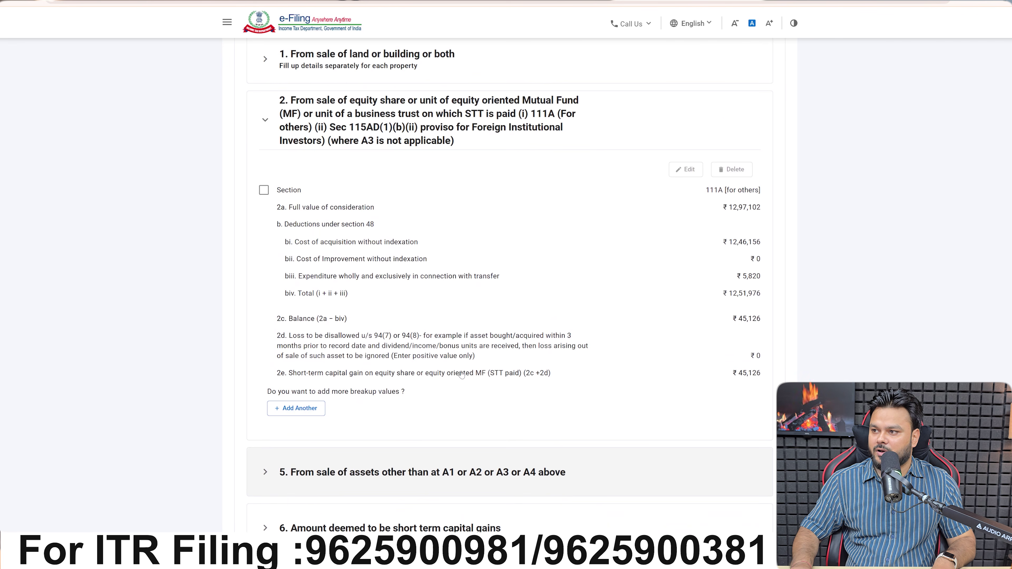
scroll(460, 373, down, 10)
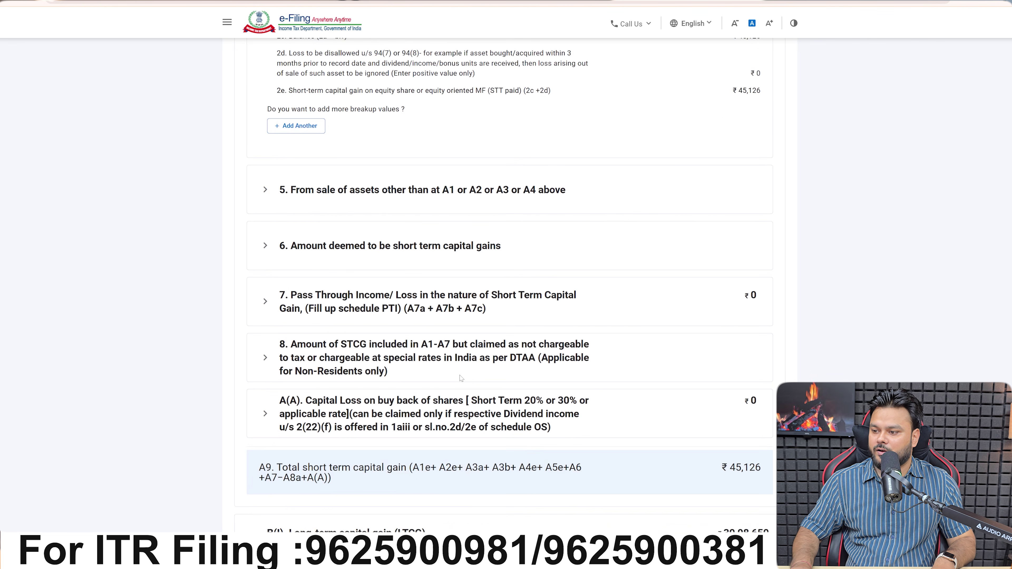
scroll(460, 375, down, 4)
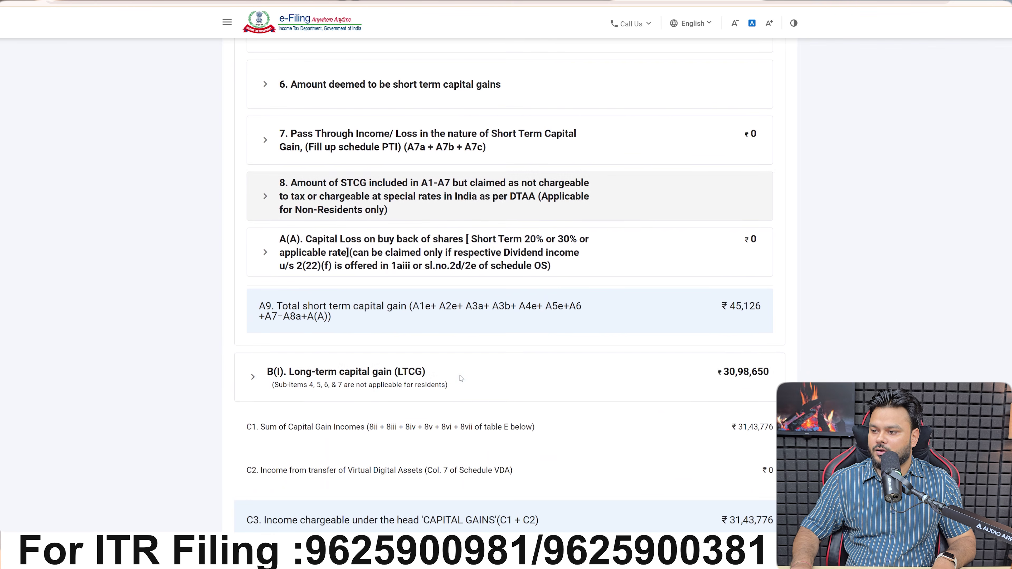
click(461, 389)
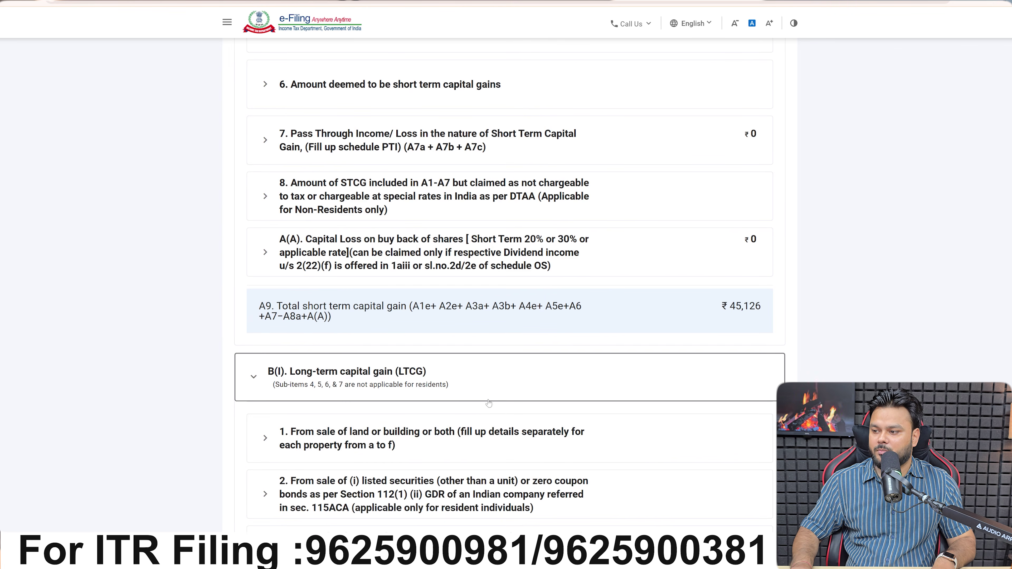
scroll(489, 404, down, 3)
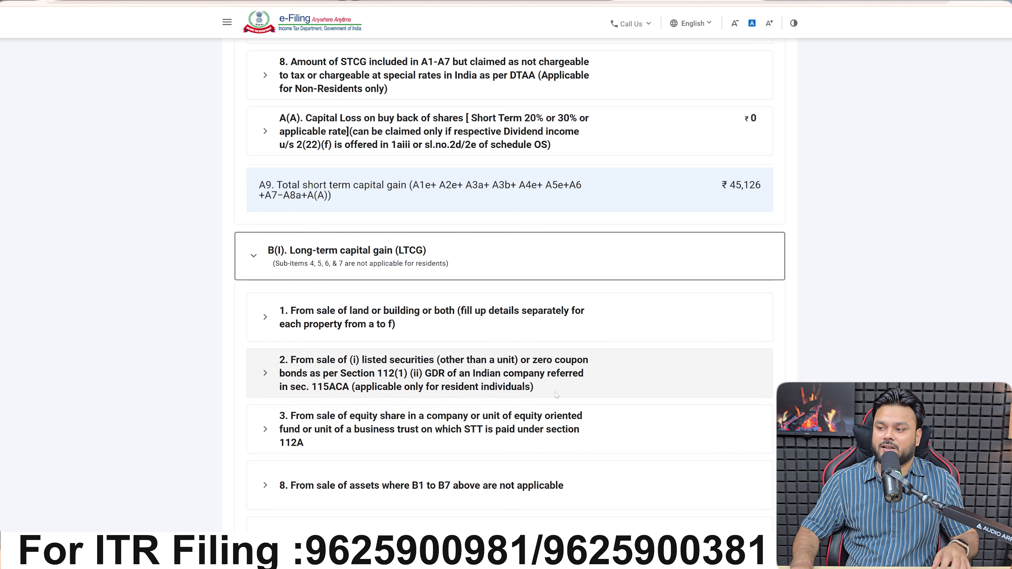
click(456, 326)
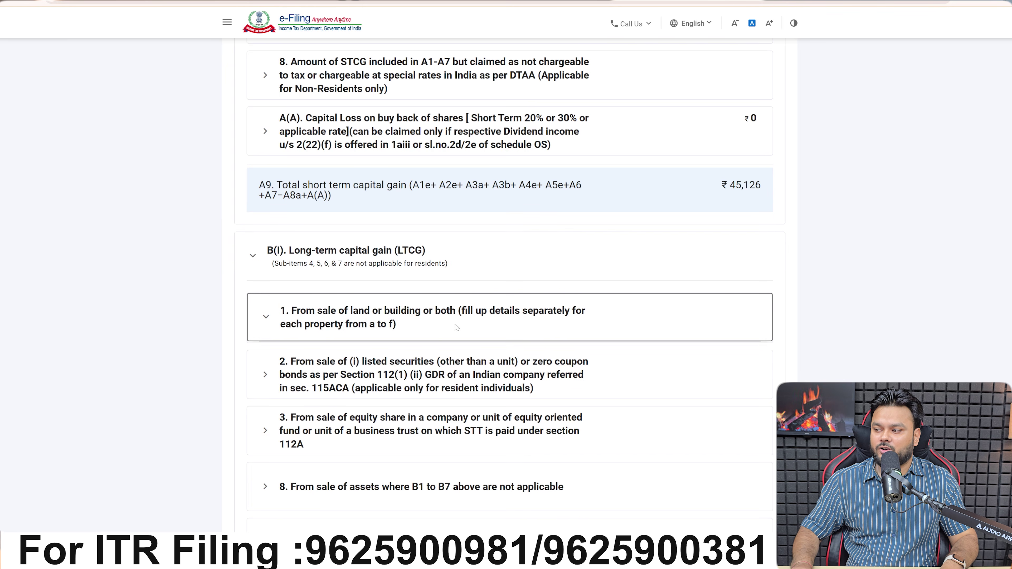
click(424, 388)
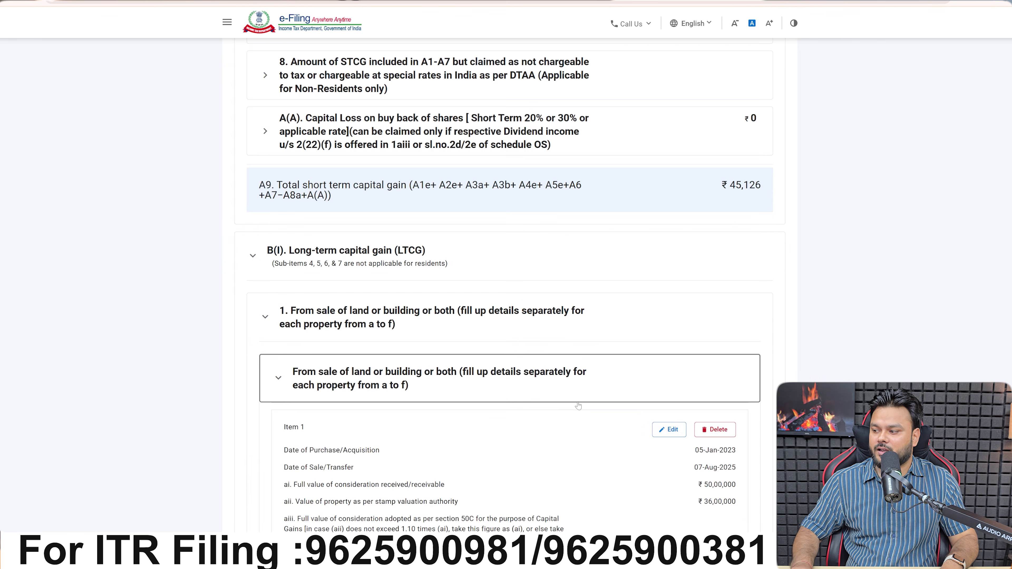
click(666, 428)
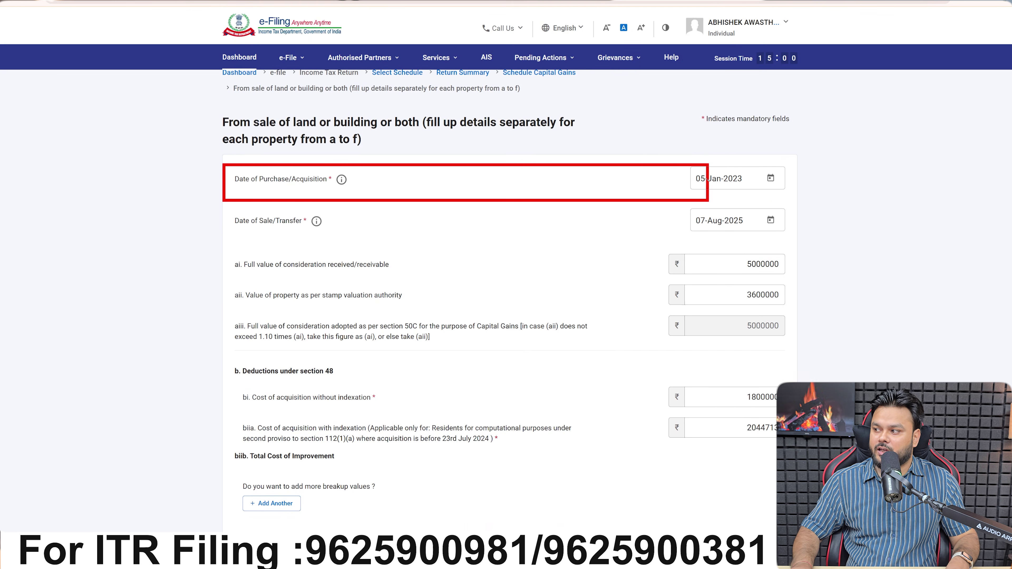
- Check the sold property's purchase and sale dates, consideration, stamp value, acquisition costs and transfer expenditure on the portal
key(alt+Tab)
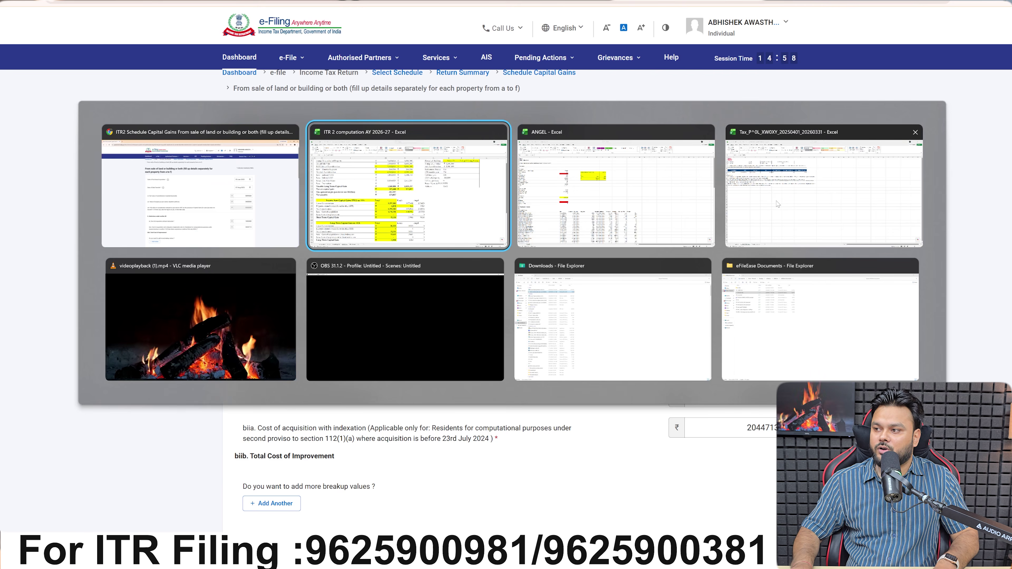
key(alt+Tab)
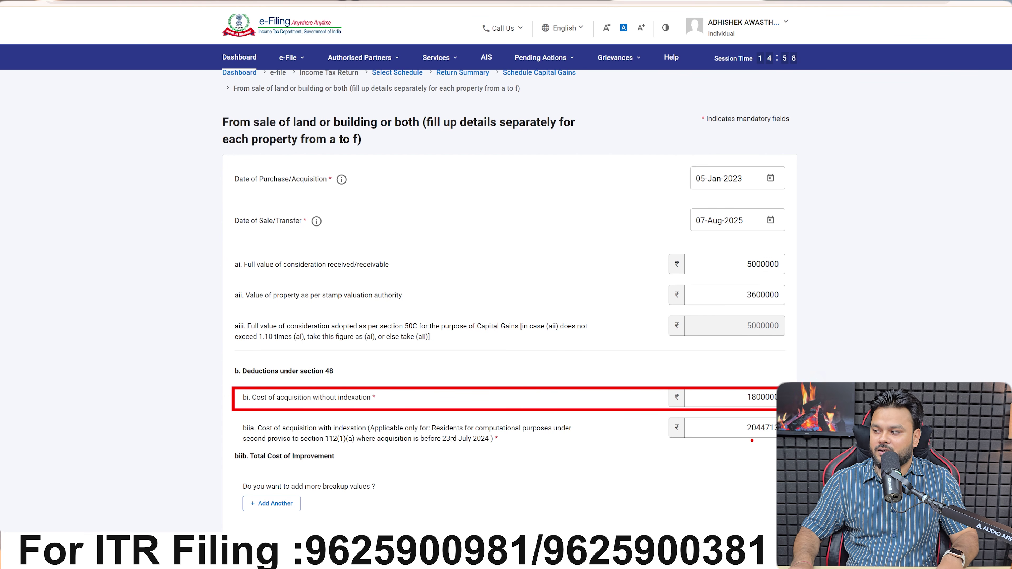
scroll(753, 380, down, 2)
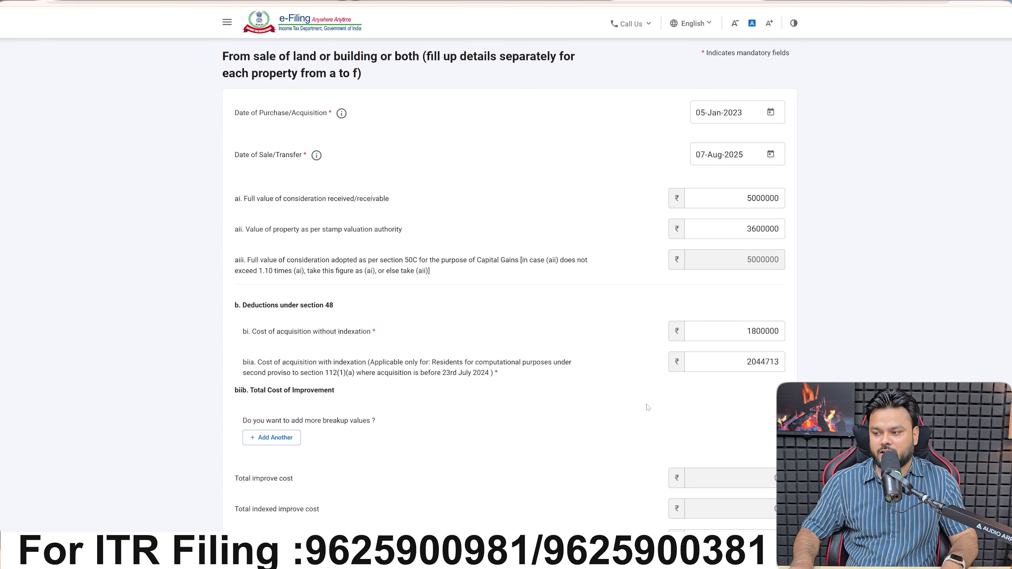
scroll(647, 407, down, 4)
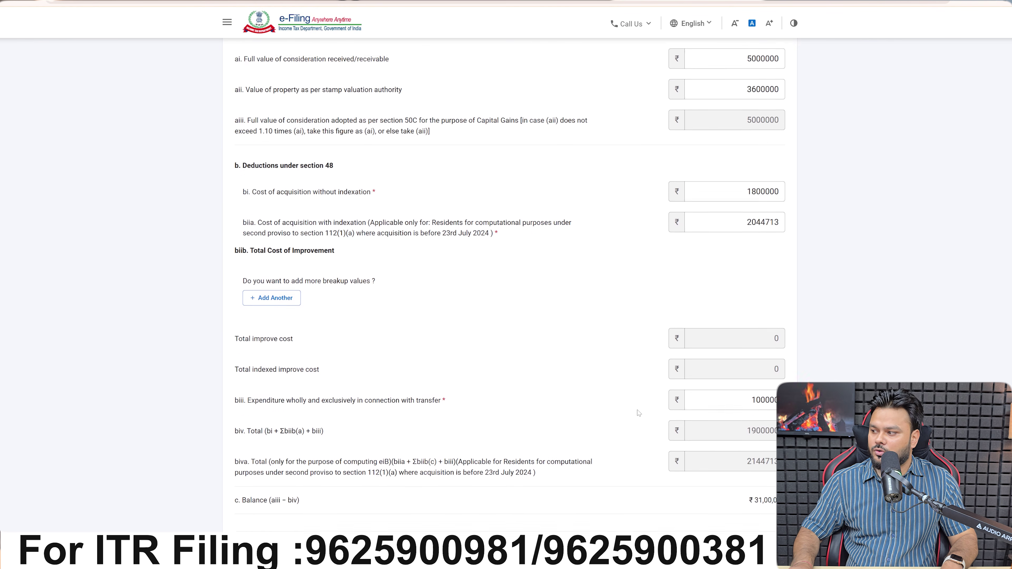
scroll(638, 413, up, 1)
scroll(639, 413, down, 1)
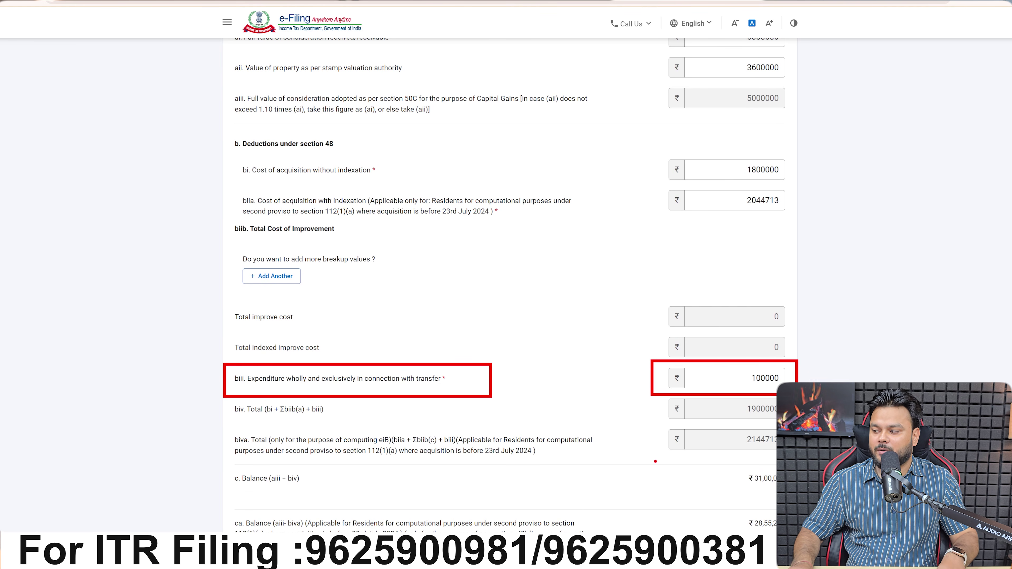
- Compare the portal's property balances with and without indexation against the Taxable Long Term Capital Gain row of the Excel computation
key(alt+Tab)
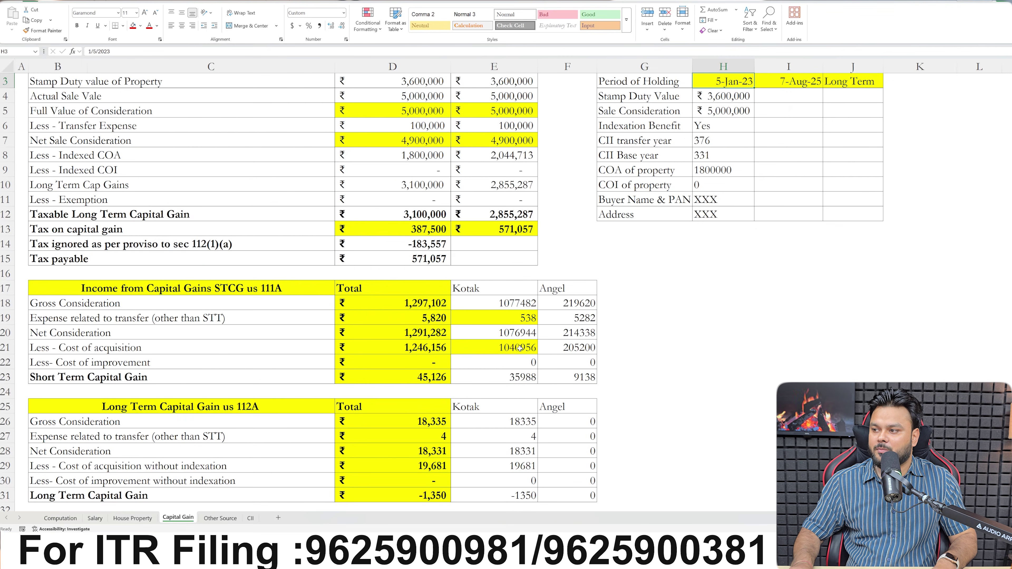
click(411, 244)
click(412, 258)
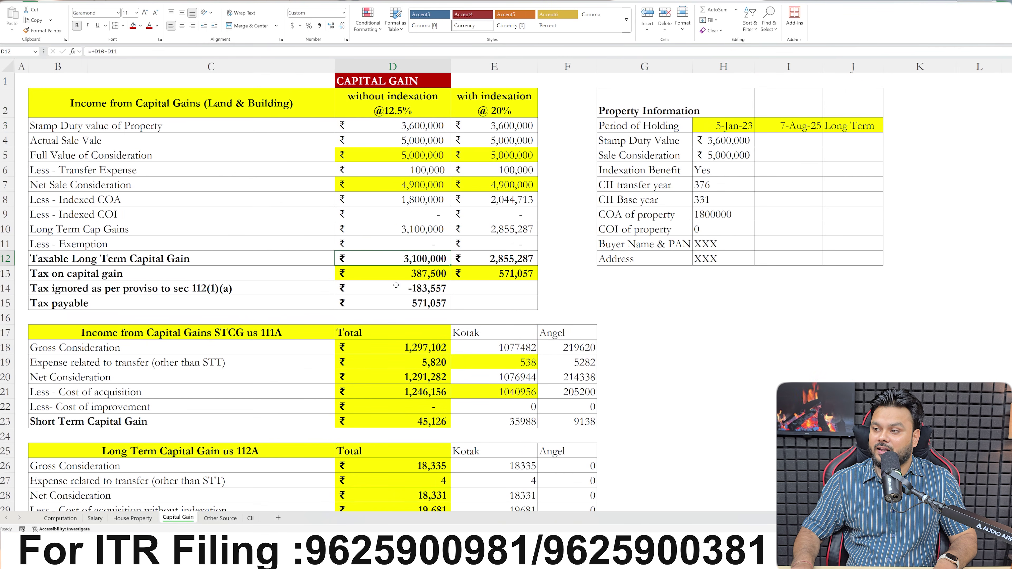
key(alt+Tab)
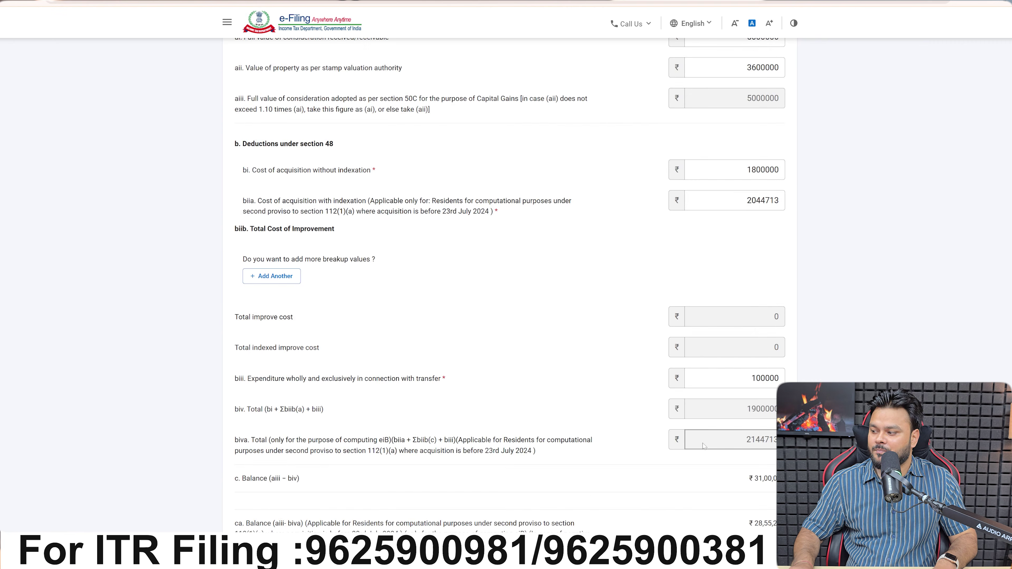
scroll(641, 413, down, 6)
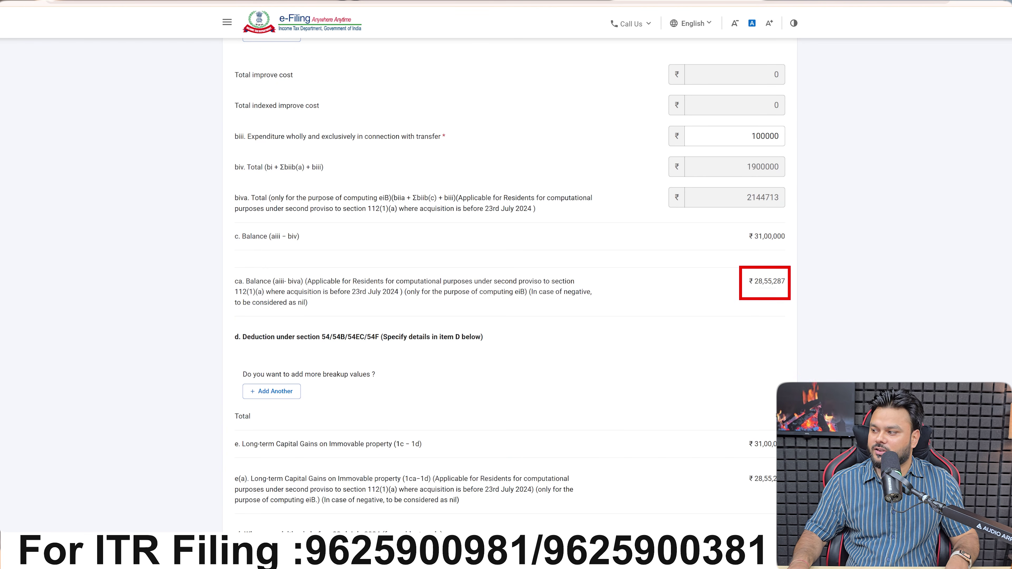
key(alt+Tab)
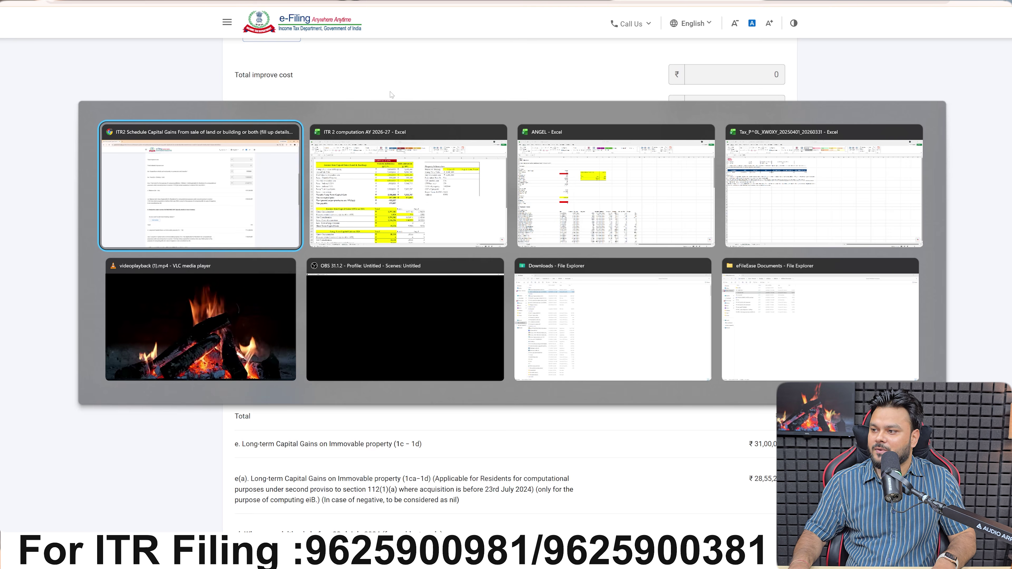
key(alt+Tab)
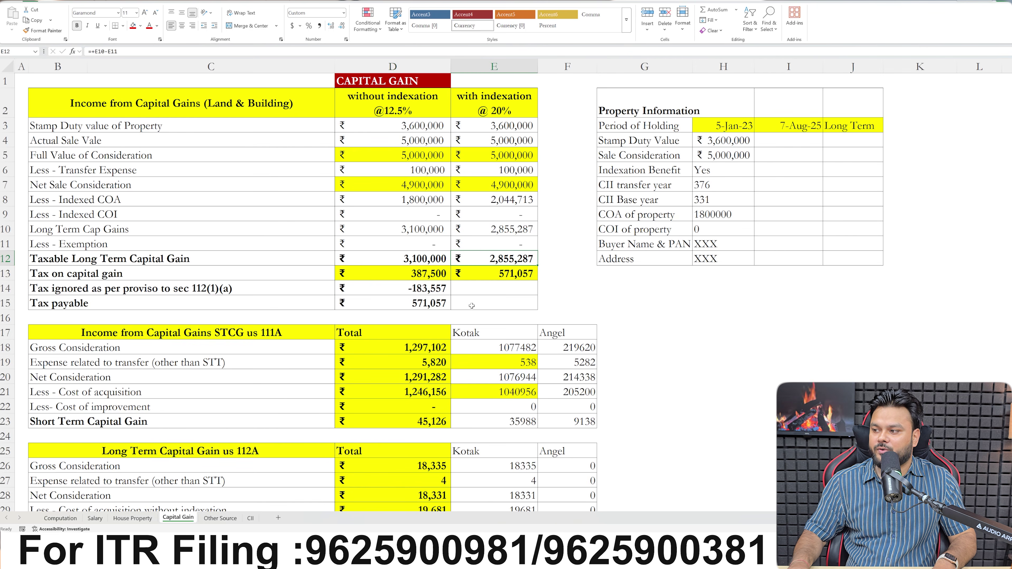
key(alt+Tab)
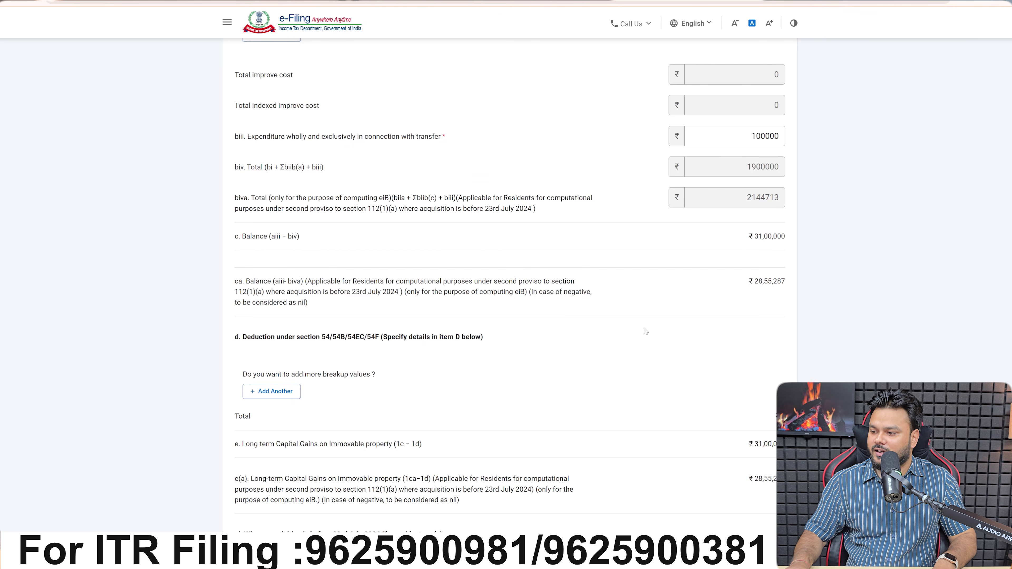
- Review the section 112(1)(a) tax figures and the note on when the buyer's PAN or Aadhaar is mandatory
scroll(635, 337, down, 10)
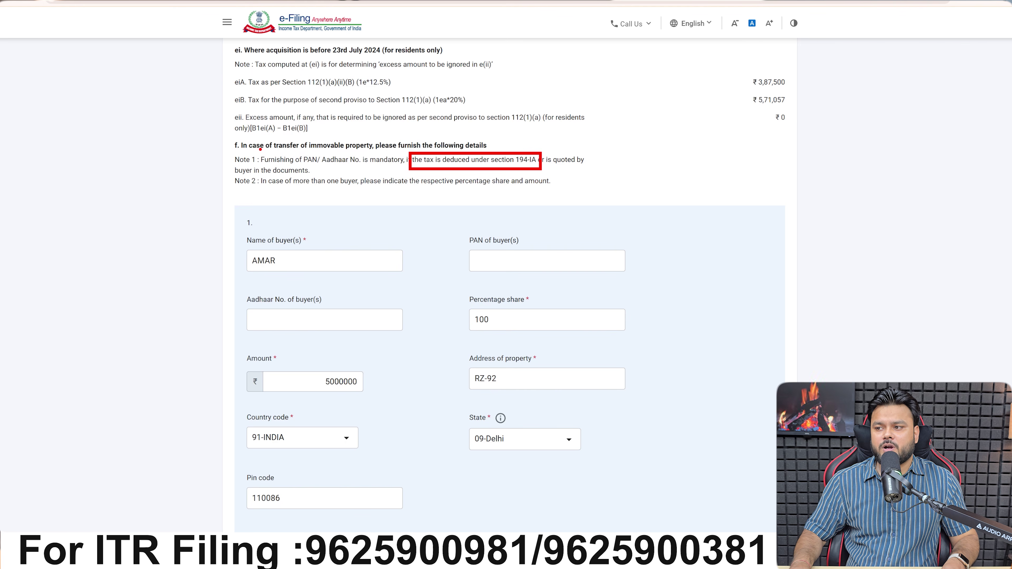
mouse_move(261, 151)
mouse_down()
mouse_move(337, 169)
mouse_move(408, 168)
mouse_up()
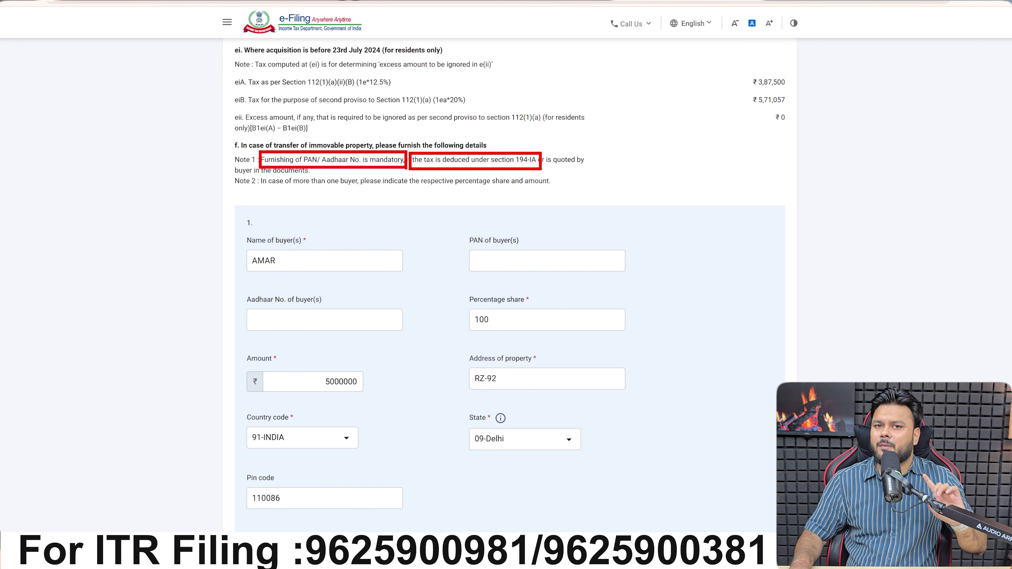
drag(529, 138, 584, 129)
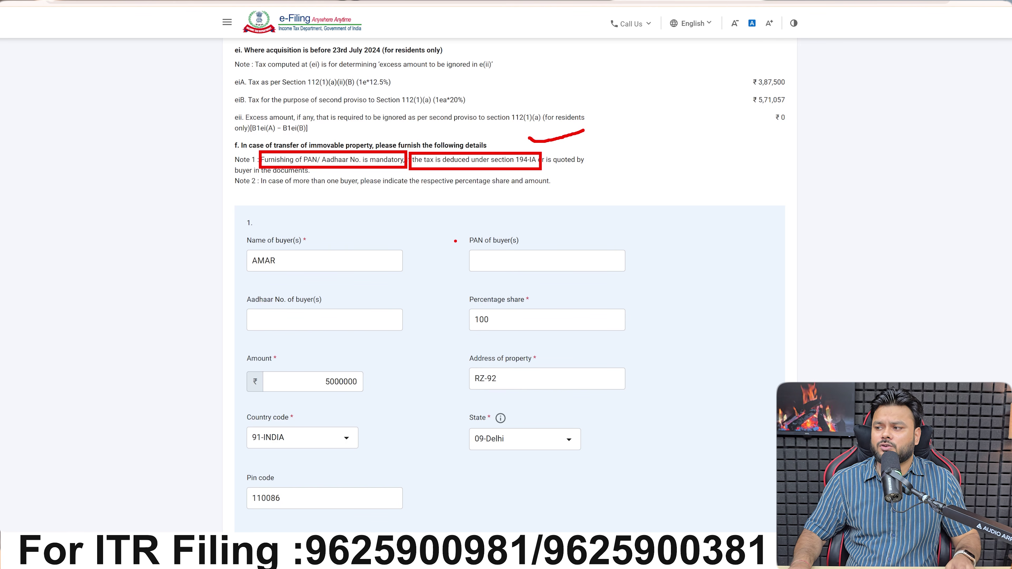
drag(465, 235, 662, 274)
drag(239, 285, 423, 340)
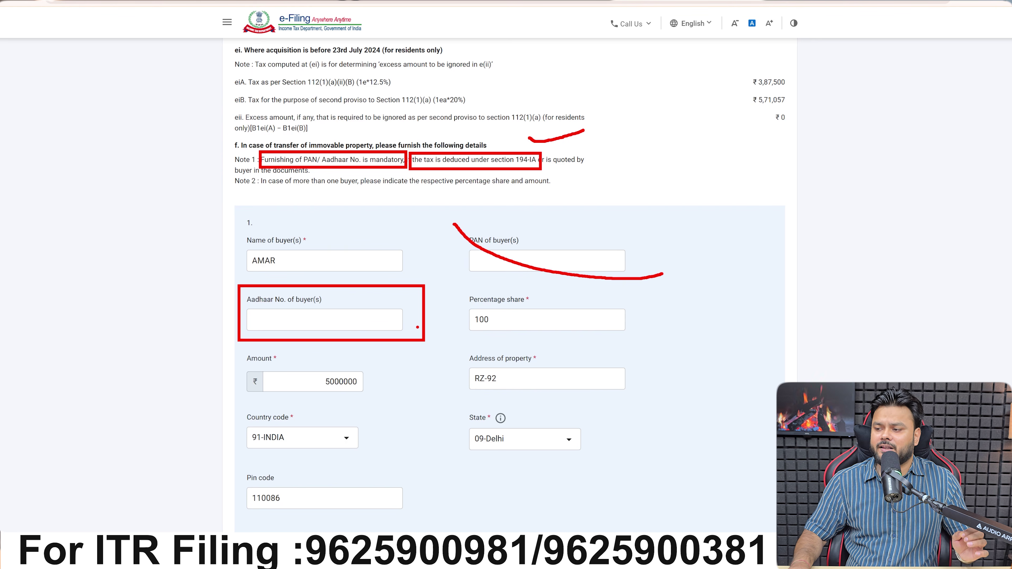
key(Escape)
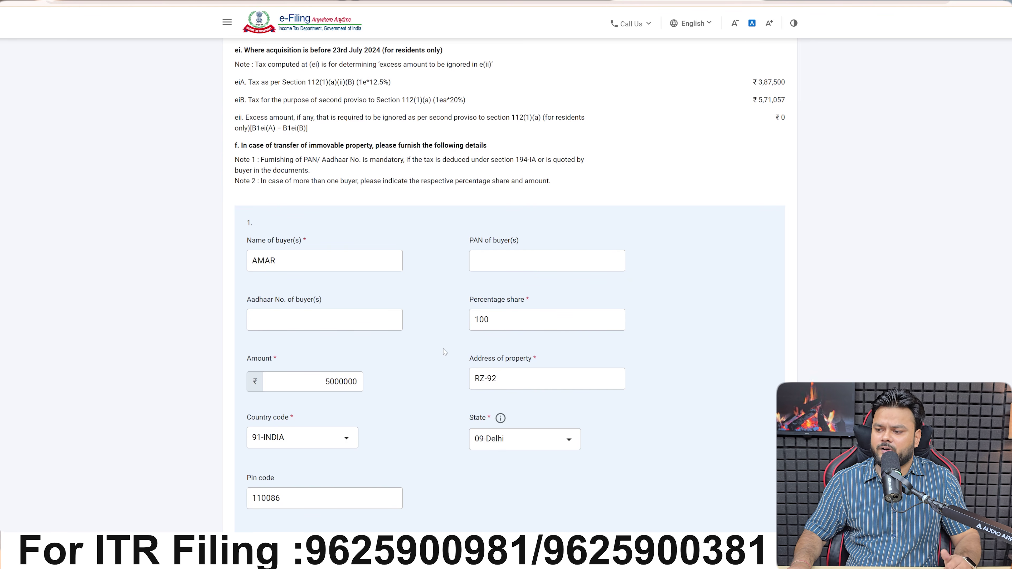
- Save the long-term land or building entry and review the total long-term gain and income chargeable under Capital Gains
scroll(443, 351, down, 5)
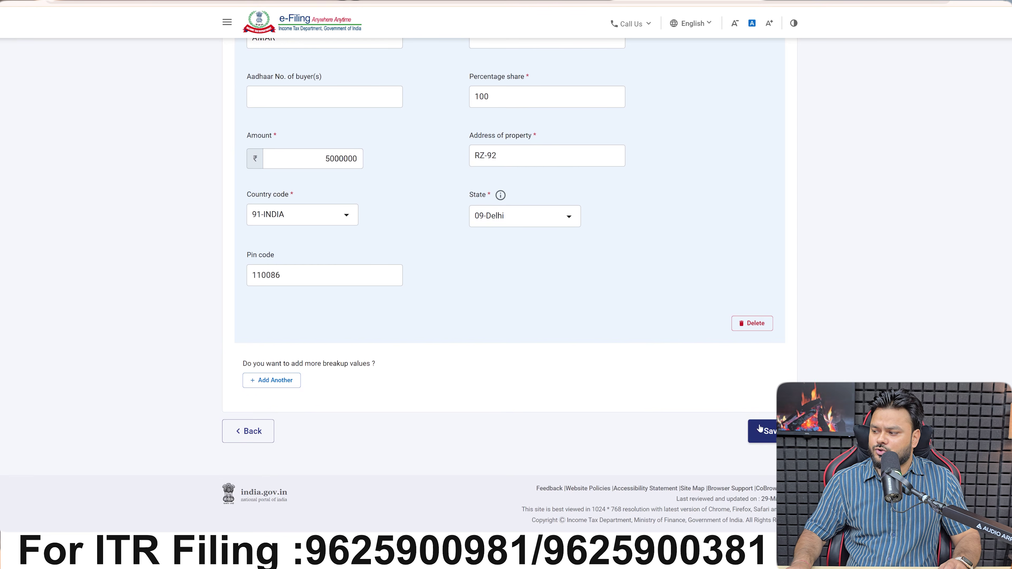
click(762, 432)
scroll(500, 426, down, 3)
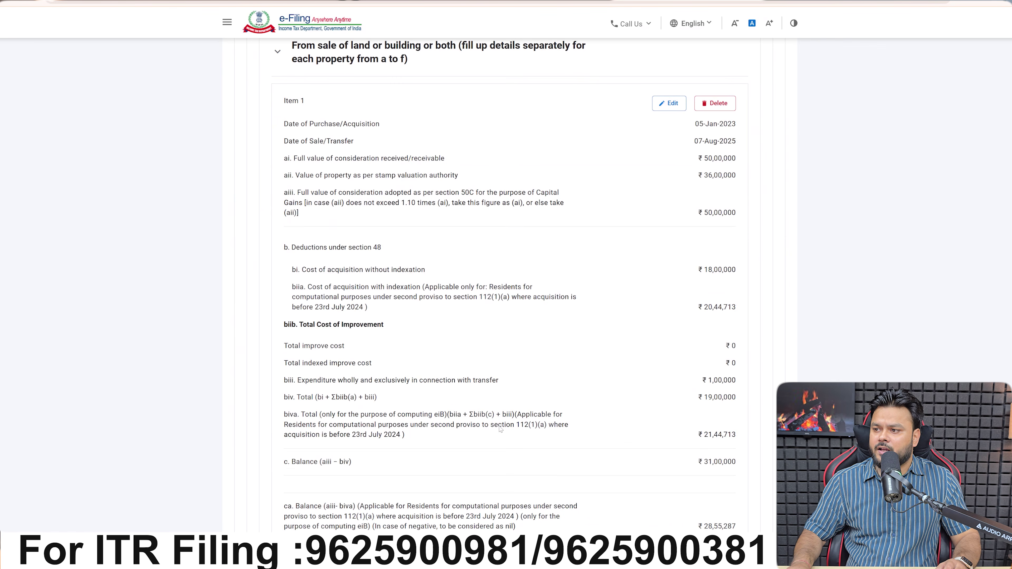
scroll(500, 425, up, 3)
scroll(500, 425, up, 4)
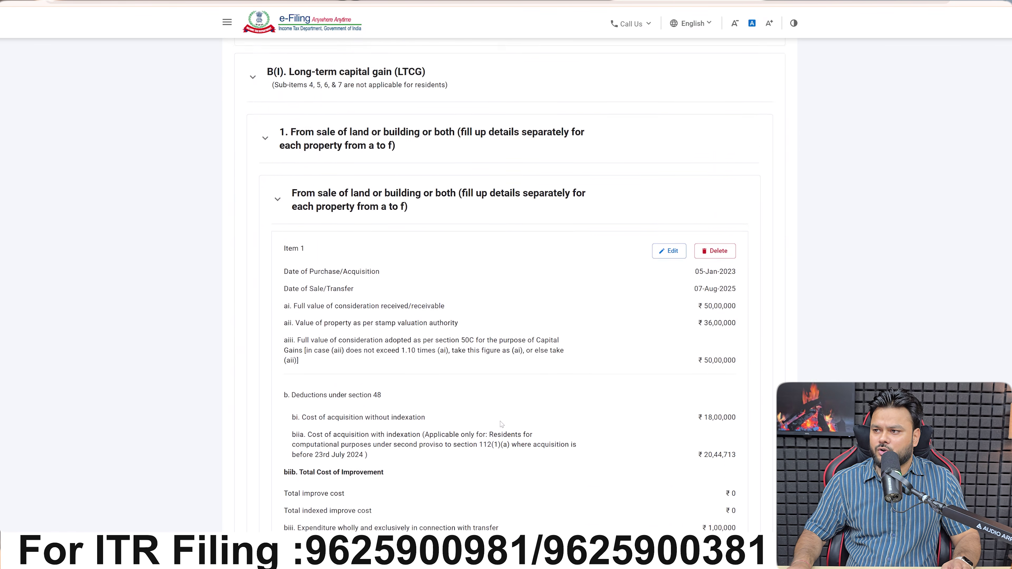
scroll(524, 395, down, 15)
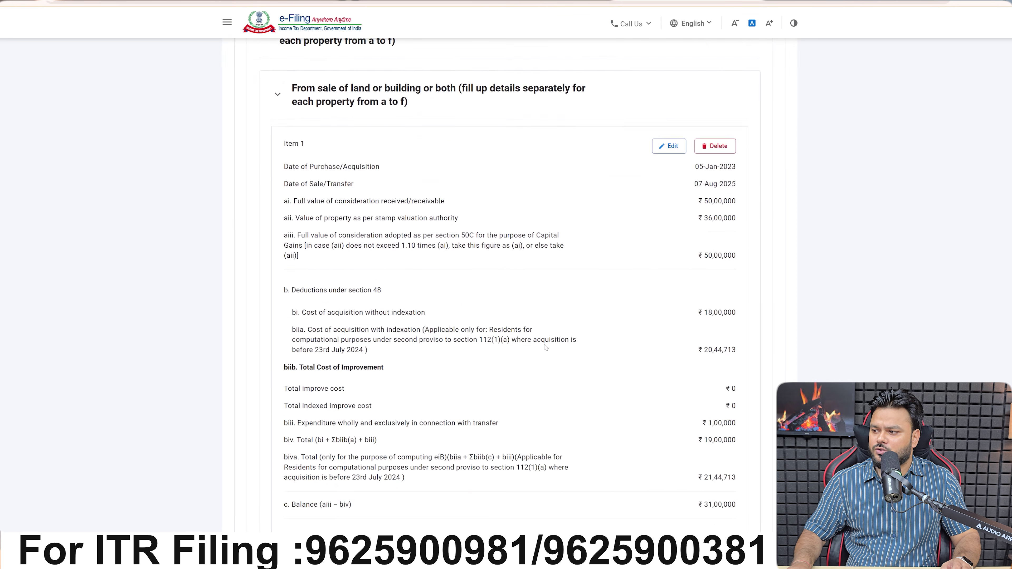
scroll(544, 355, down, 12)
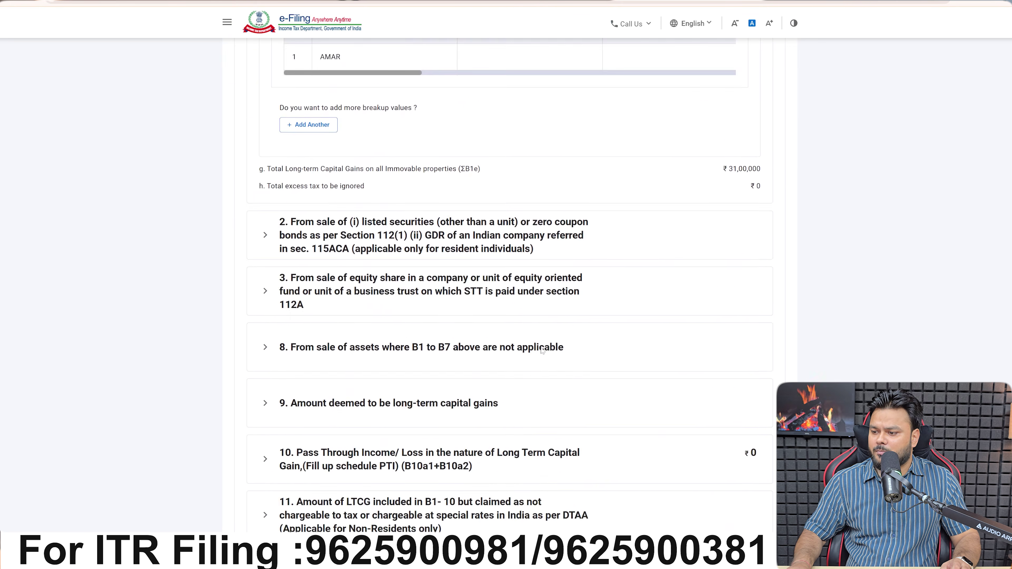
scroll(541, 351, down, 4)
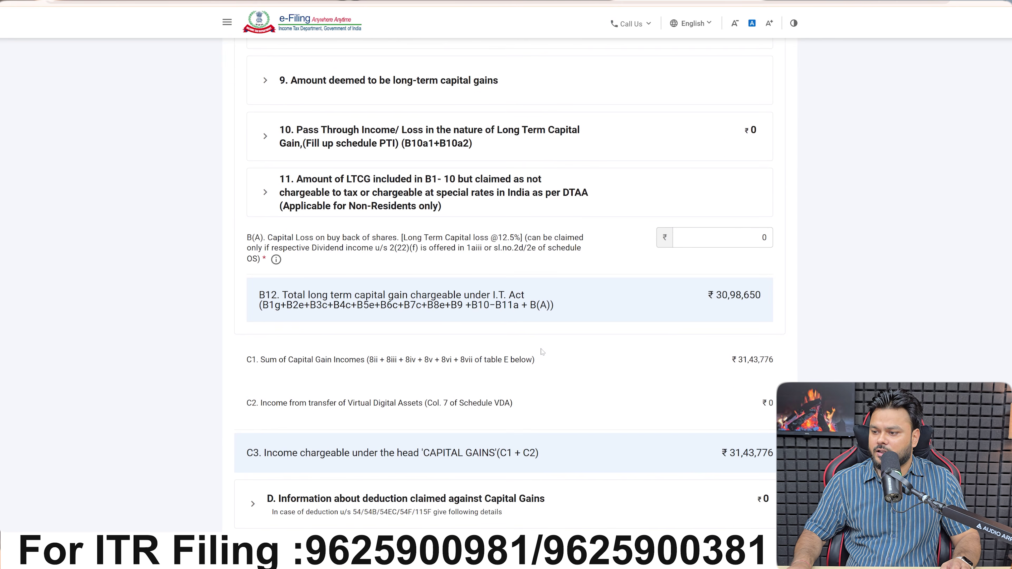
scroll(540, 351, up, 4)
scroll(541, 351, down, 4)
scroll(541, 349, down, 5)
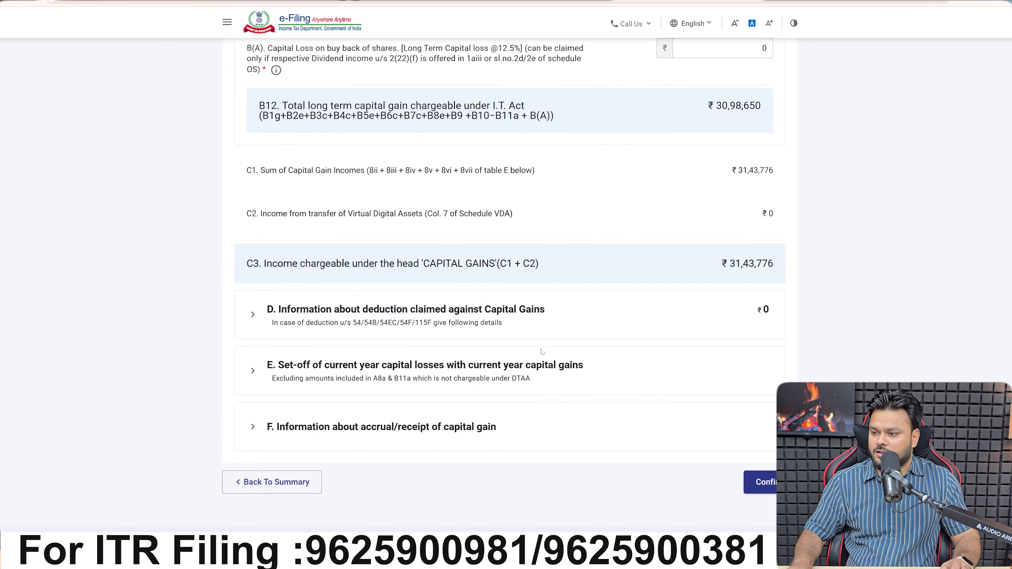
- In table F, set the 20% short-term gain for 16/3 to 31/3 to 45126 and confirm Schedule Capital Gains
click(421, 375)
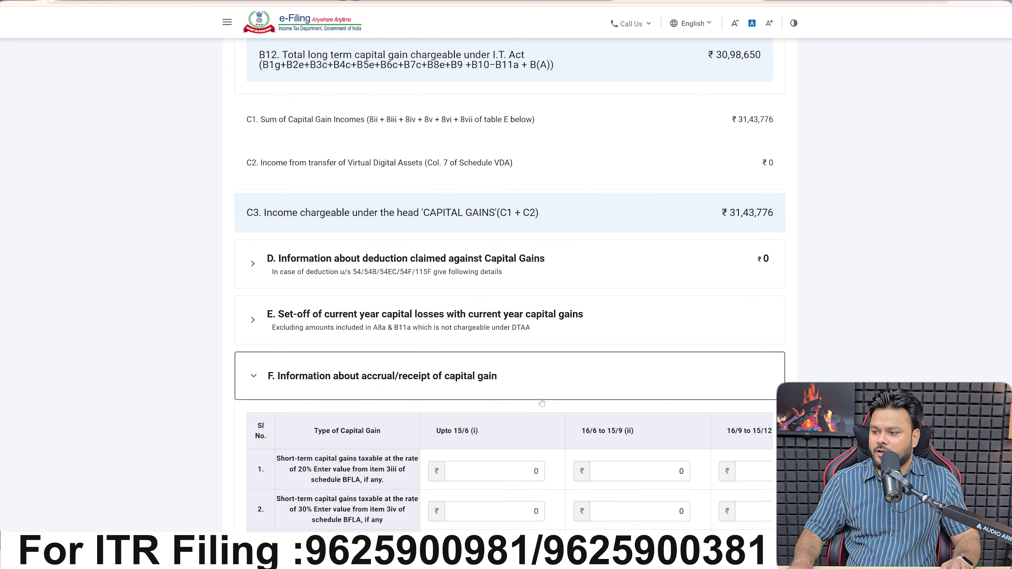
scroll(515, 403, down, 8)
drag(515, 403, 763, 421)
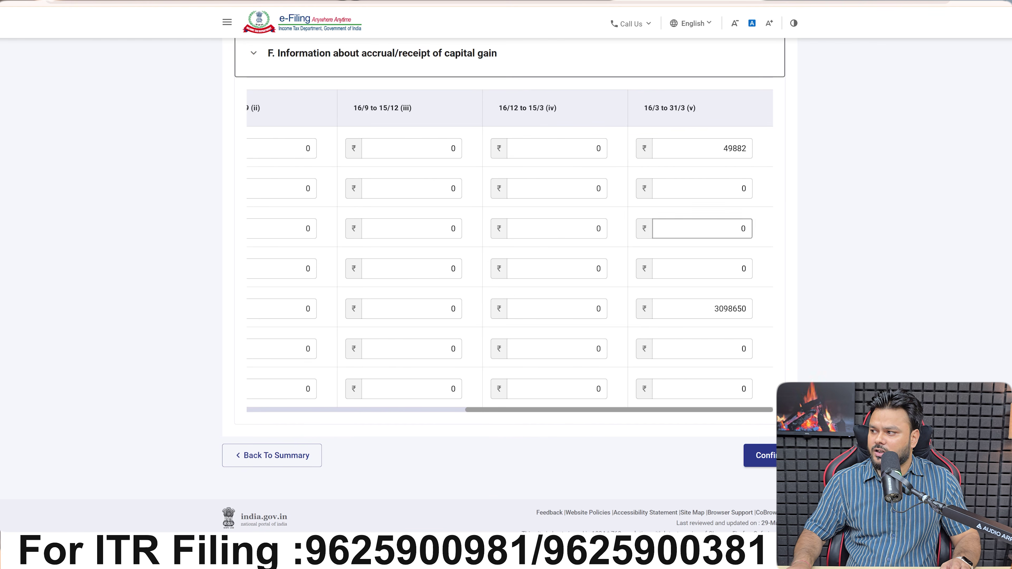
double_click(741, 148)
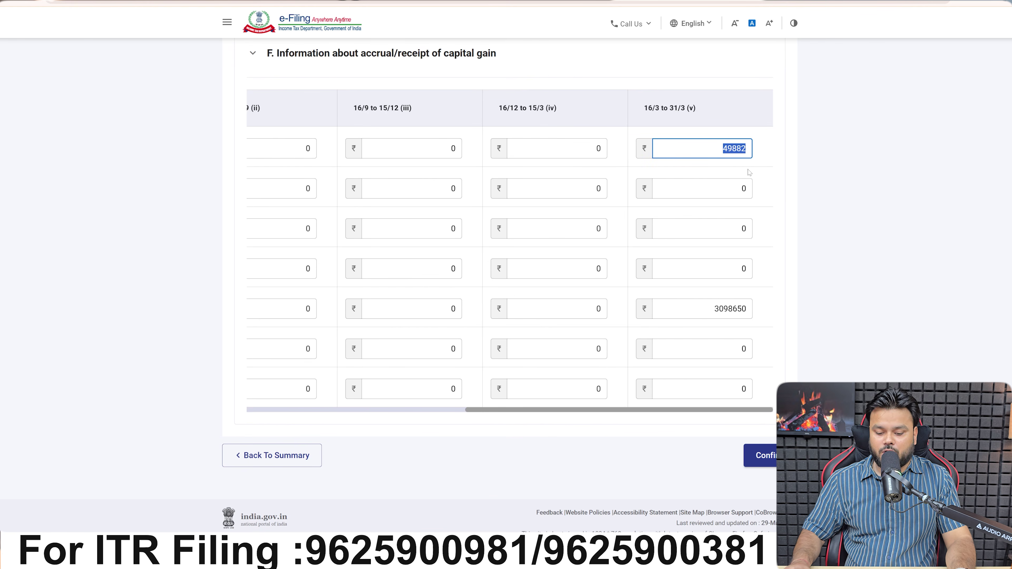
text(45126)
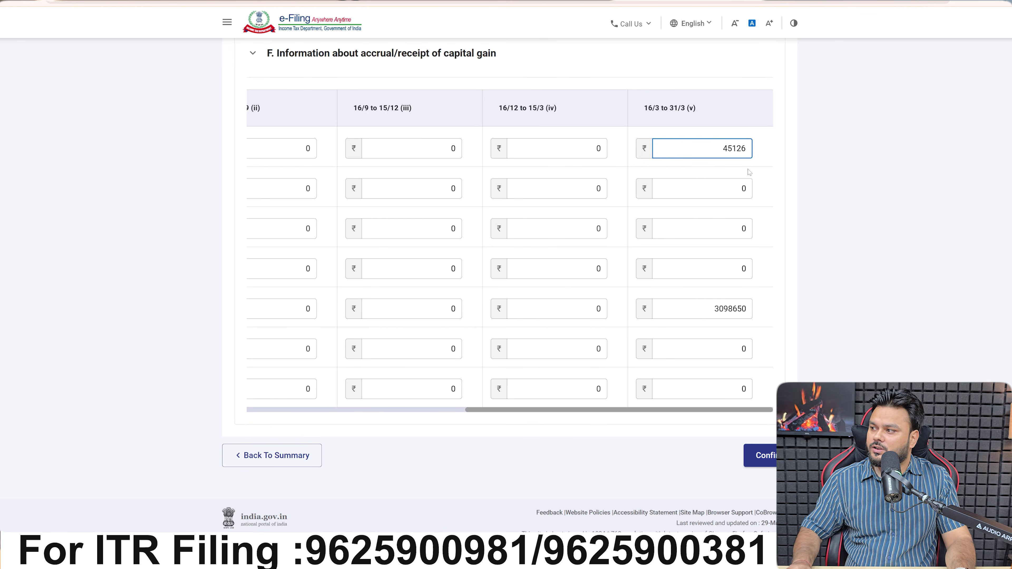
click(774, 257)
click(776, 461)
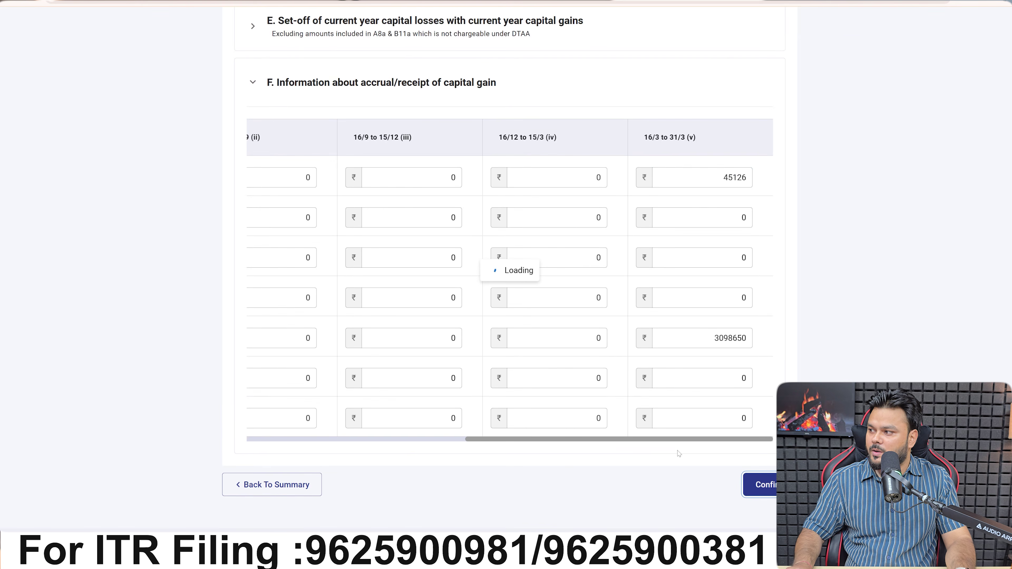
- Open Schedule 112A from the Return Summary, dismiss the section 234C notice, and open the CONSOLIDATED entry for editing
scroll(407, 306, up, 4)
scroll(408, 306, up, 5)
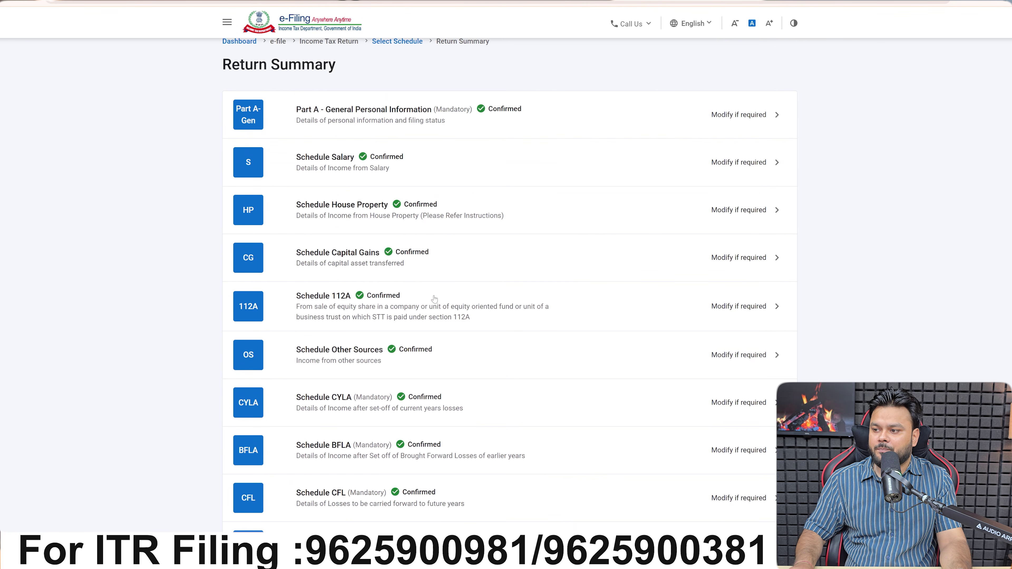
click(431, 299)
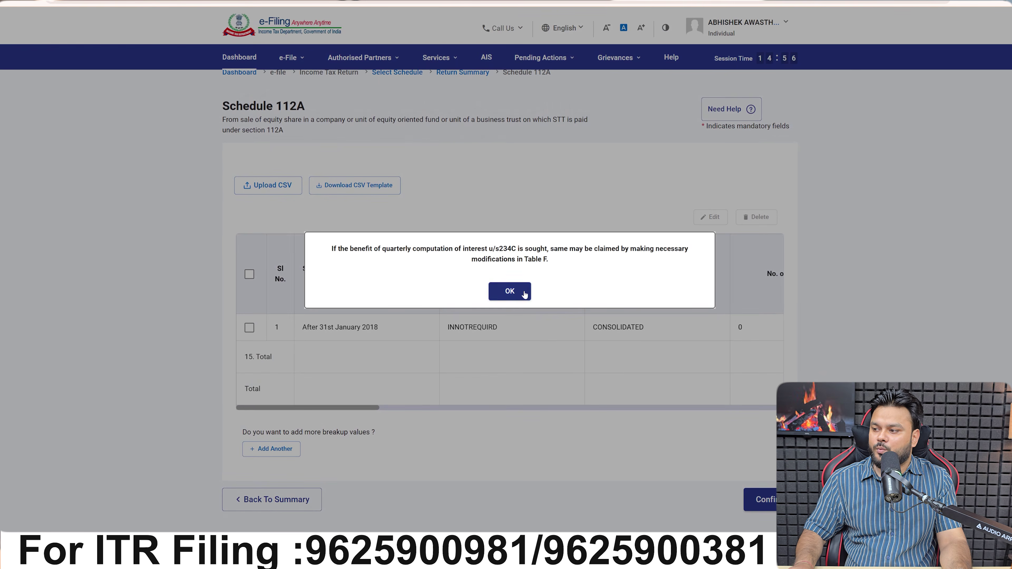
click(497, 297)
click(249, 328)
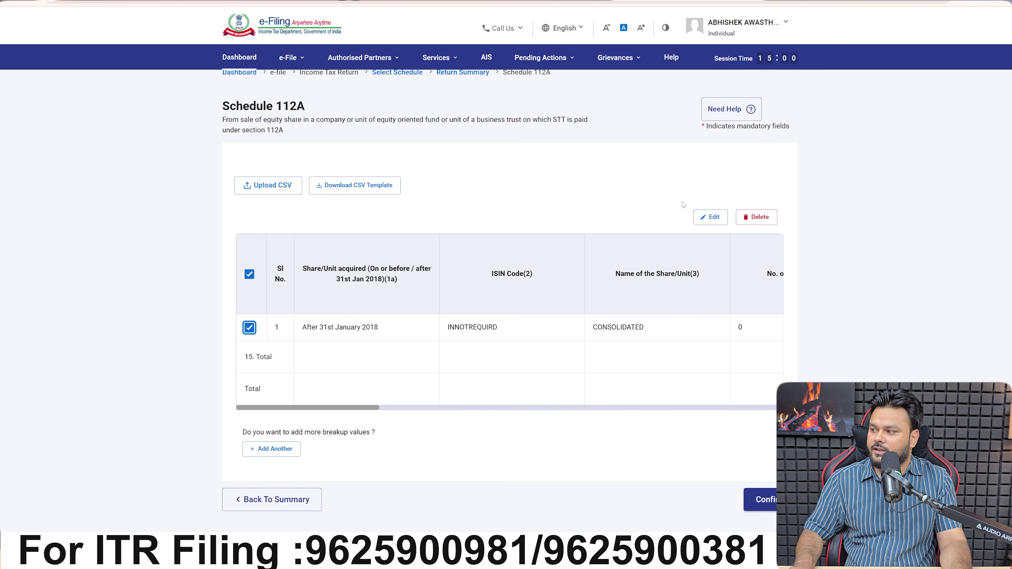
click(709, 218)
- Check the share acquisition period options, ISIN code, share name and number of shares in the Schedule 112A entry
click(326, 156)
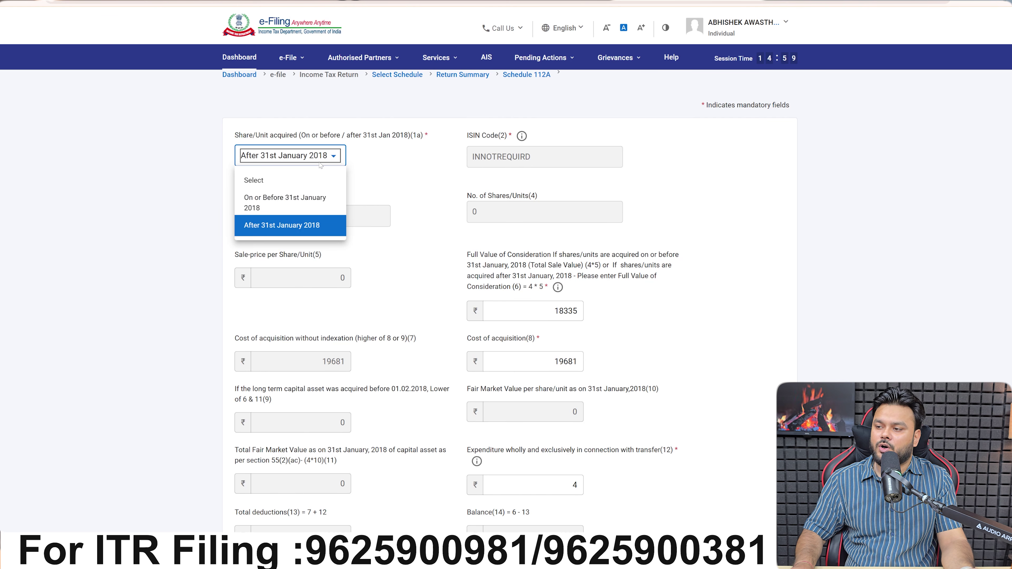
click(426, 214)
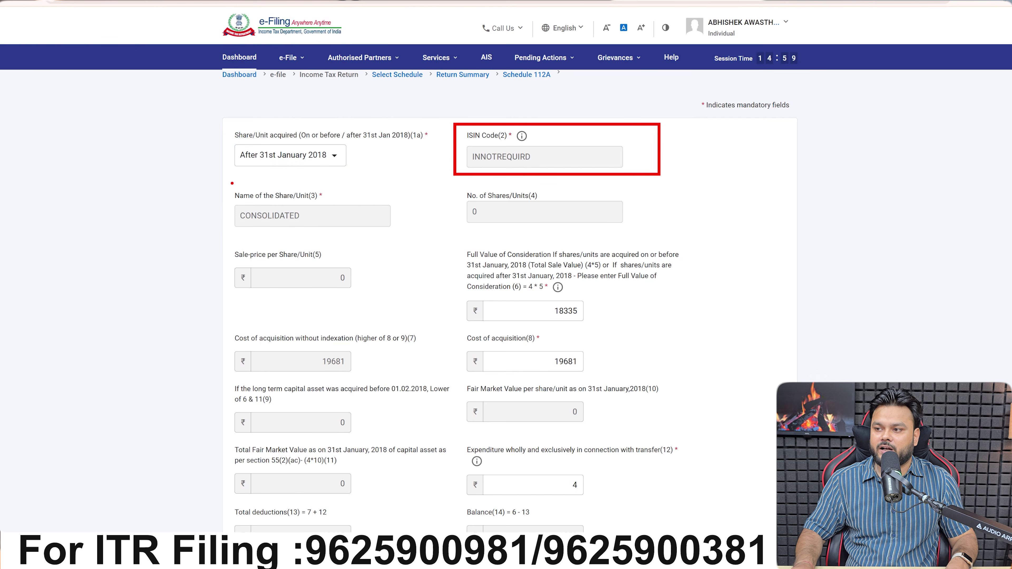
drag(232, 183, 417, 233)
drag(450, 182, 655, 231)
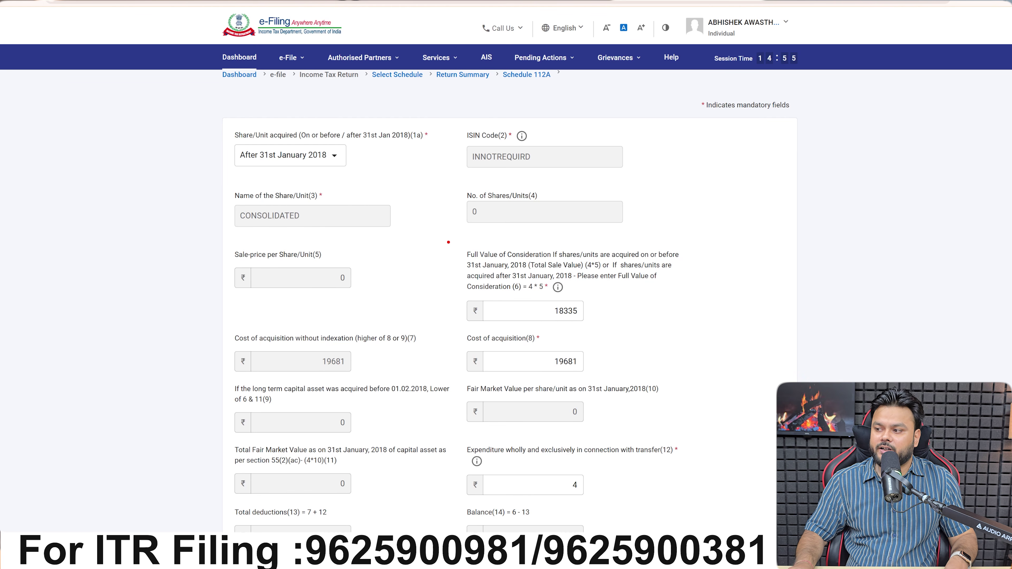
- Compare the Schedule 112A full value of consideration and cost of acquisition with the long-term gain table in Excel's Capital Gain sheet
mouse_move(448, 242)
mouse_down()
mouse_move(655, 329)
mouse_move(690, 327)
mouse_up()
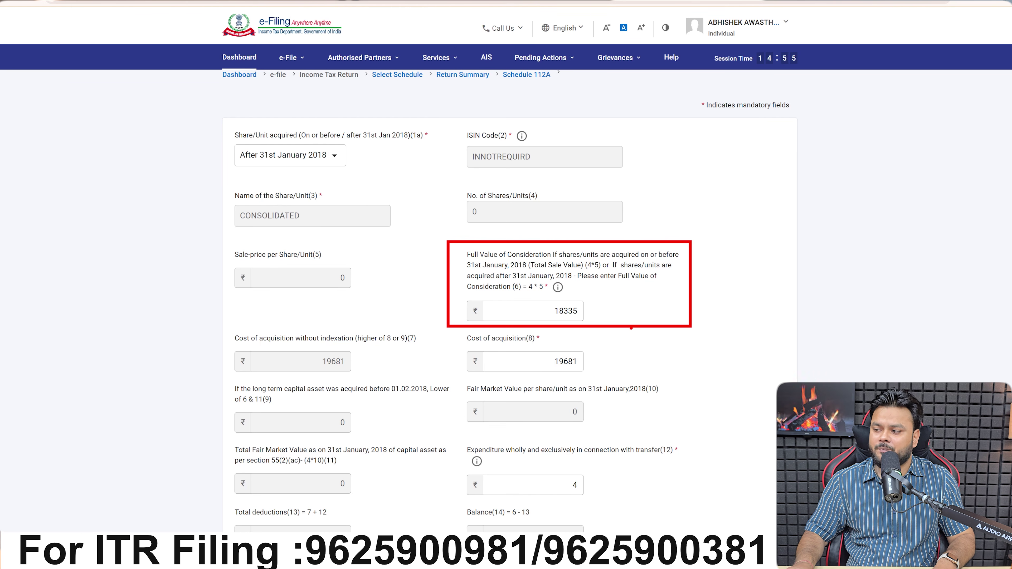
key(alt+Tab)
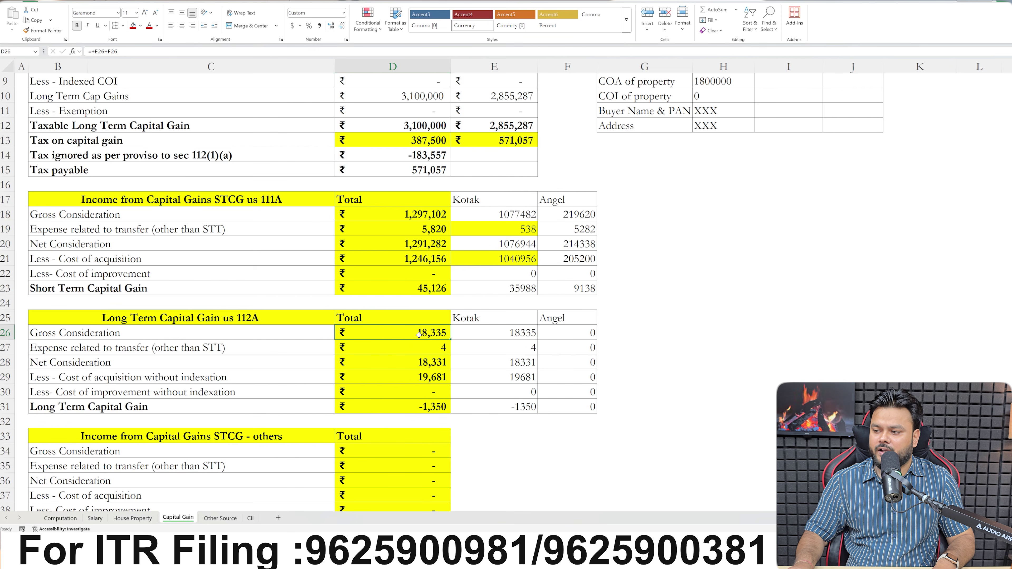
click(415, 378)
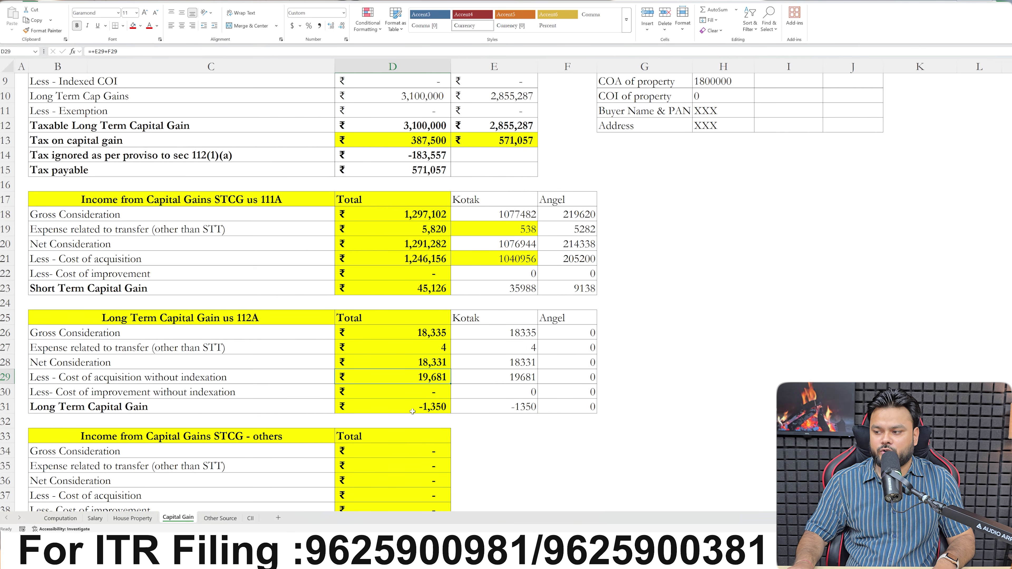
key(alt+Tab)
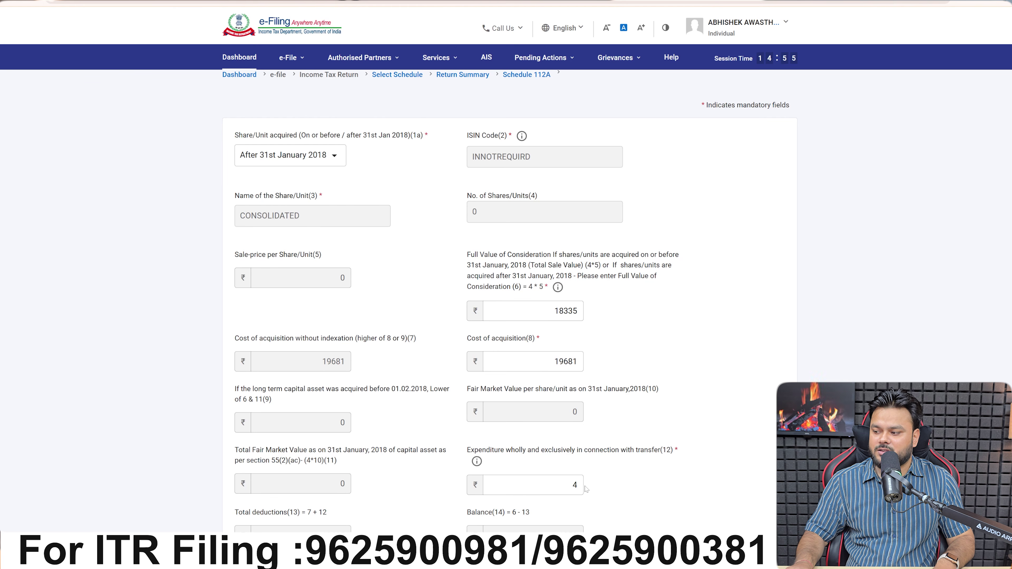
- Save the CONSOLIDATED share entry and confirm Schedule 112A
scroll(742, 409, down, 3)
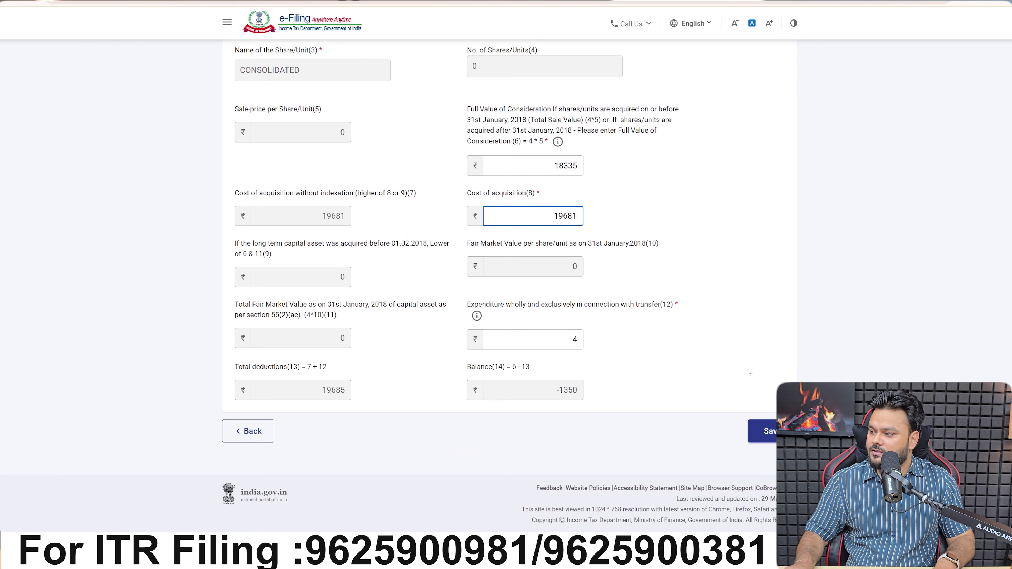
click(753, 434)
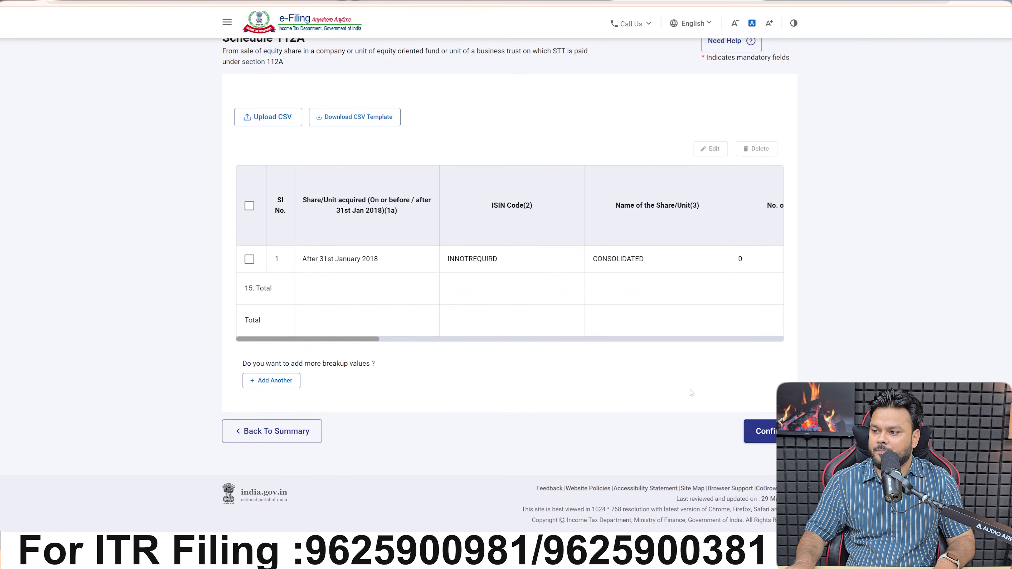
click(773, 433)
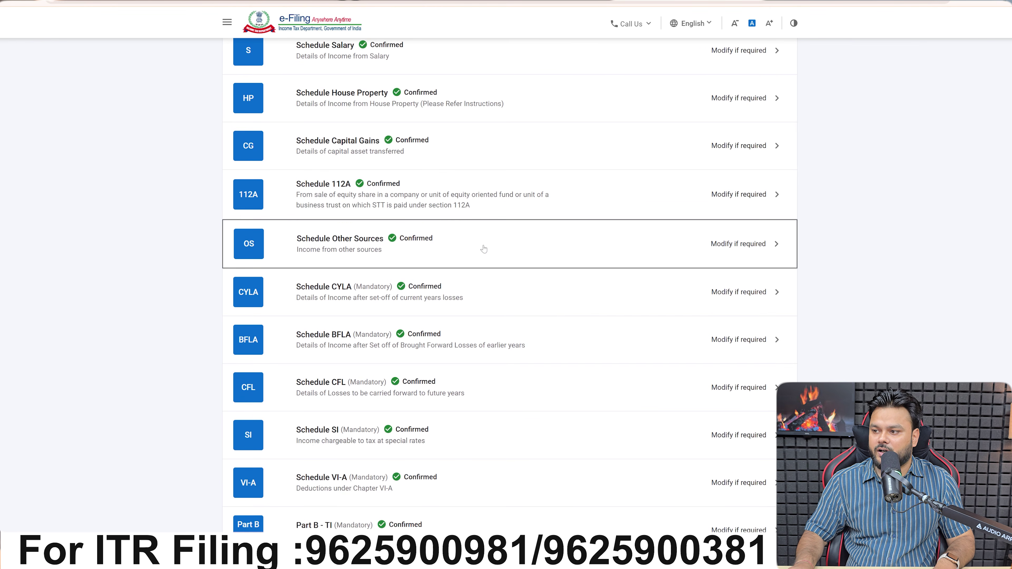
- Open Schedule Other Sources from the Return Summary and check the savings account interest in Excel's Other Source sheet
click(484, 251)
key(alt+Tab)
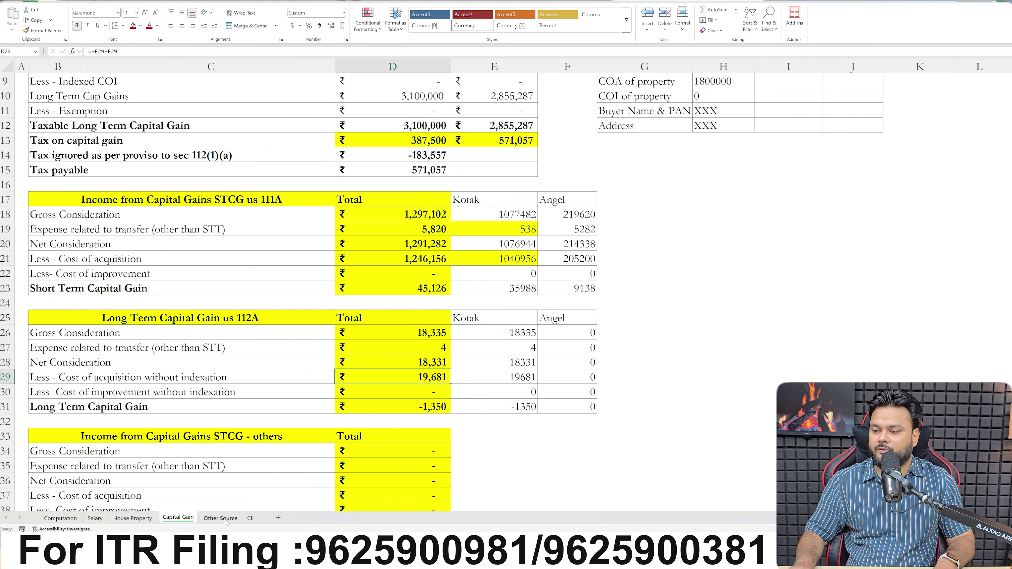
click(224, 518)
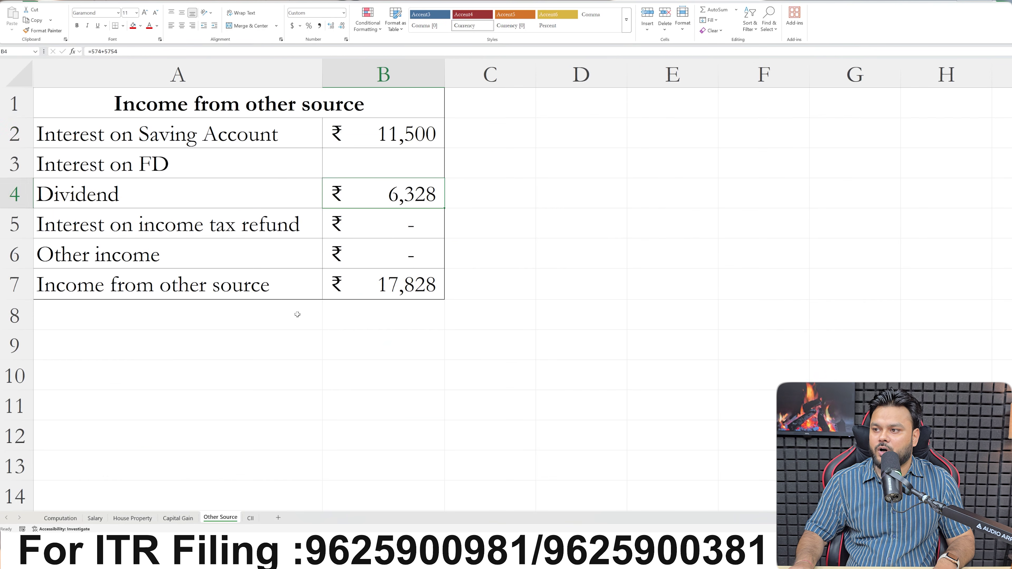
click(366, 132)
key(alt+Tab)
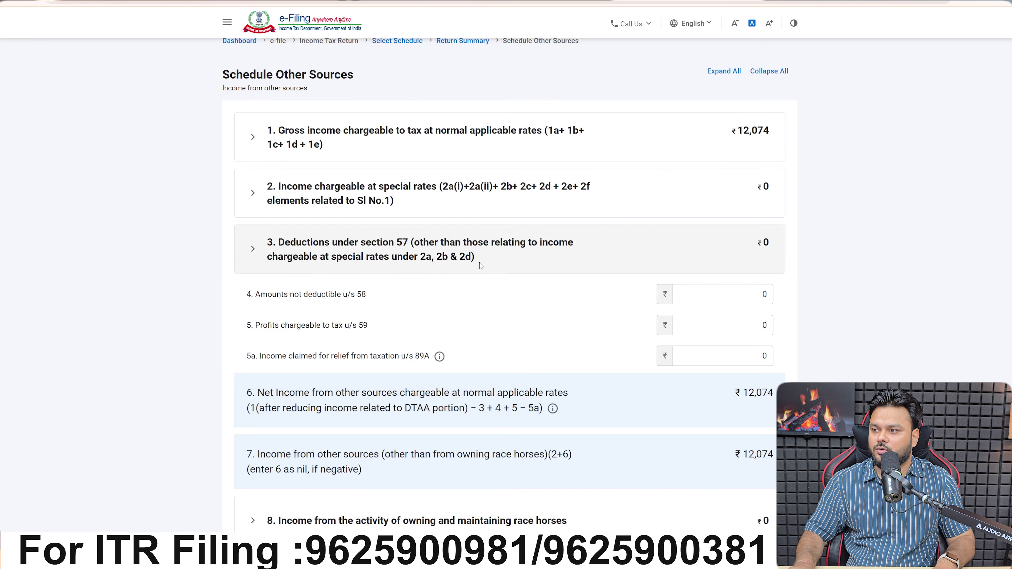
- Edit the gross income at normal applicable rates, setting dividend income other than (ii) and (iii) to 6328 as in Excel
click(617, 157)
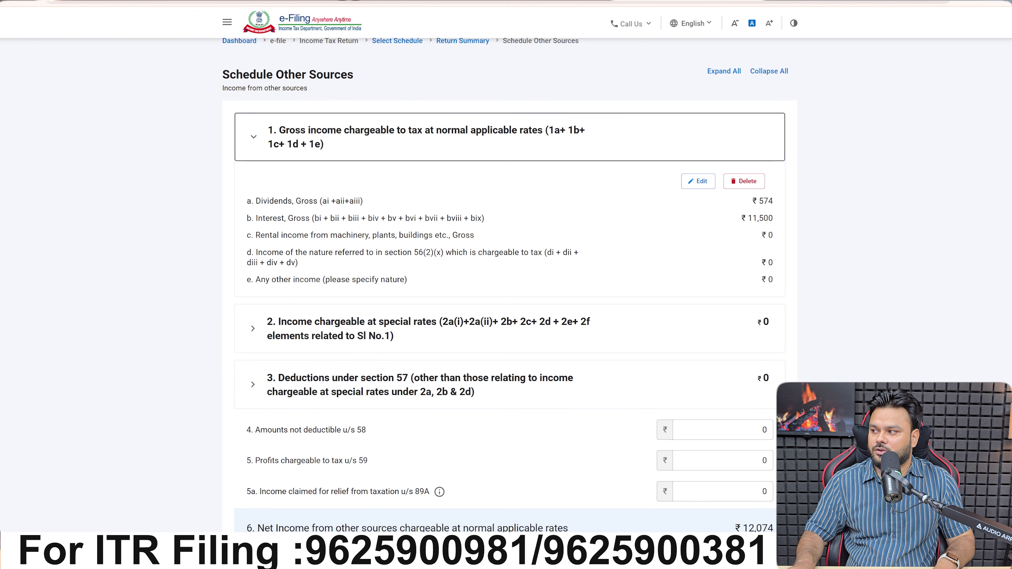
click(698, 182)
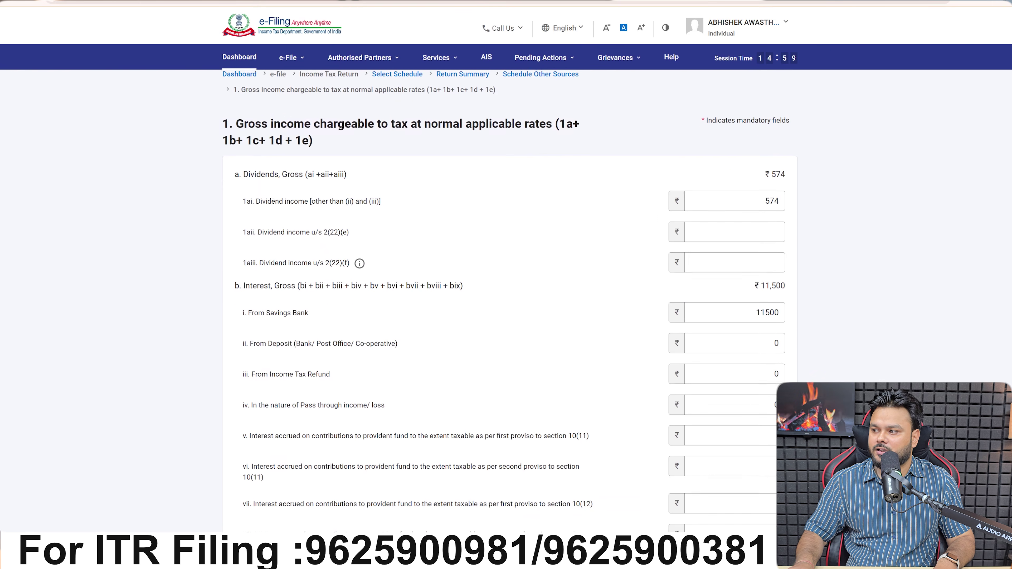
double_click(771, 200)
key(alt+Tab)
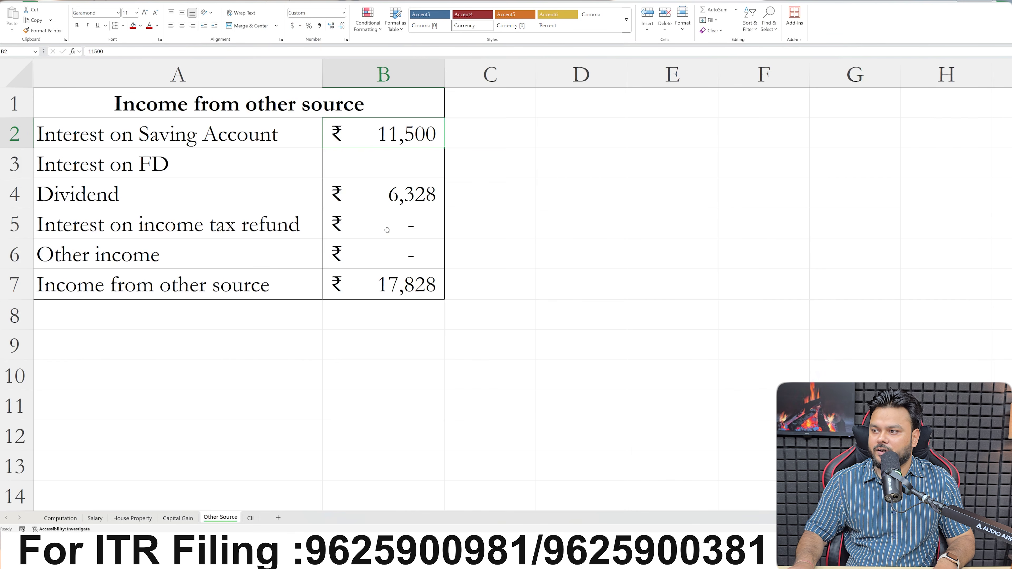
click(371, 195)
key(alt+Tab)
text(6328)
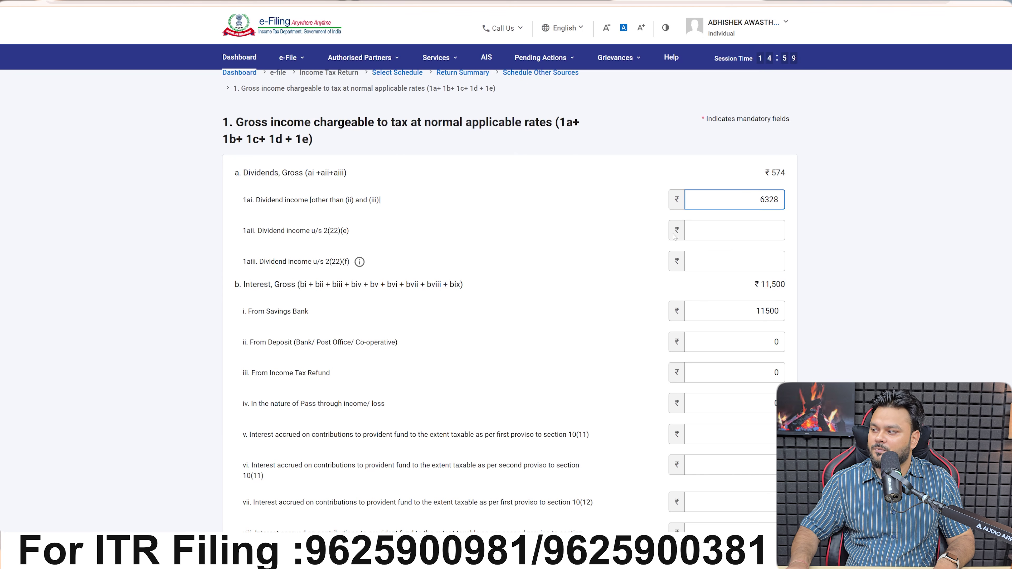
click(597, 284)
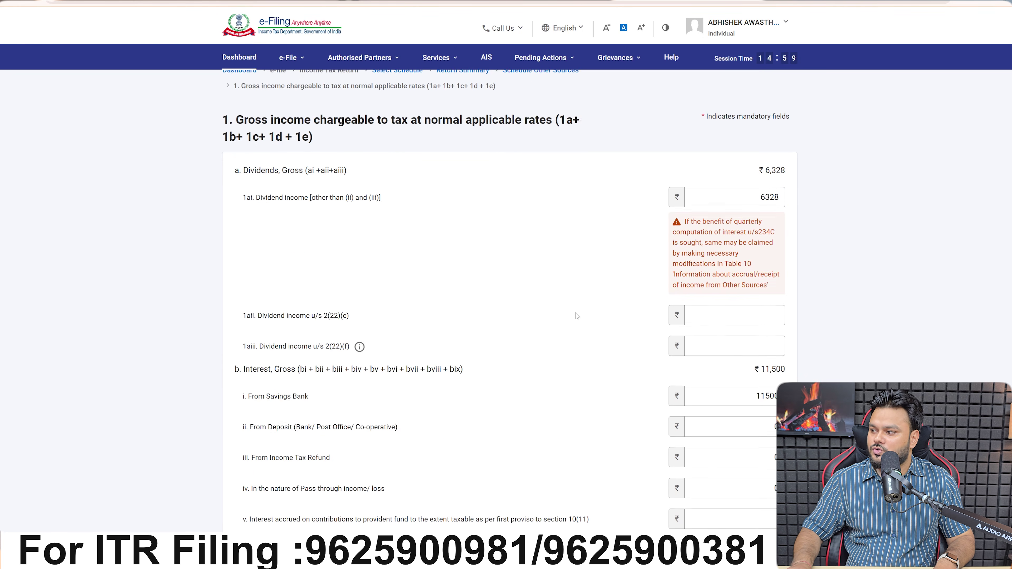
- Save the gross income details, review the income from other sources, and confirm the schedule
scroll(597, 284, down, 15)
scroll(577, 316, down, 3)
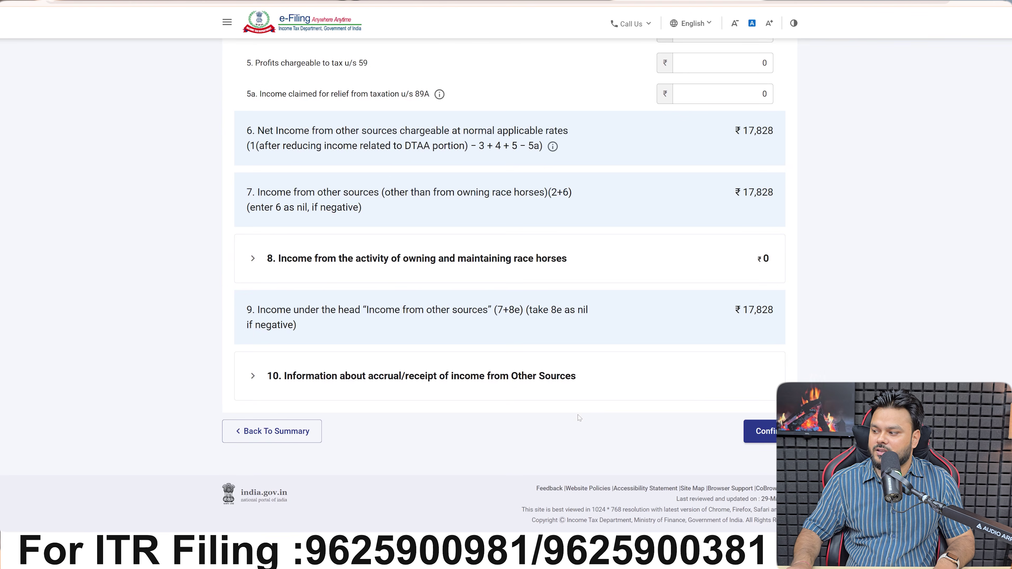
scroll(579, 414, up, 5)
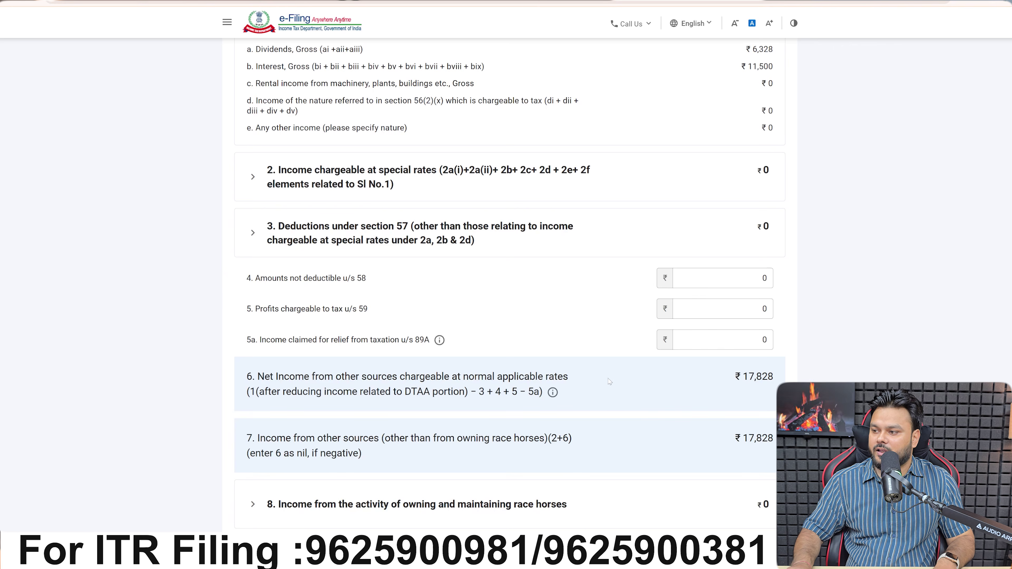
scroll(615, 389, down, 1)
scroll(614, 393, down, 5)
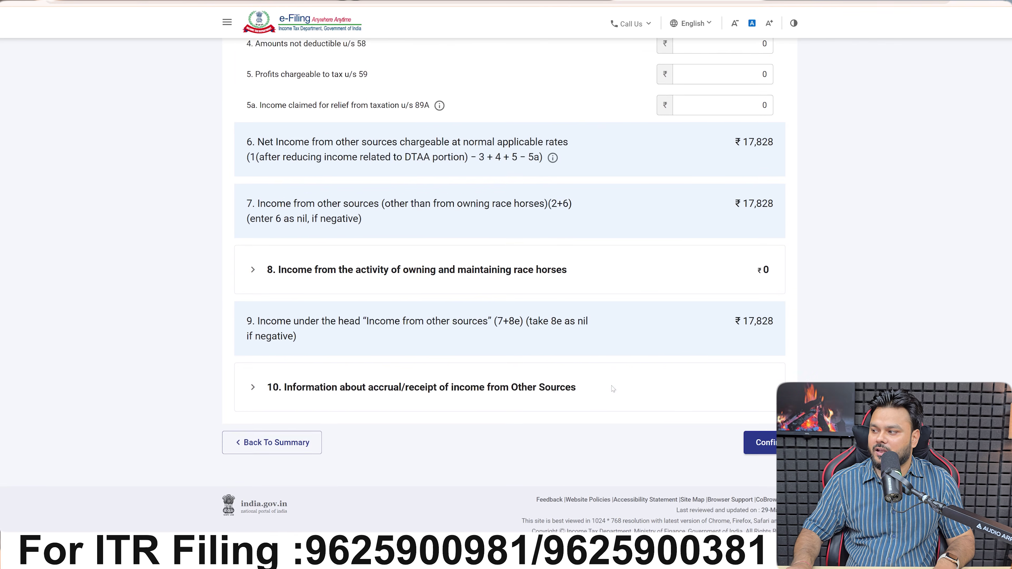
click(750, 440)
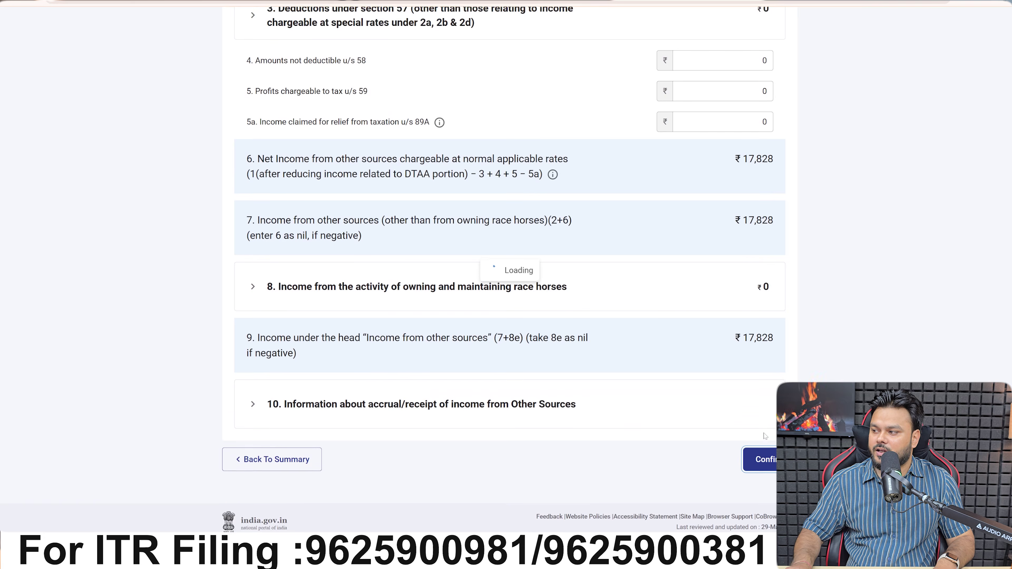
- Open Schedule CYLA, review the income and current-year loss set-off columns, and confirm the schedule
scroll(492, 352, up, 1)
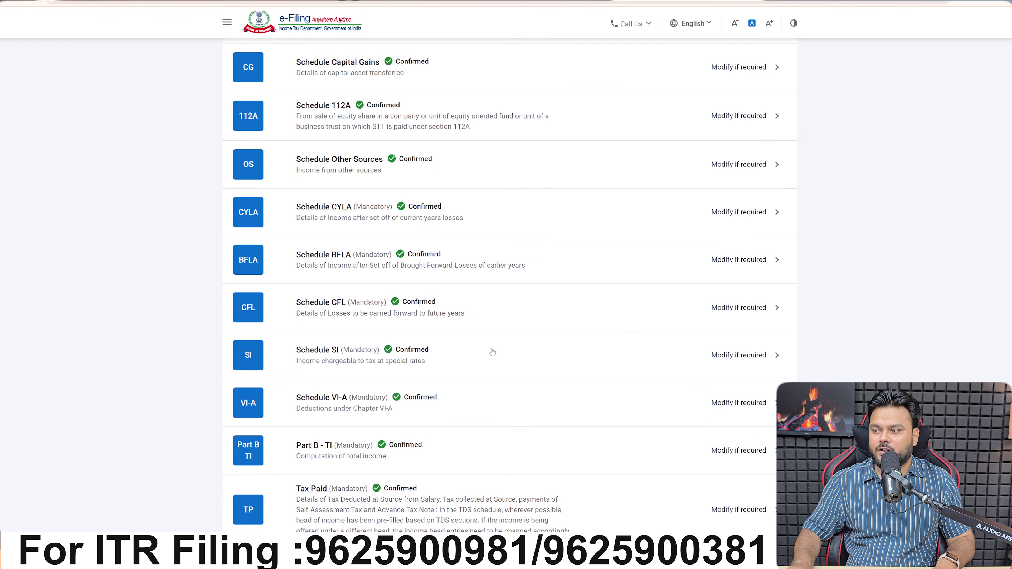
click(448, 216)
scroll(490, 333, down, 7)
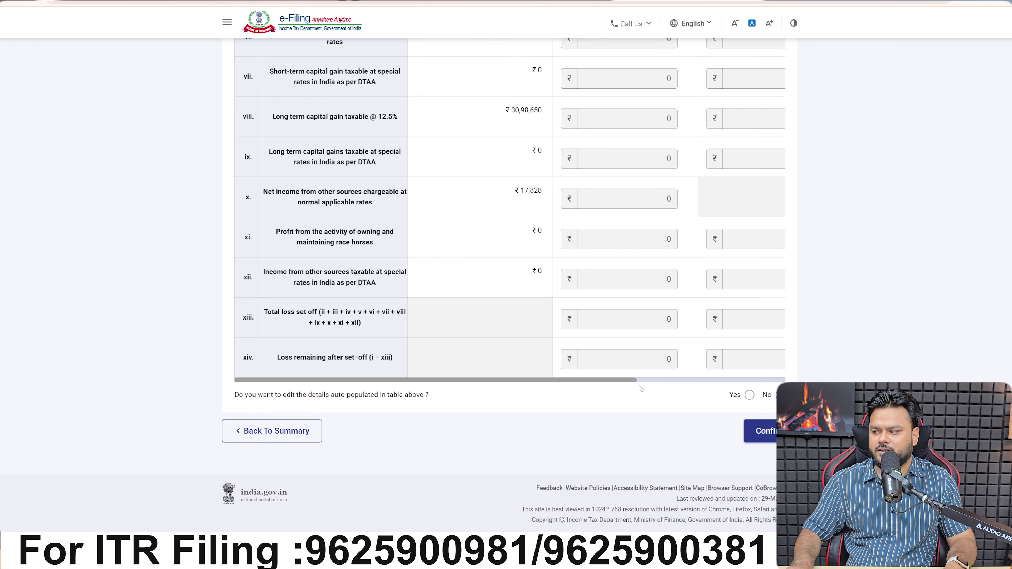
scroll(640, 389, right, 4)
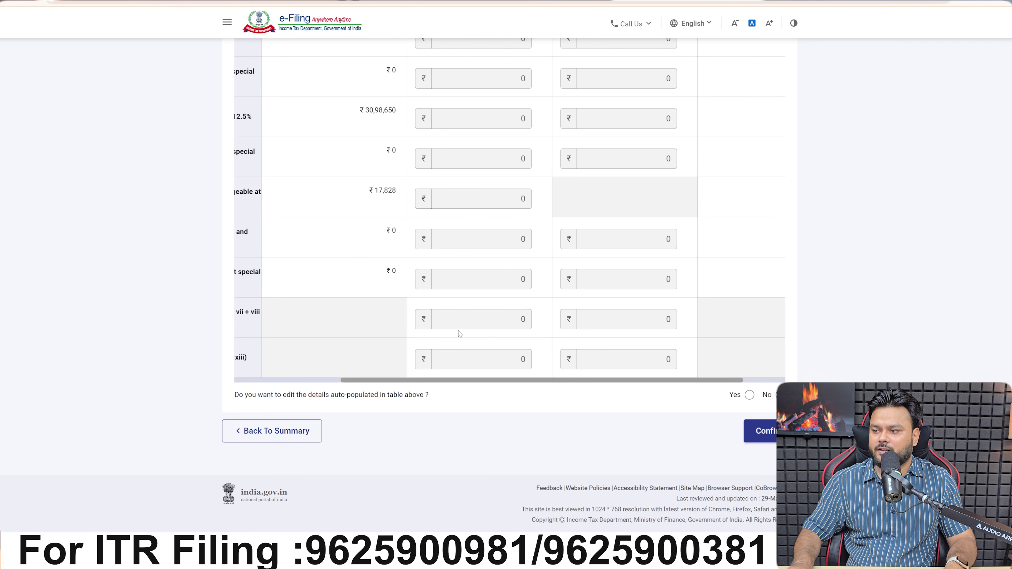
scroll(462, 335, up, 6)
scroll(517, 343, down, 3)
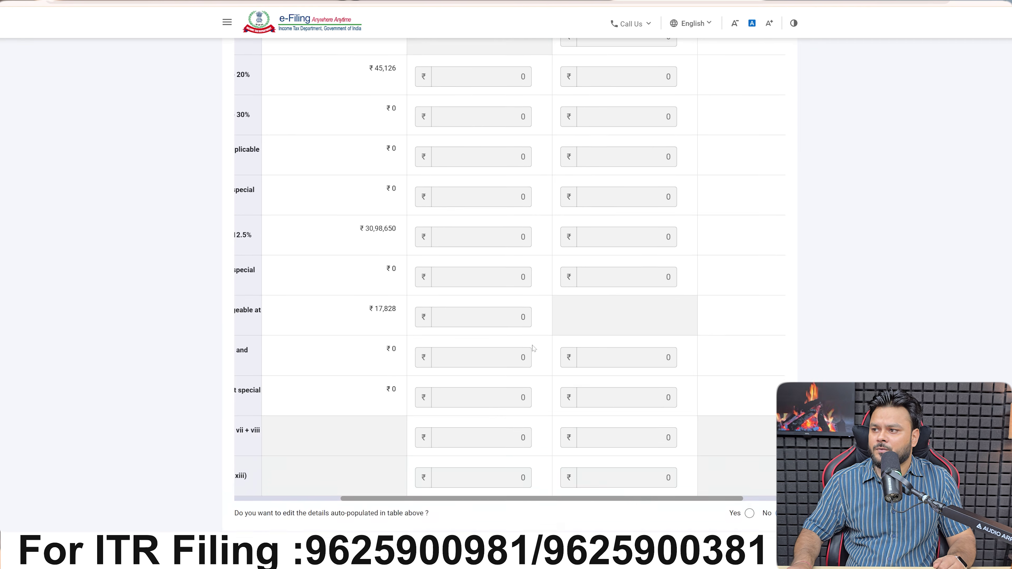
scroll(533, 349, down, 3)
click(774, 431)
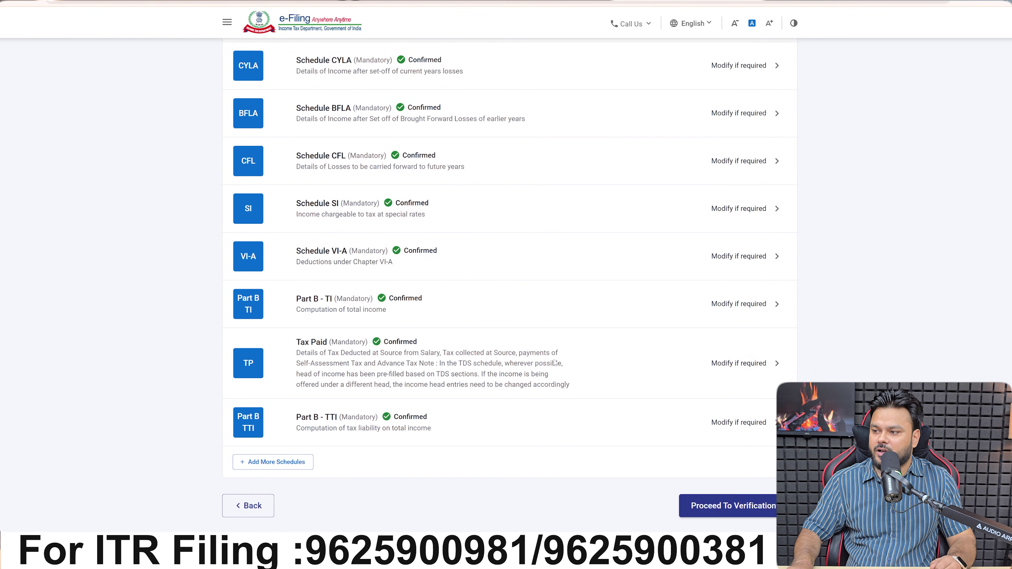
- Open Schedule BFLA, review the income remaining after brought forward loss set-off, and confirm the schedule
scroll(461, 284, up, 2)
click(463, 206)
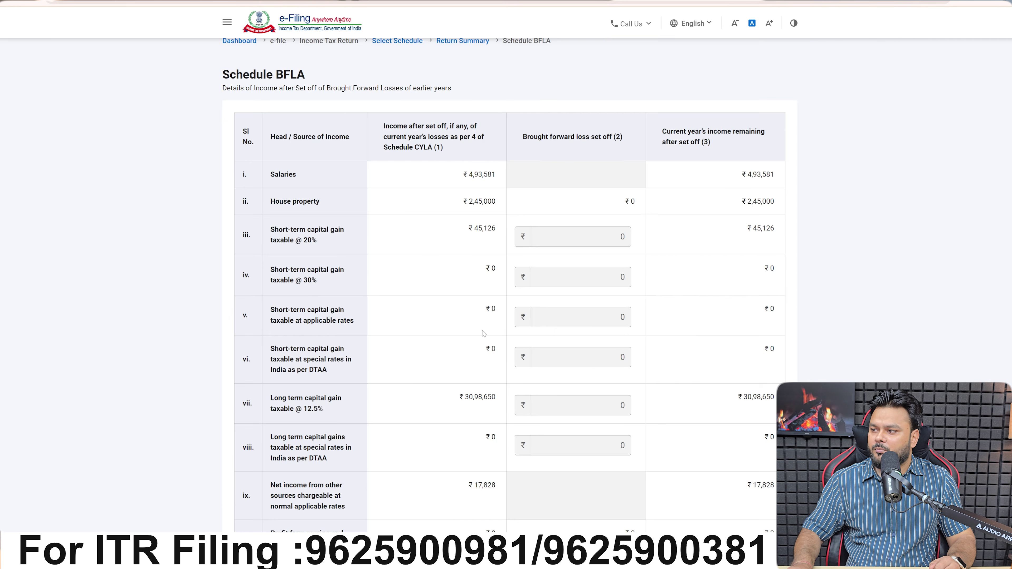
scroll(485, 329, down, 4)
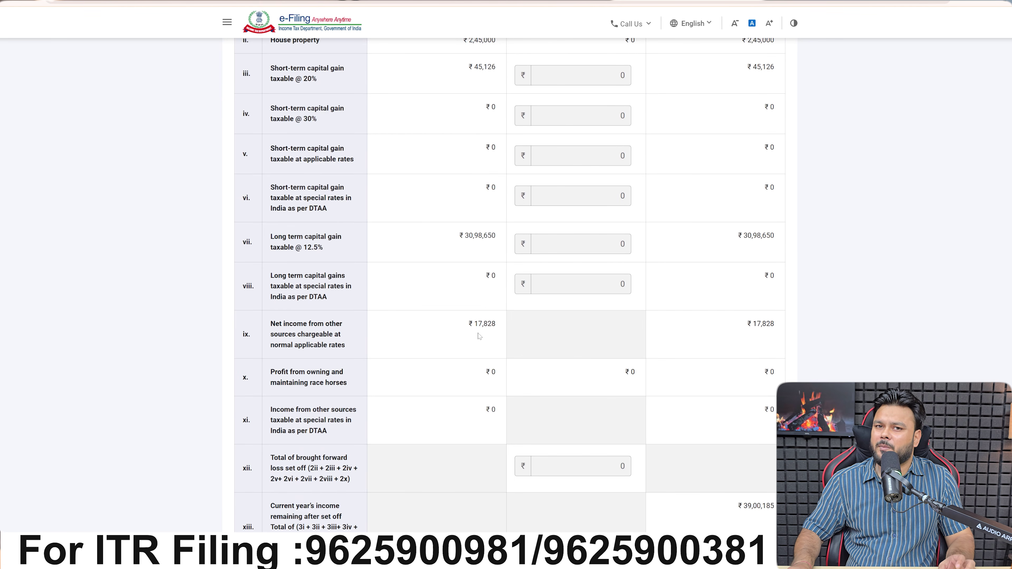
scroll(483, 342, down, 3)
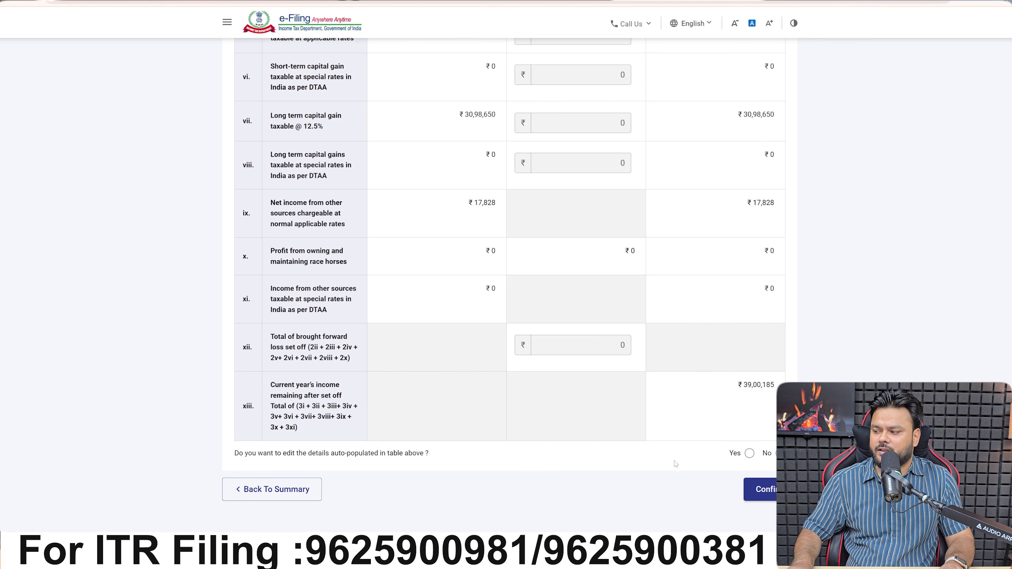
click(769, 490)
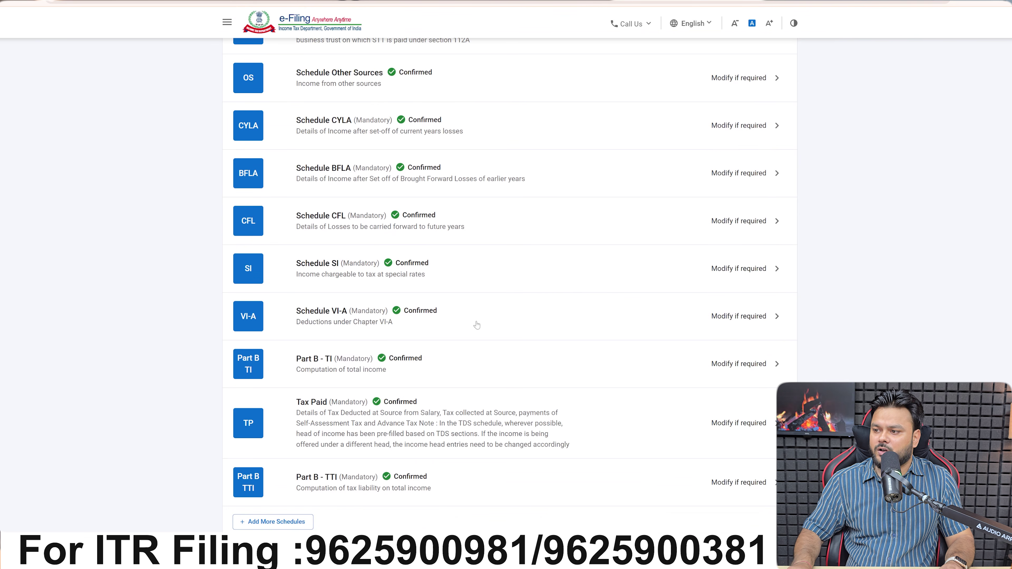
- Open Schedule SI, review the special-rate incomes and the tax on them down to the total, and confirm the schedule
click(468, 275)
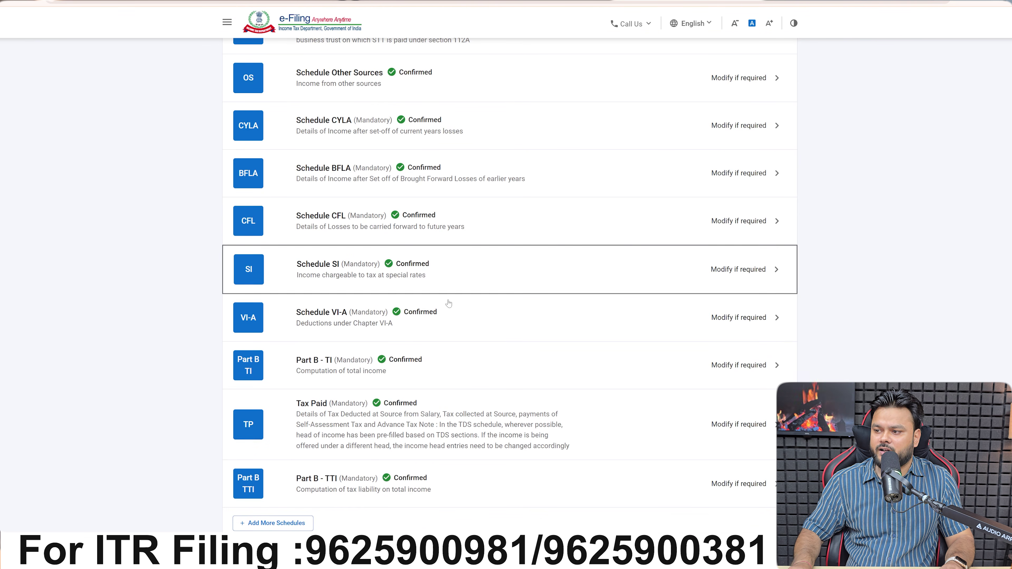
scroll(535, 342, down, 2)
scroll(536, 341, down, 20)
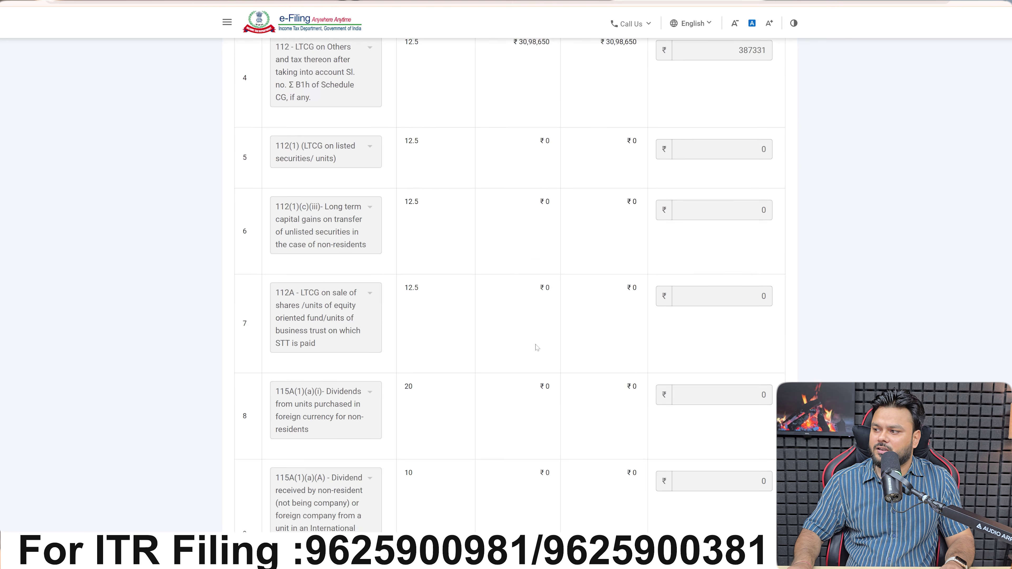
scroll(536, 350, down, 20)
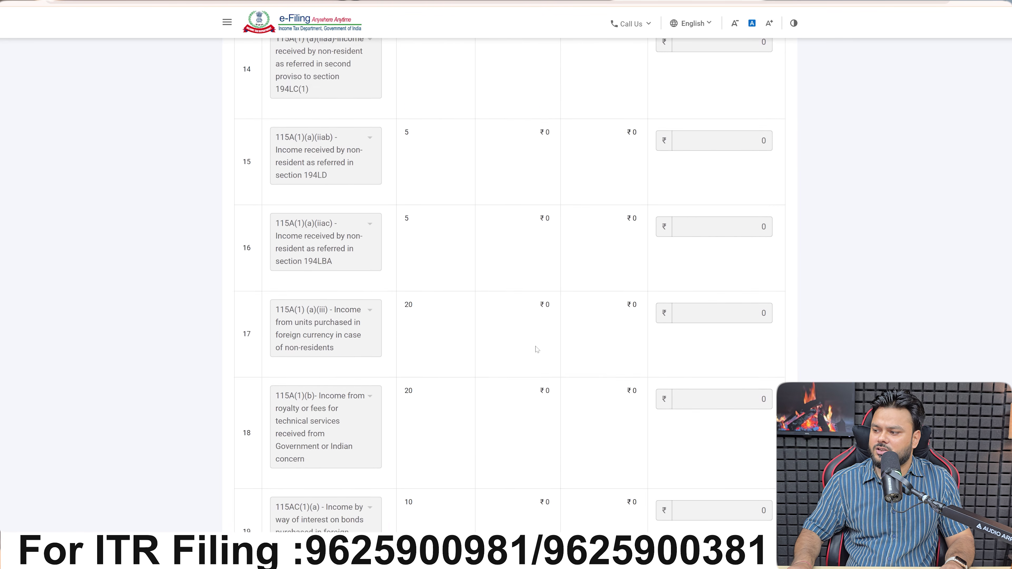
scroll(538, 350, down, 20)
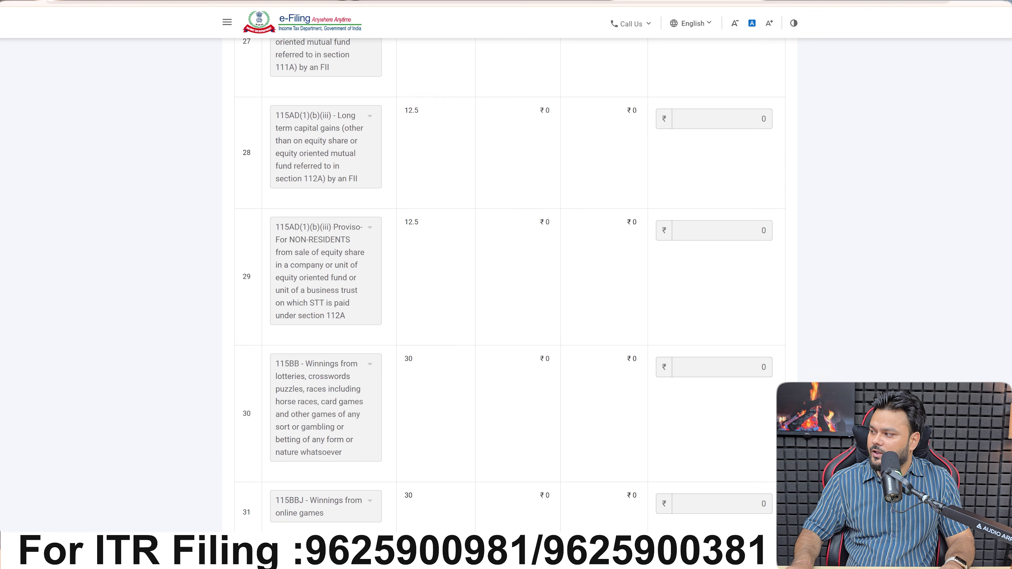
scroll(509, 285, down, 20)
scroll(510, 285, up, 1)
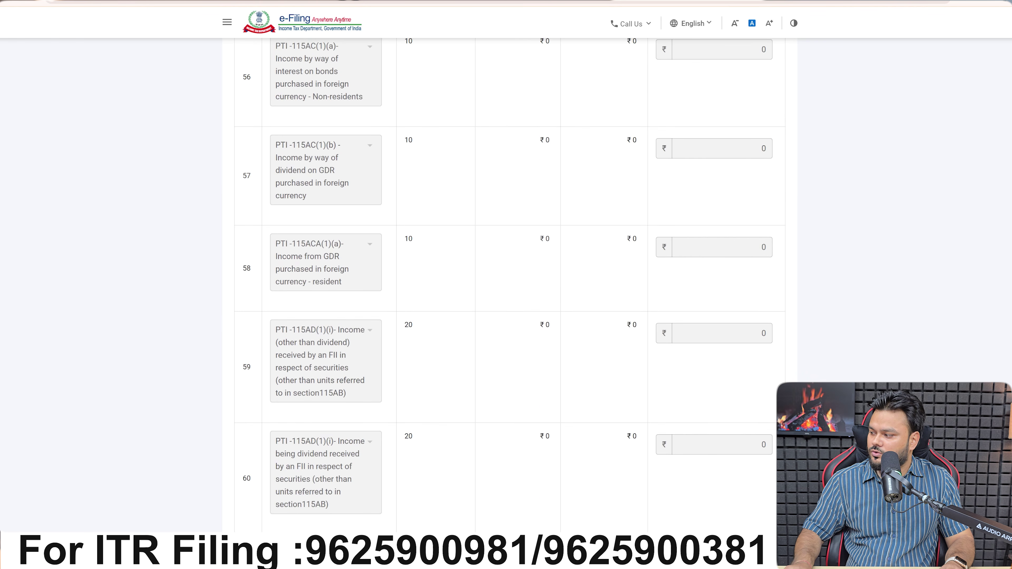
scroll(510, 285, down, 15)
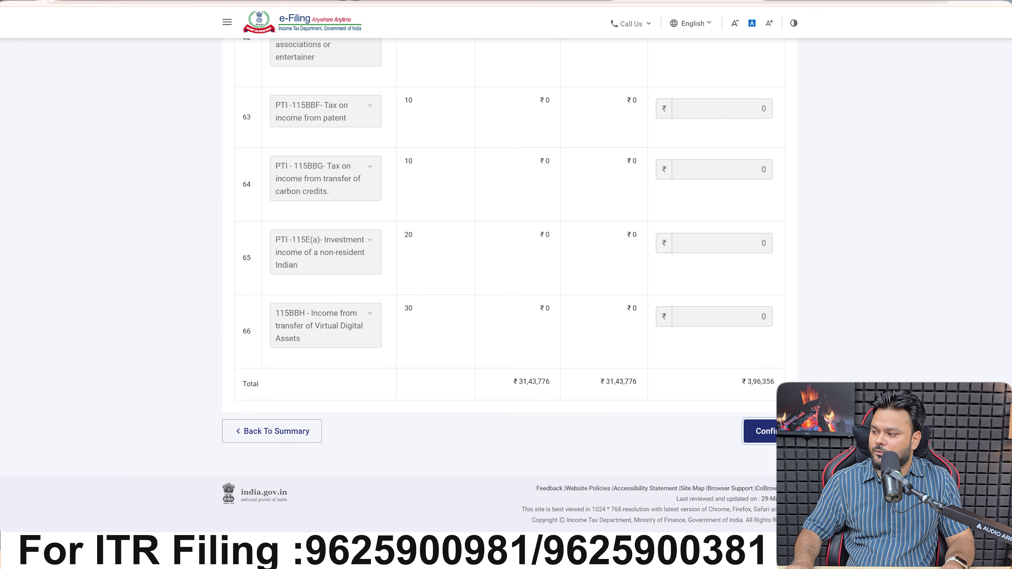
click(759, 431)
scroll(466, 316, up, 2)
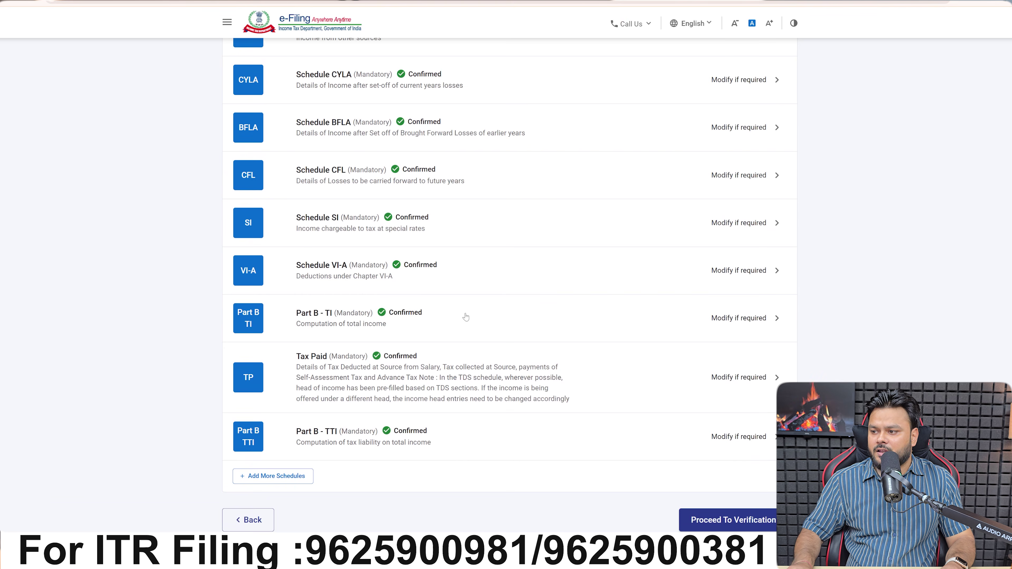
- Open Schedule VI-A and confirm the deductions under Chapter VI-A
scroll(466, 316, up, 2)
click(449, 356)
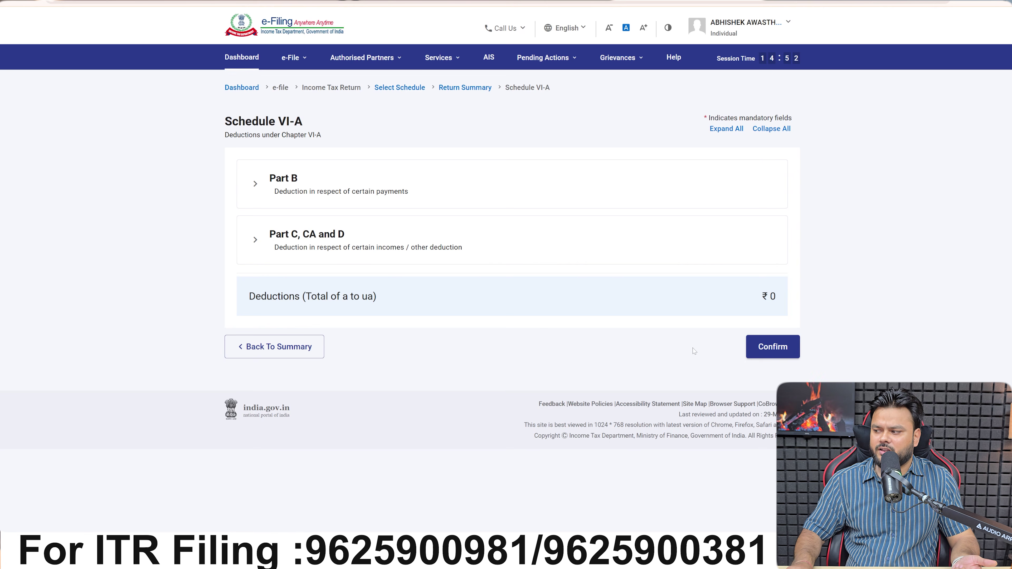
click(774, 346)
- Review the total income computation in Part B - TI and confirm it, and open and confirm the Tax Paid schedule
scroll(557, 361, down, 10)
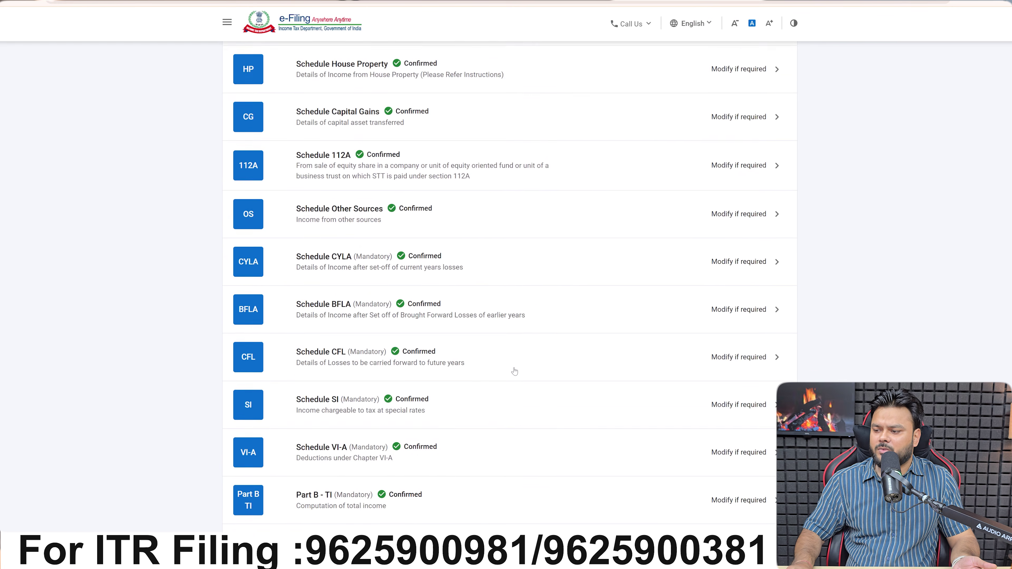
scroll(464, 356, up, 2)
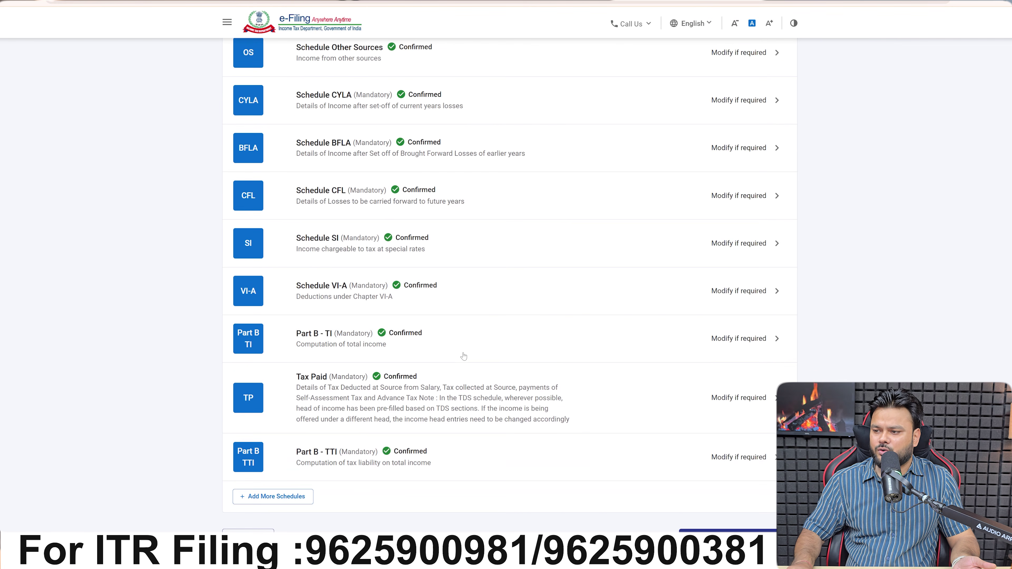
click(472, 342)
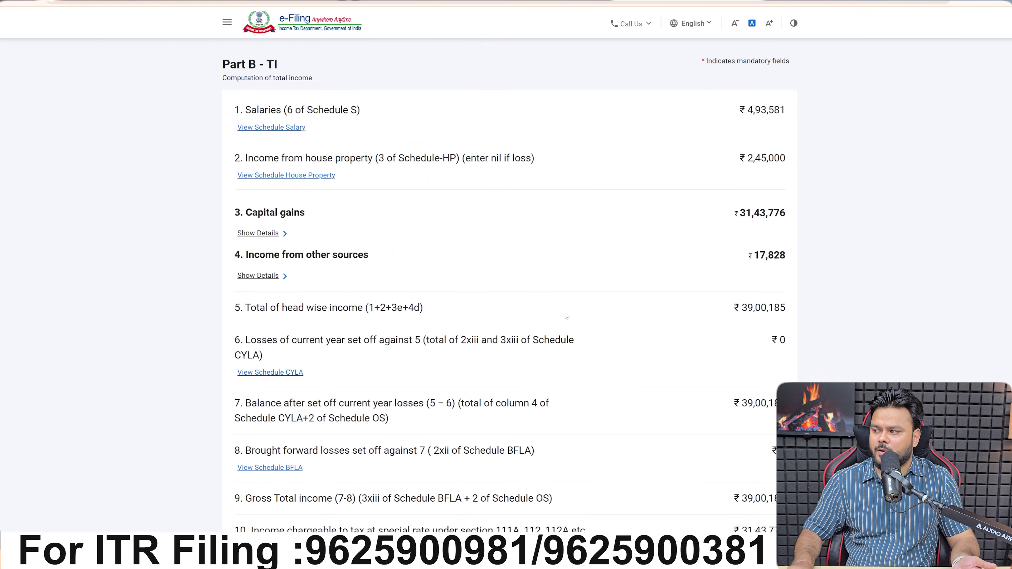
scroll(566, 317, down, 3)
scroll(566, 317, down, 8)
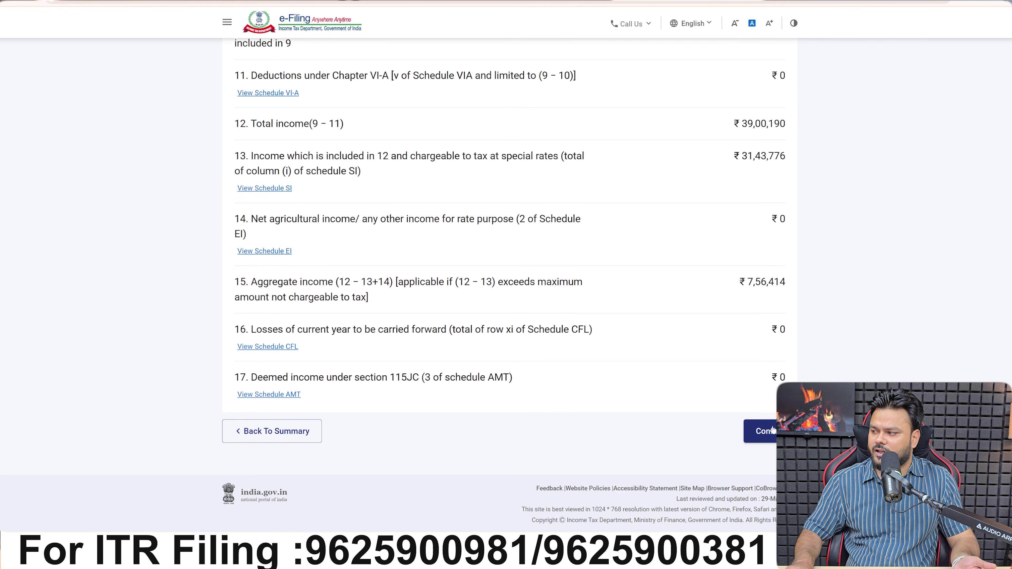
click(757, 431)
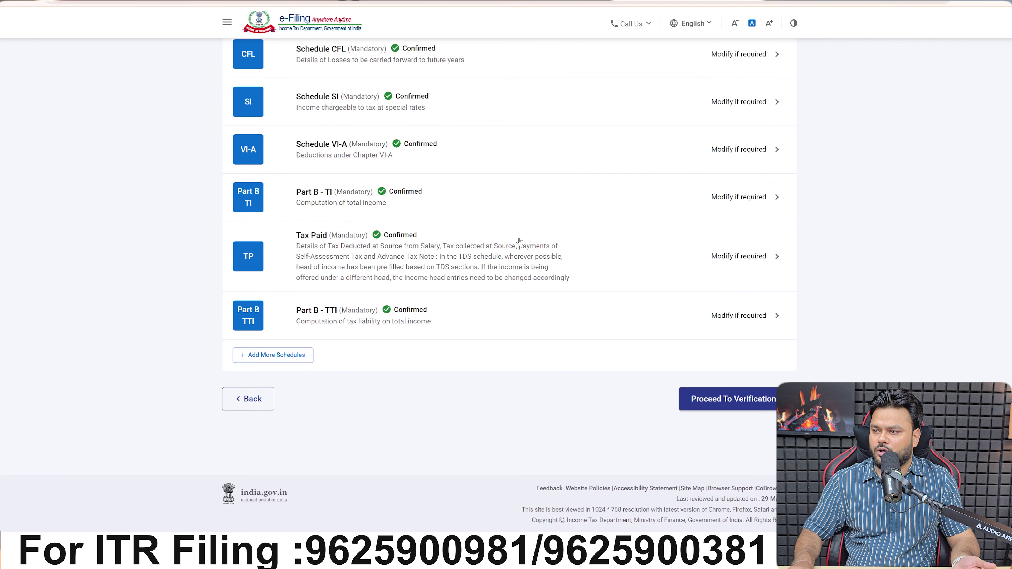
click(519, 241)
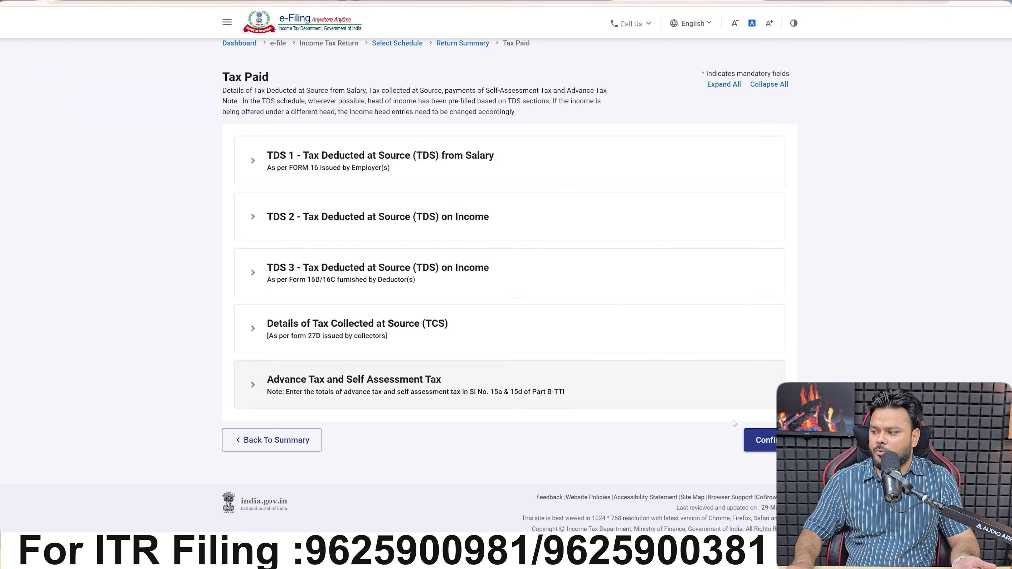
click(759, 440)
- Open Part B - TTI, expand the tax payable on total income, and examine the section 87A rebate, tax after rebate and cess rate
scroll(467, 350, down, 10)
scroll(467, 351, down, 5)
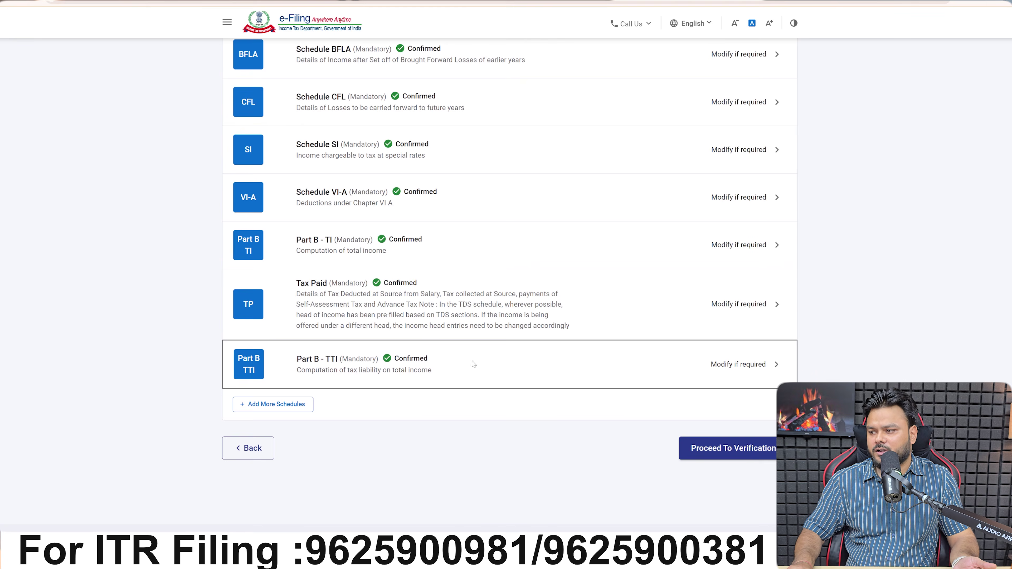
click(473, 364)
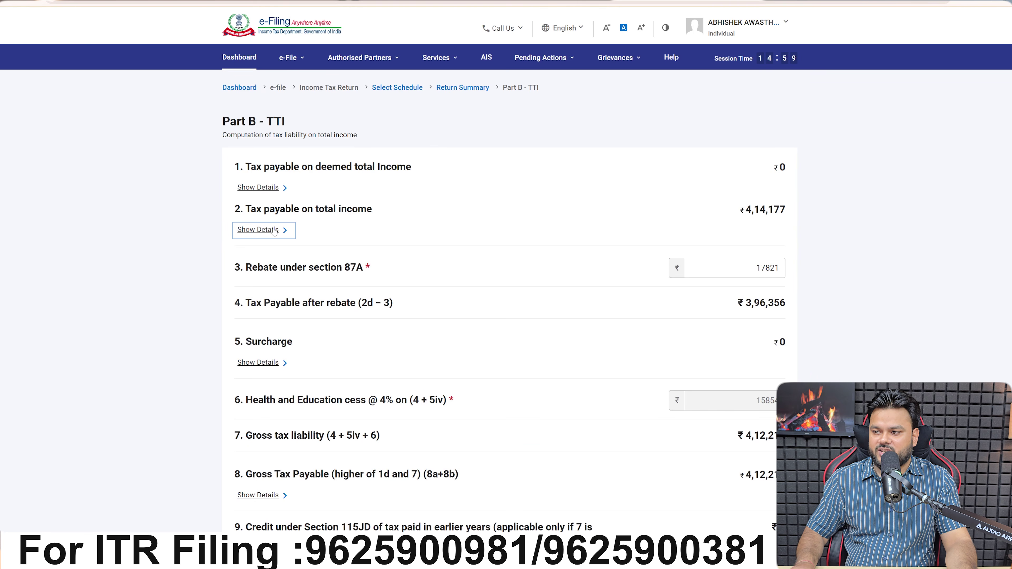
click(275, 231)
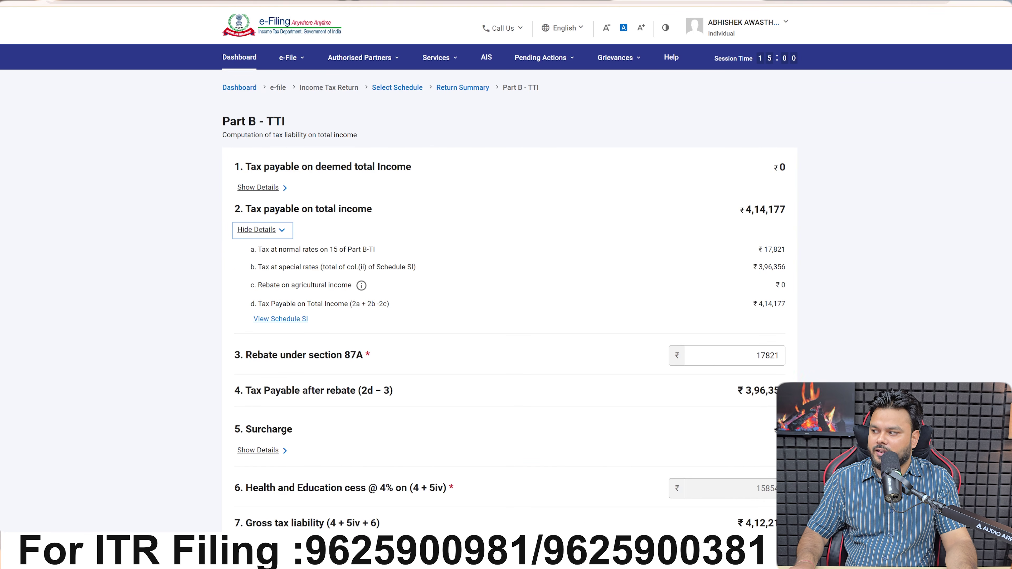
drag(762, 249, 782, 250)
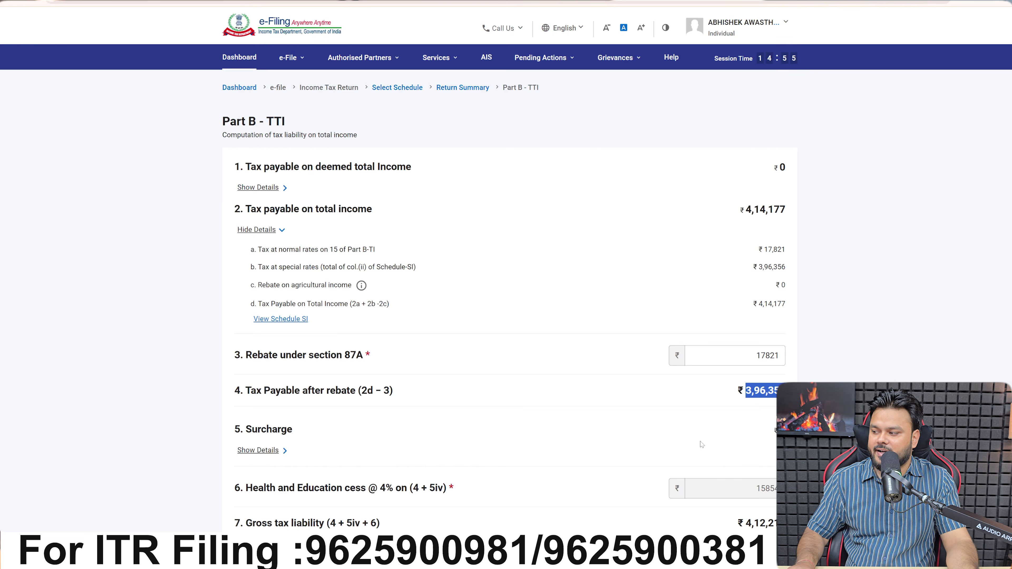
scroll(668, 419, down, 3)
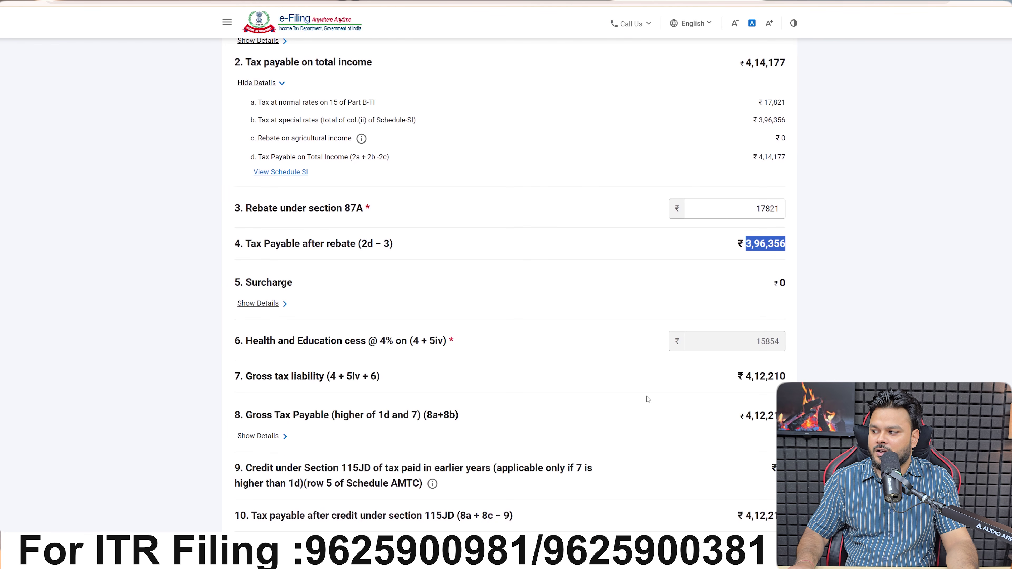
double_click(385, 341)
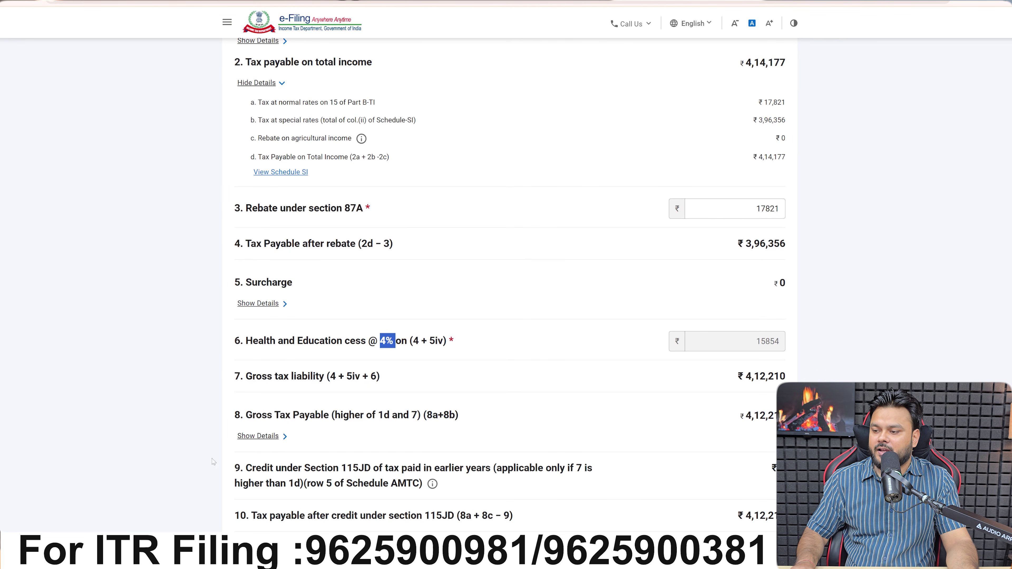
- Review the gross and net tax liability, the interest and fee payable, the taxes paid and the amount payable in Part B - TTI
scroll(673, 388, down, 3)
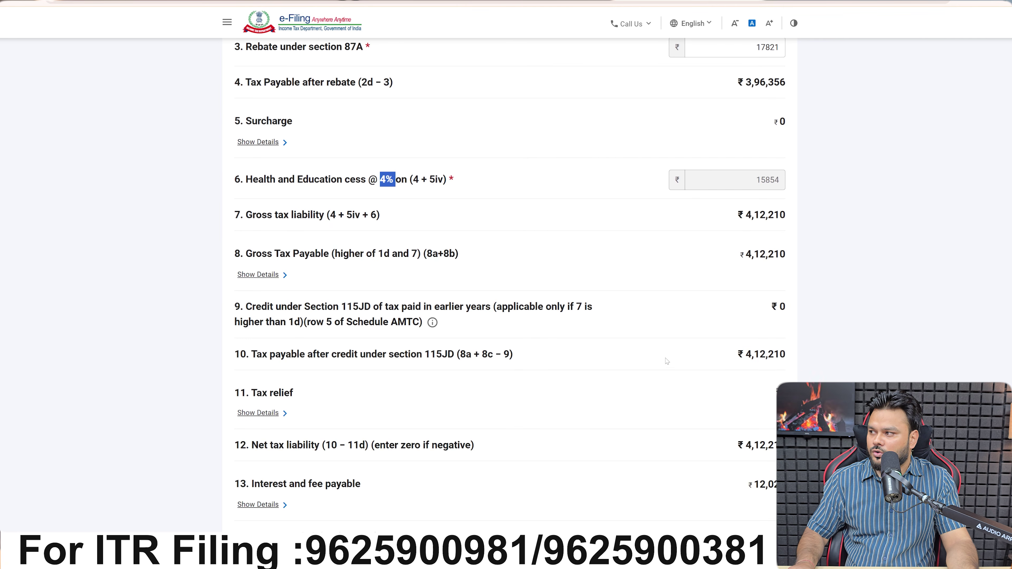
scroll(667, 363, down, 3)
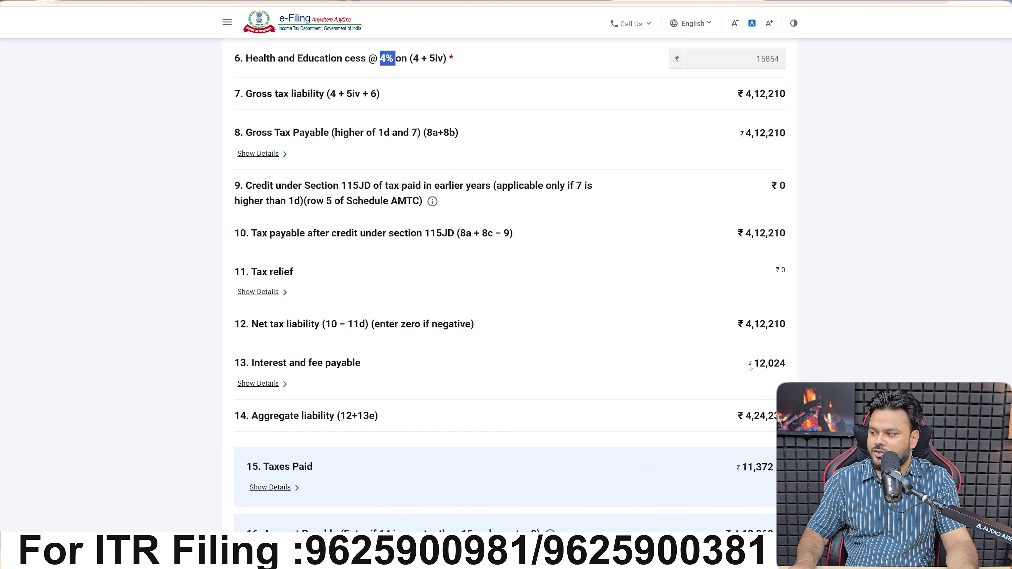
drag(722, 361, 786, 364)
scroll(662, 389, down, 4)
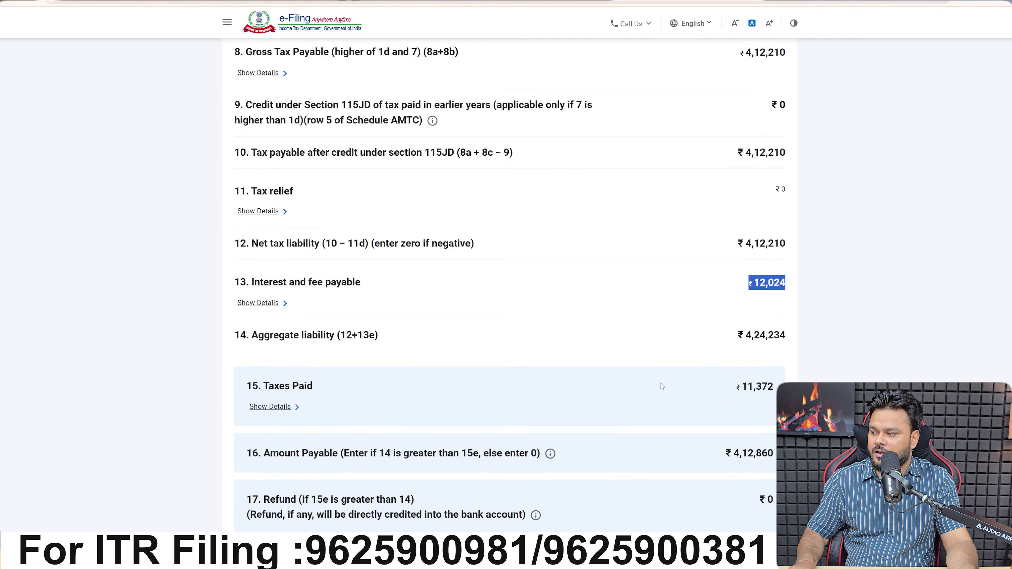
drag(740, 306, 774, 305)
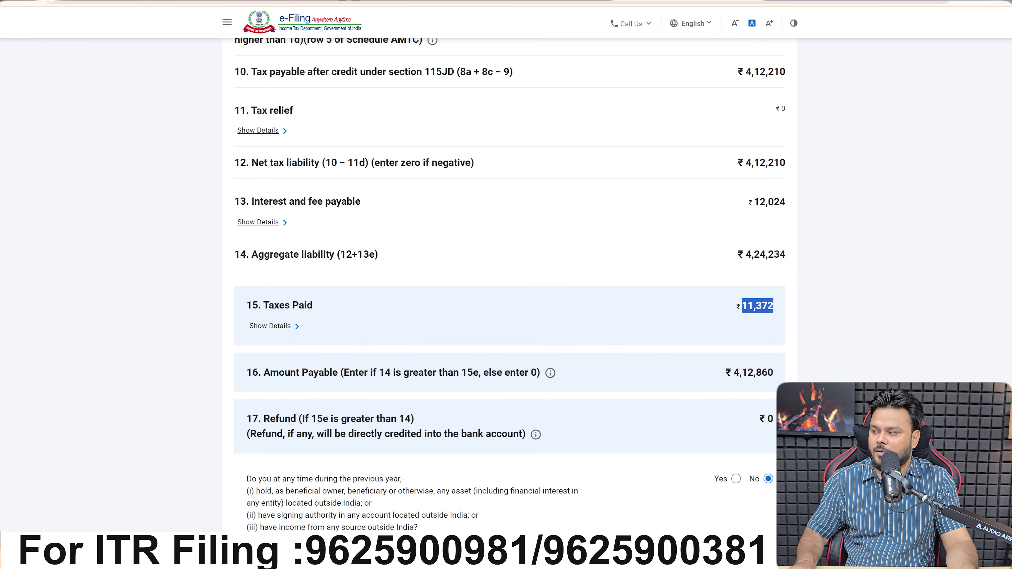
drag(722, 372, 774, 373)
- Choose to pay the outstanding tax later in Part B - TTI and proceed to the verification page
scroll(608, 378, down, 2)
scroll(608, 379, down, 1)
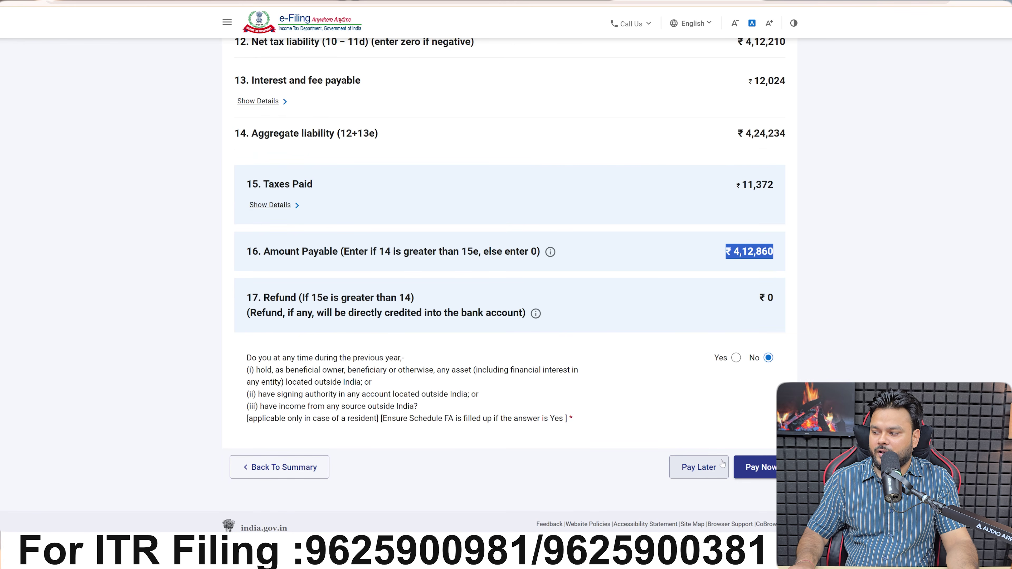
click(698, 474)
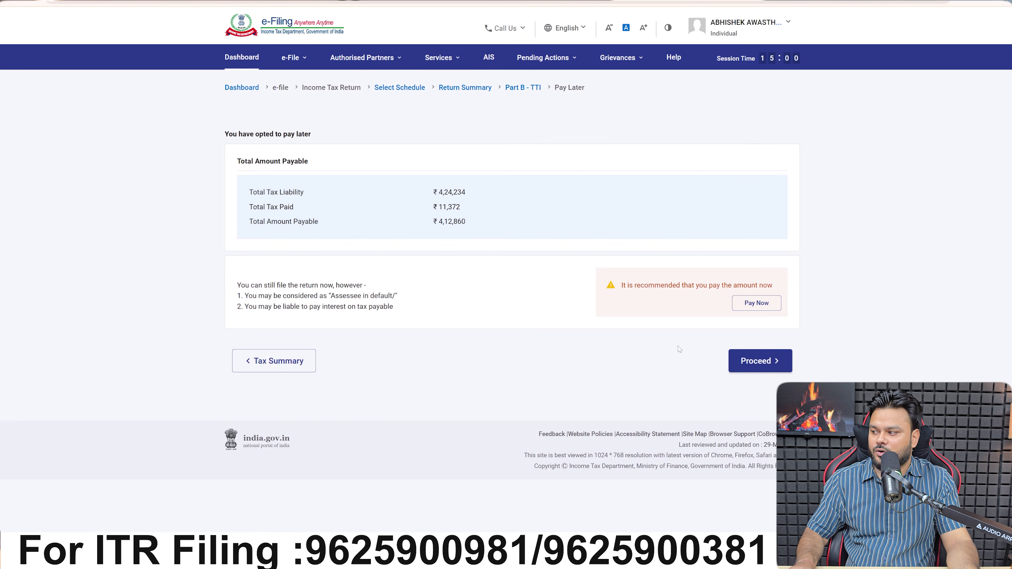
click(757, 362)
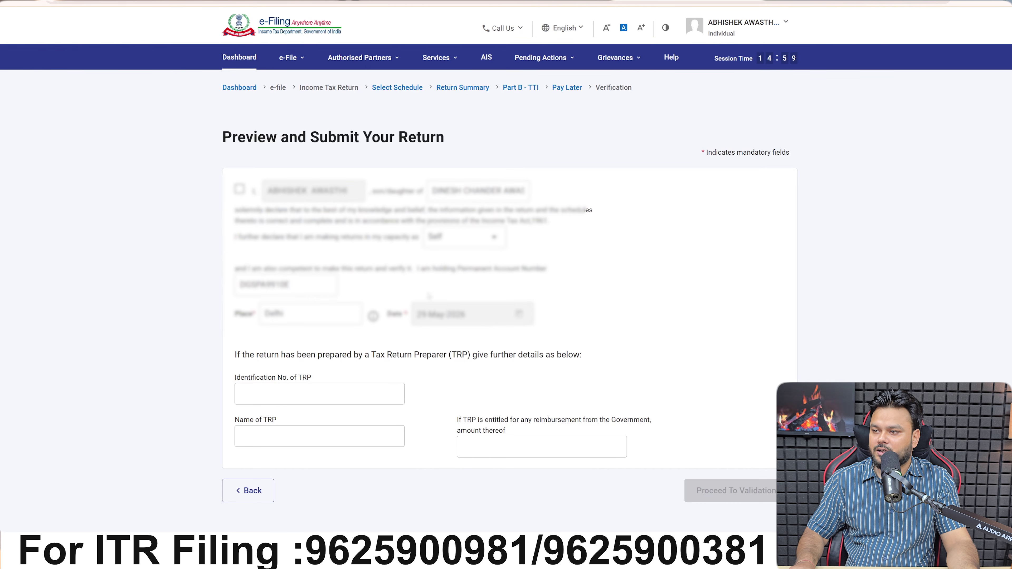
- Accept the verification declaration and submit the return for internal validation
click(240, 189)
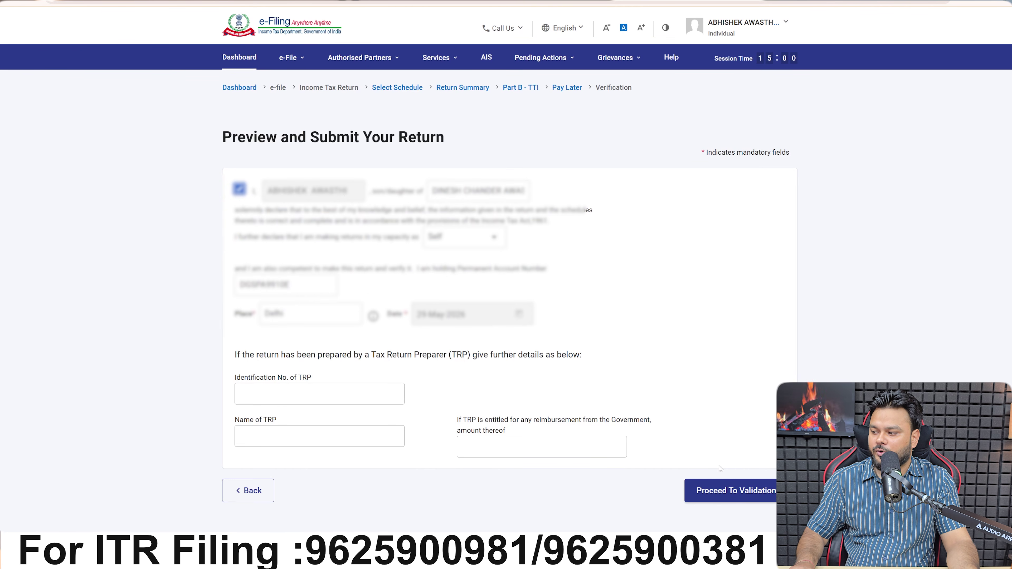
click(723, 493)
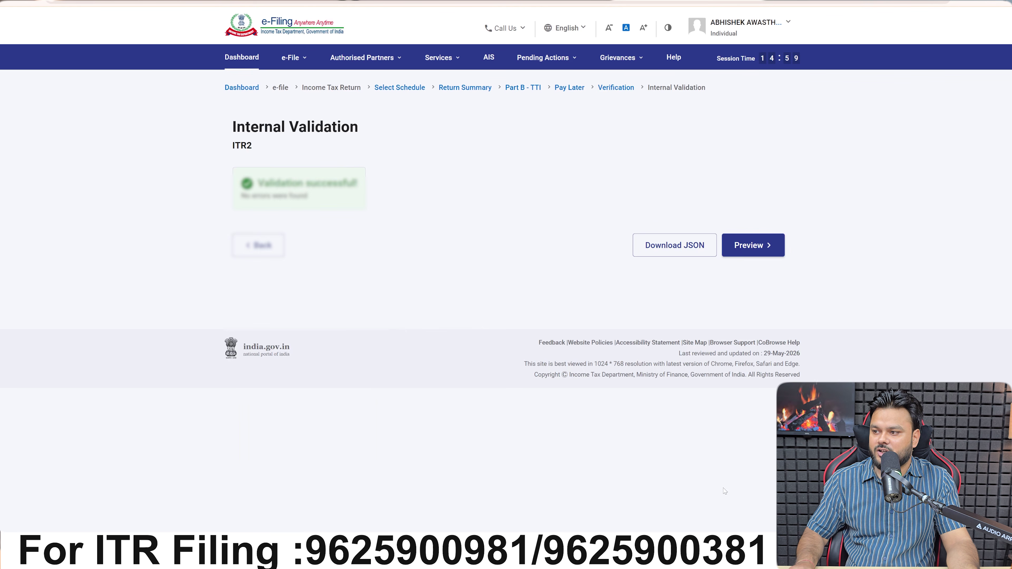